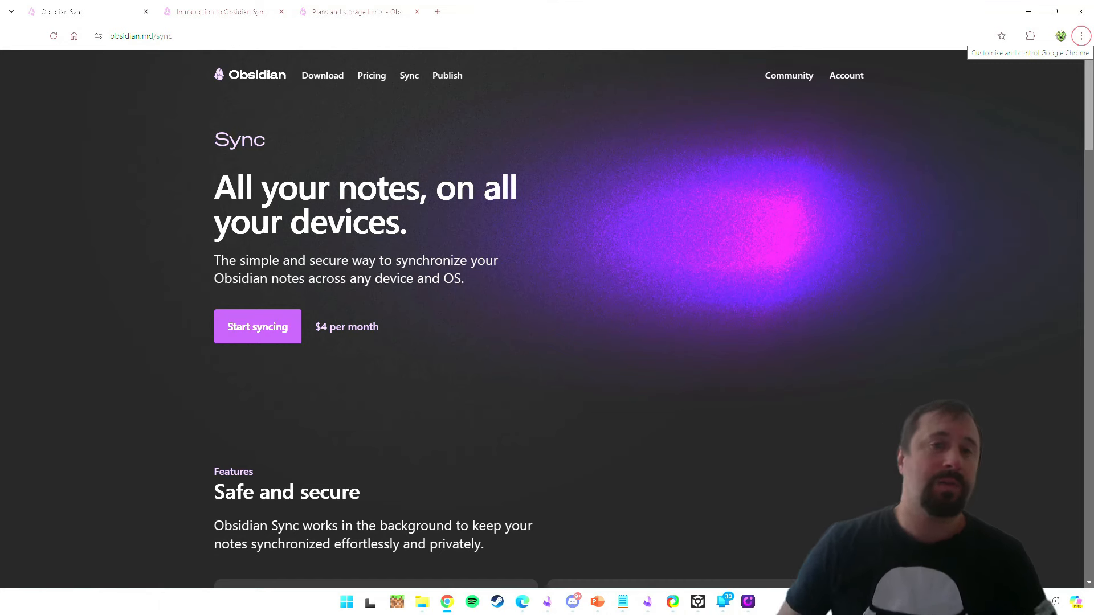
Step: Read the Obsidian Sync page's main heading and the description beneath it, highlighting each text
click(183, 40)
click(456, 431)
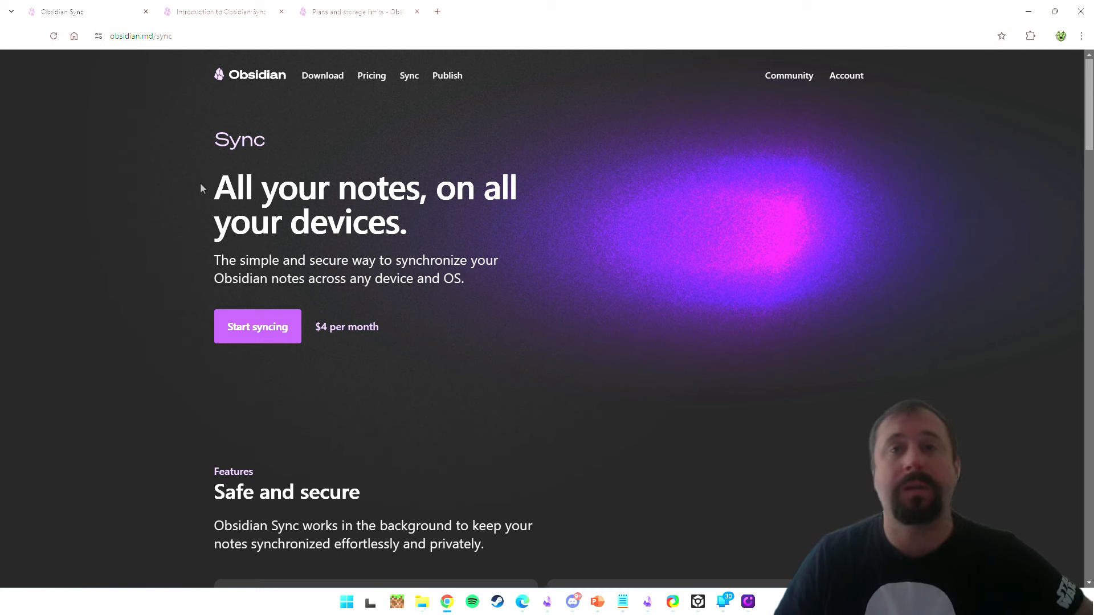
drag(215, 170, 429, 239)
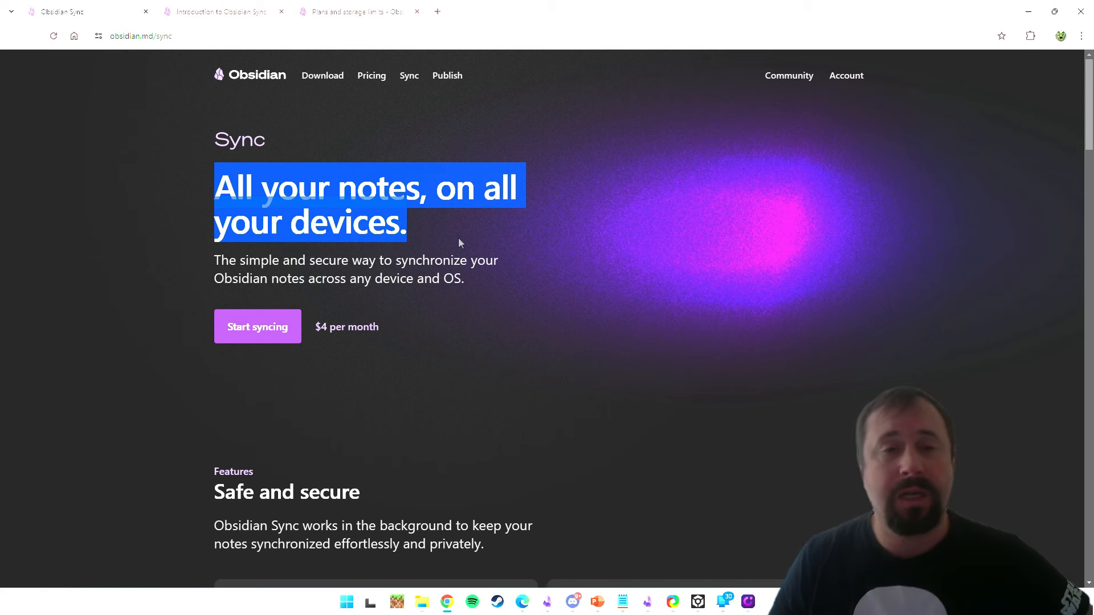
click(614, 313)
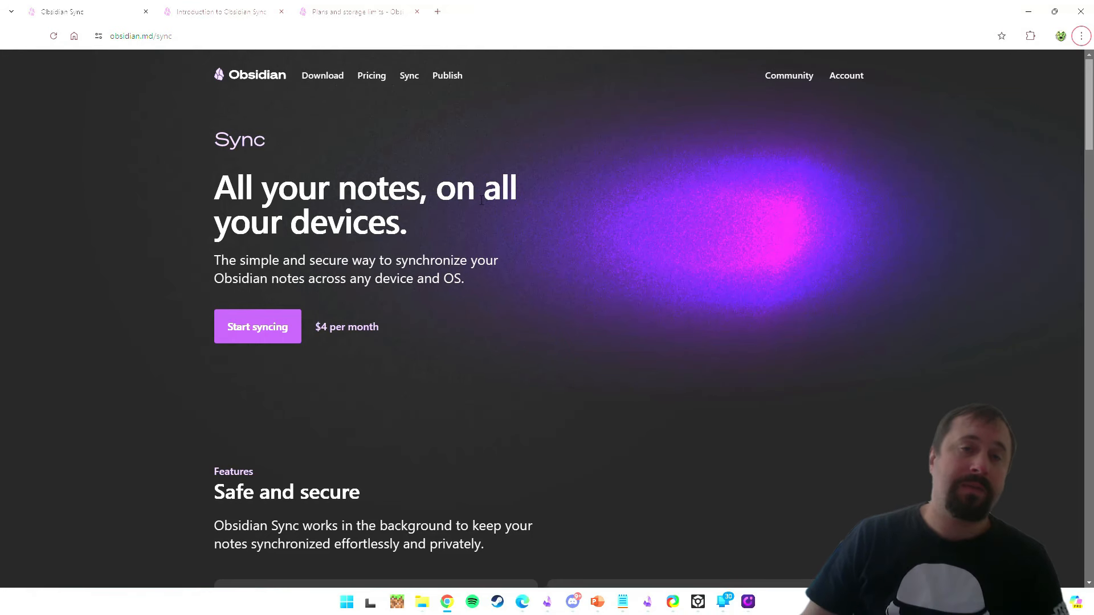
drag(493, 281, 164, 263)
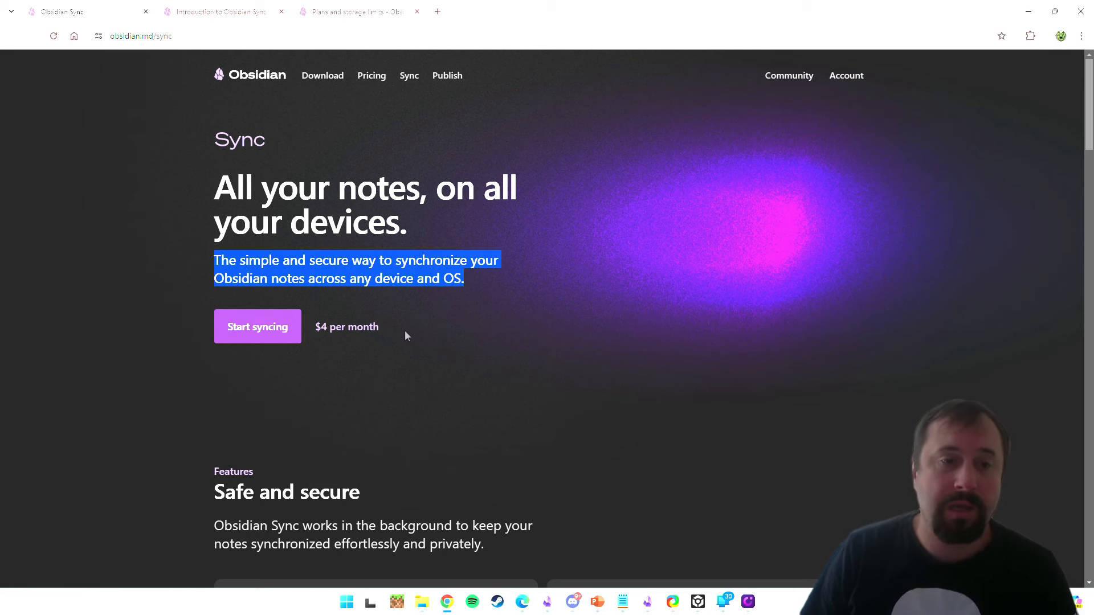
Step: Check the monthly price of Obsidian Sync shown beside Start syncing, highlighting it
drag(405, 334, 313, 327)
click(364, 380)
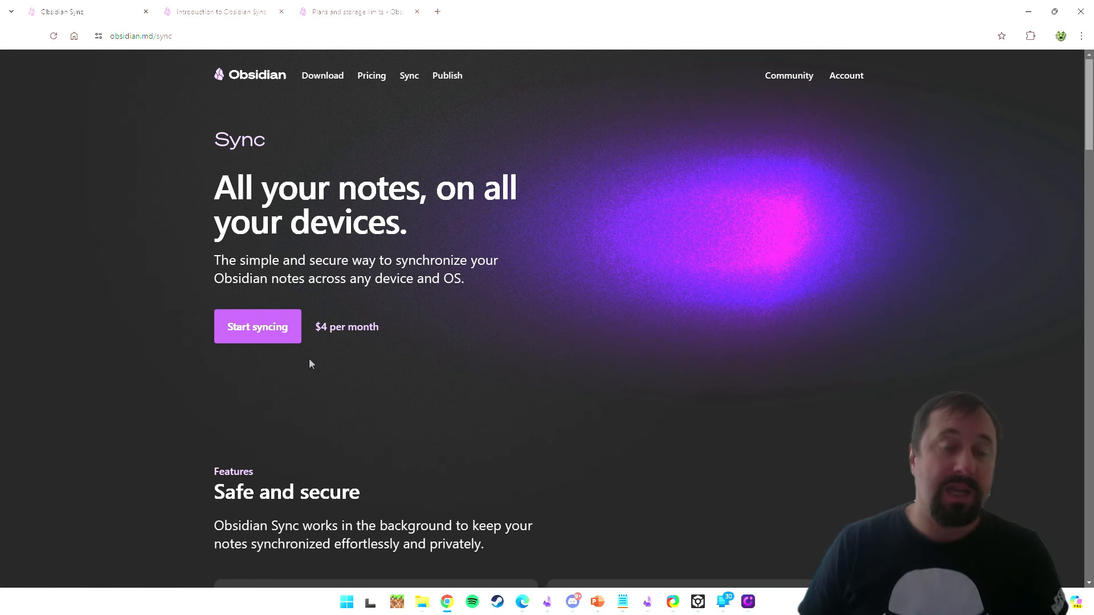
drag(388, 327, 308, 329)
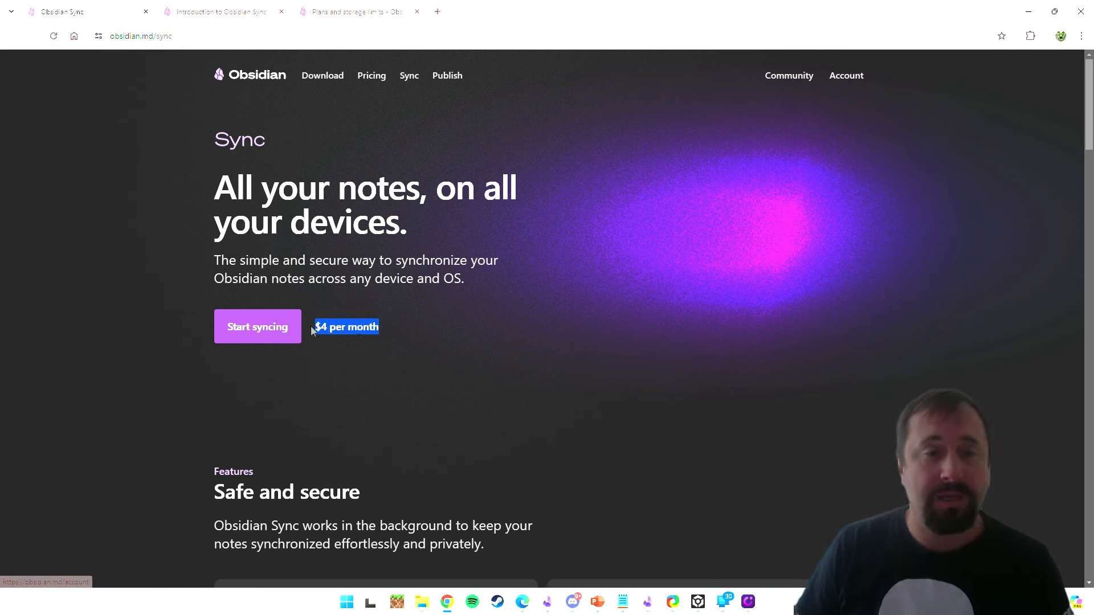
click(429, 327)
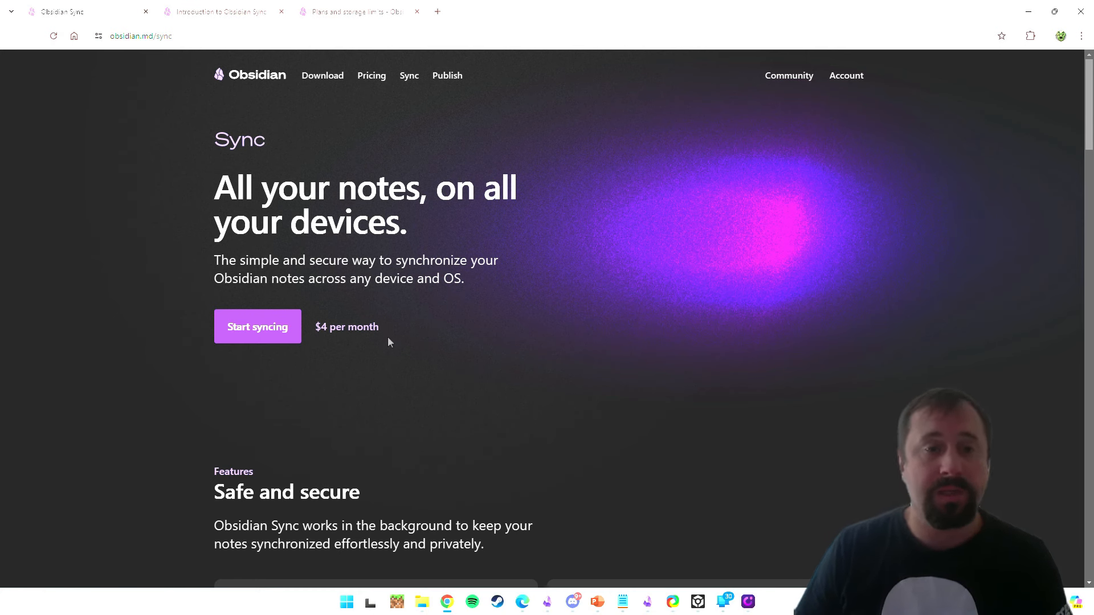
drag(412, 335, 312, 330)
click(341, 369)
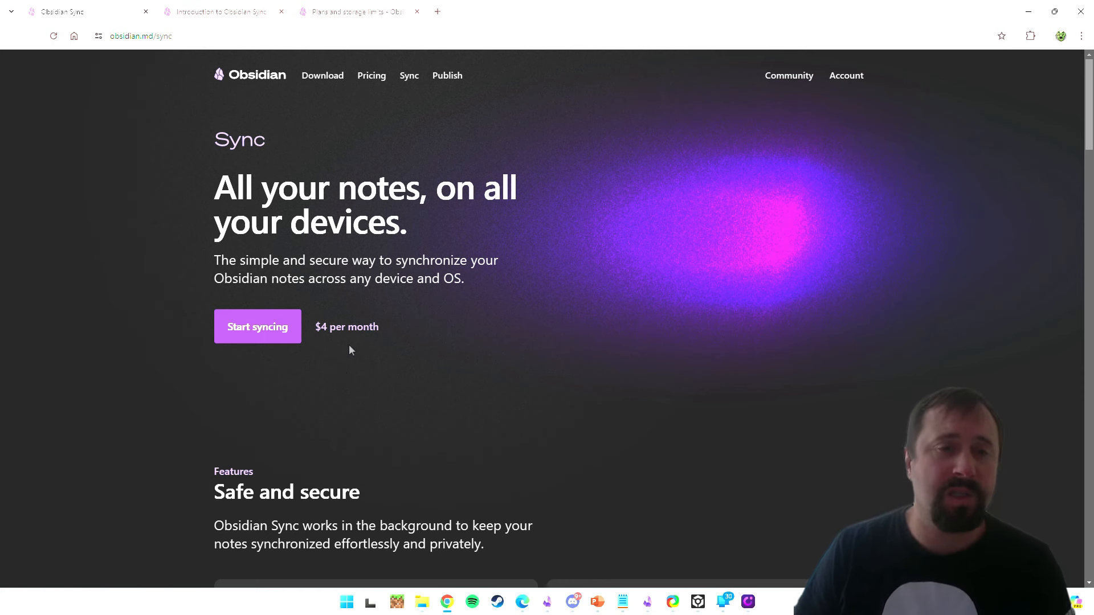
Step: Examine the Safe and secure features, highlighting the encryption standard text in the End-to-end encryption card
scroll(498, 344, down, 3)
scroll(507, 357, up, 3)
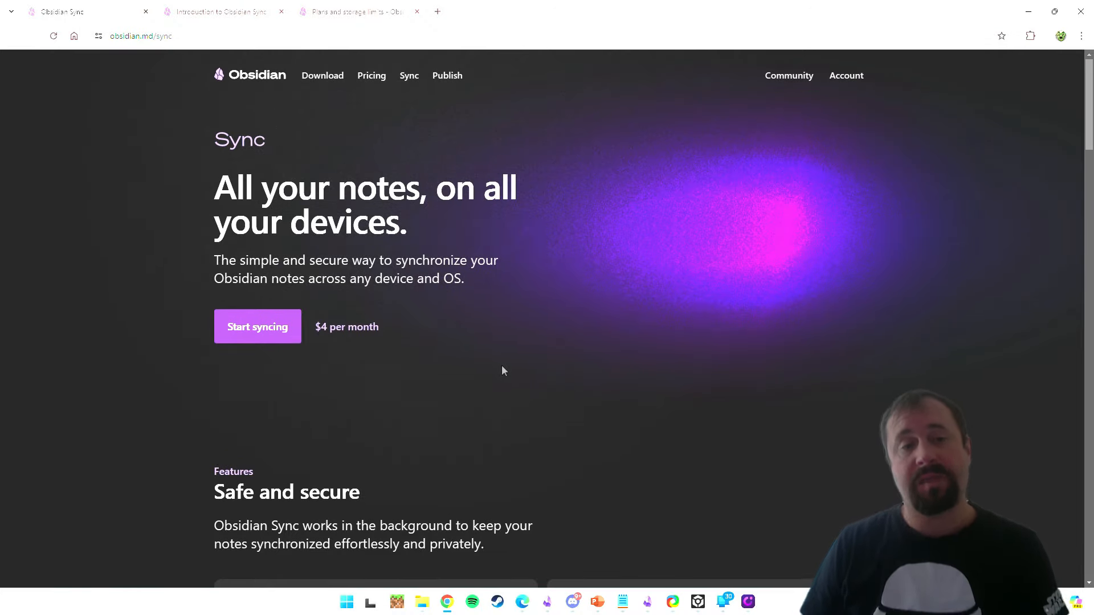
scroll(456, 357, down, 4)
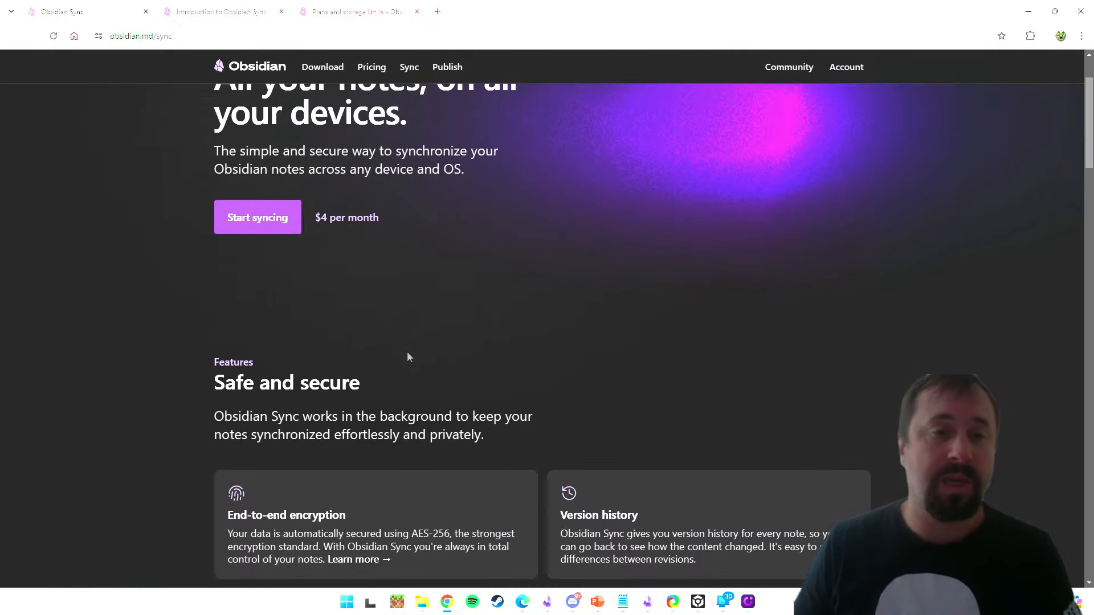
scroll(482, 371, up, 4)
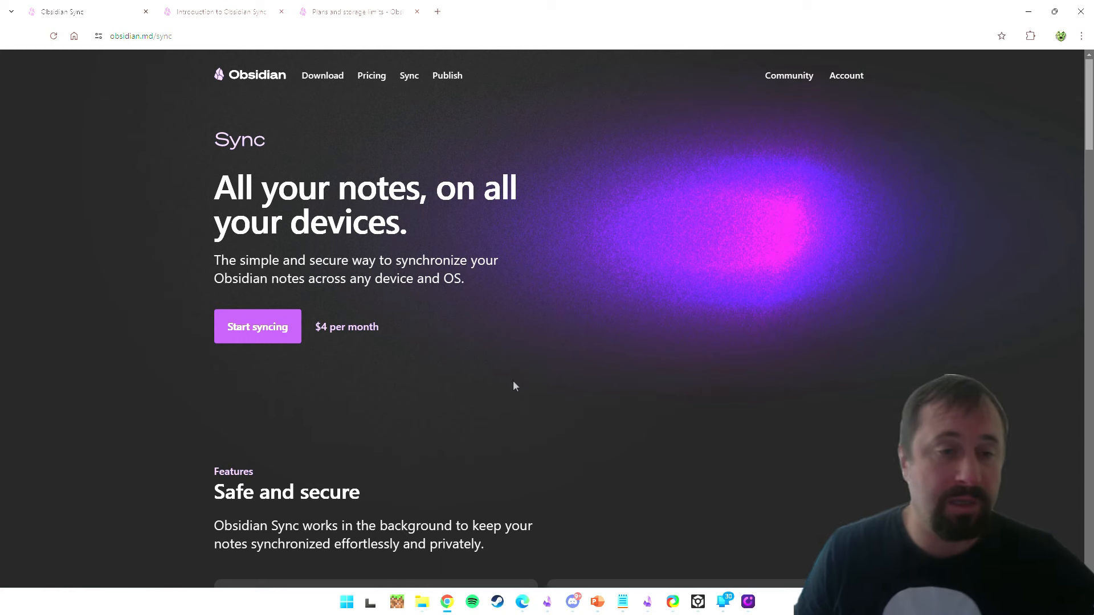
scroll(513, 358, down, 4)
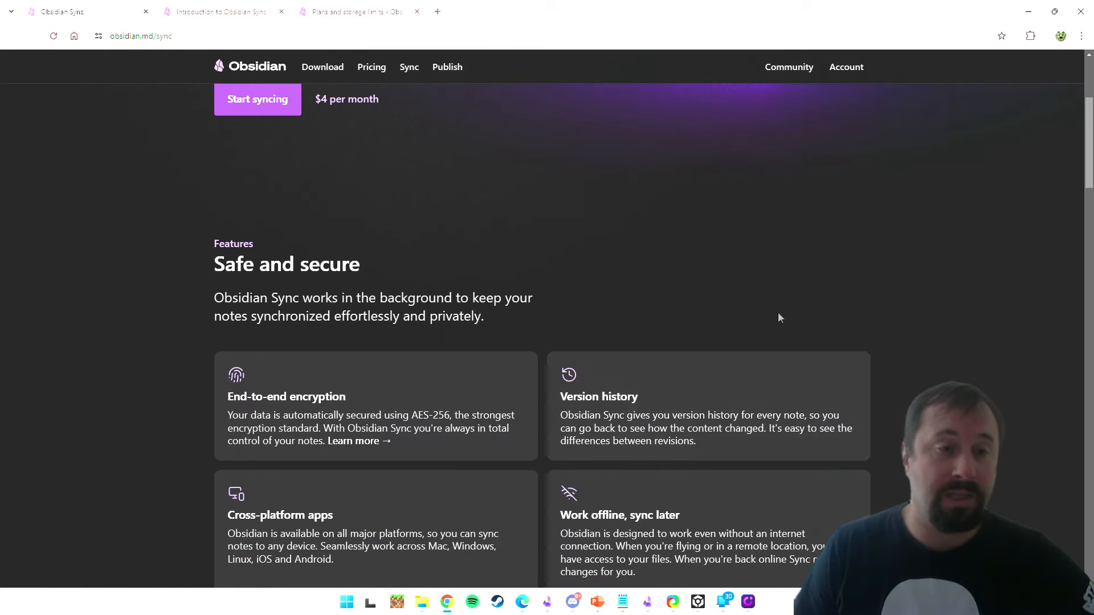
scroll(845, 311, up, 3)
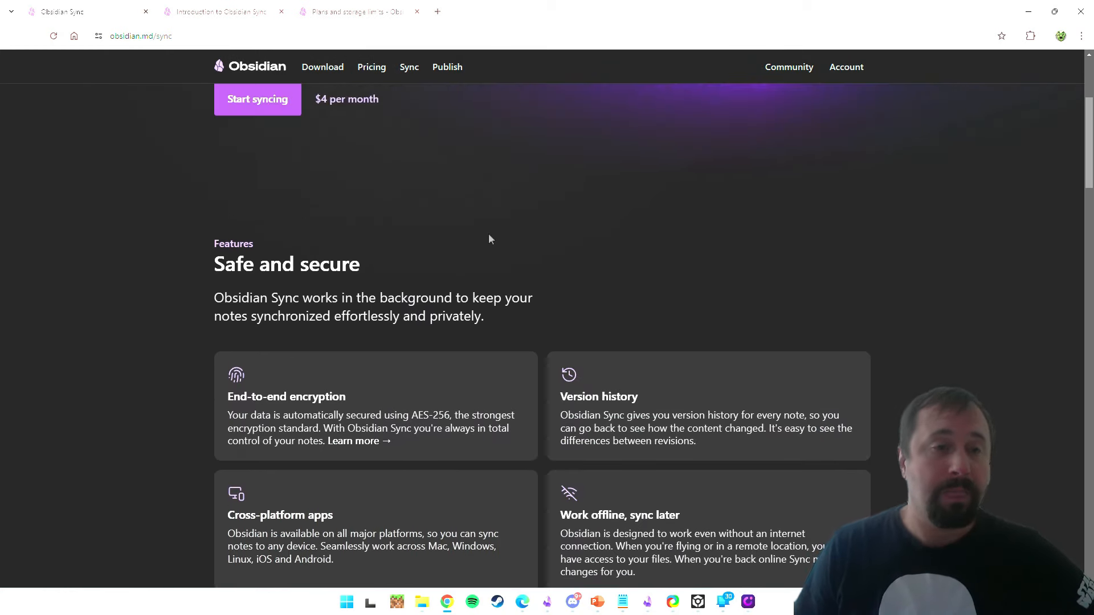
scroll(481, 317, down, 5)
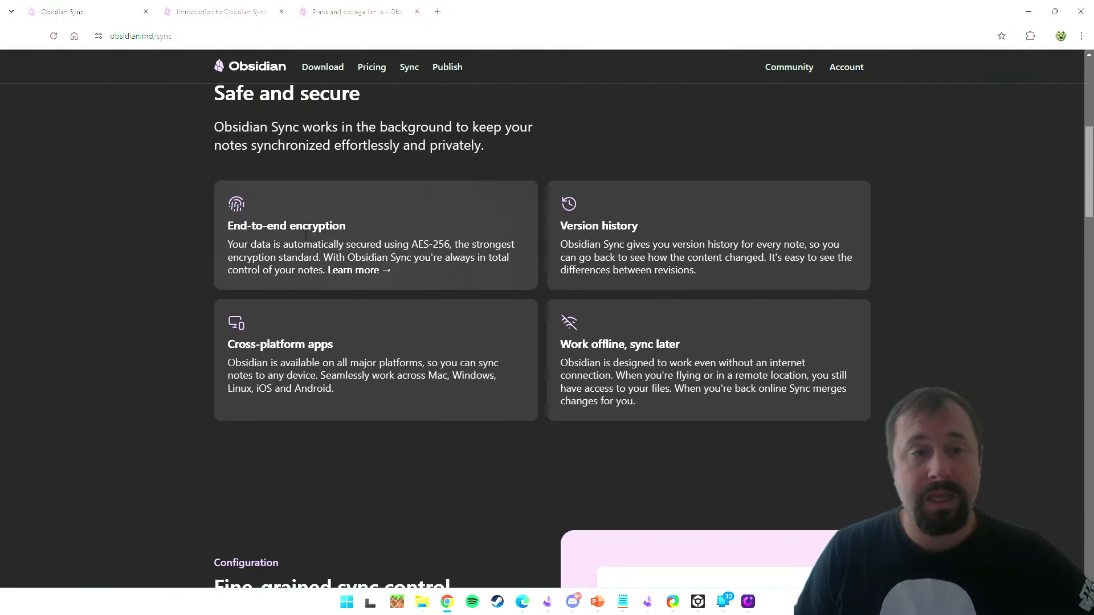
drag(228, 244, 501, 245)
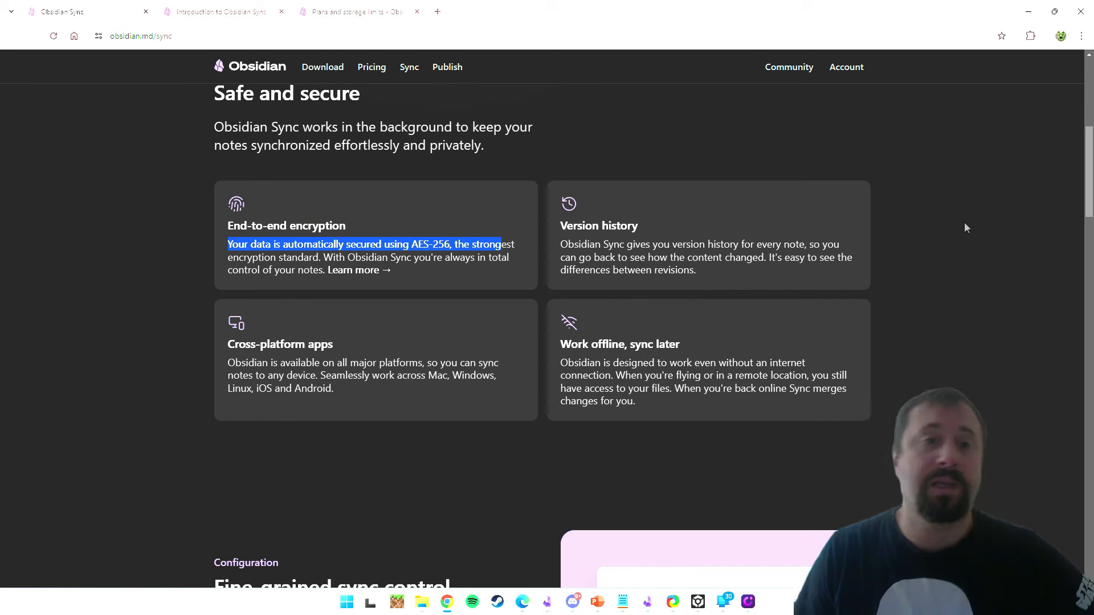
click(644, 119)
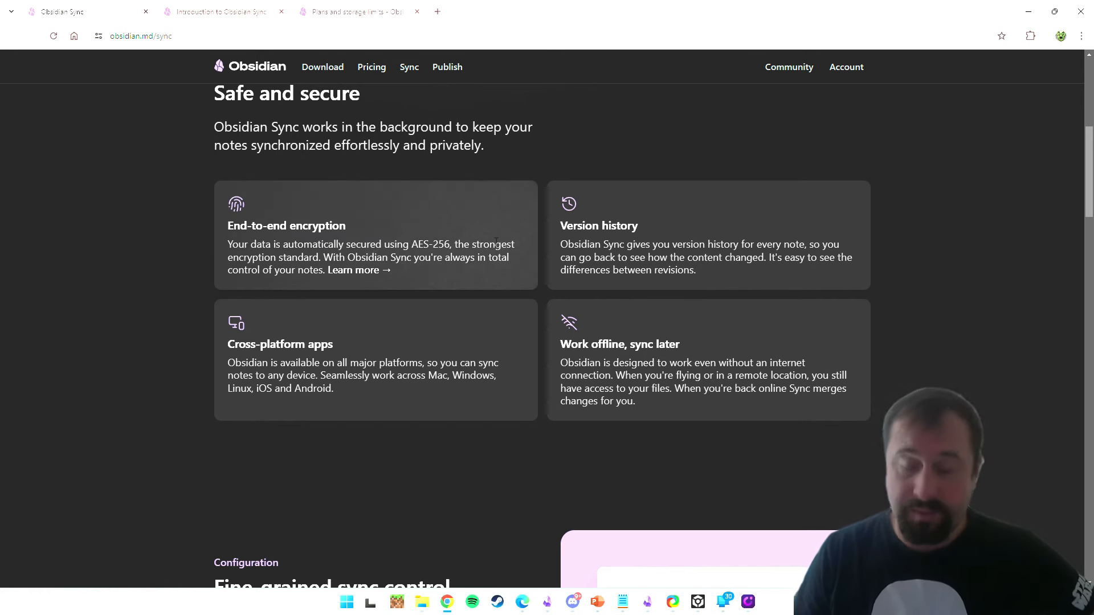
drag(508, 257, 258, 257)
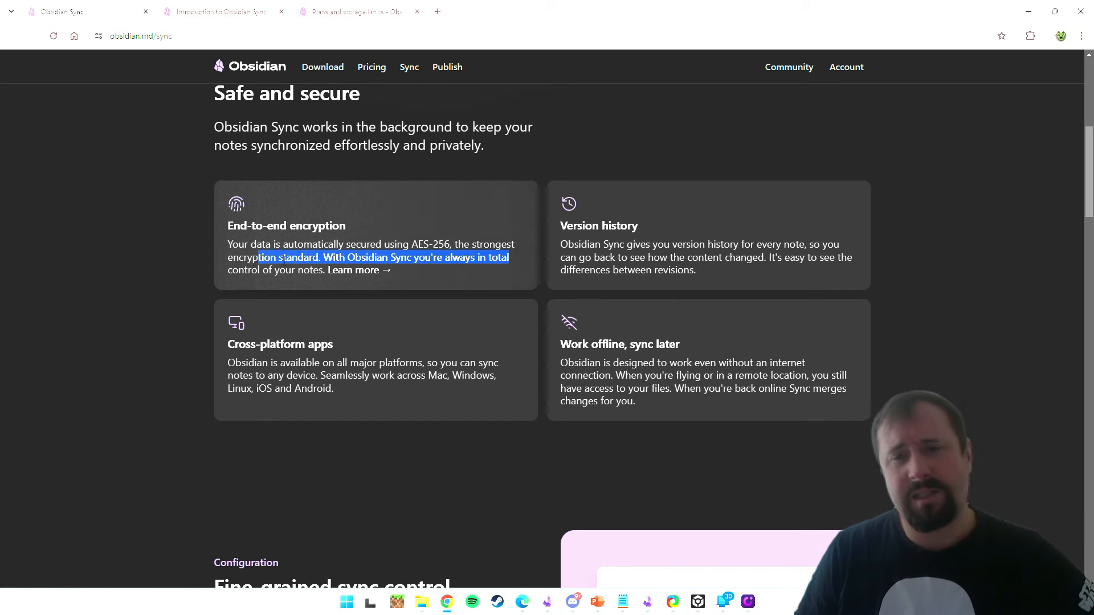
click(708, 269)
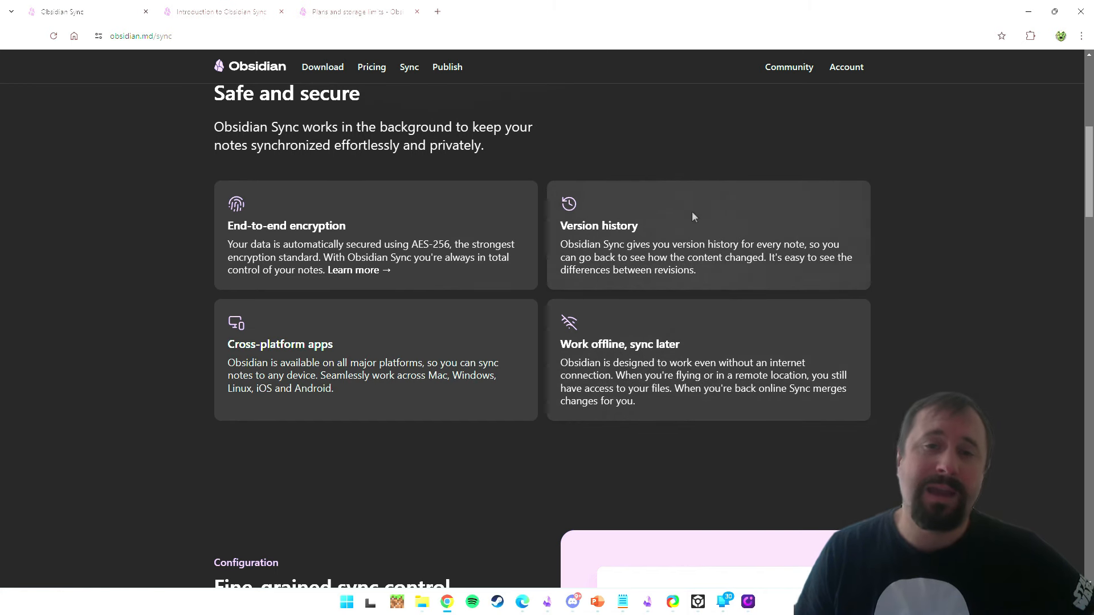
Step: Read the Cross-platform apps card, highlighting its description and the sentence on supported operating systems
scroll(991, 248, down, 1)
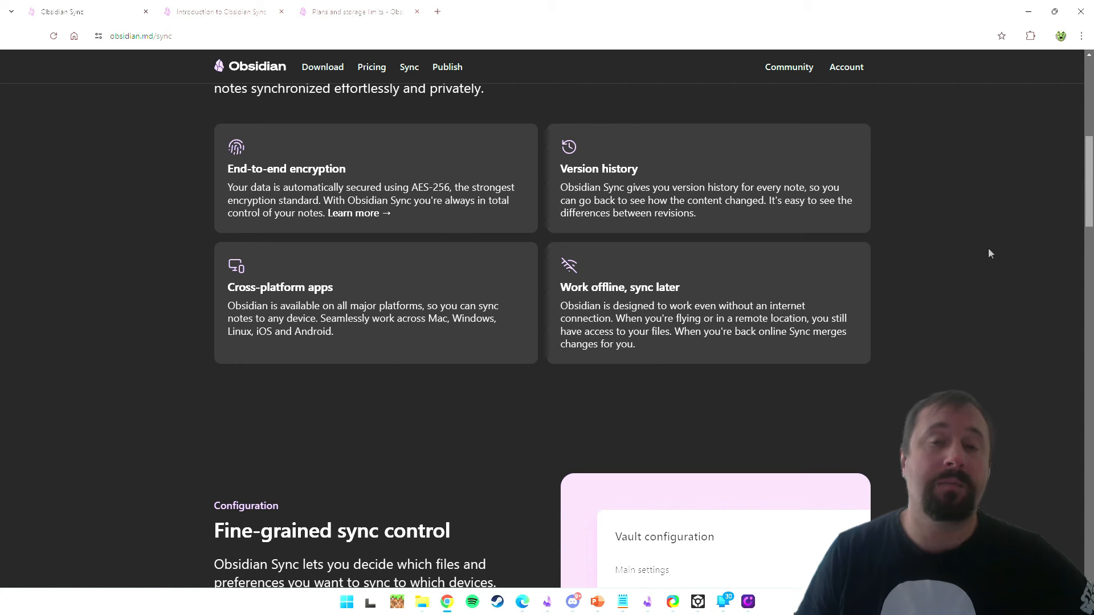
scroll(915, 230, down, 1)
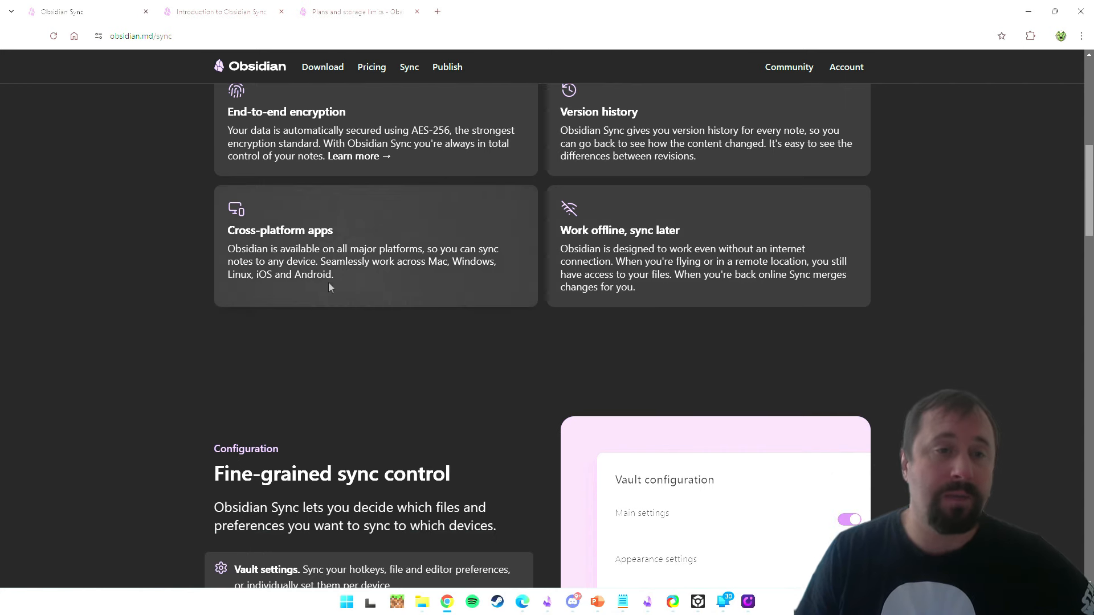
drag(351, 275, 242, 250)
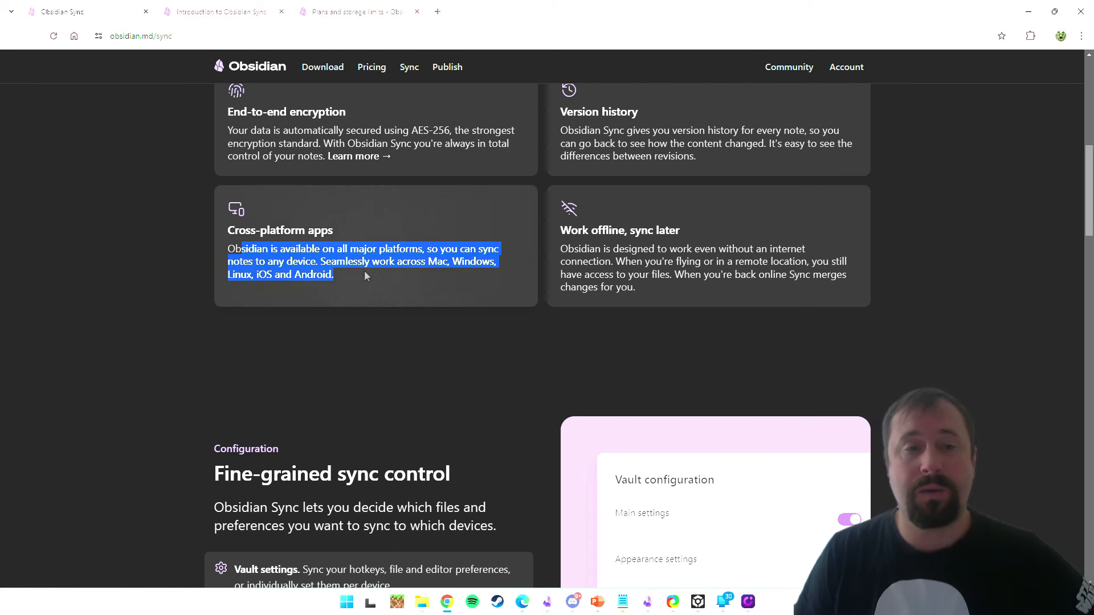
click(338, 276)
drag(337, 276, 320, 261)
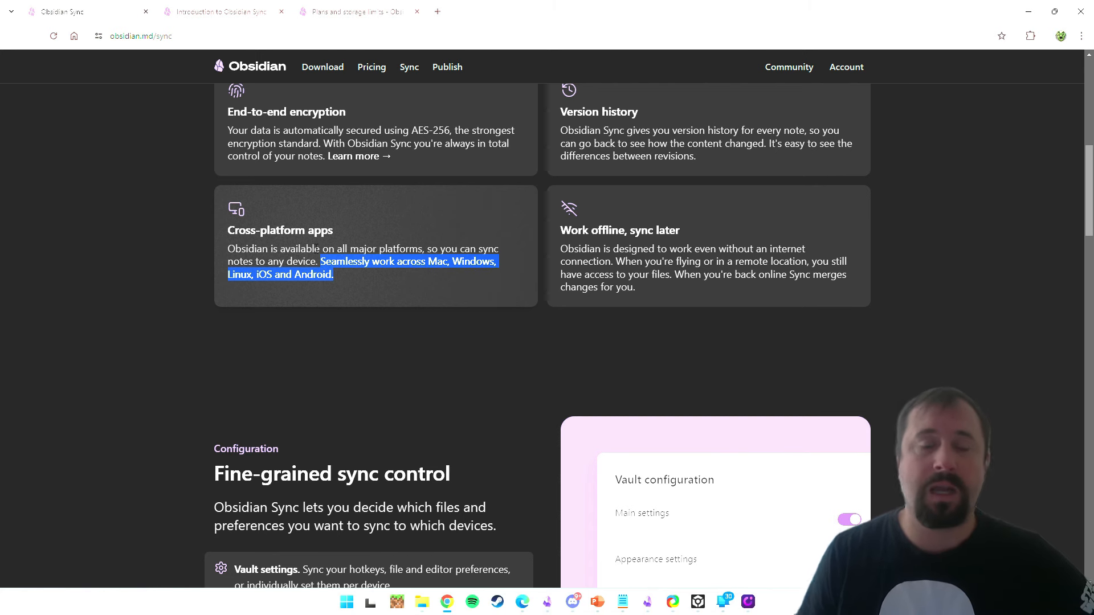
click(334, 274)
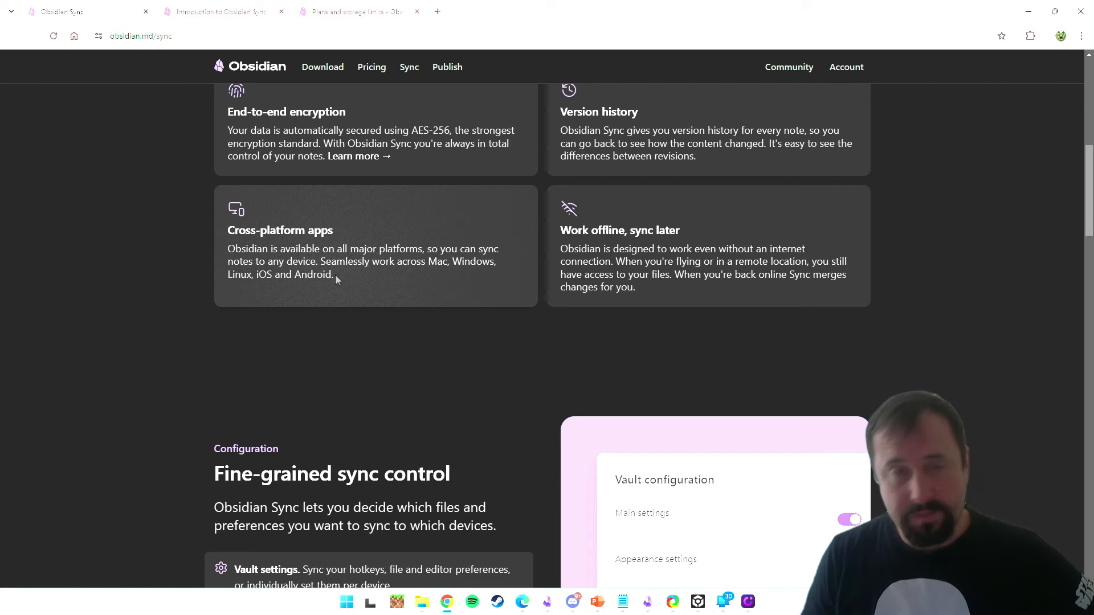
drag(342, 276, 240, 254)
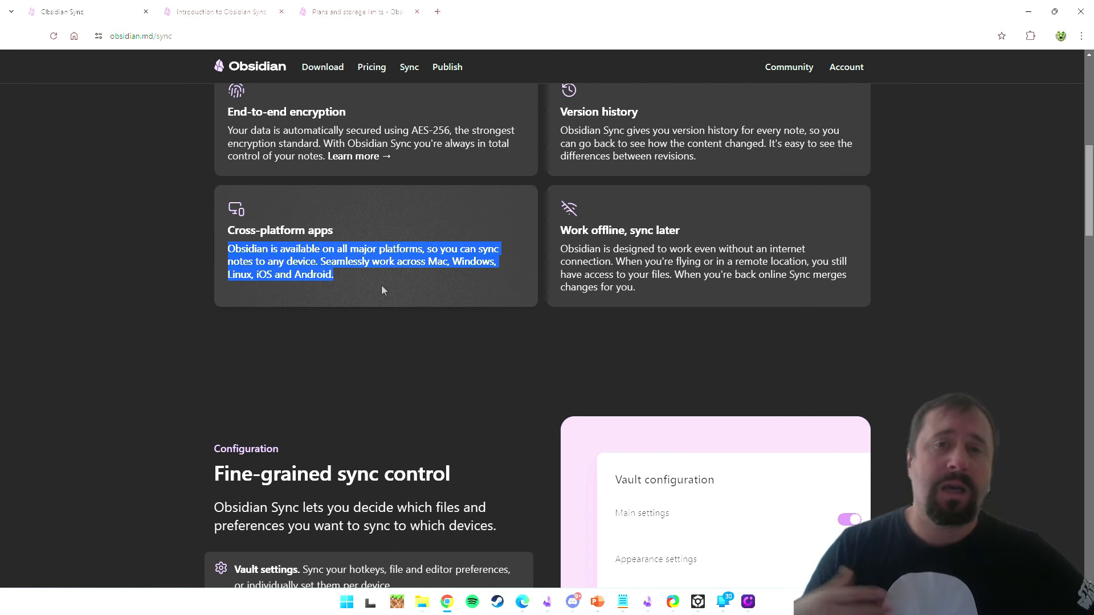
click(343, 281)
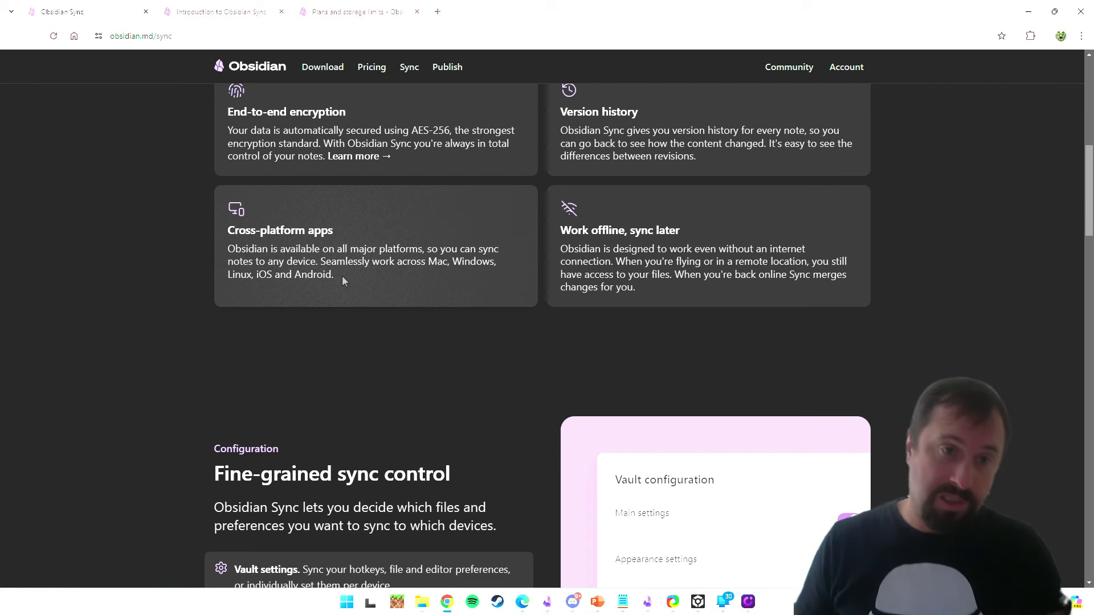
drag(348, 273, 321, 261)
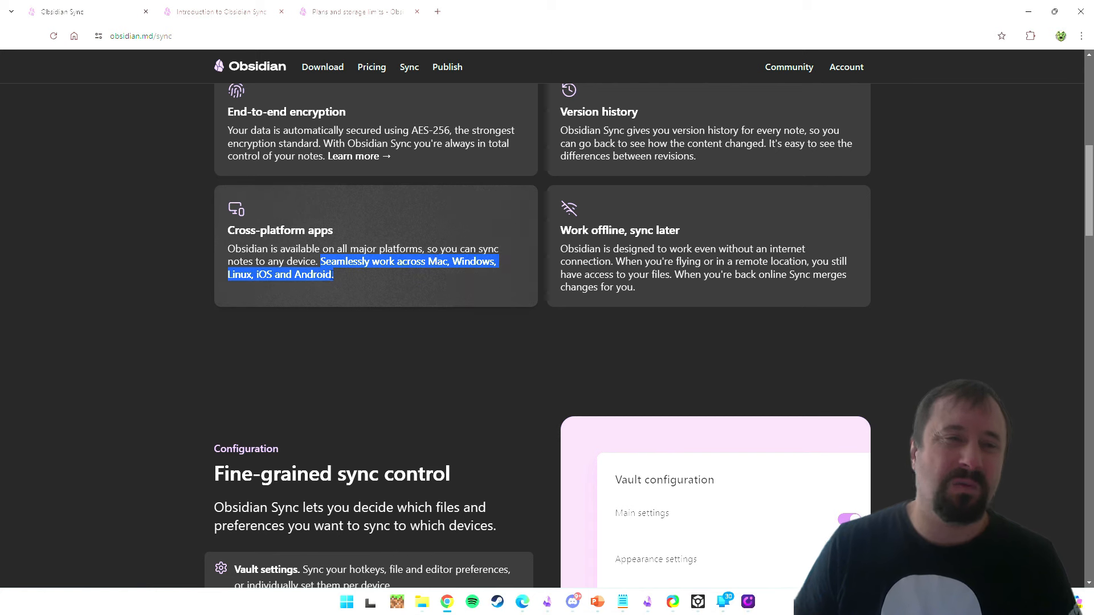
click(349, 281)
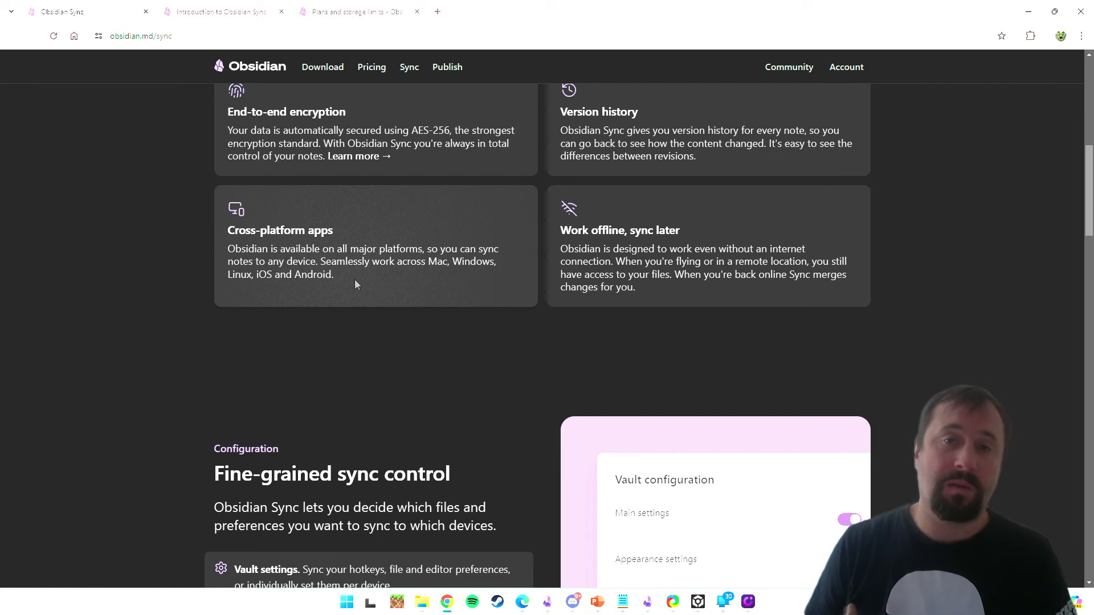
drag(340, 276, 322, 268)
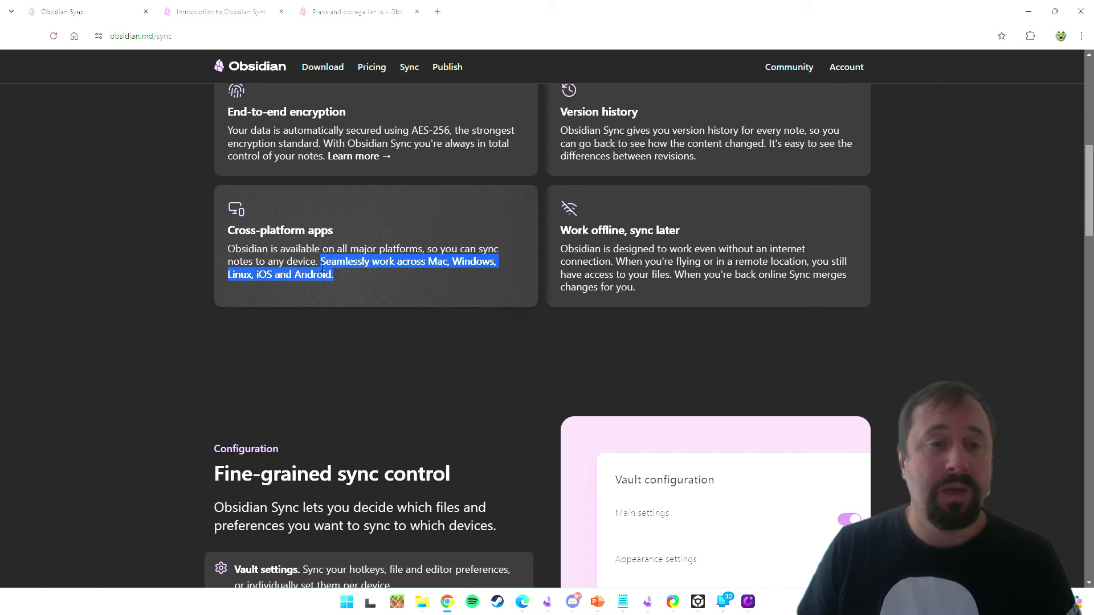
click(350, 295)
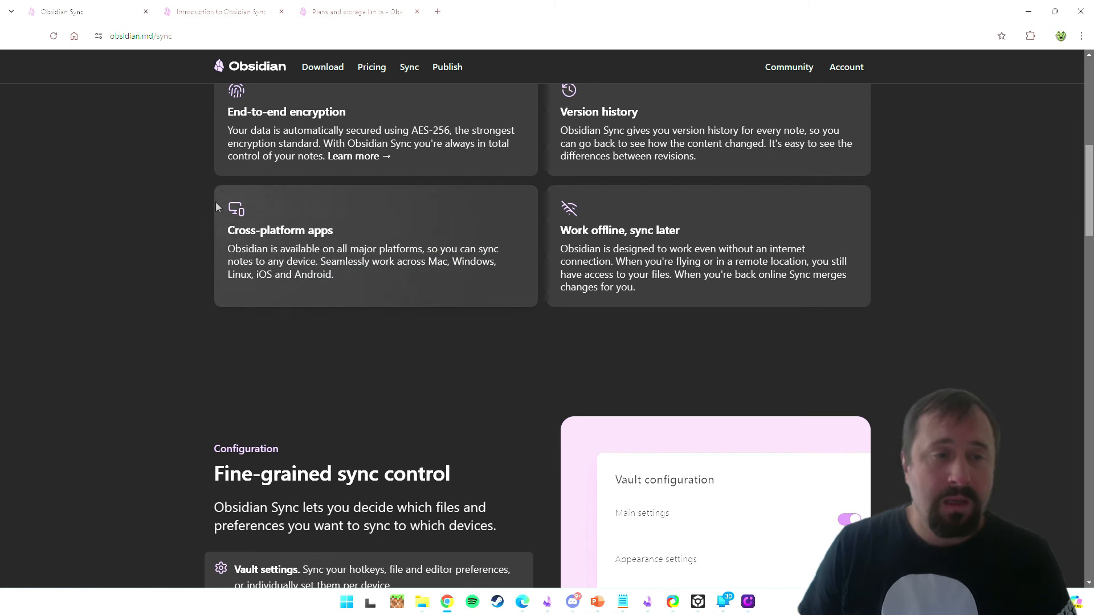
drag(216, 203, 487, 309)
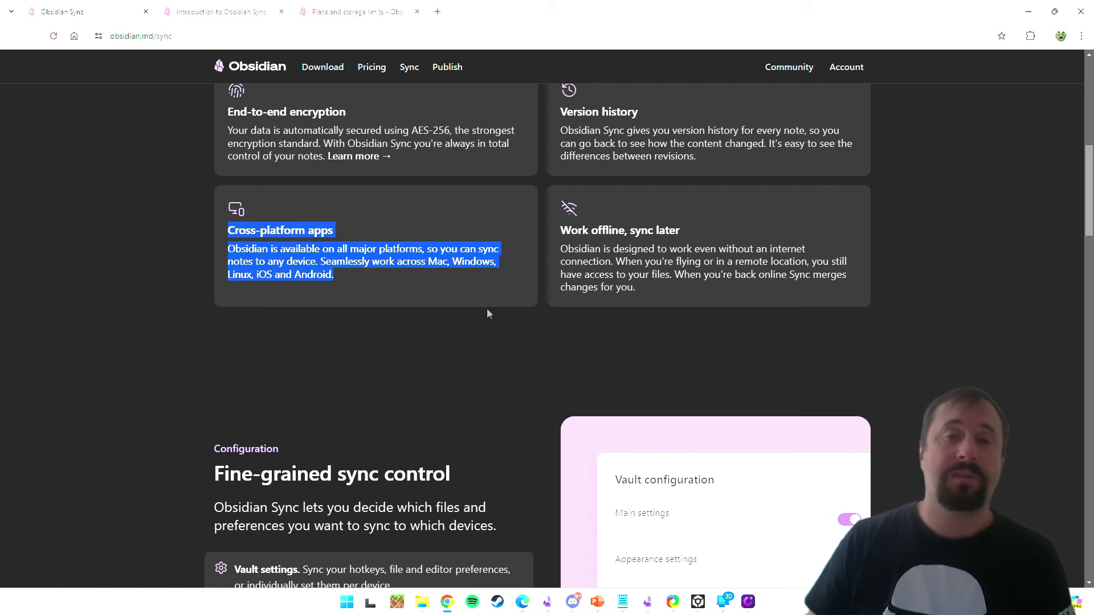
Step: Read the Work offline, sync later card and view the Fine-grained sync control section
drag(637, 288, 571, 230)
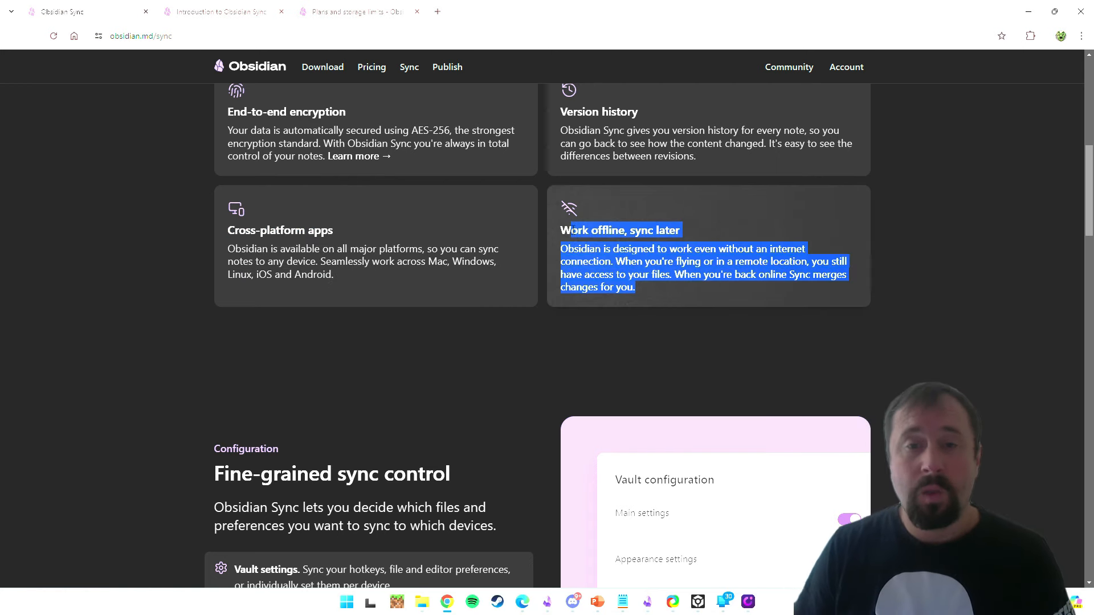
click(794, 282)
scroll(1020, 183, down, 4)
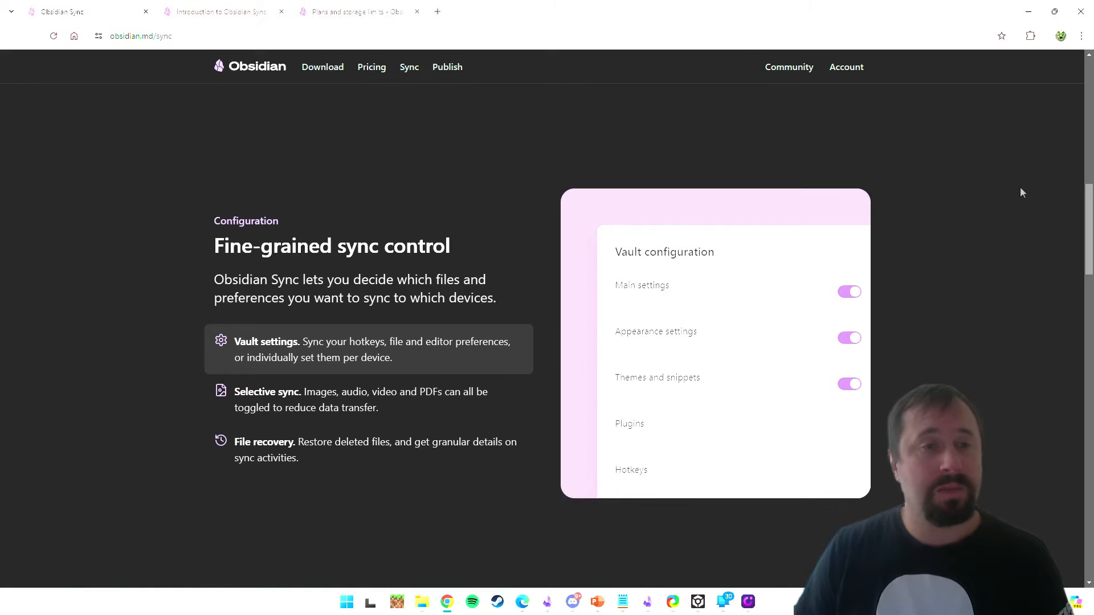
scroll(1018, 329, down, 1)
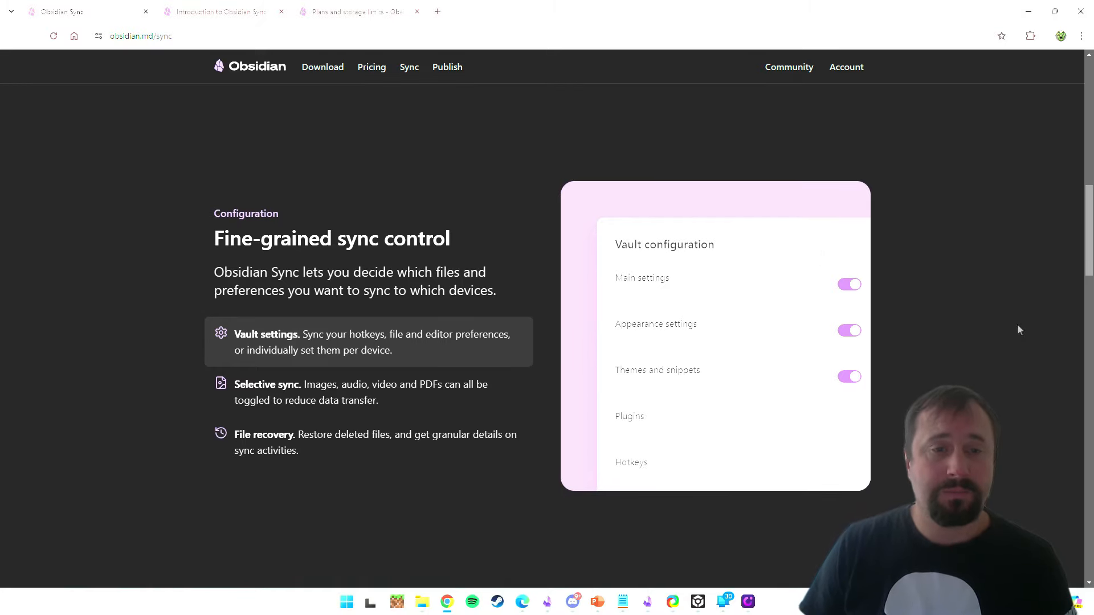
Step: Find the Shared vaults section further down the page and highlight its Collaborate with your team heading
scroll(1017, 323, down, 8)
scroll(976, 300, down, 6)
scroll(976, 301, up, 6)
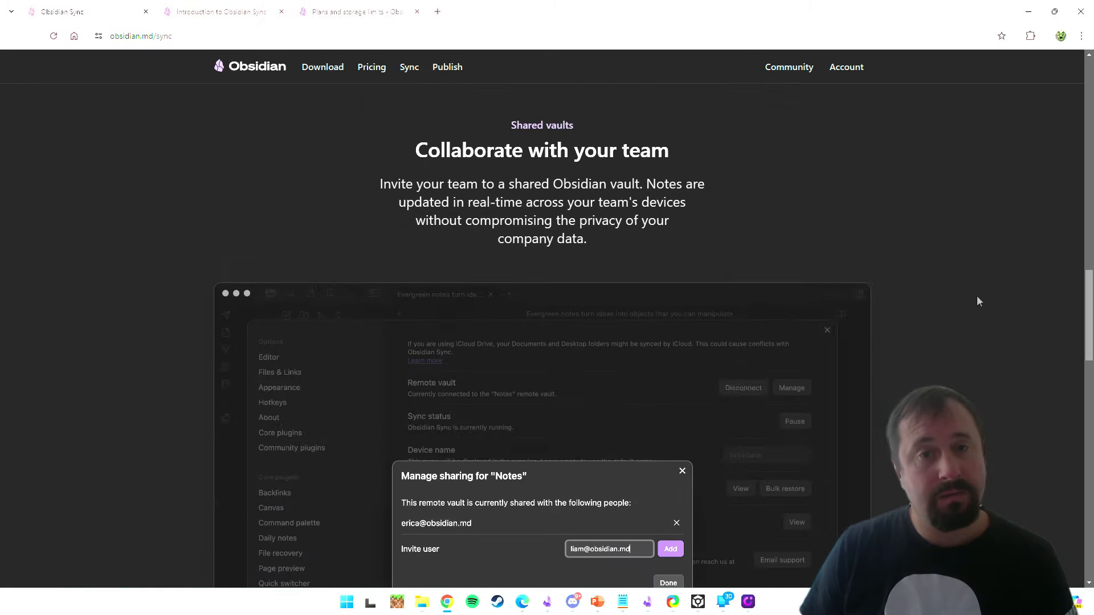
scroll(977, 301, up, 3)
drag(700, 315, 279, 320)
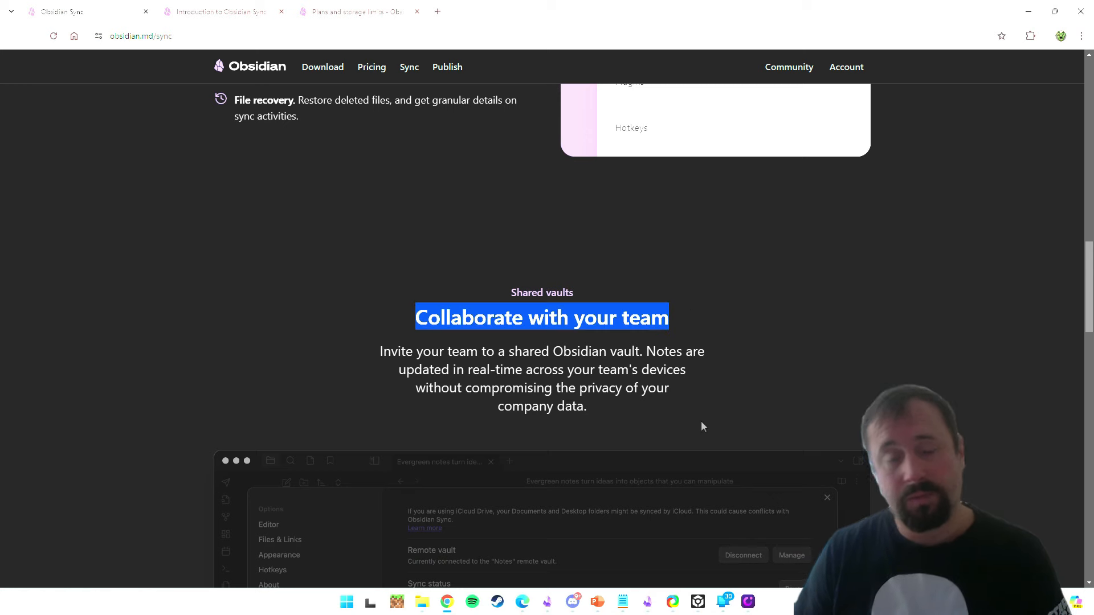
Step: Find the Pricing section further down the page and highlight its refund terms
scroll(910, 390, down, 2)
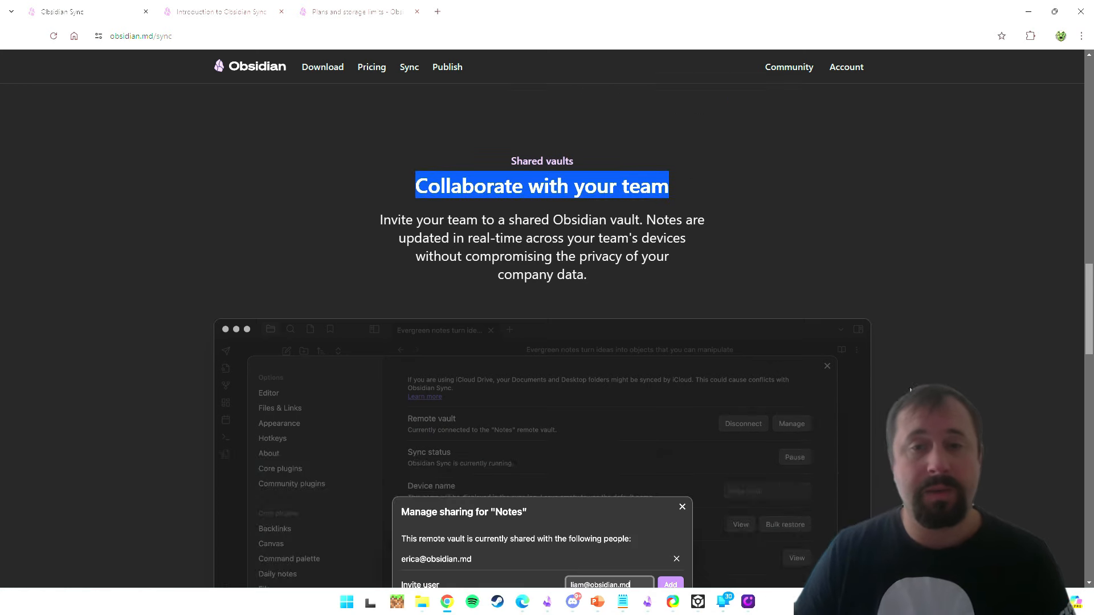
scroll(910, 390, down, 10)
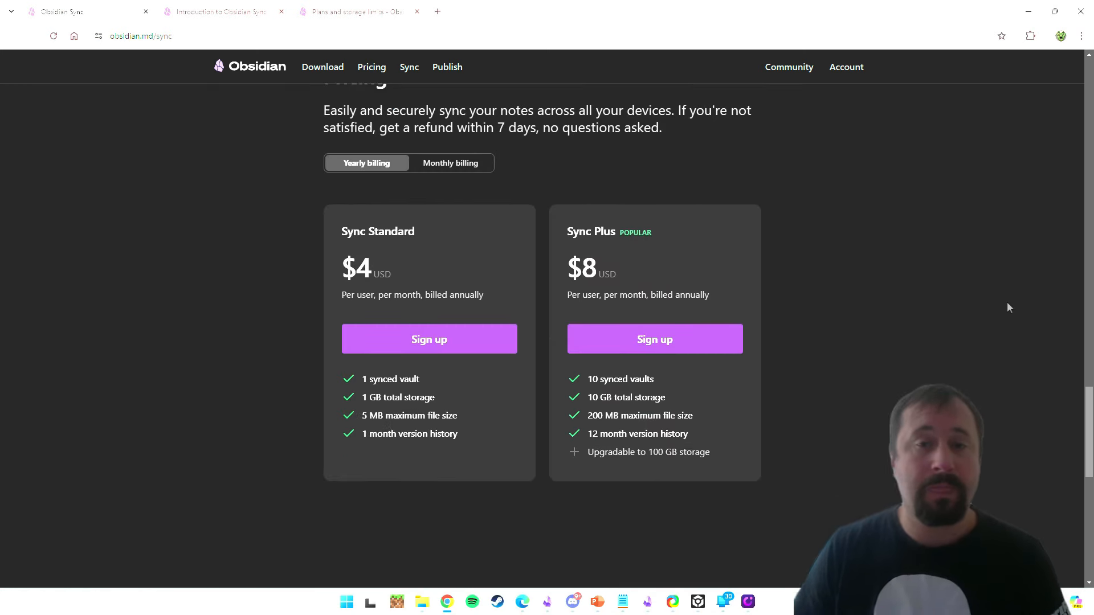
scroll(1009, 307, down, 5)
scroll(1010, 308, up, 7)
scroll(1010, 308, down, 1)
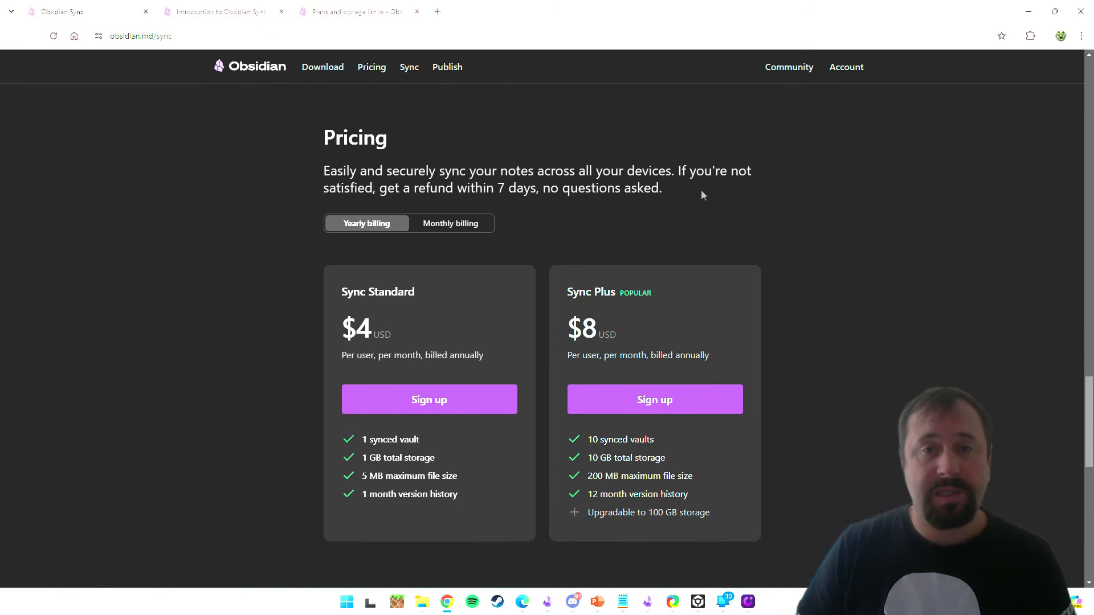
drag(702, 194, 310, 182)
click(310, 183)
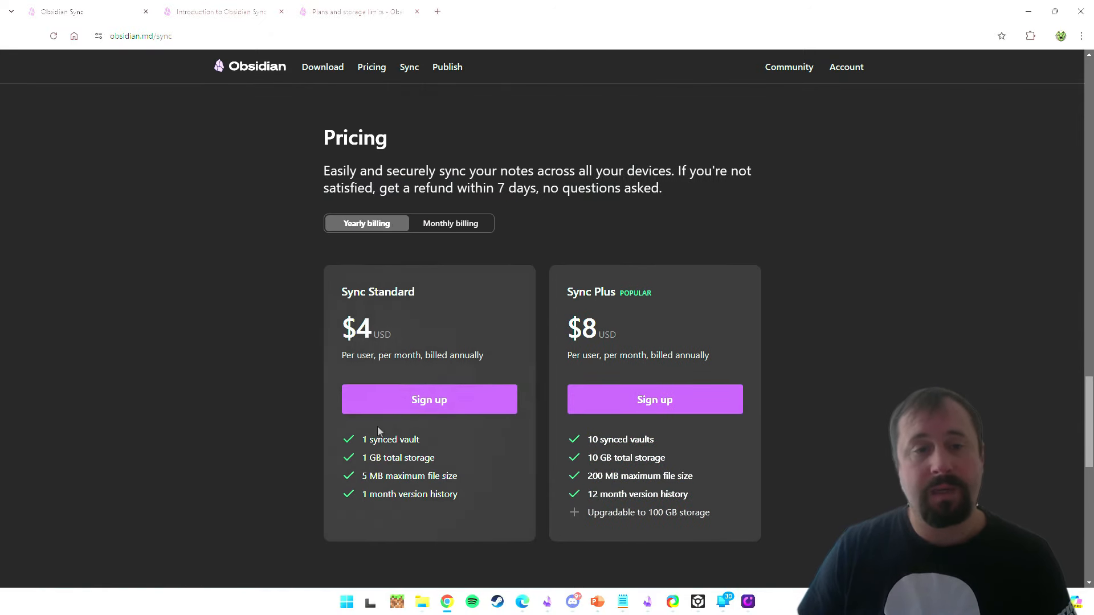
Step: Read the Sync Standard plan, highlighting its price, synced vault, total storage, maximum file size and version history lines
drag(396, 338, 310, 332)
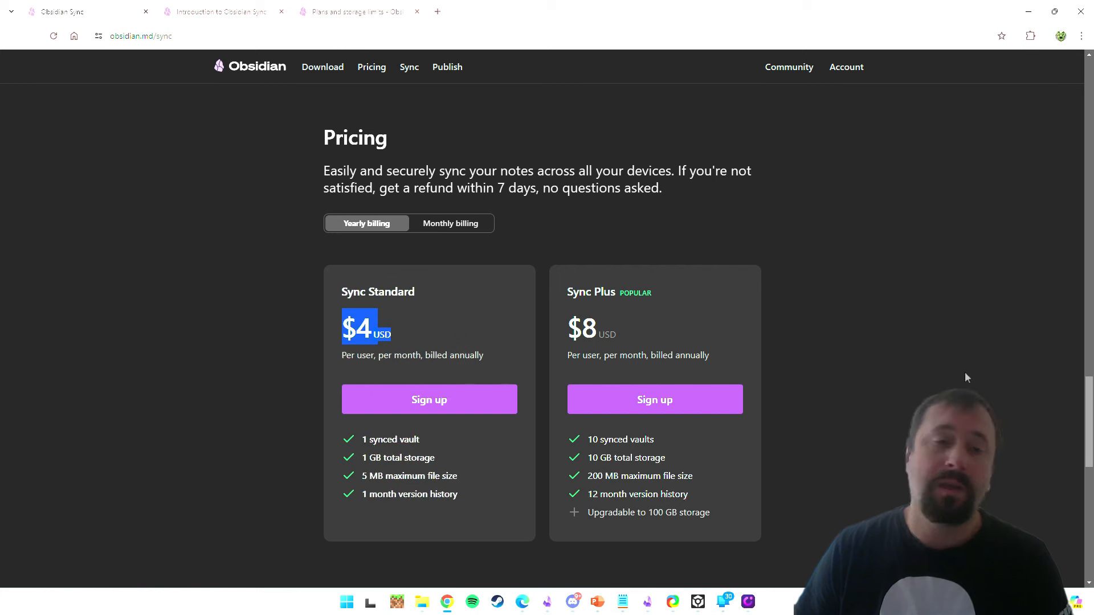
click(310, 332)
drag(434, 443, 349, 444)
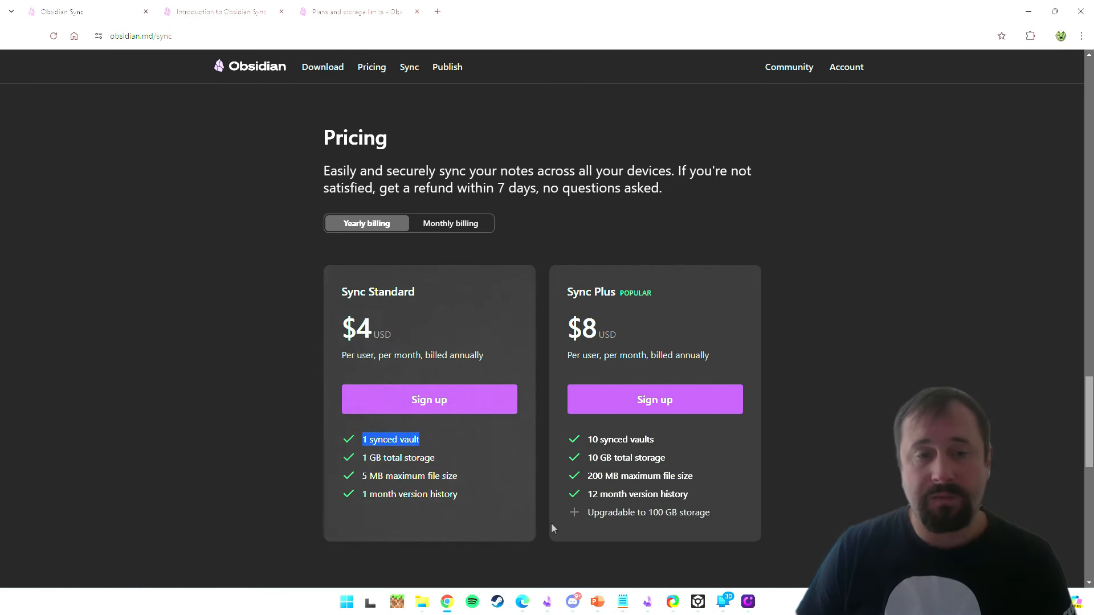
drag(452, 462, 338, 458)
drag(484, 480, 305, 473)
drag(461, 496, 324, 501)
click(915, 420)
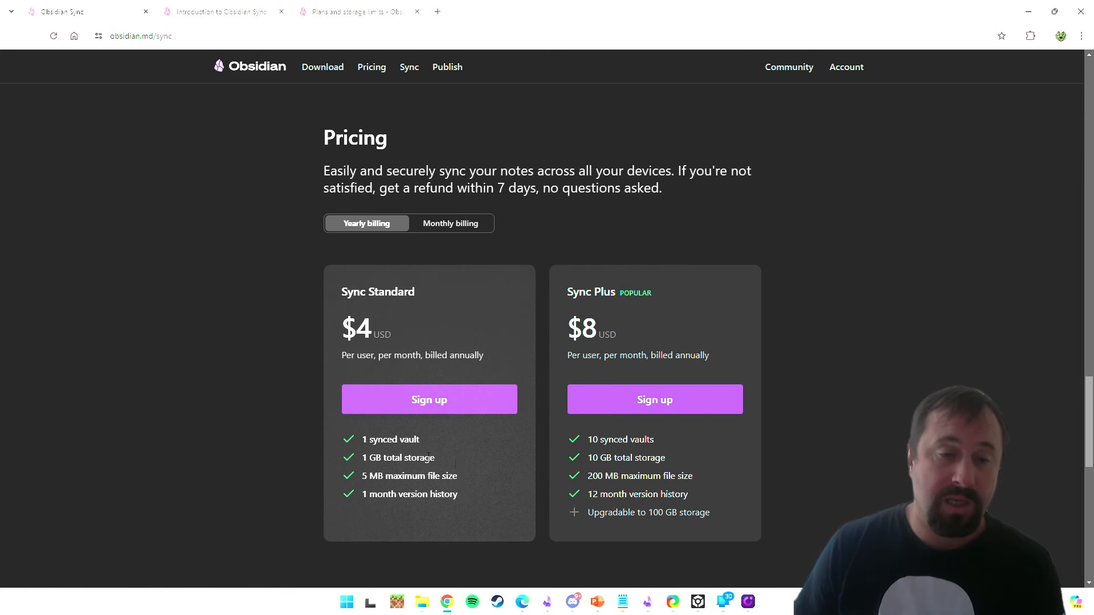
Step: Go over the Sync Standard limits again, highlighting total storage and maximum file size, and finally the whole feature list
triple_click(456, 458)
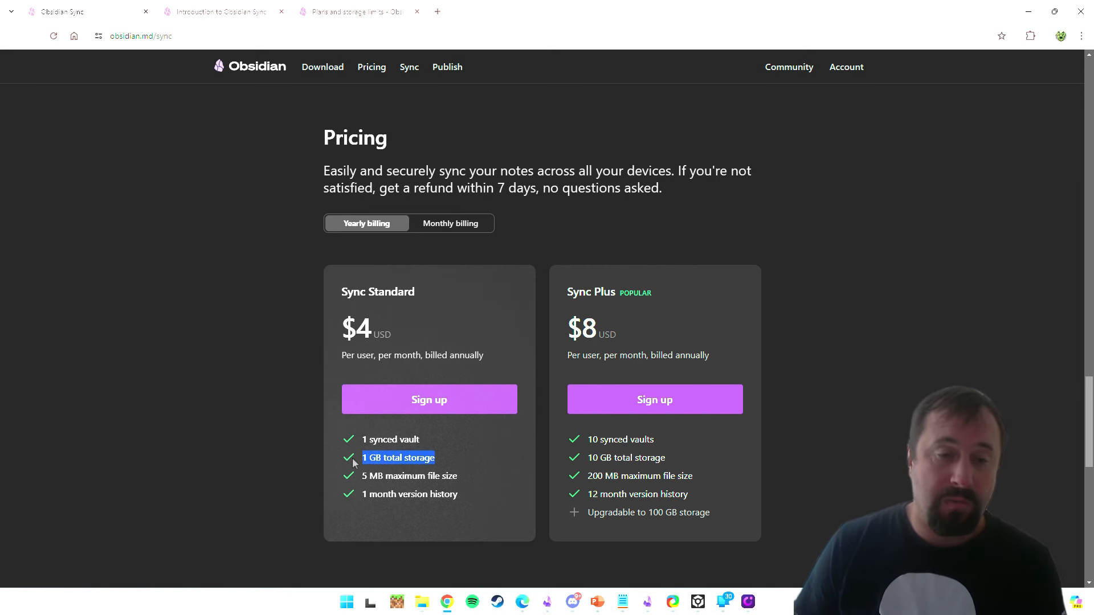
triple_click(463, 477)
click(482, 493)
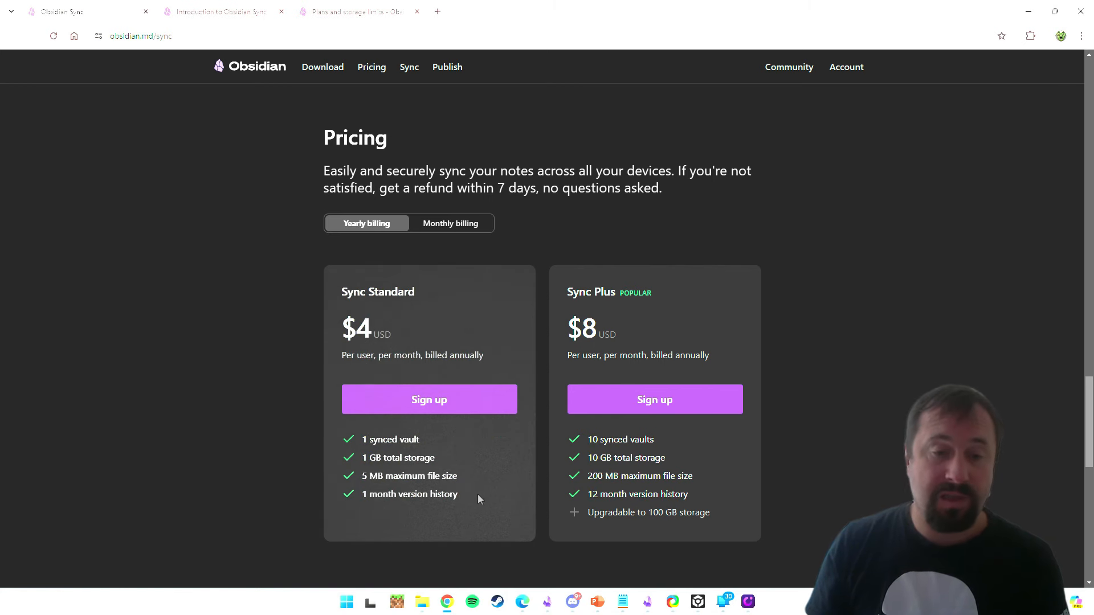
drag(463, 478, 354, 482)
click(434, 501)
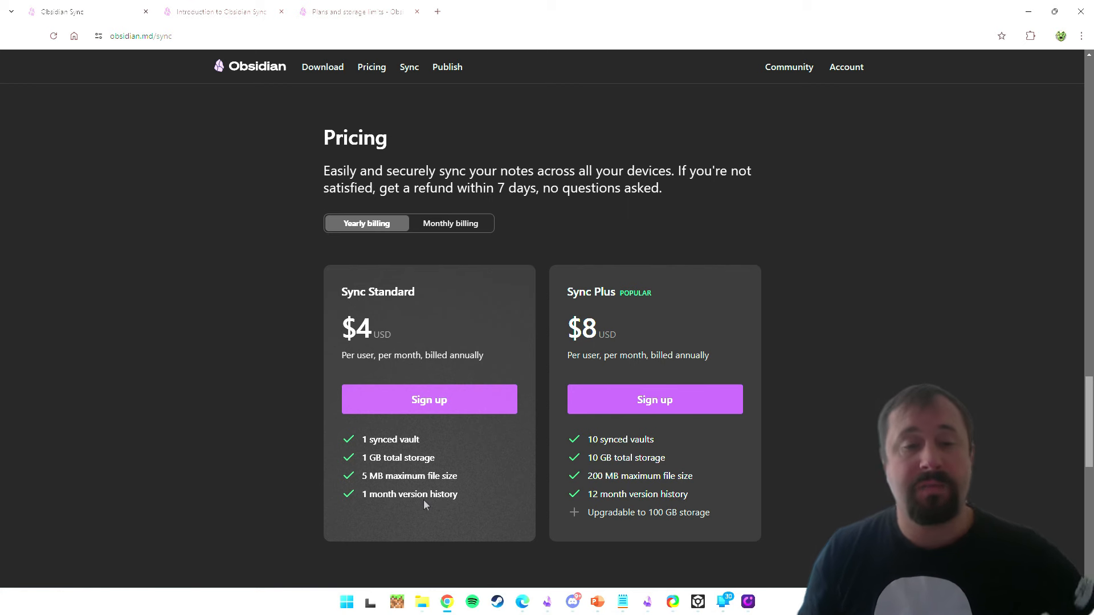
triple_click(484, 479)
drag(460, 494, 314, 430)
click(469, 459)
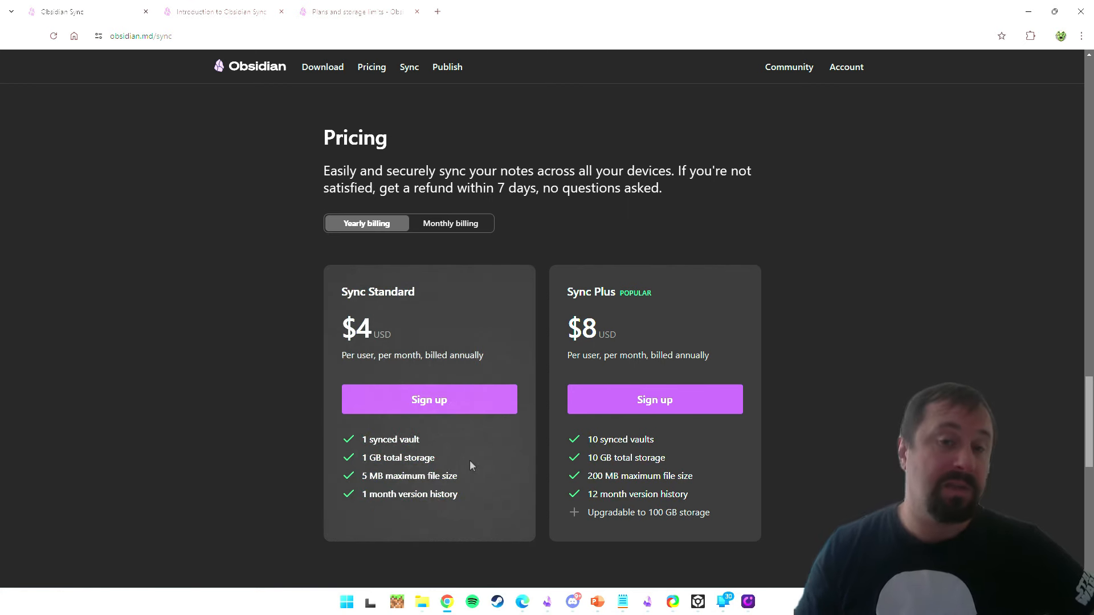
Step: Examine the Sync Plus plan, highlighting its synced vaults and total storage lines
scroll(562, 449, up, 1)
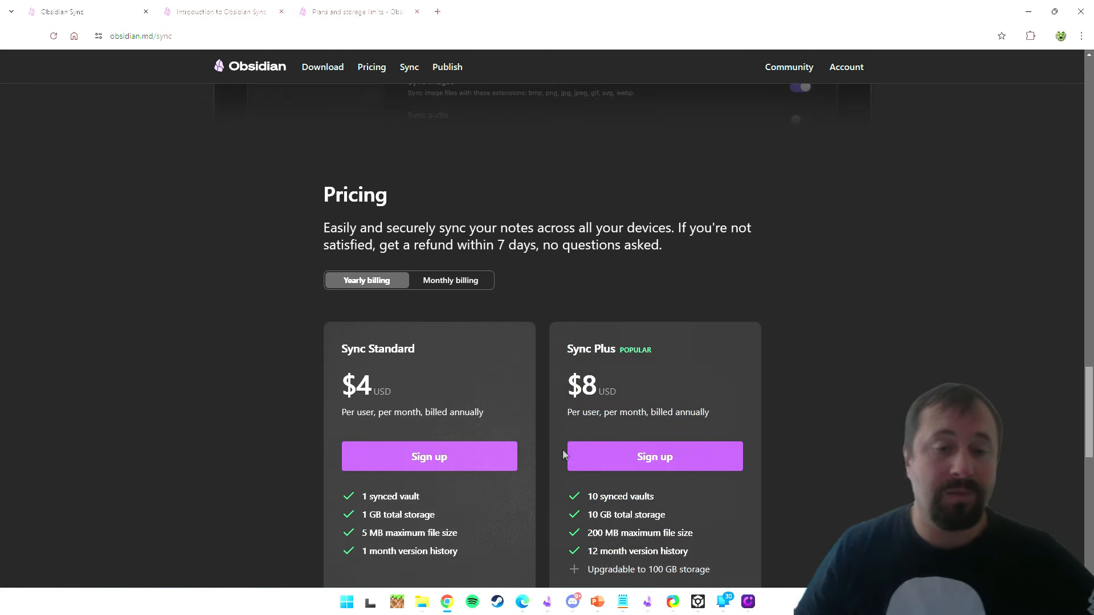
scroll(481, 539, down, 3)
scroll(761, 268, up, 1)
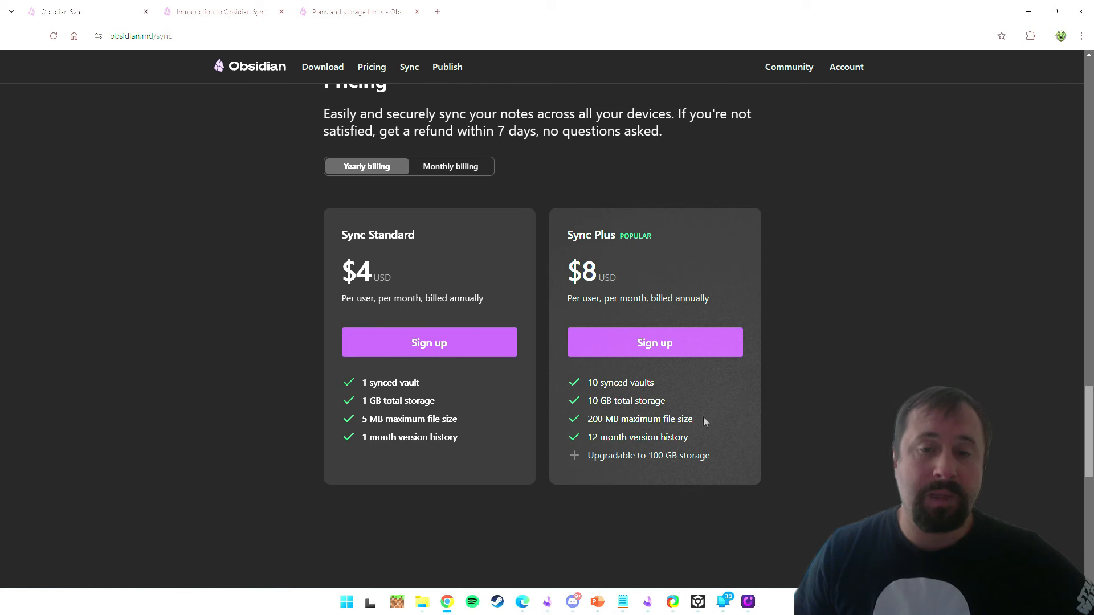
drag(671, 383, 576, 382)
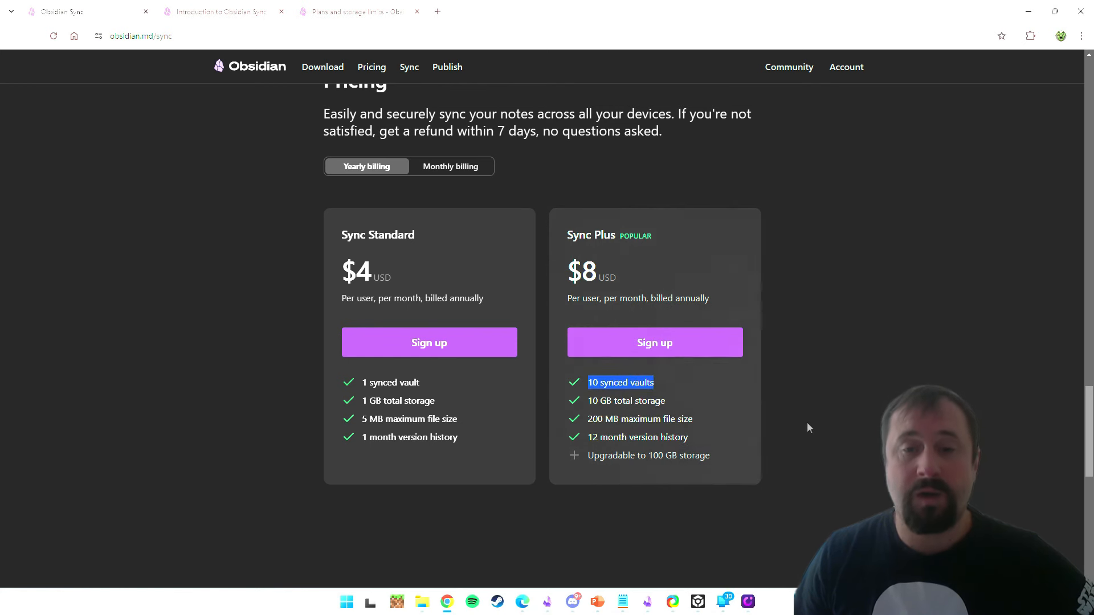
click(796, 406)
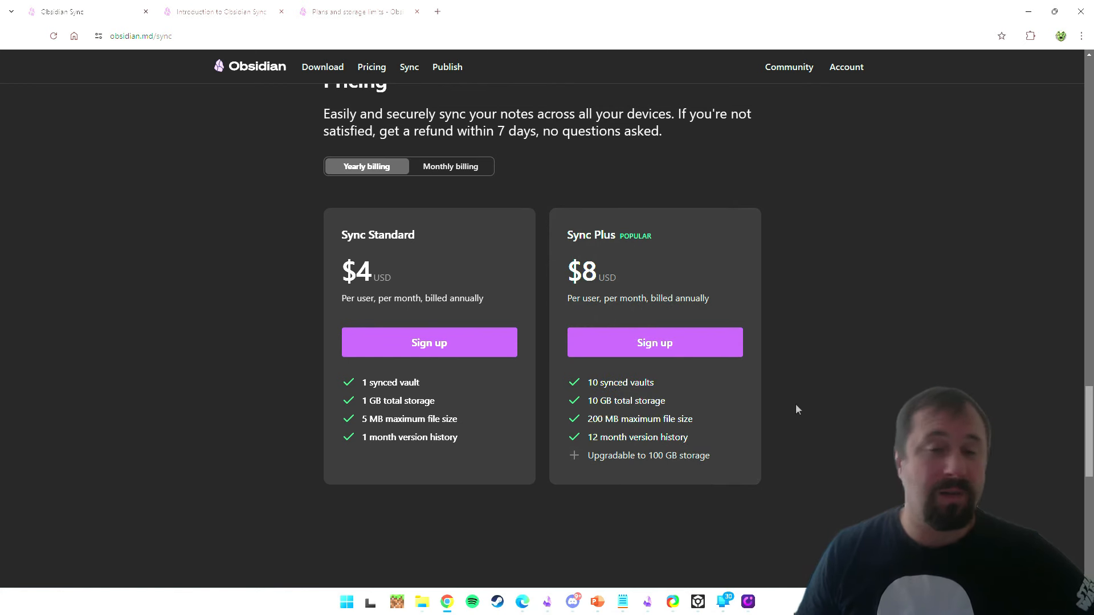
mouse_move(668, 402)
mouse_down()
mouse_move(593, 401)
mouse_move(567, 414)
mouse_move(662, 403)
mouse_up()
click(600, 401)
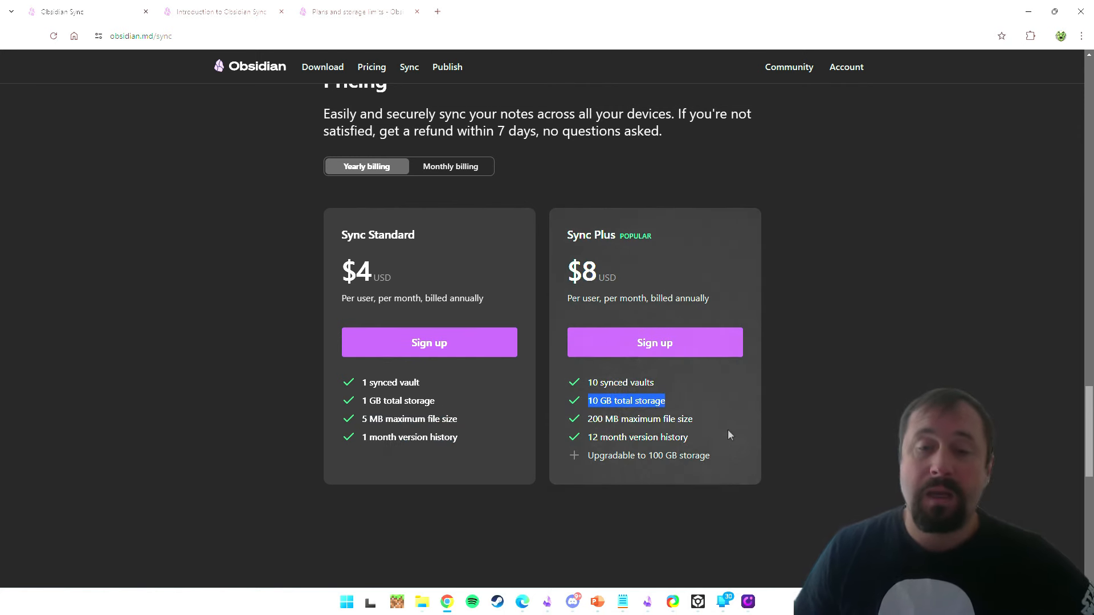
Step: Highlight the Sync Plus plan's maximum file size, price and version history in turn
drag(709, 421, 549, 423)
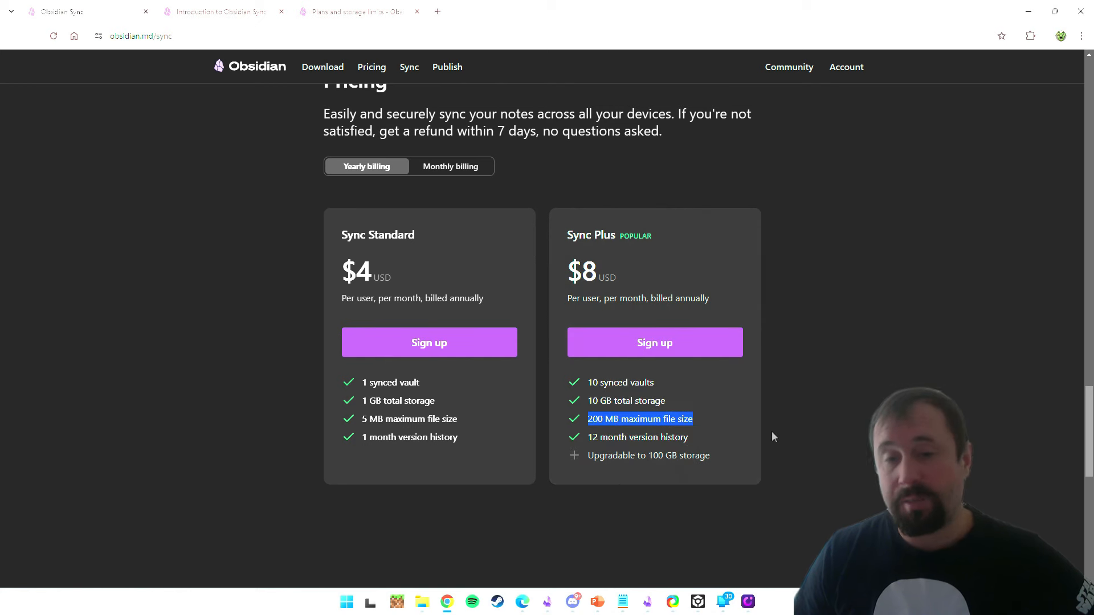
drag(721, 430, 587, 420)
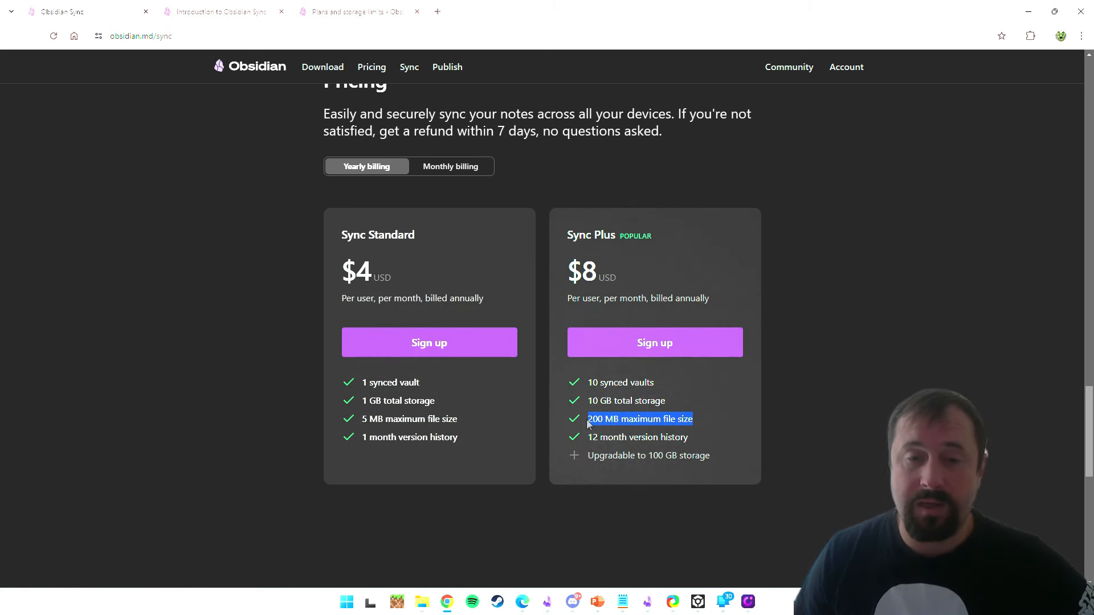
drag(568, 268, 608, 279)
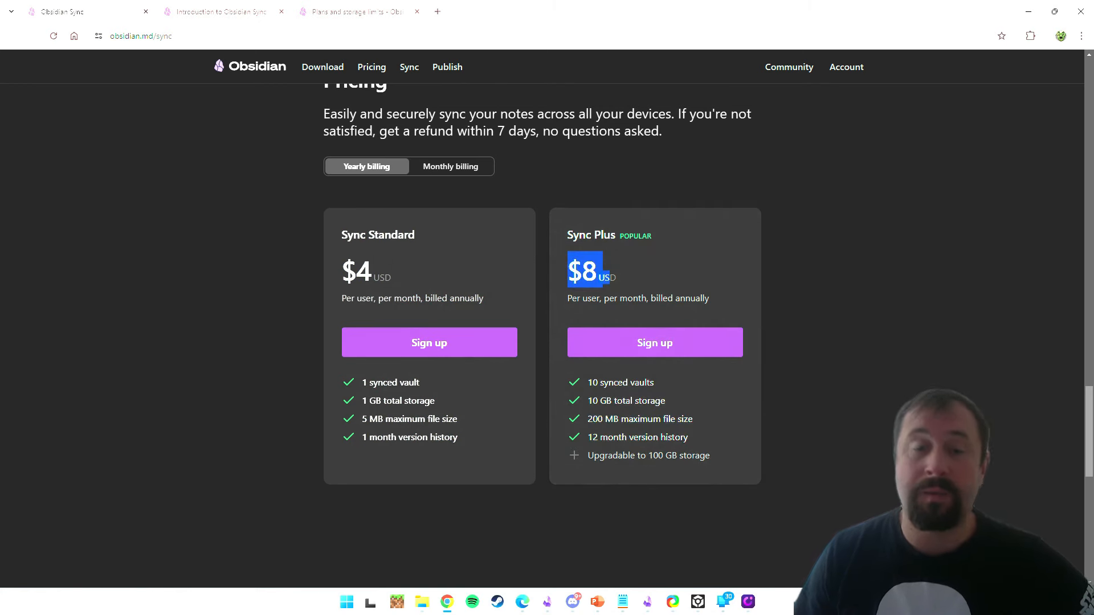
click(815, 436)
drag(692, 437, 546, 428)
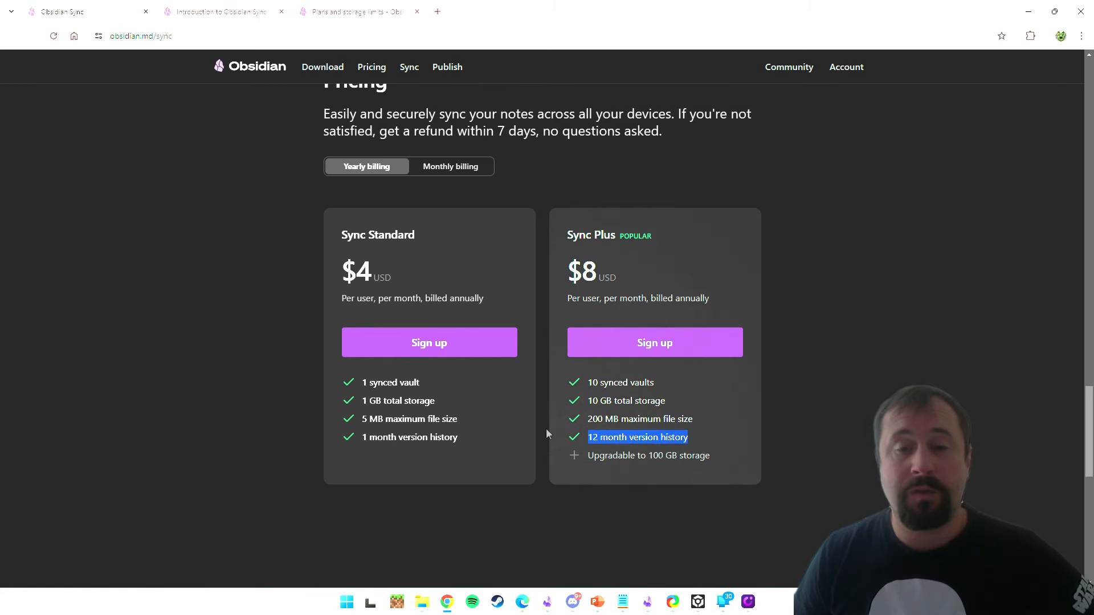
click(832, 423)
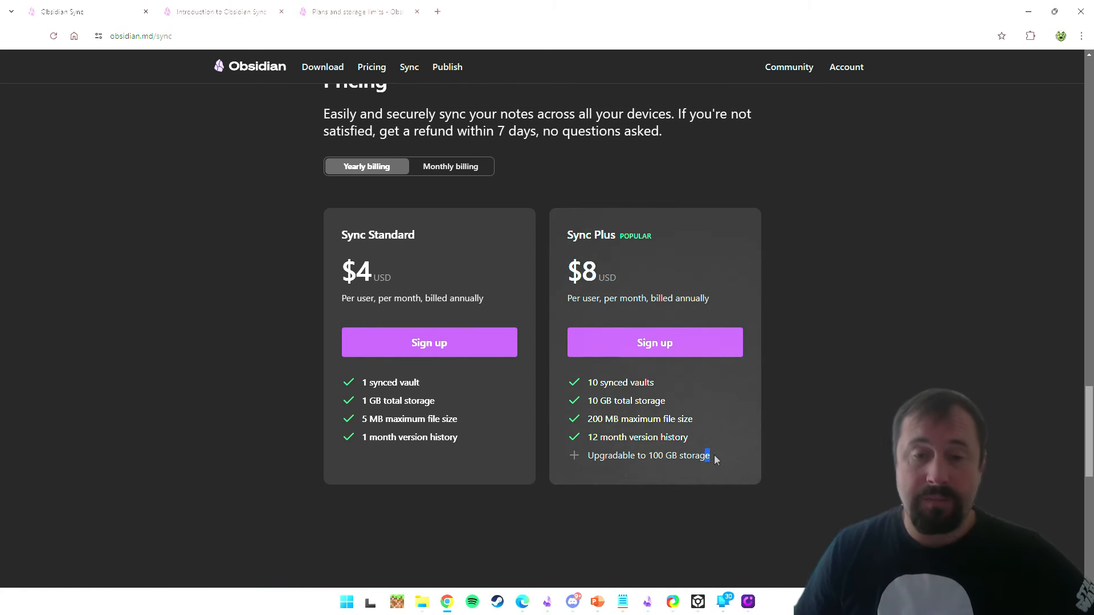
Step: Highlight the storage upgrade option listed under the Sync Plus plan
drag(712, 456, 569, 456)
click(714, 464)
click(887, 431)
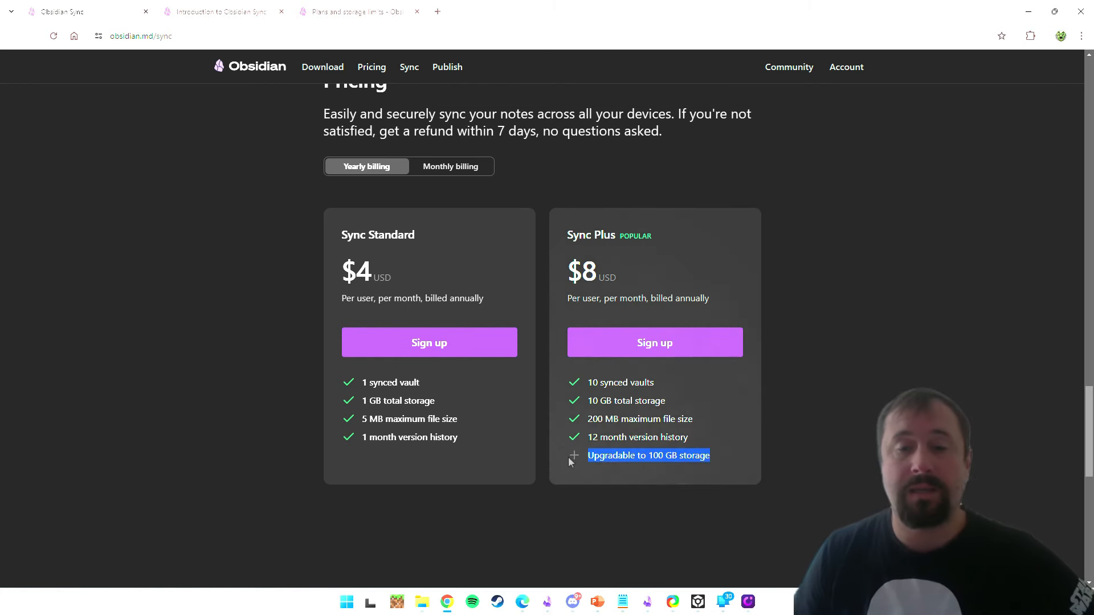
click(835, 432)
drag(739, 463, 788, 417)
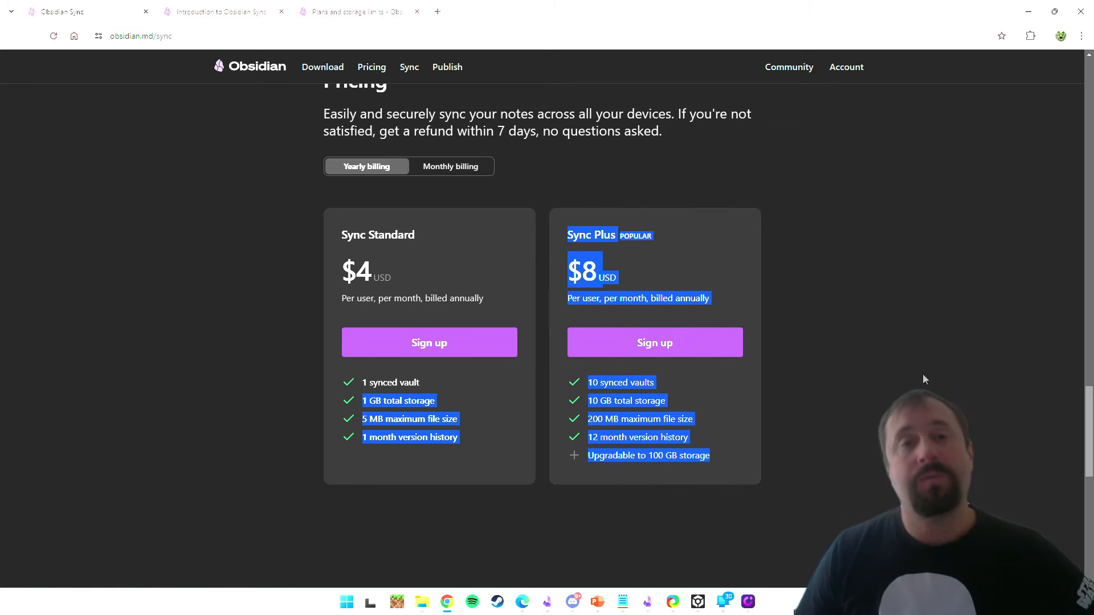
Step: View the rest of the page below the pricing plans and return to its opening section
scroll(918, 373, down, 1)
scroll(914, 373, down, 7)
scroll(922, 367, up, 8)
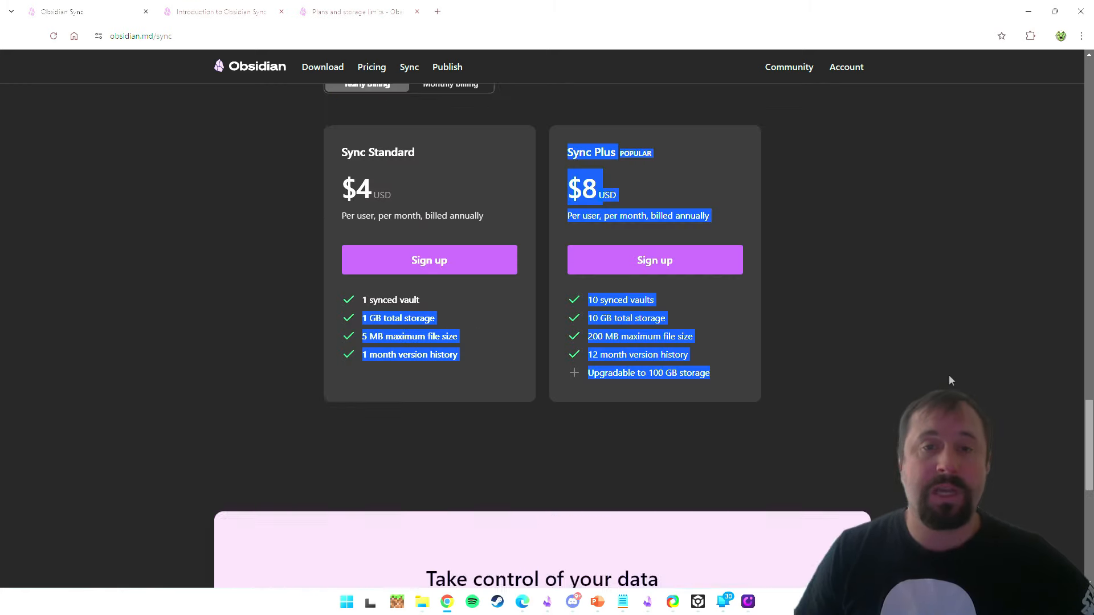
click(880, 359)
scroll(880, 412, up, 10)
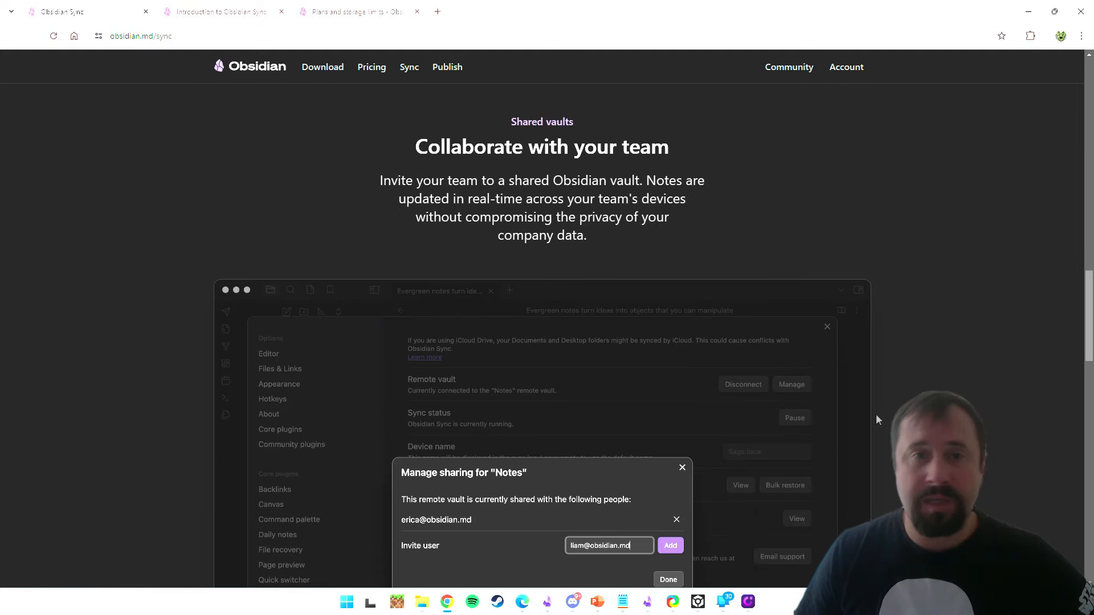
scroll(876, 422, up, 8)
scroll(880, 430, up, 10)
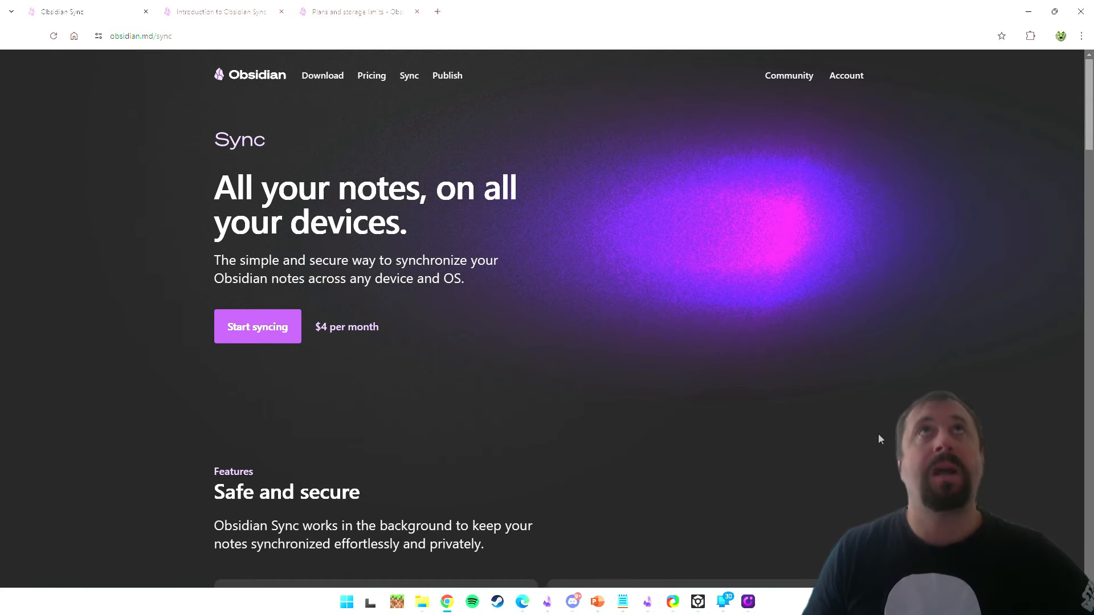
Step: Return to the Pricing section and compare both plans by highlighting the Sync Standard and Sync Plus feature lists
scroll(744, 391, down, 20)
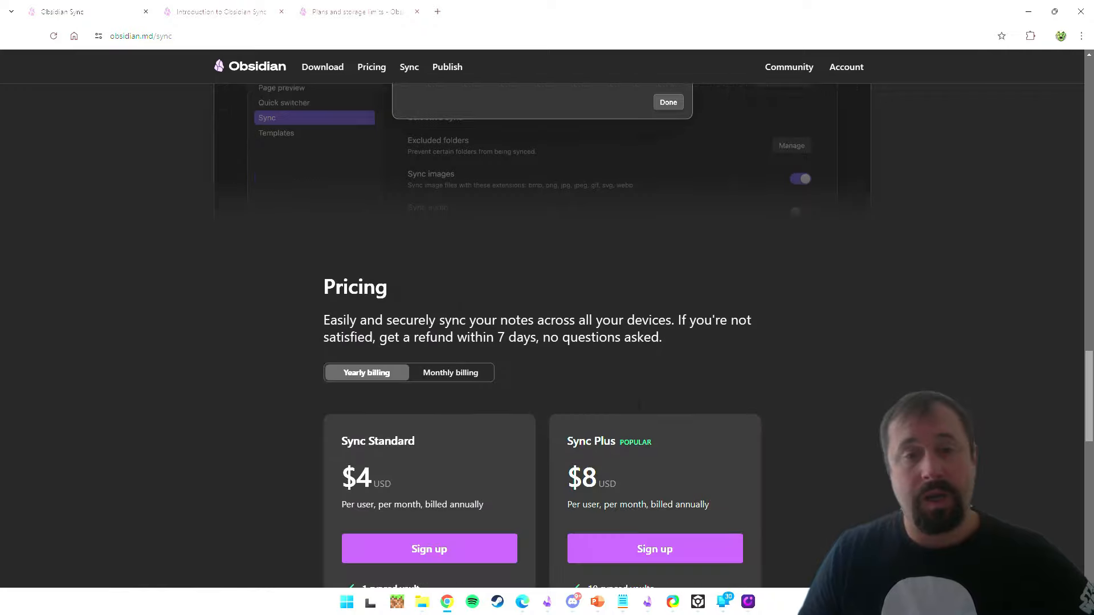
scroll(638, 405, down, 4)
scroll(463, 437, up, 1)
drag(463, 437, 358, 385)
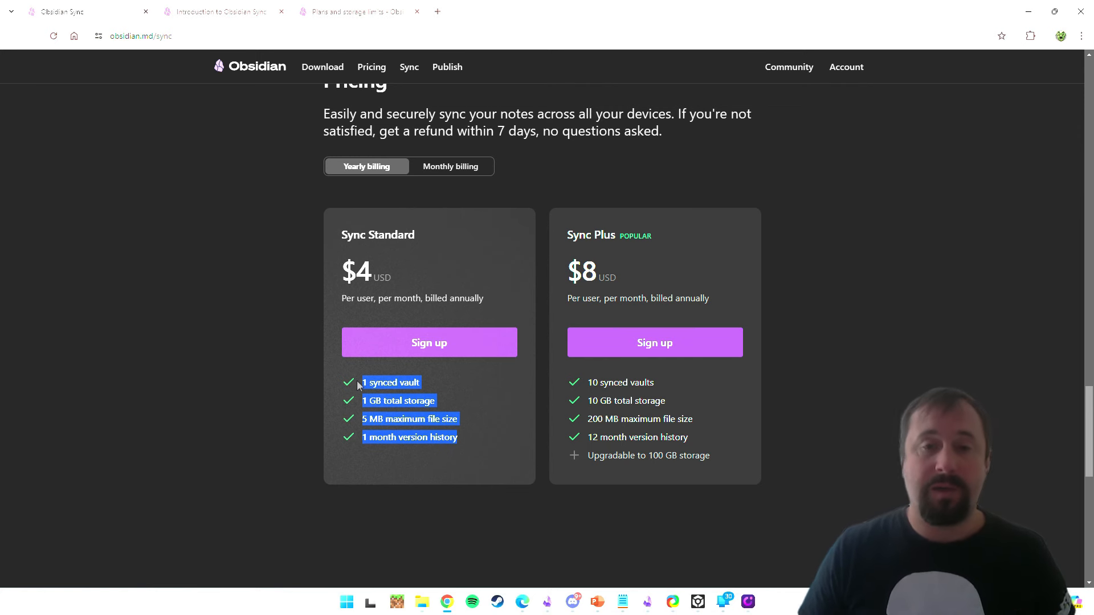
drag(592, 420, 711, 457)
drag(639, 432, 570, 381)
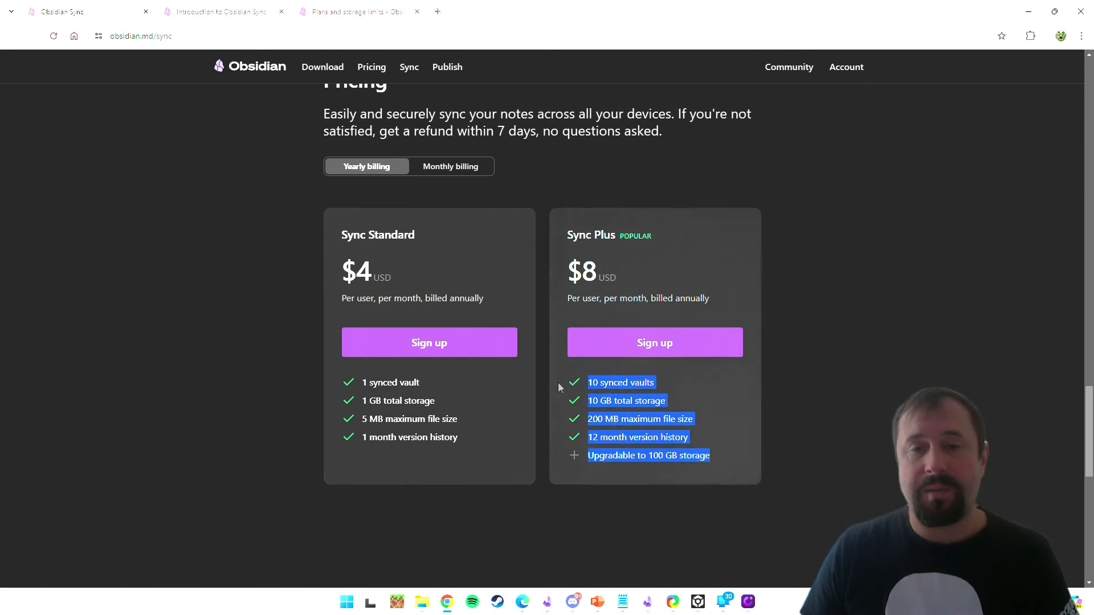
click(877, 438)
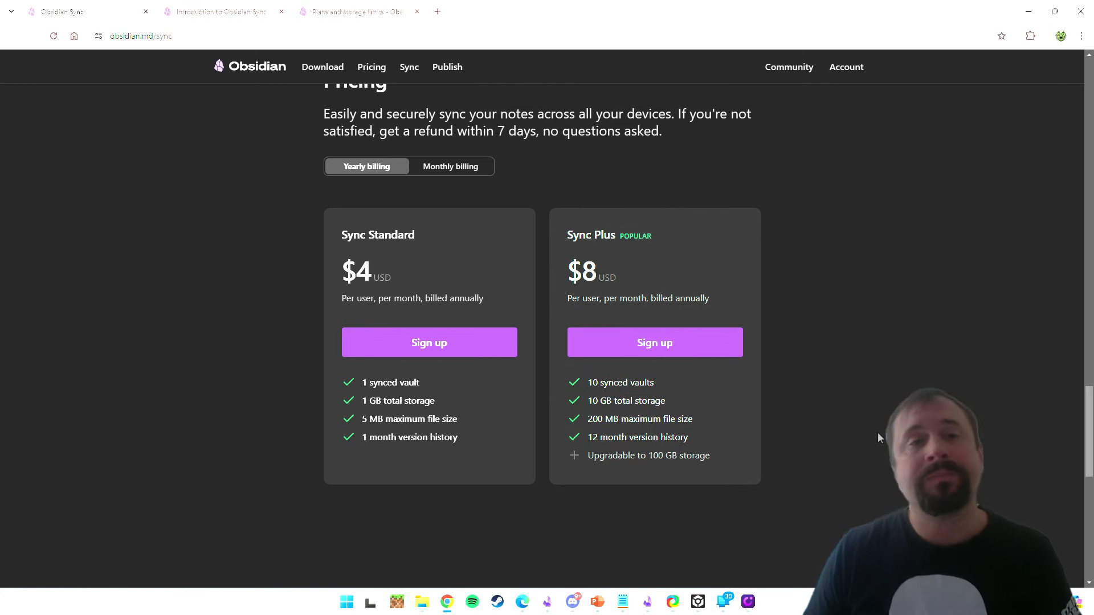
Step: Finish viewing the pricing plans and open the Introduction to Obsidian Sync page
scroll(872, 404, up, 2)
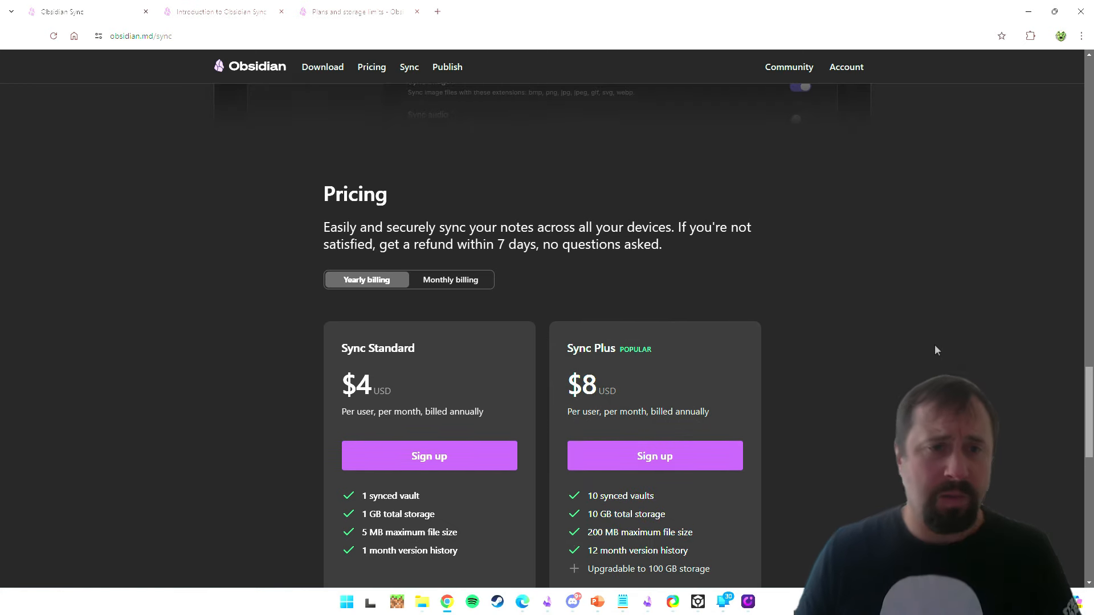
scroll(934, 345, down, 1)
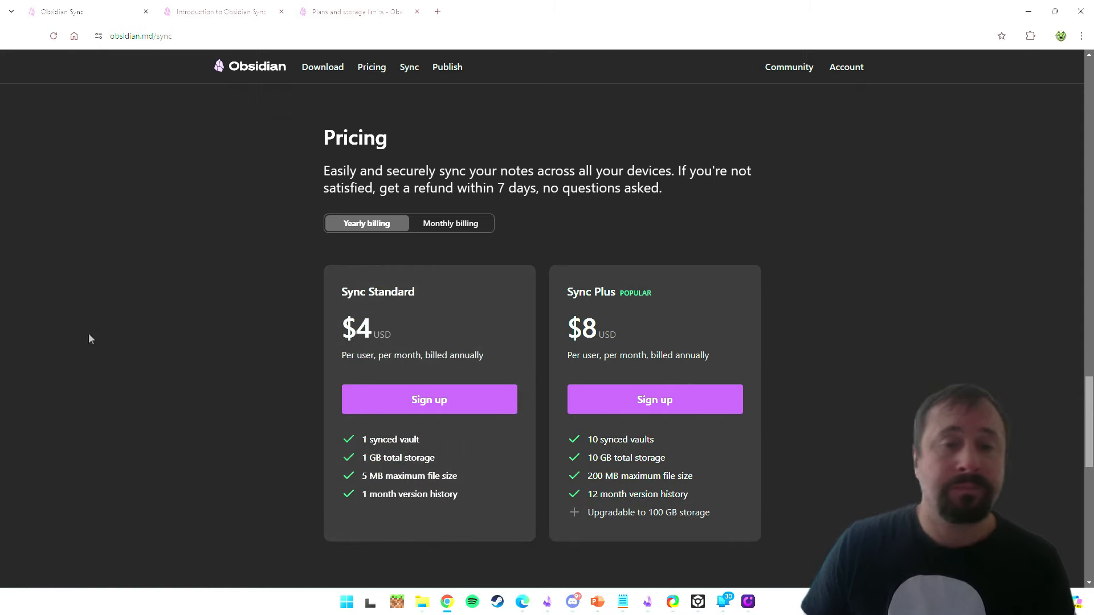
scroll(242, 341, up, 15)
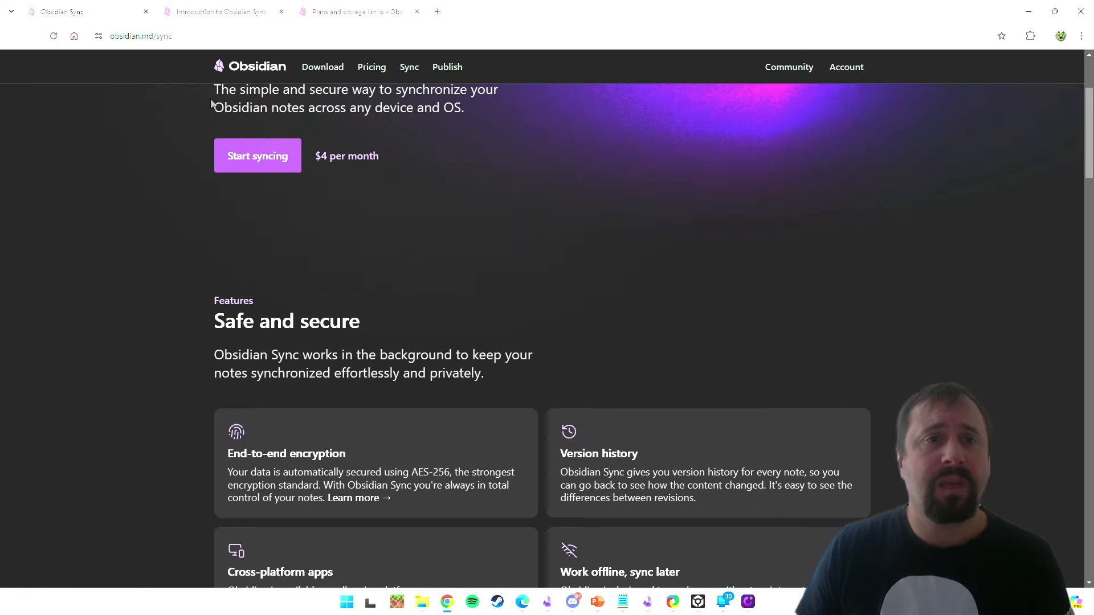
click(213, 12)
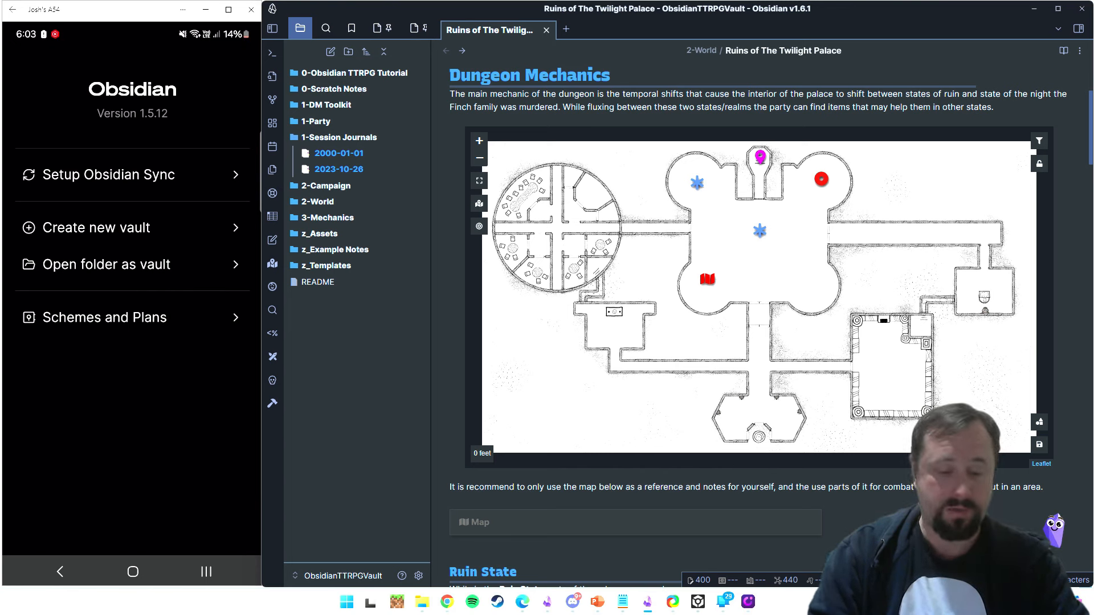
Step: View the management options of the Schemes and Plans vault on the phone and return to the vault list
click(105, 318)
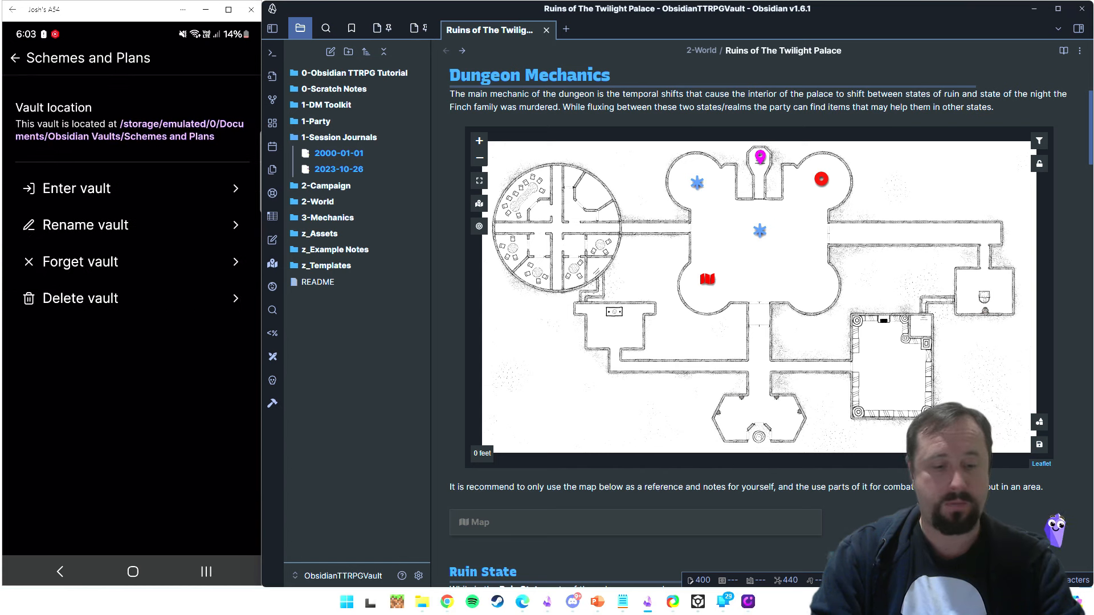
click(16, 58)
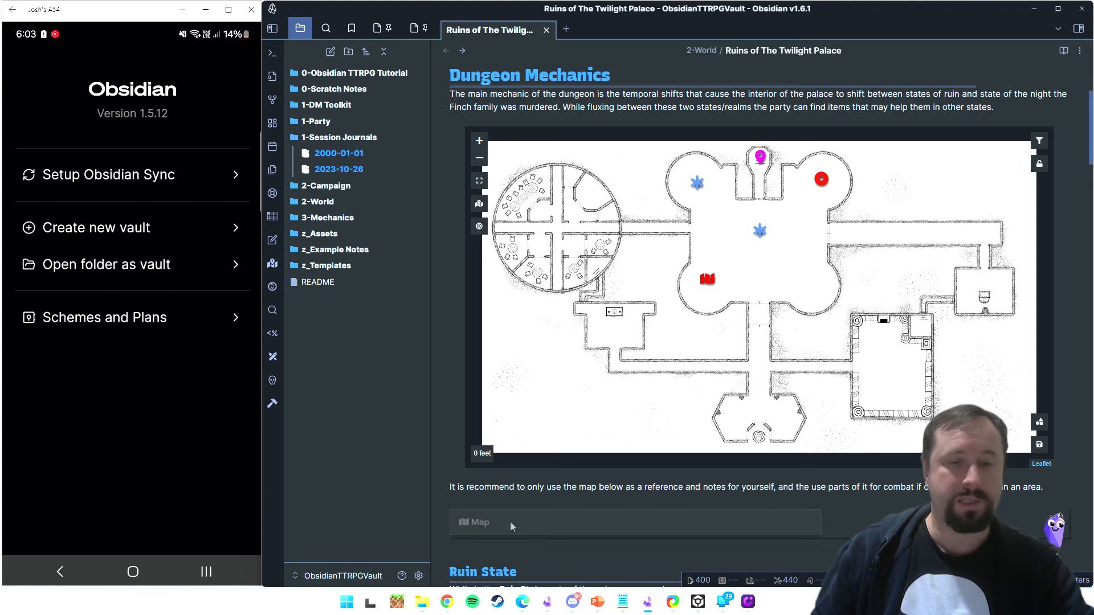
Step: Enable the Sync core plugin in the desktop ObsidianTTRPGVault and open its options
click(419, 577)
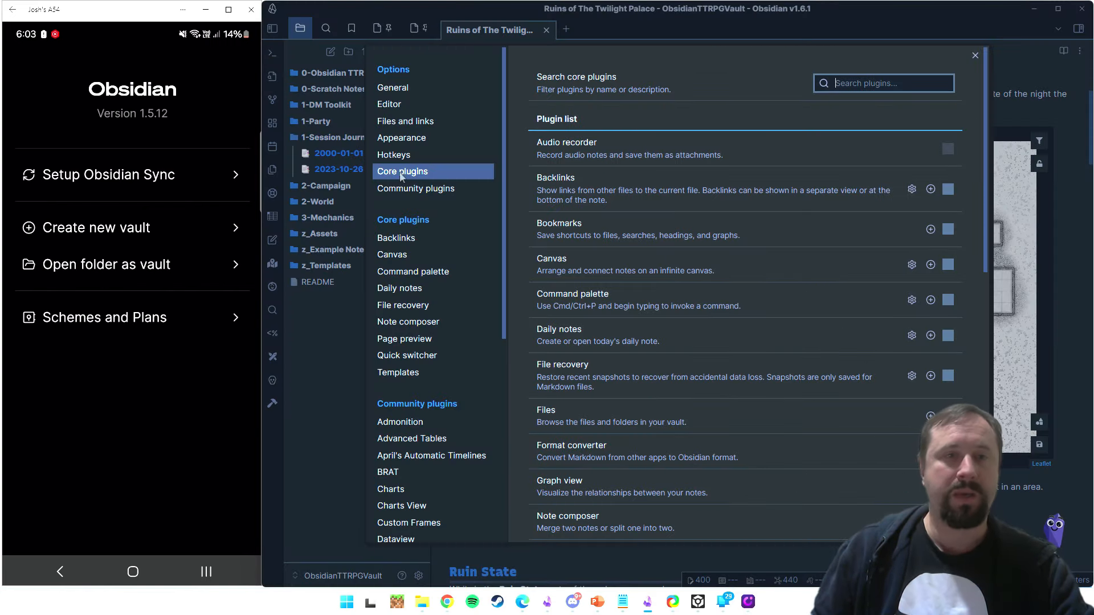
scroll(789, 254, down, 10)
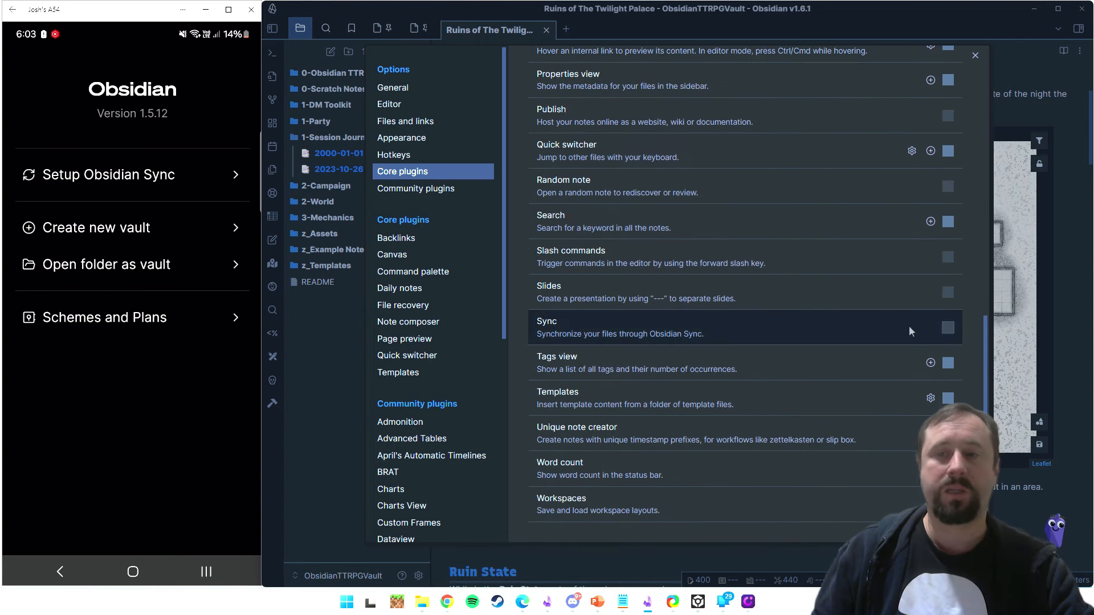
click(948, 328)
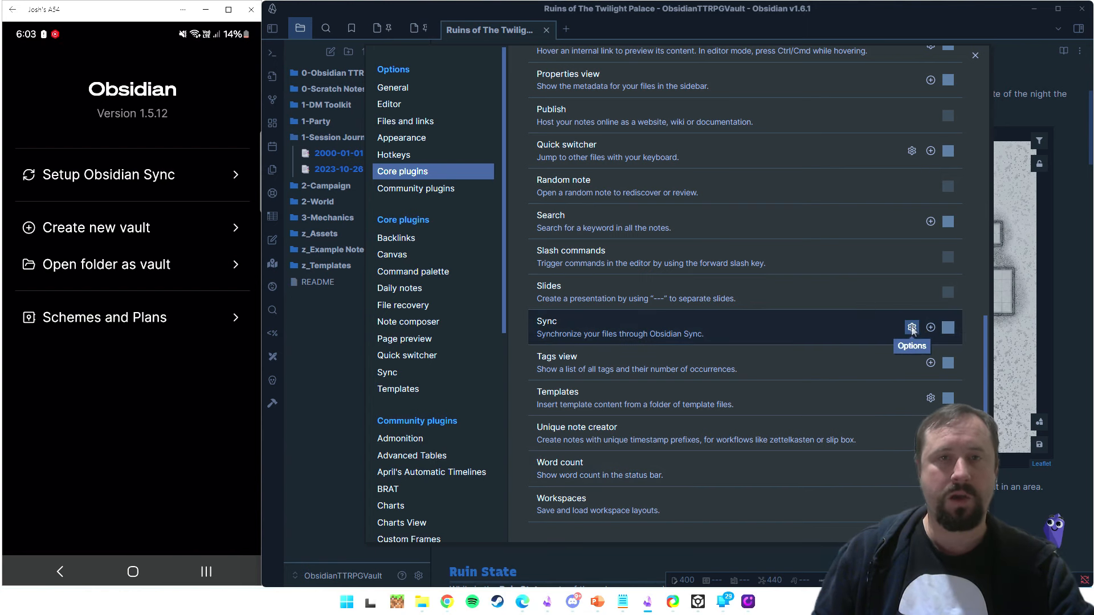
click(912, 328)
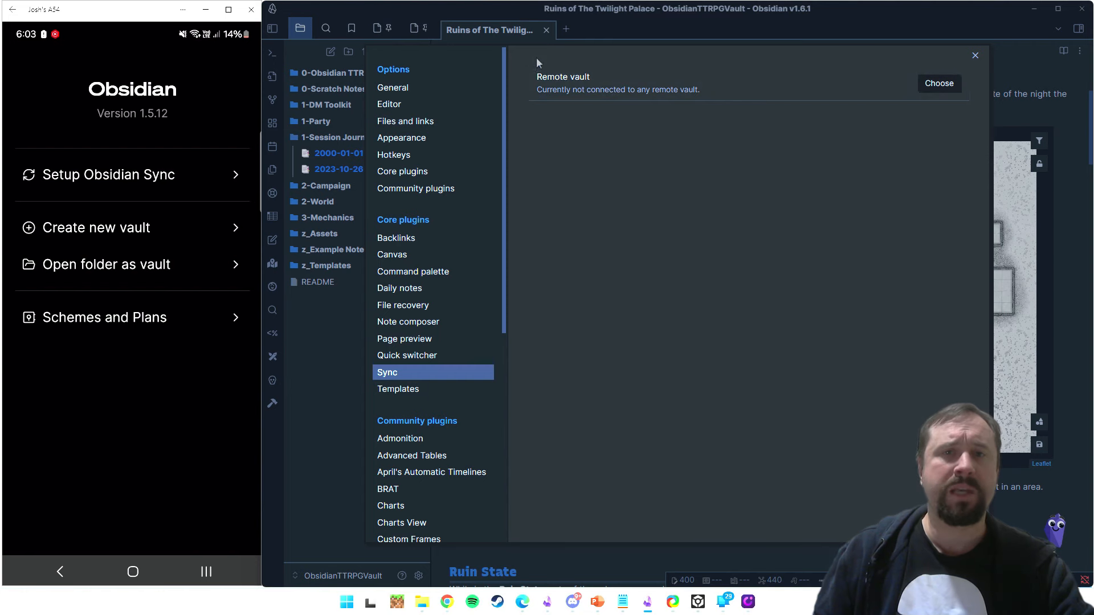
Step: Create a remote vault named ObsidianTTRPGVault in the Oceania region with the custom end-to-end encryption password turned off
click(938, 83)
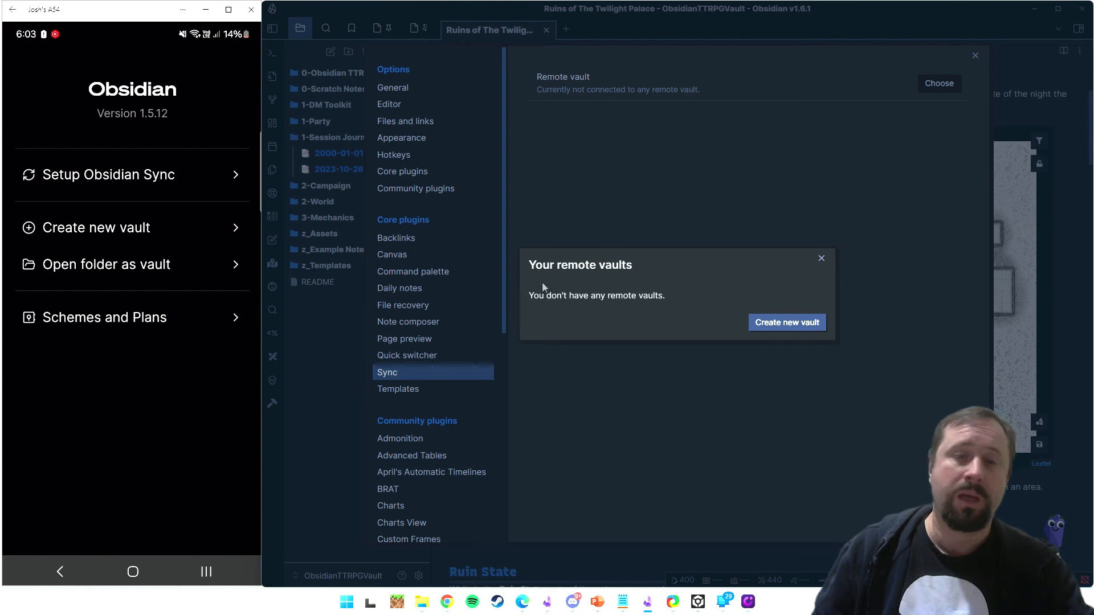
click(812, 326)
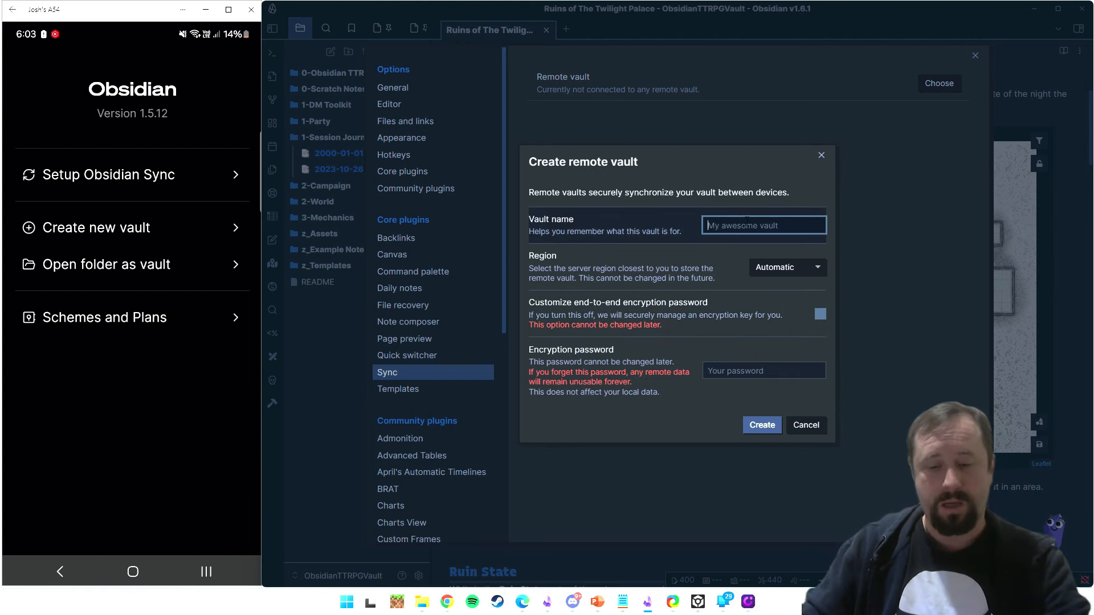
text(ObsidianTTRPGVault)
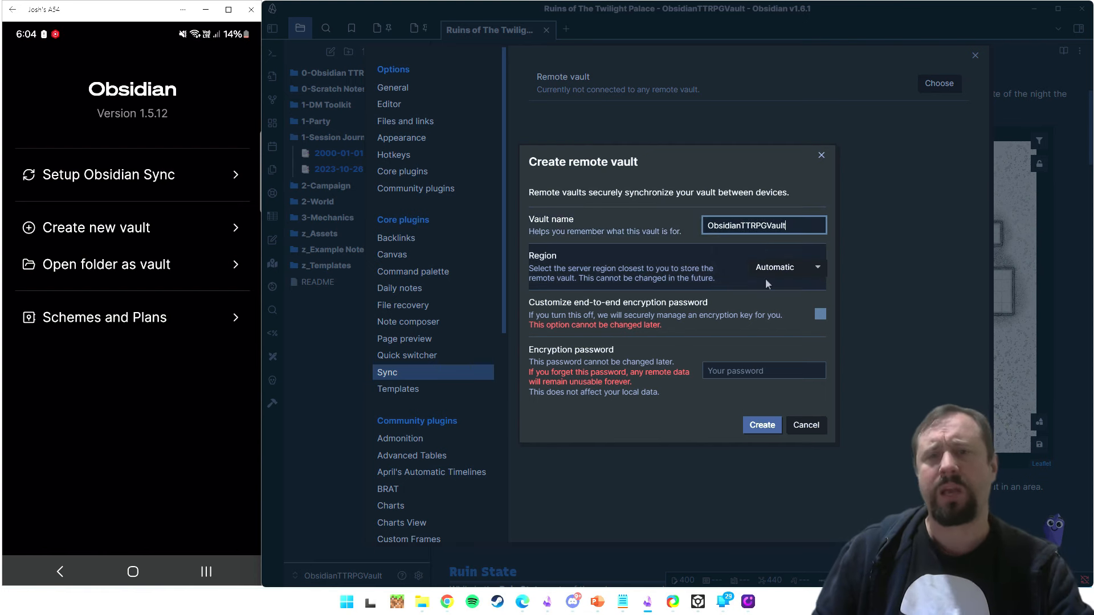
click(778, 268)
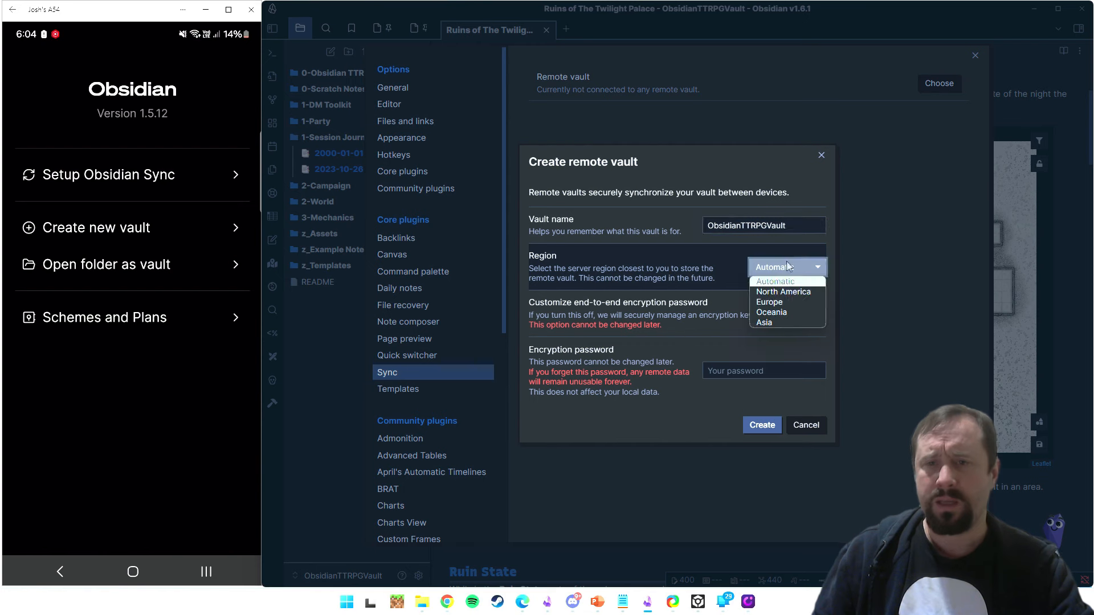
click(782, 313)
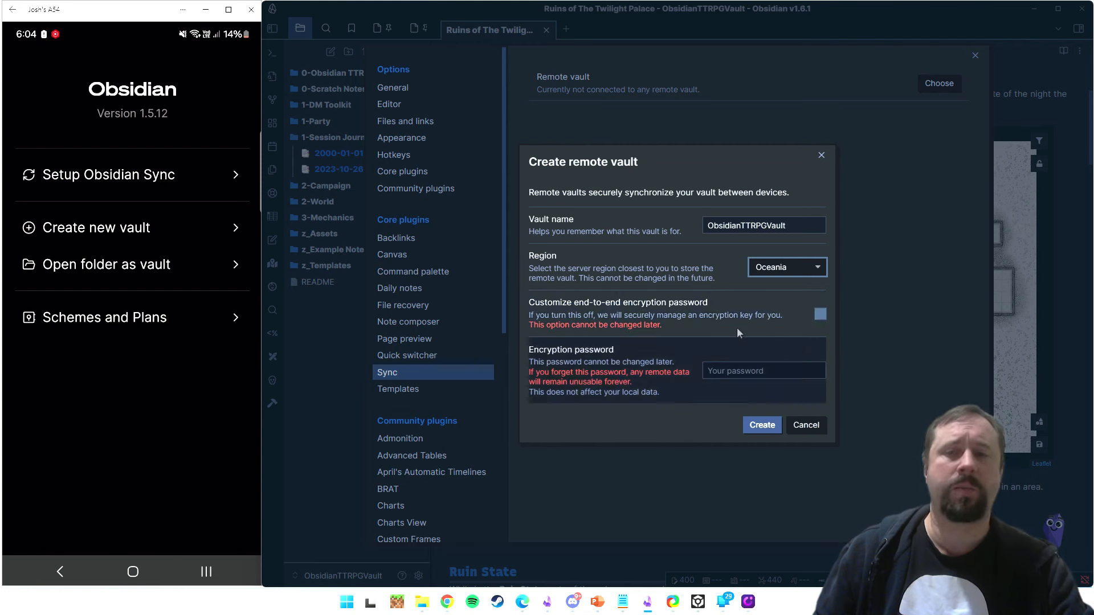
click(820, 314)
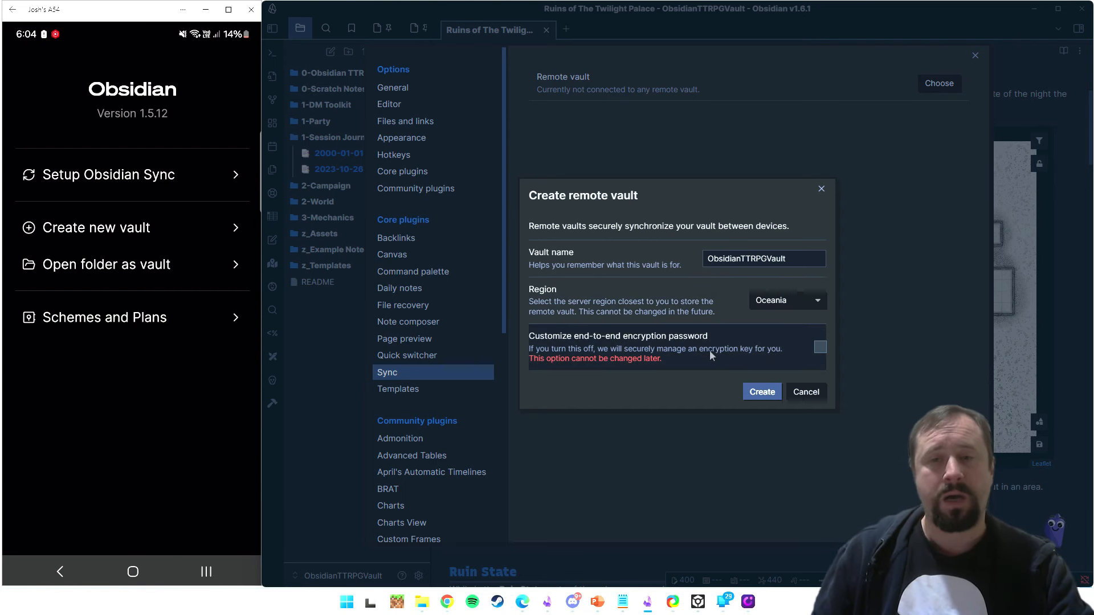
click(819, 347)
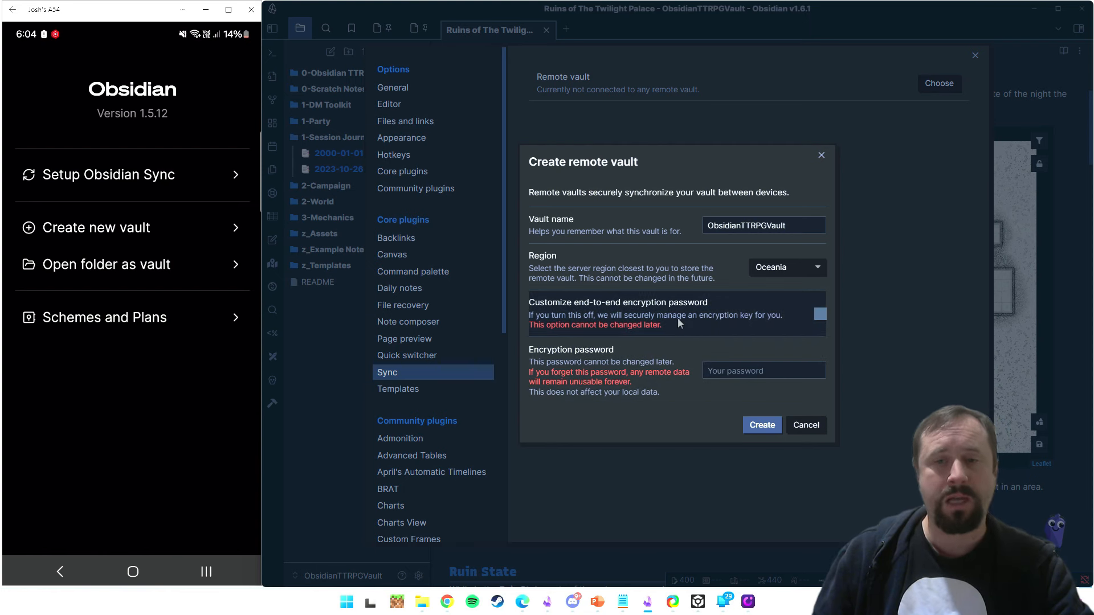
click(820, 314)
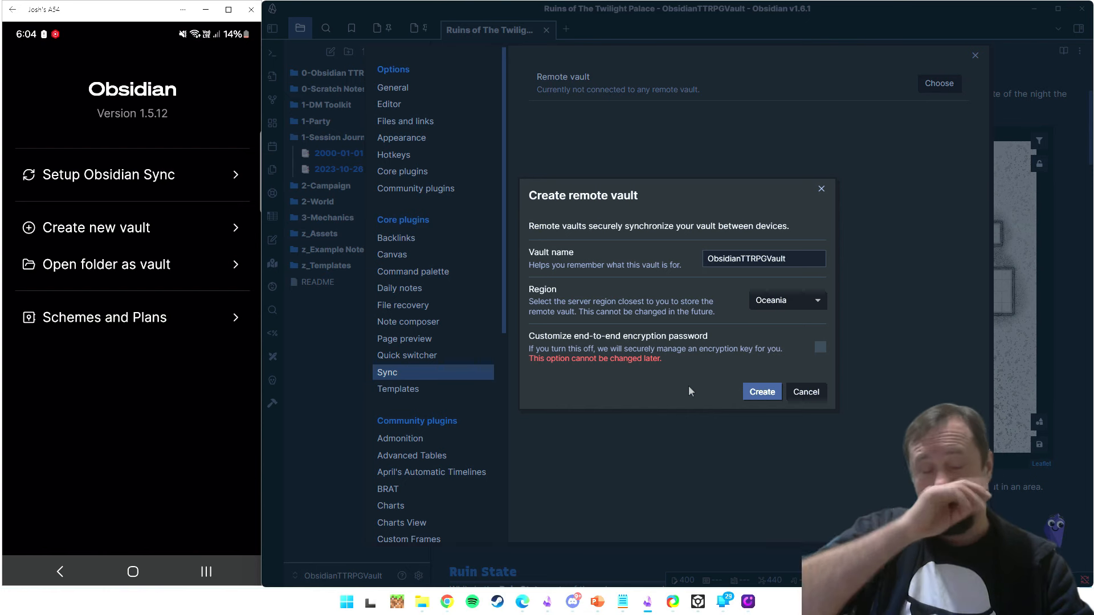
click(766, 388)
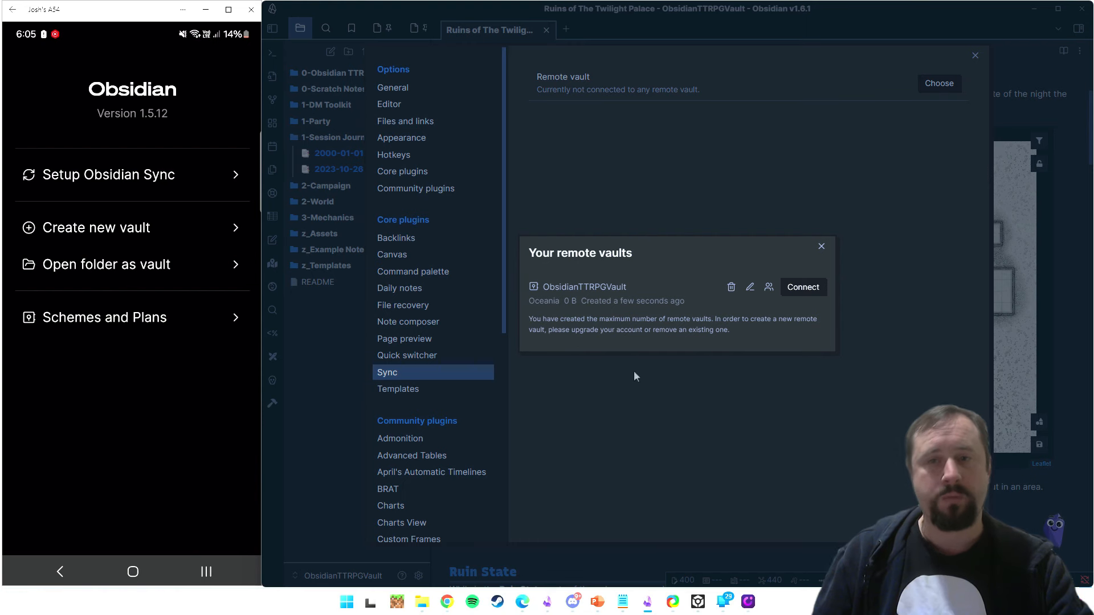
Step: Connect the desktop vault to the remote ObsidianTTRPGVault, accept merging the local notes, and start syncing
click(803, 288)
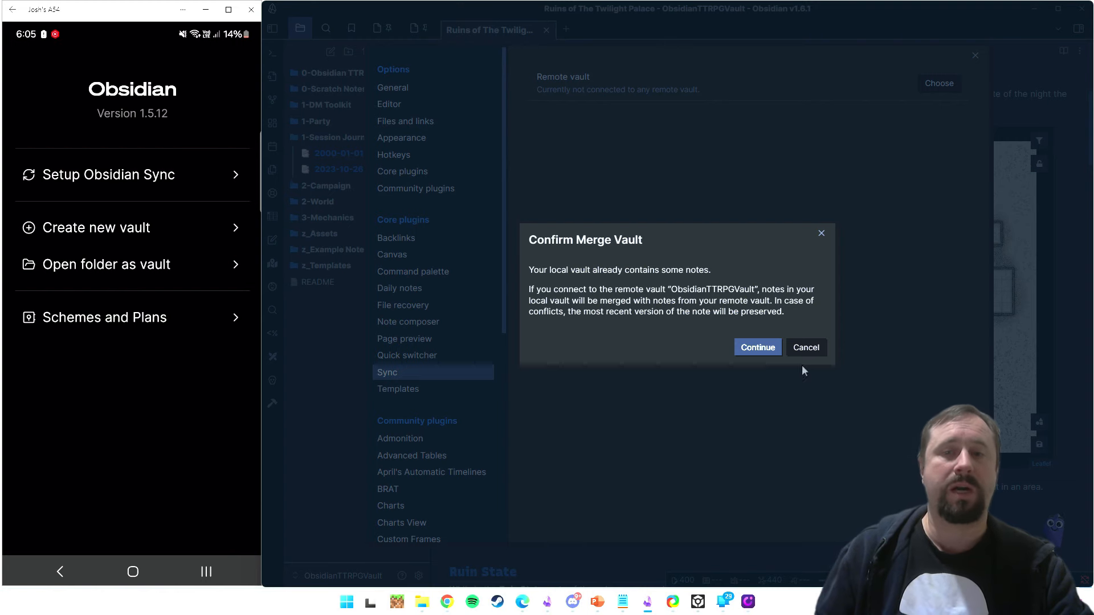
click(759, 348)
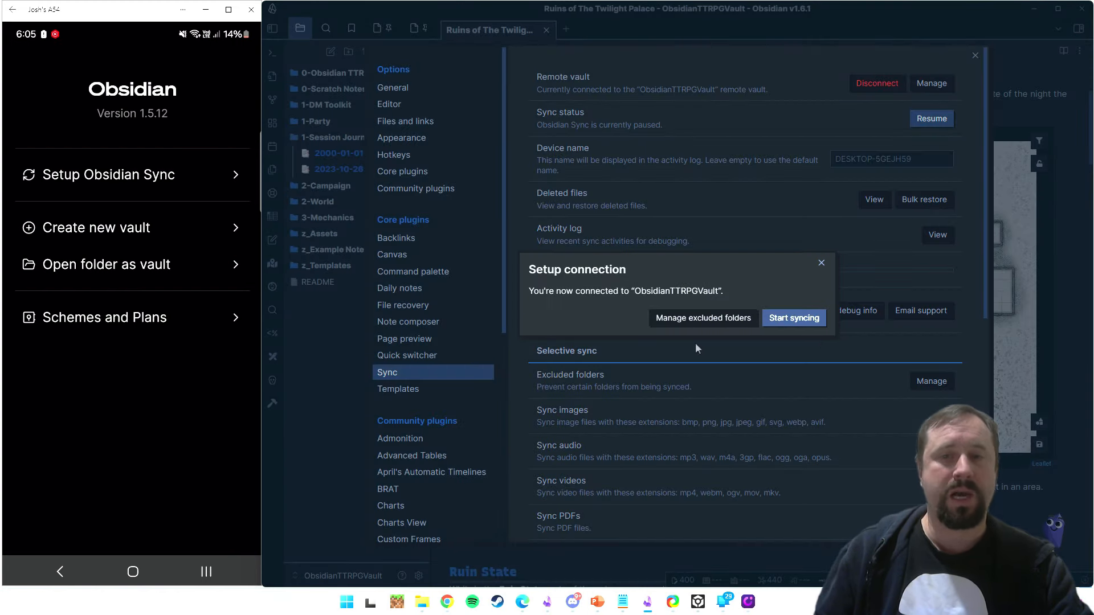
click(799, 321)
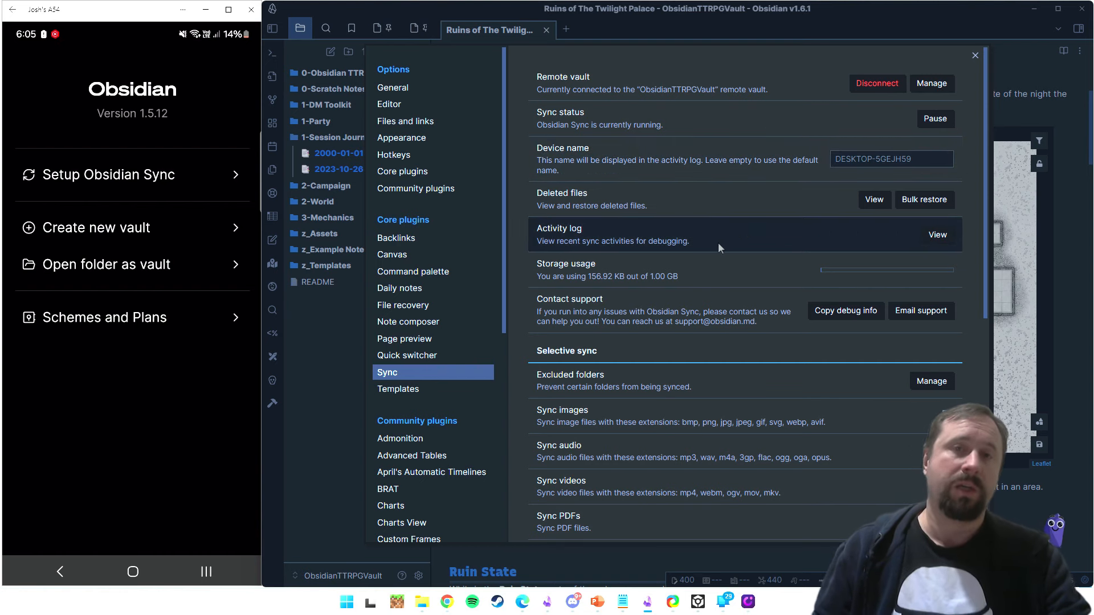
Step: Check the upload progress in the Sync activity log and look over the selective and vault configuration sync settings
scroll(740, 239, down, 2)
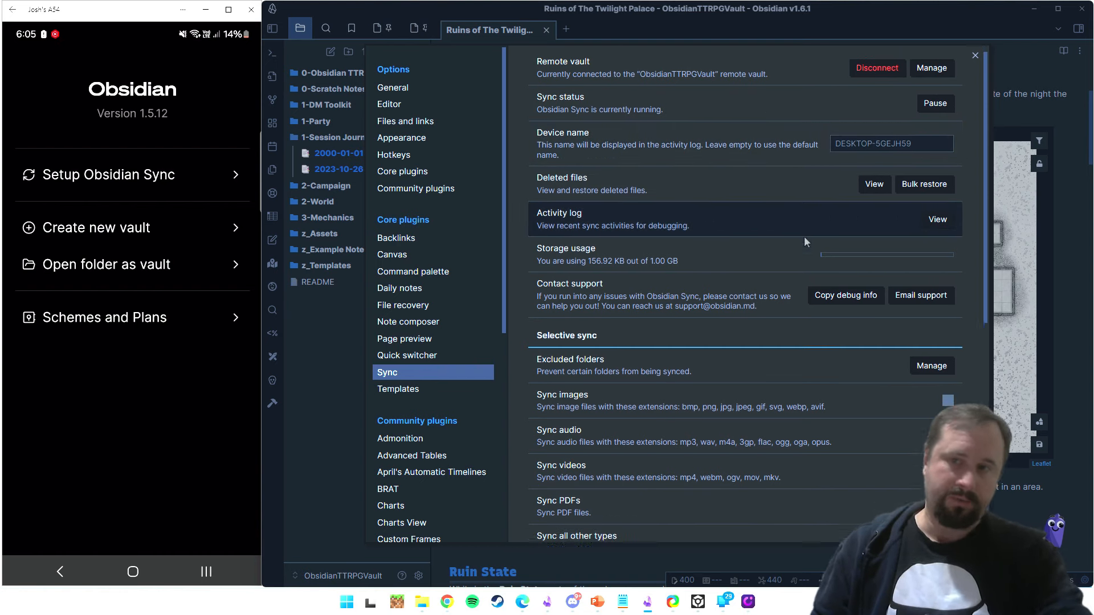
scroll(917, 222, up, 2)
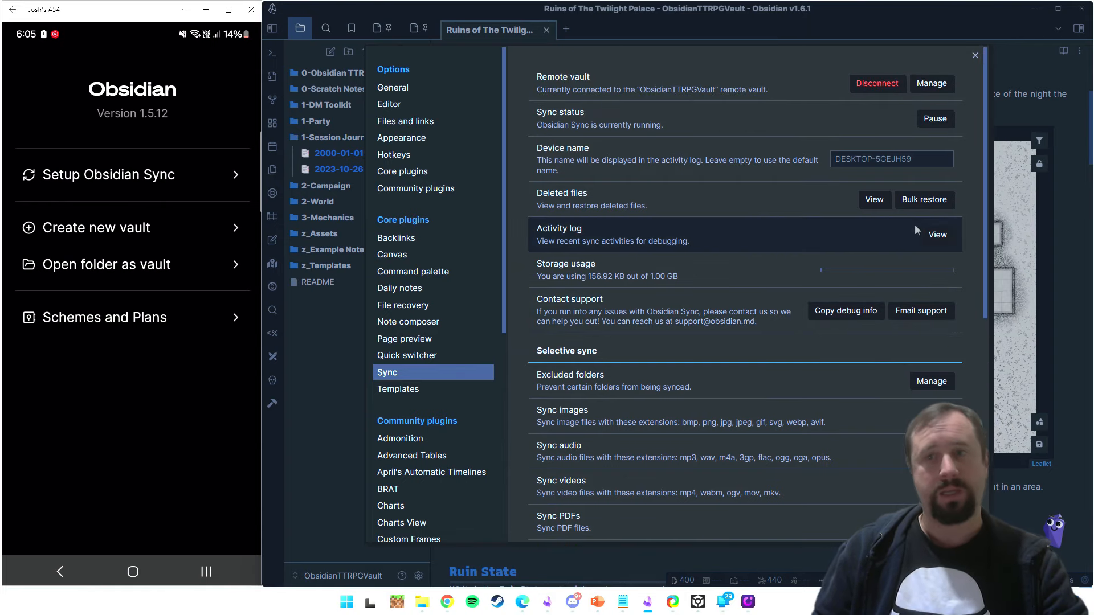
click(937, 235)
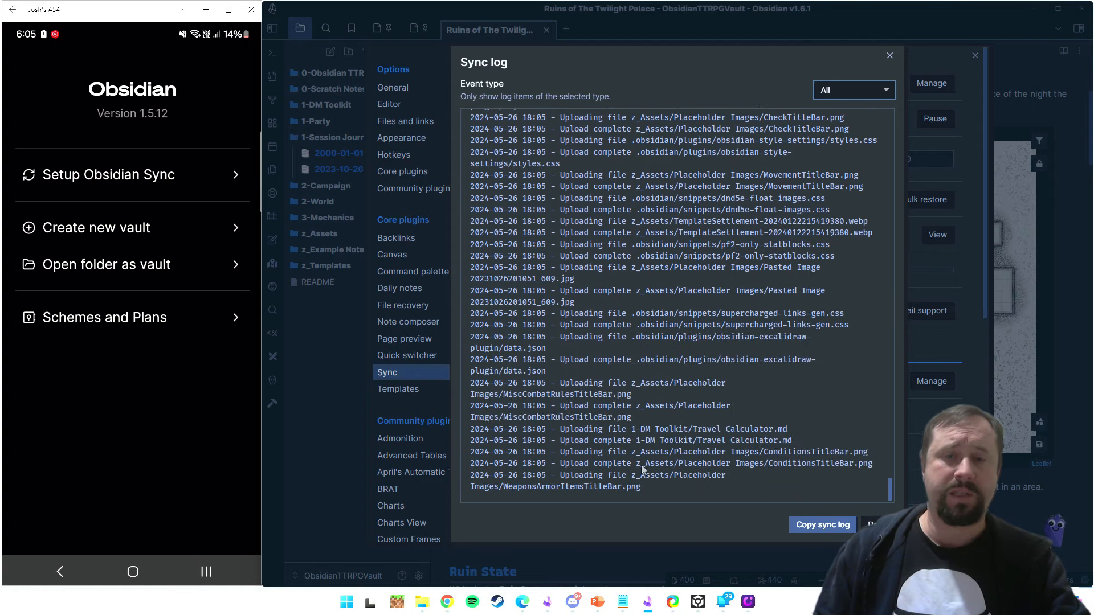
click(875, 524)
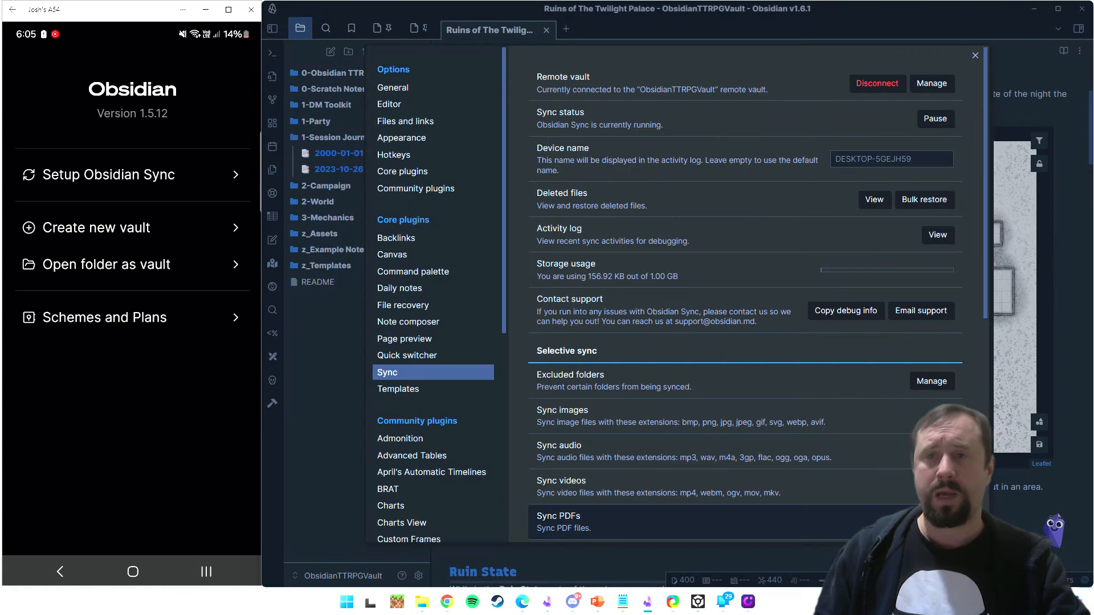
scroll(969, 171, down, 2)
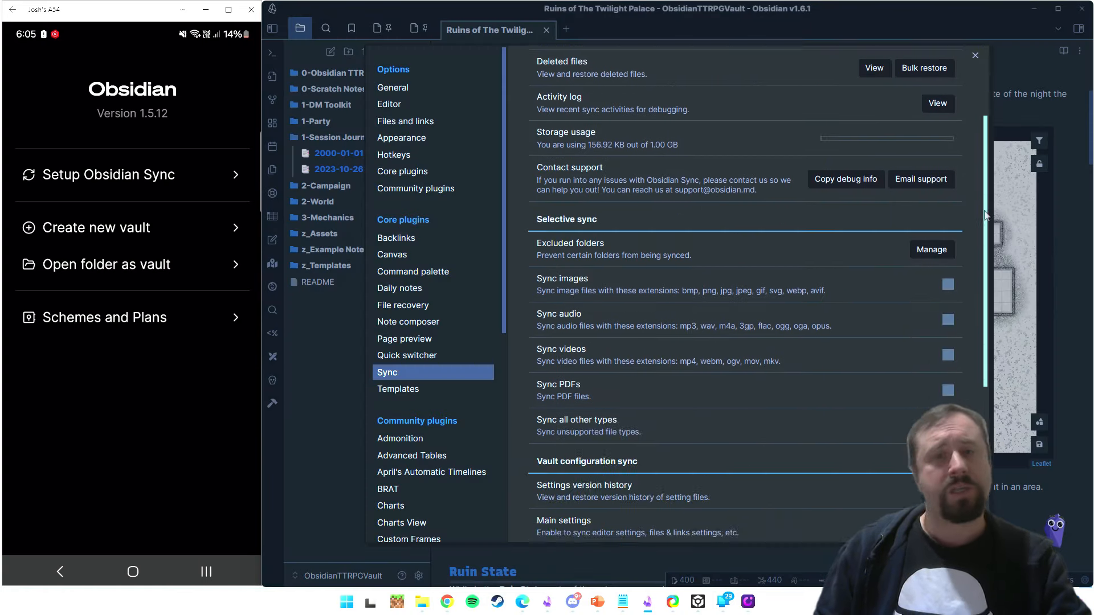
scroll(968, 170, up, 2)
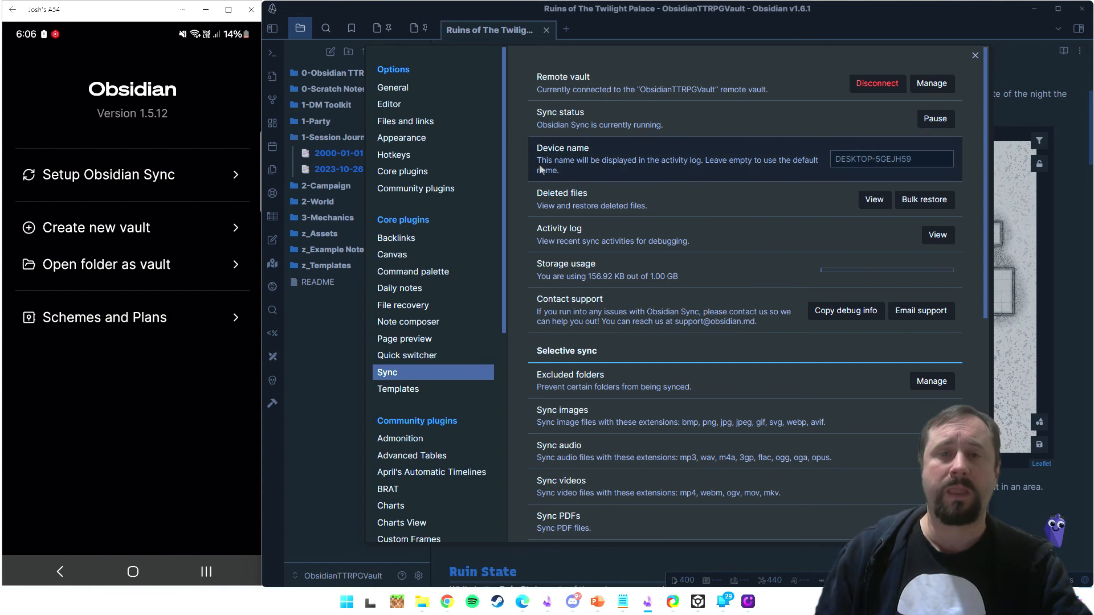
Step: Look at the Sync device name setting and view the deleted files and bulk restore lists
click(929, 155)
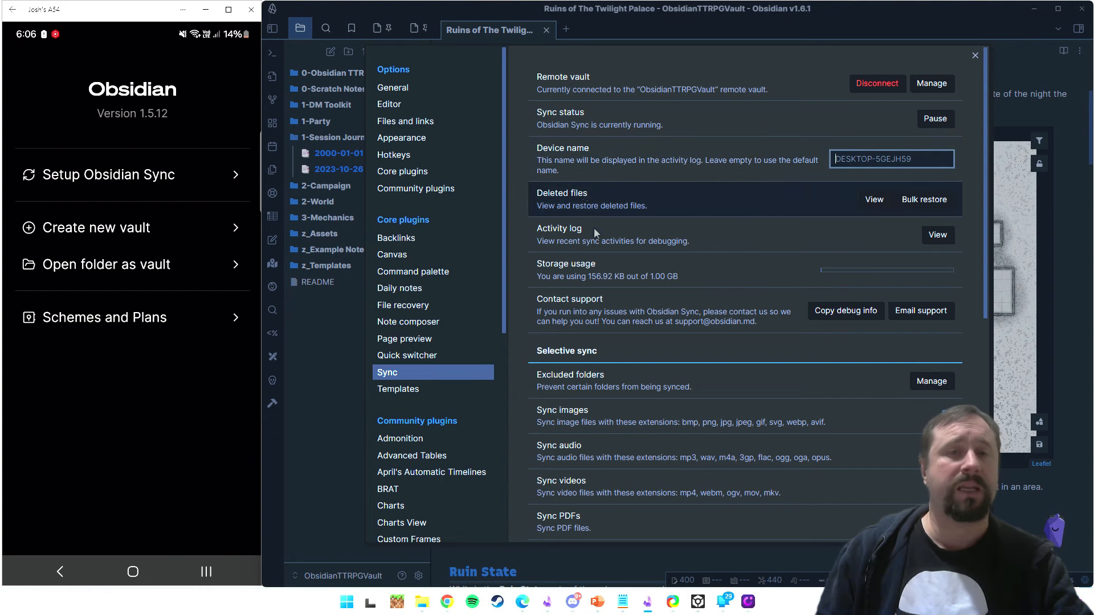
click(873, 199)
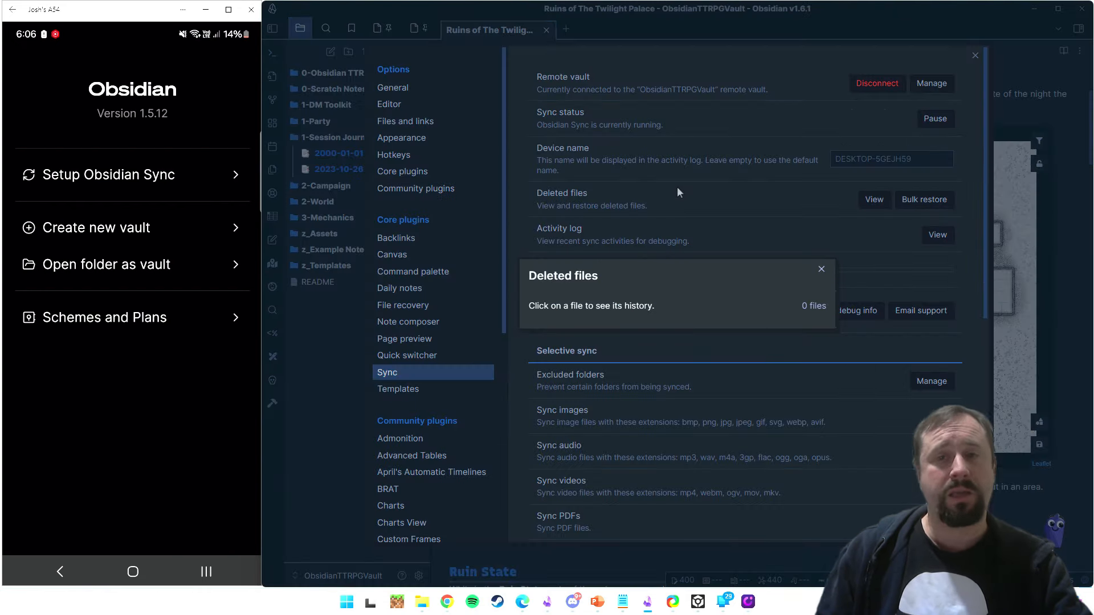
click(820, 269)
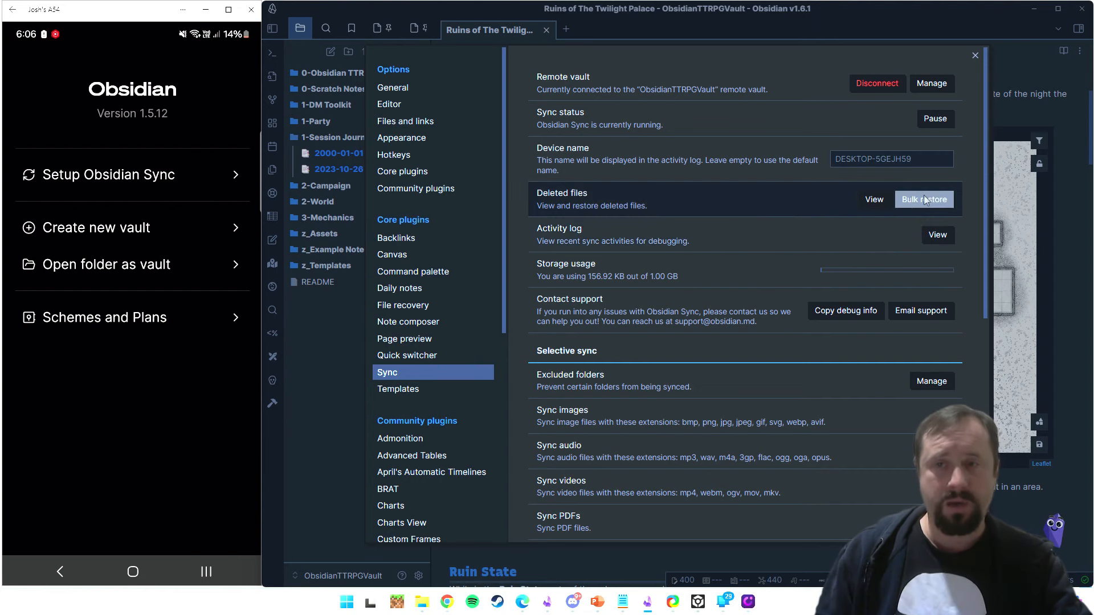
click(867, 199)
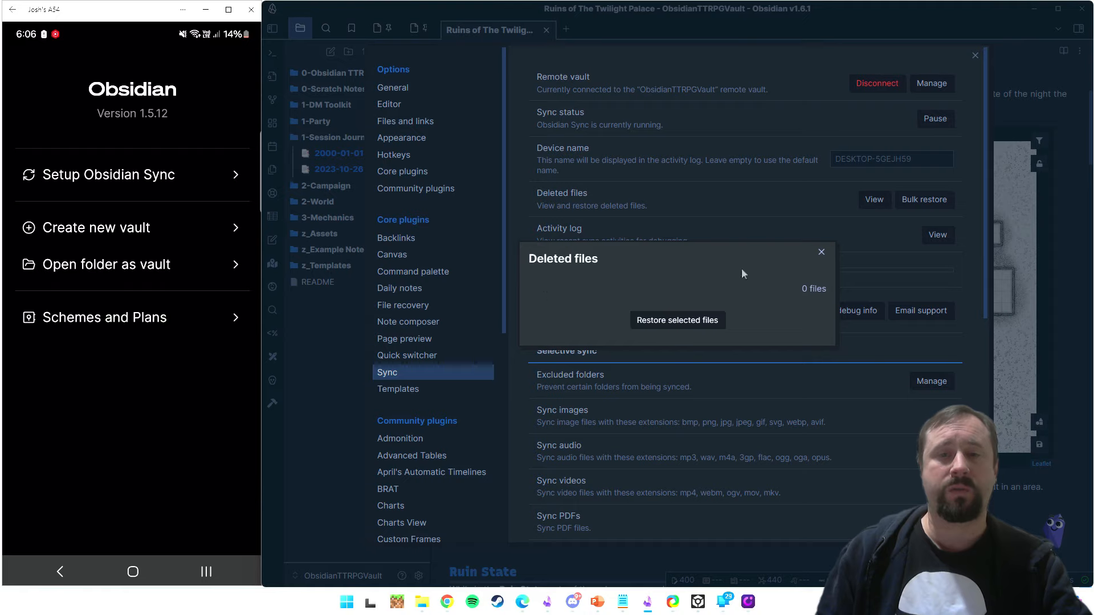
click(822, 253)
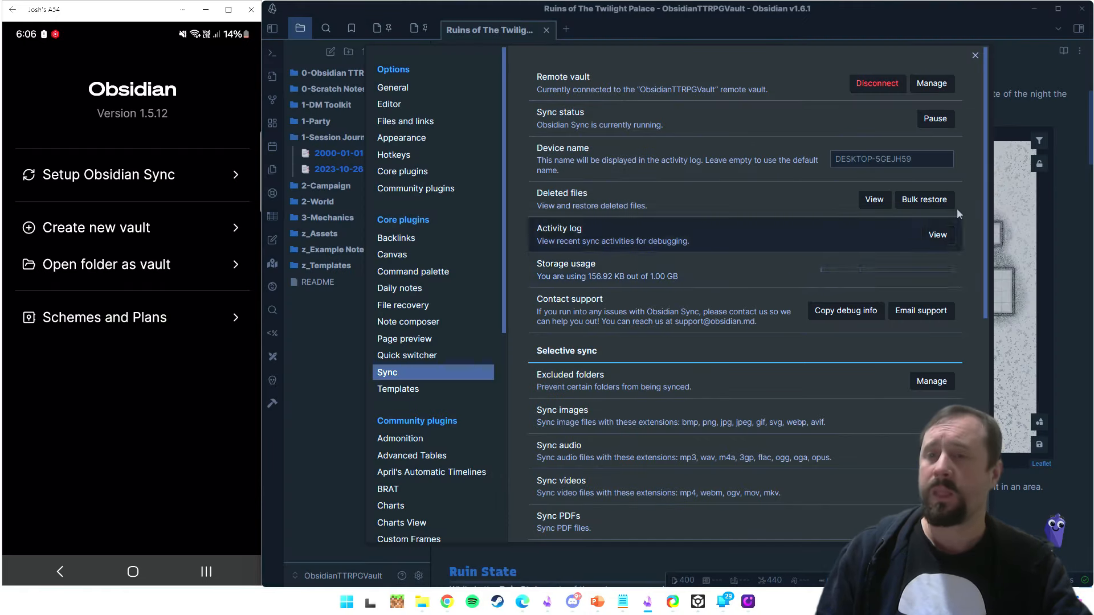
Step: Examine the Sync activity log, filtering it by errors and by merge conflicts before restoring the view of all events
click(937, 235)
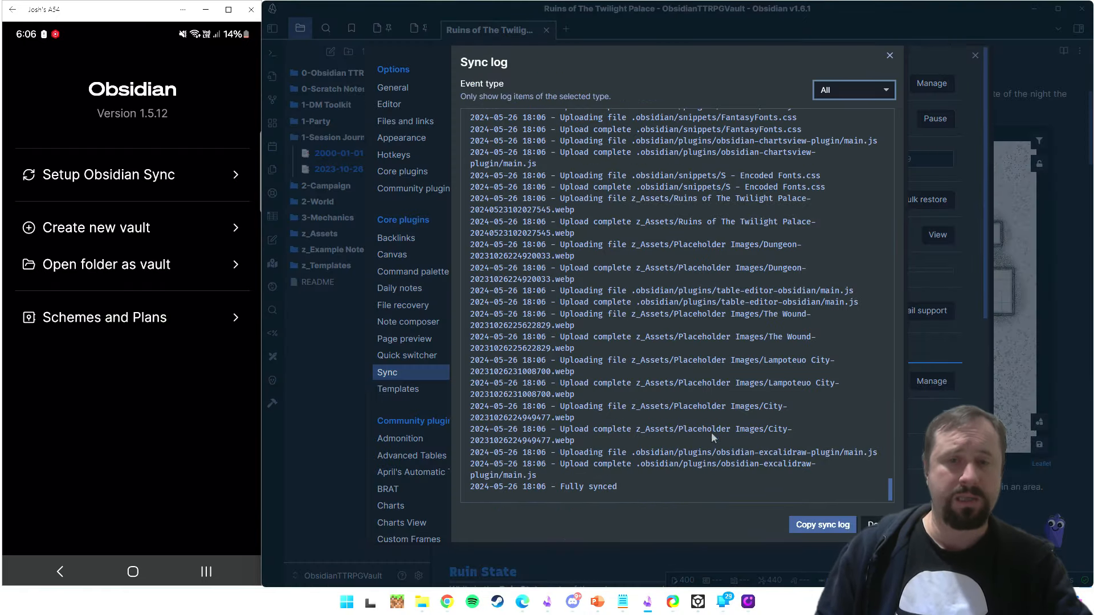
scroll(759, 393, up, 5)
scroll(783, 336, down, 5)
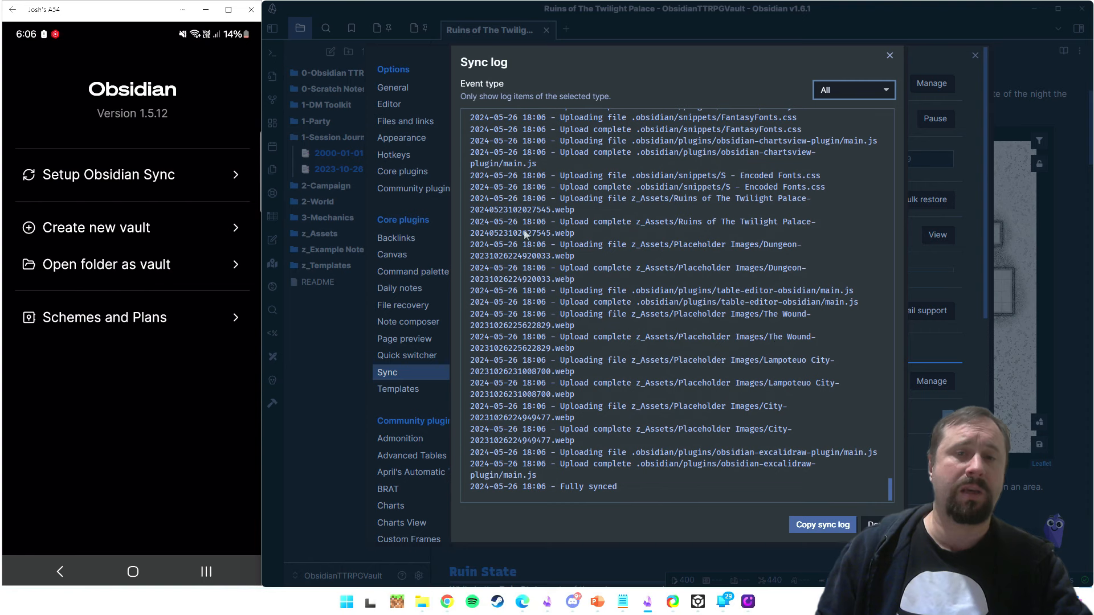
click(854, 89)
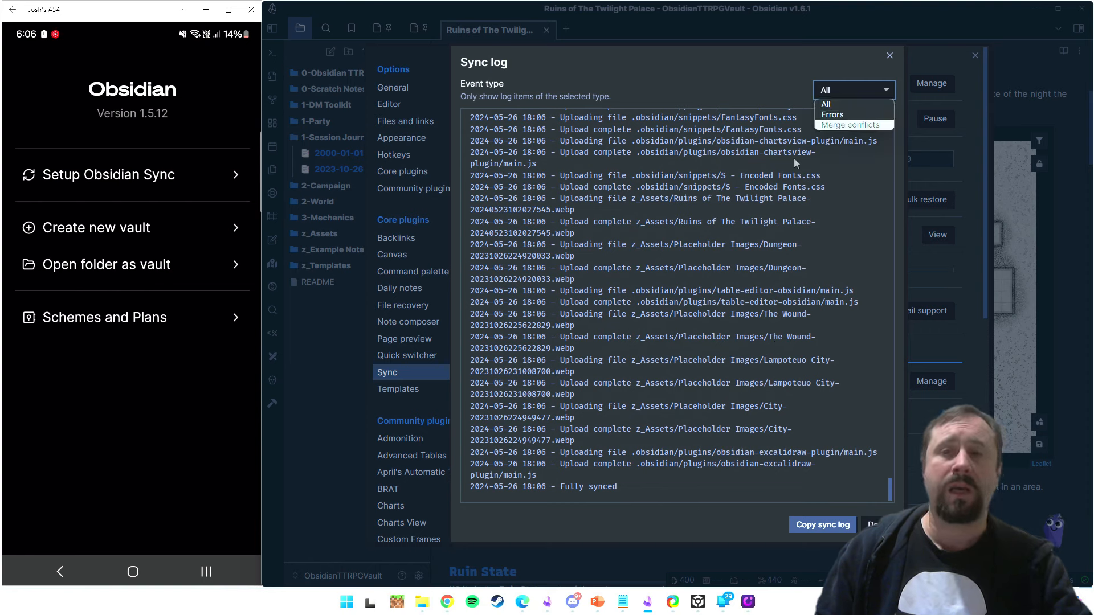
click(833, 115)
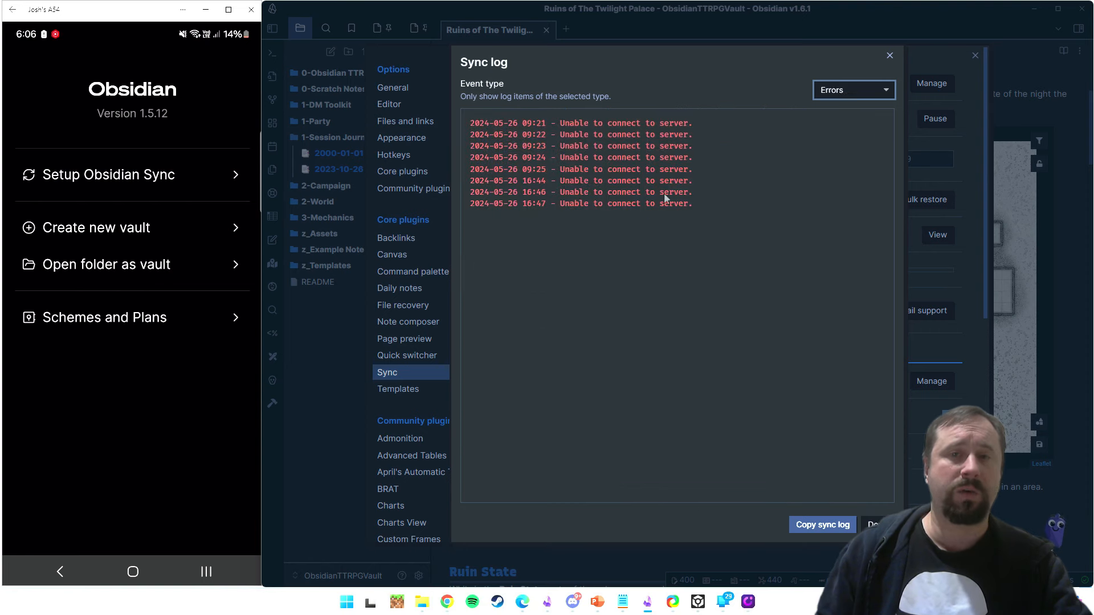
click(833, 91)
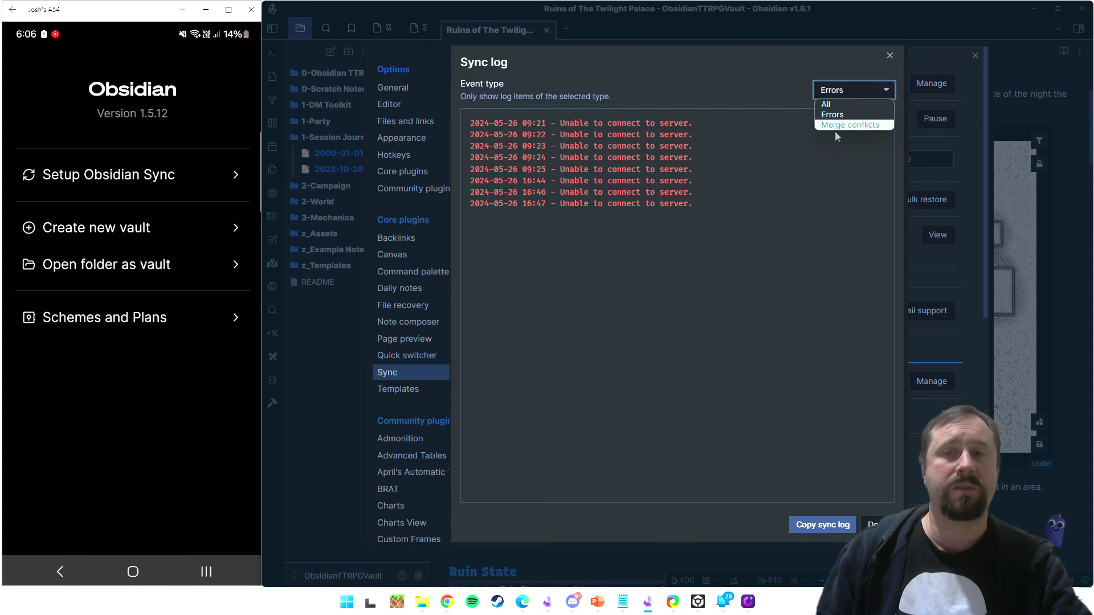
click(841, 124)
click(843, 91)
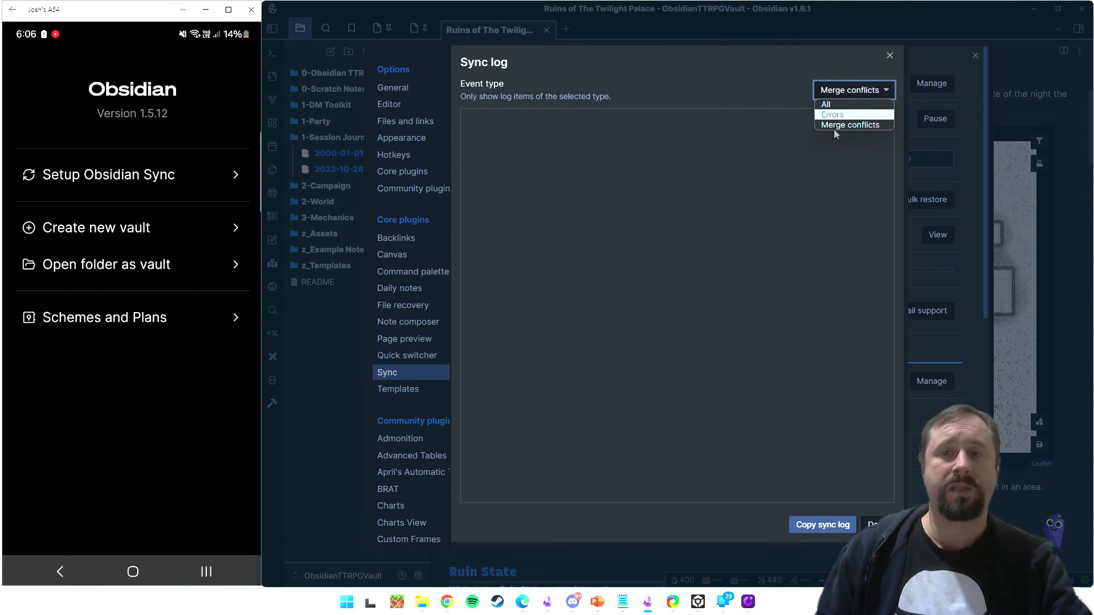
click(843, 114)
click(859, 89)
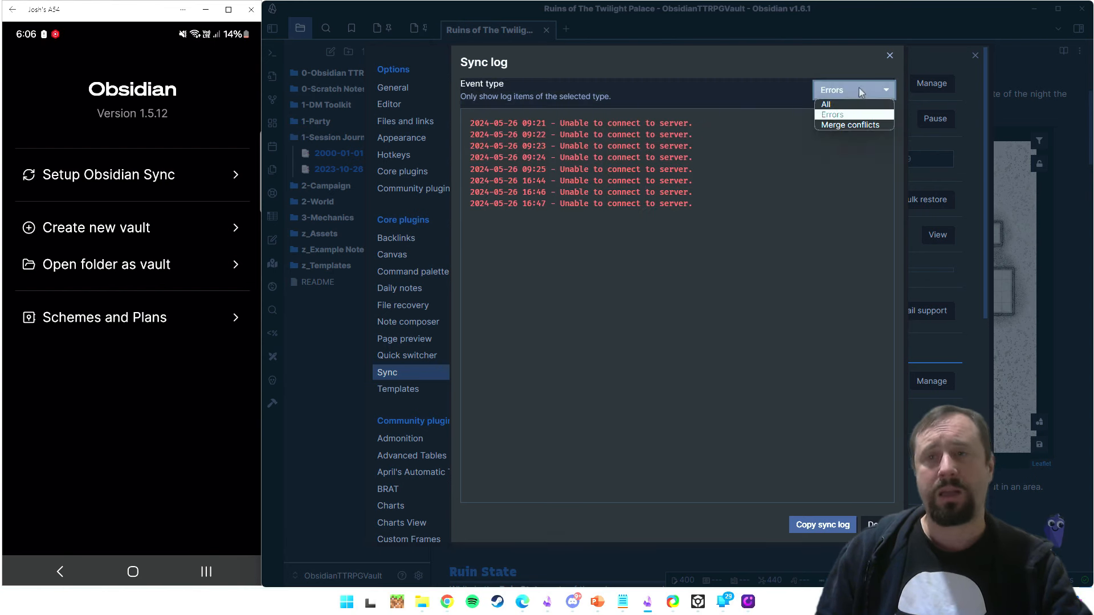
click(793, 164)
key(Up)
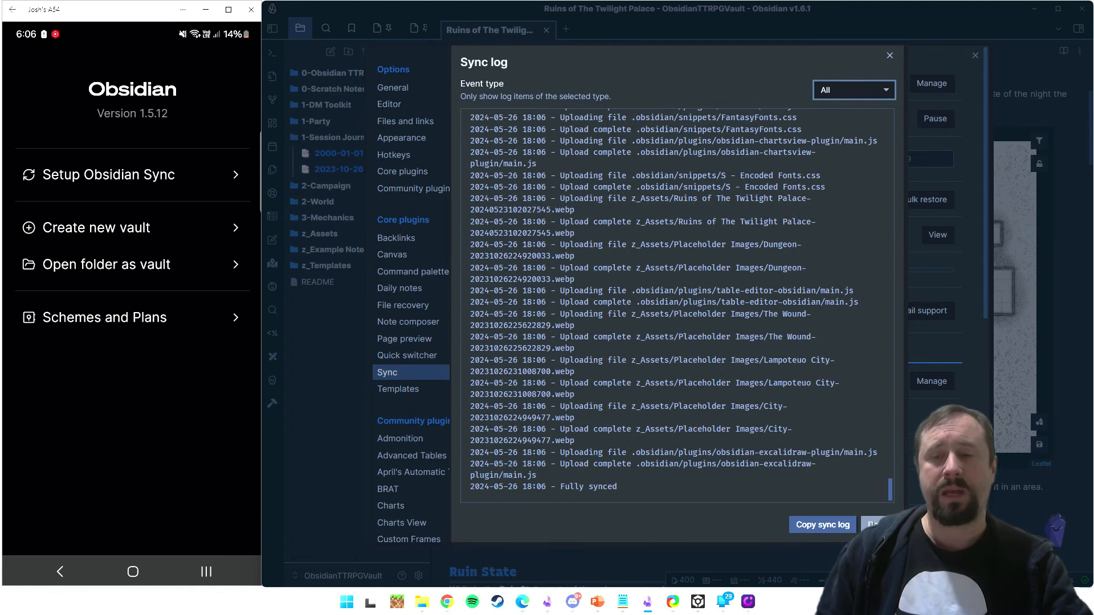
click(657, 492)
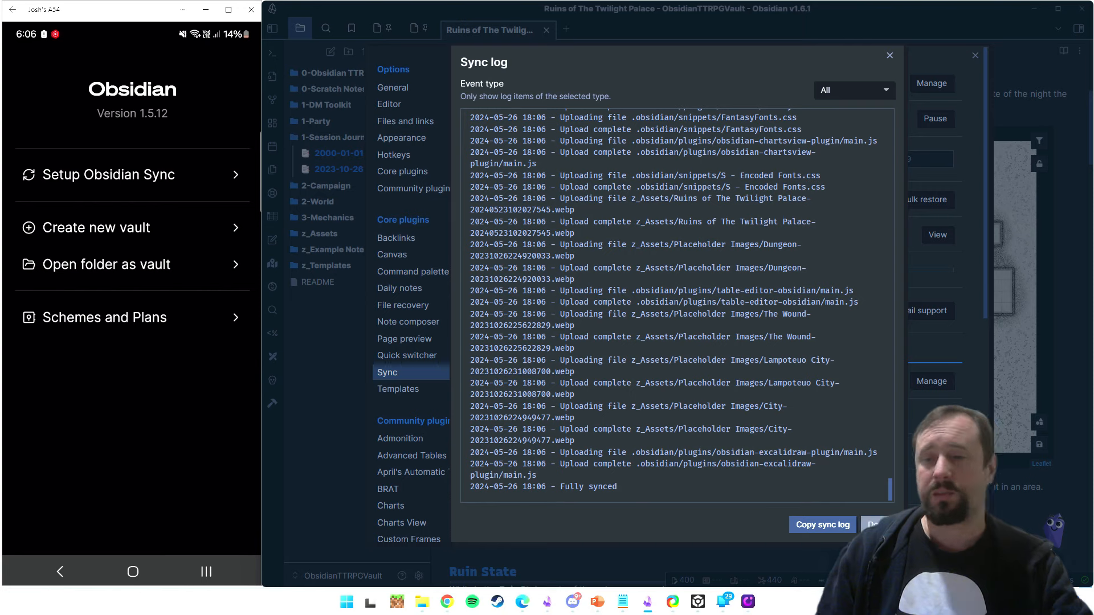
click(874, 525)
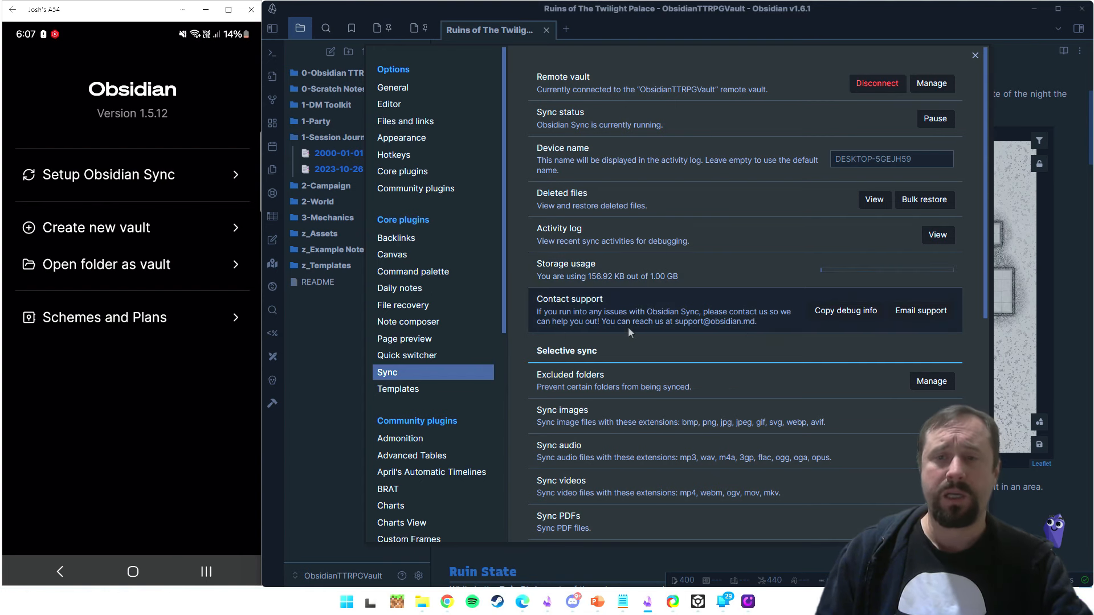
Step: Turn on syncing of all other file types in the selective sync settings and close the settings
scroll(860, 283, down, 2)
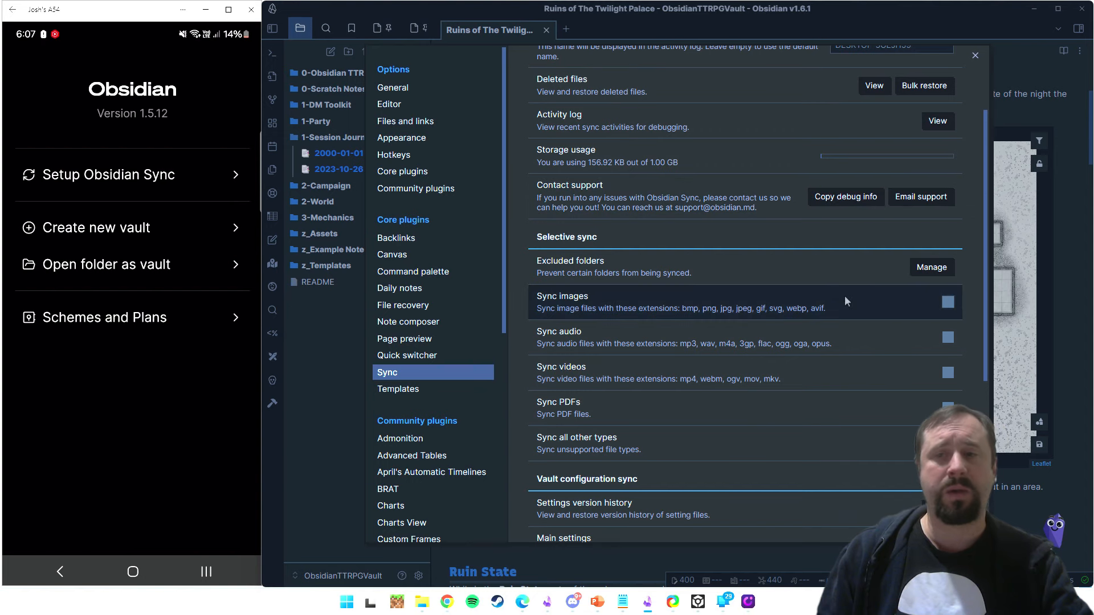
drag(982, 221, 1007, 318)
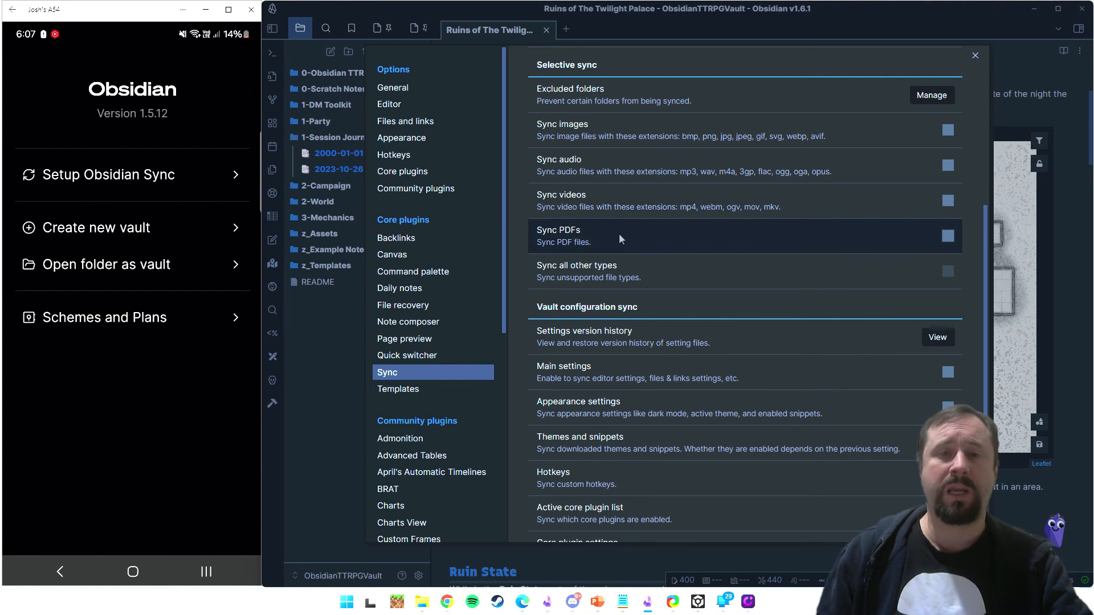
click(947, 273)
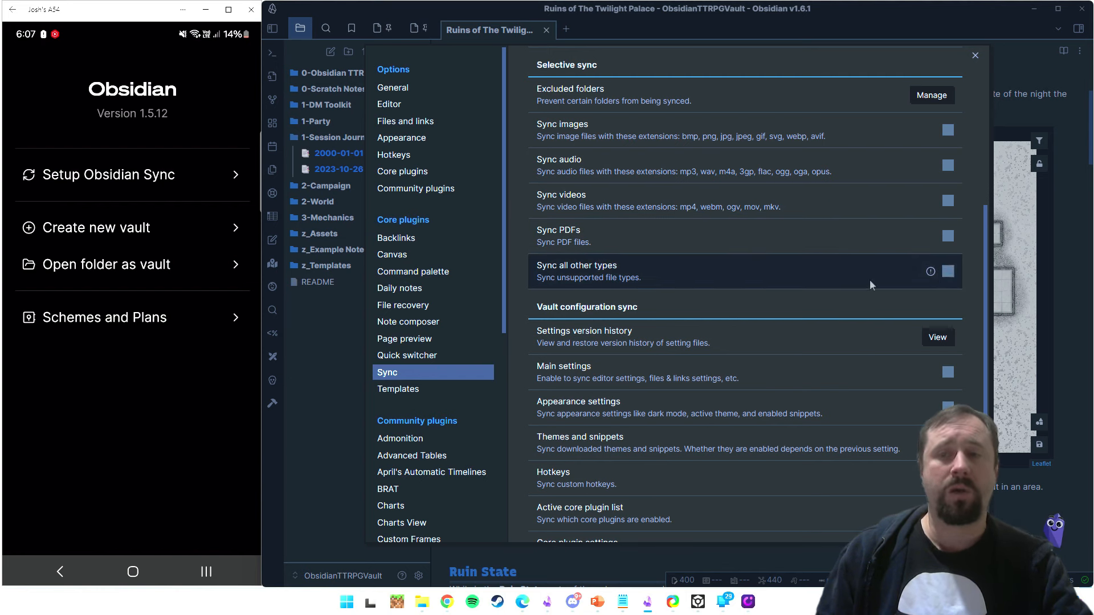
mouse_move(931, 272)
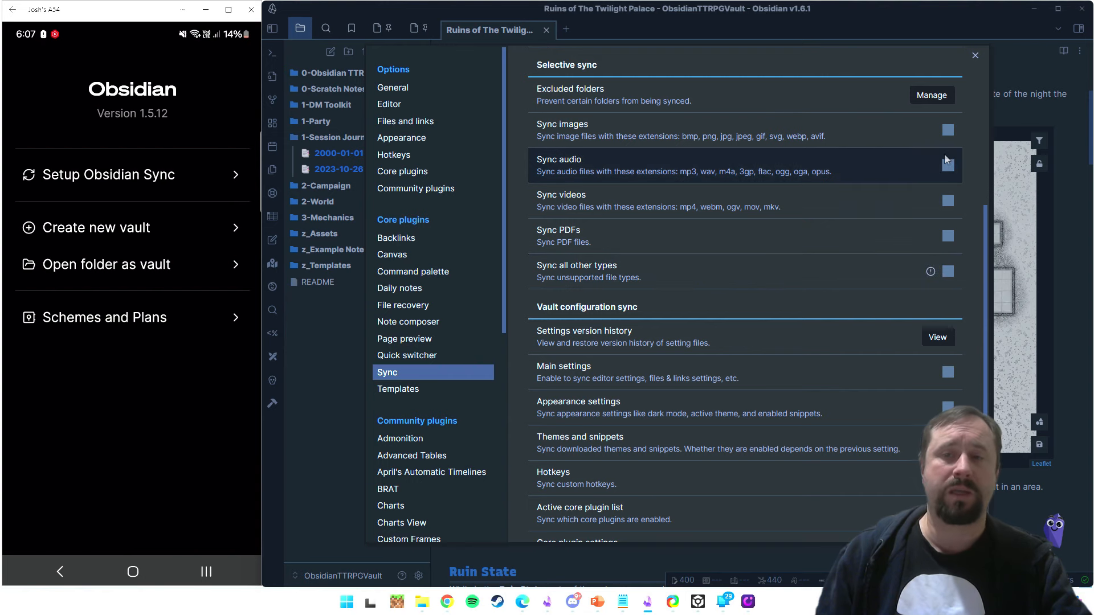
scroll(896, 227, up, 1)
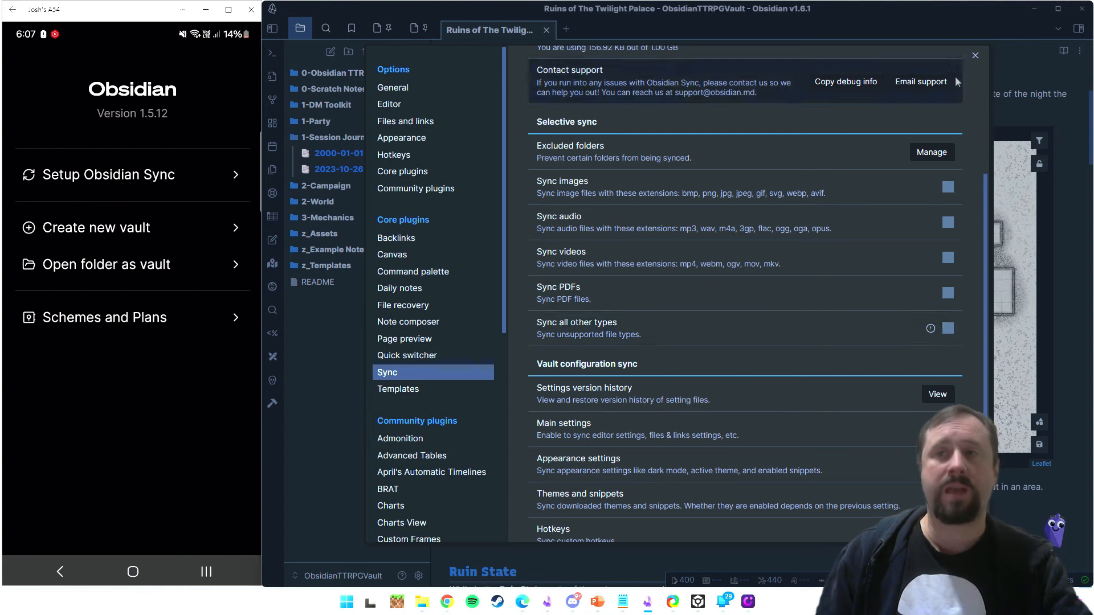
click(975, 55)
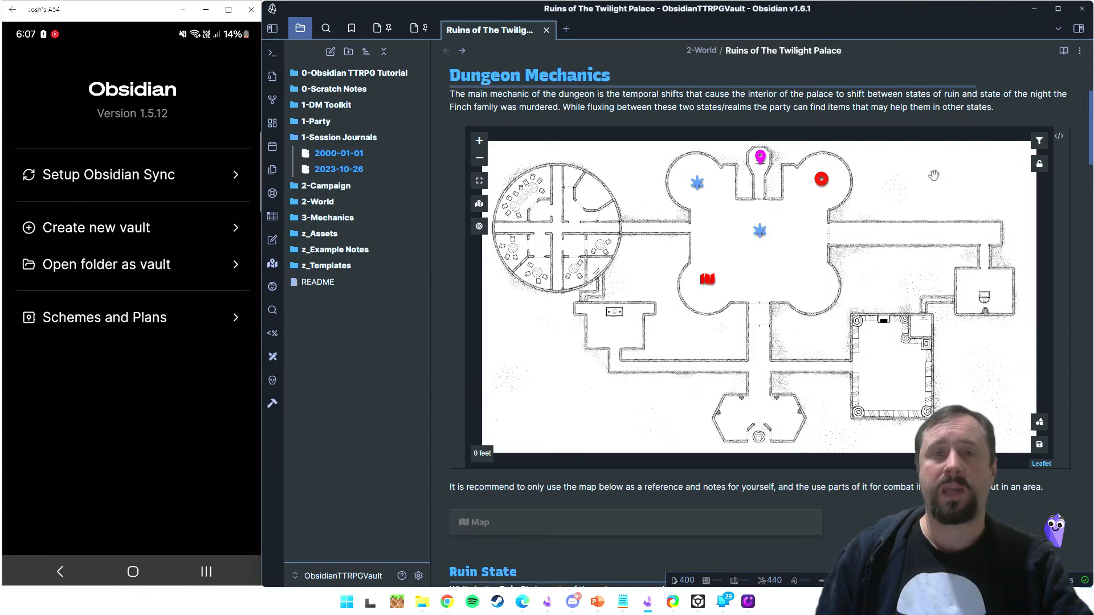
Step: Check the Sync storage usage in the settings and reload the app with the reload command
click(418, 576)
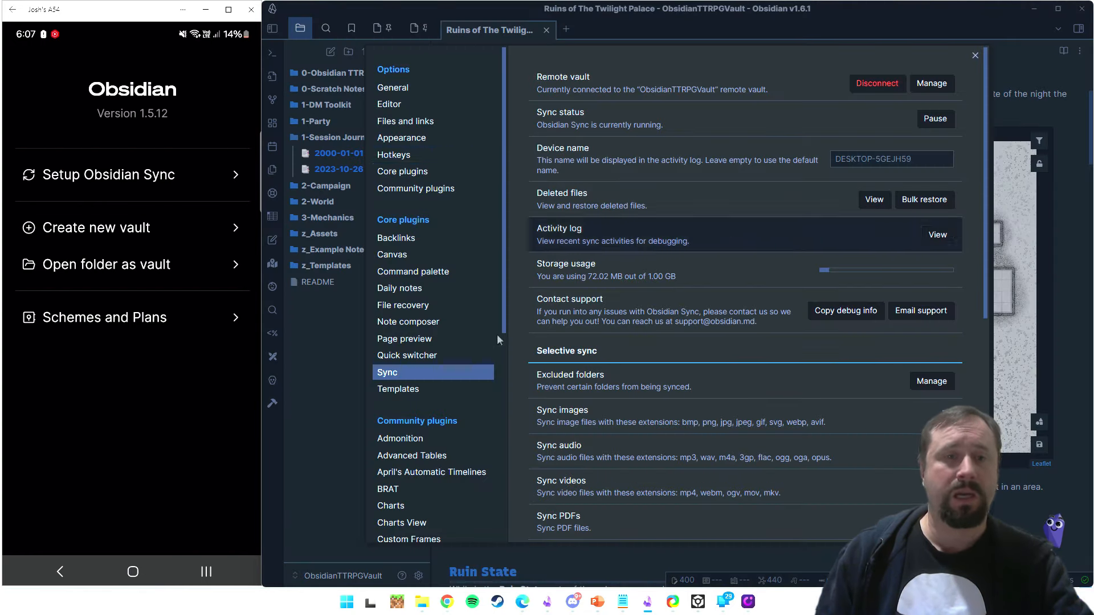
click(1069, 118)
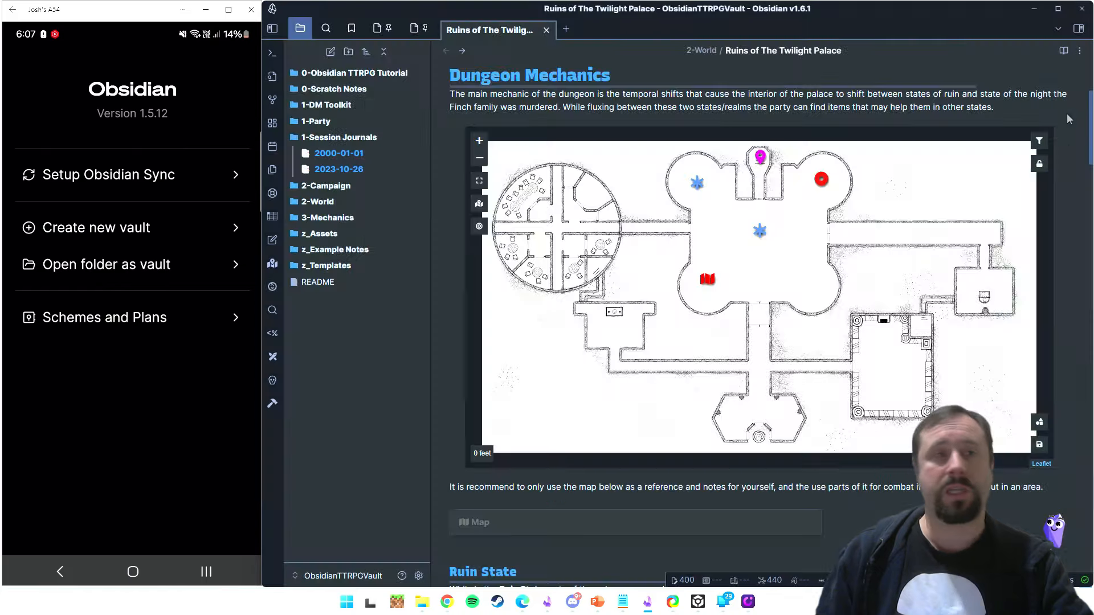
click(271, 53)
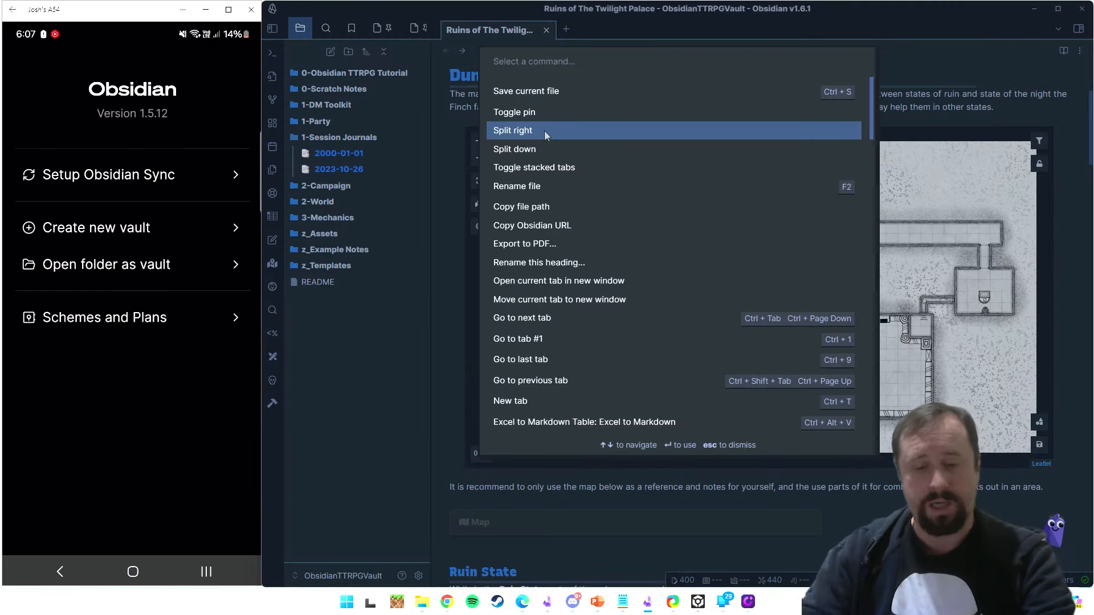
text(reload)
key(Return)
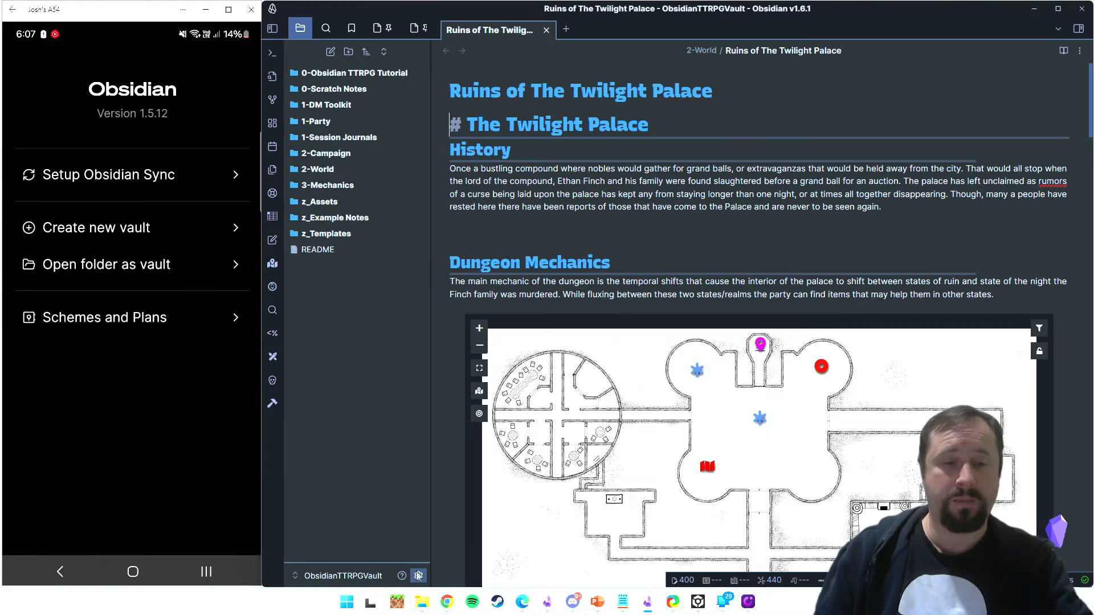
Step: Reopen the Sync settings and check the activity log for the connection status after the reload
click(419, 576)
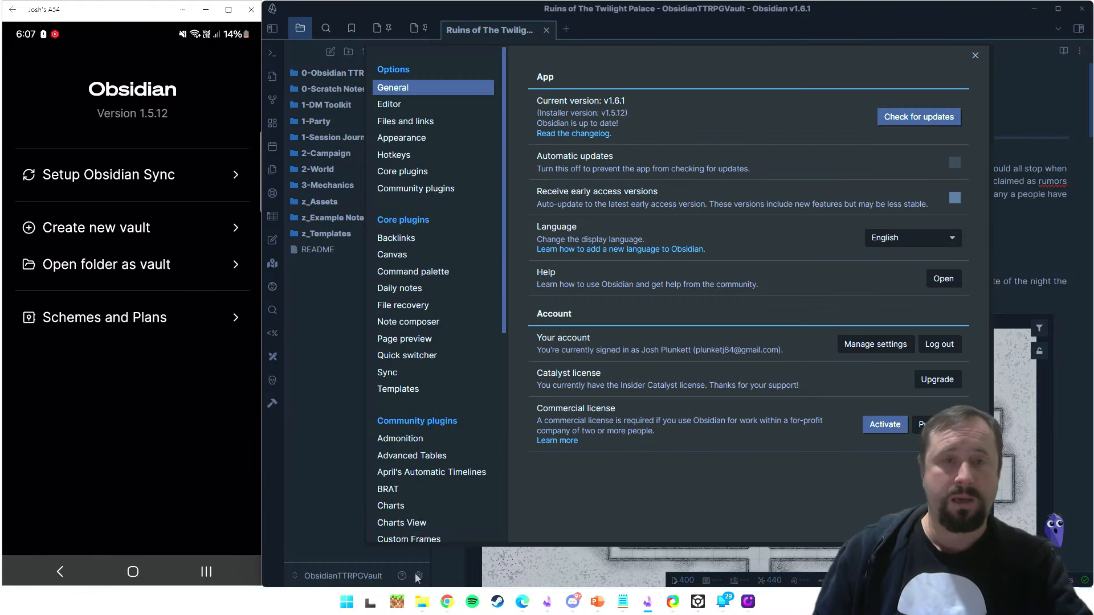
click(401, 373)
click(937, 235)
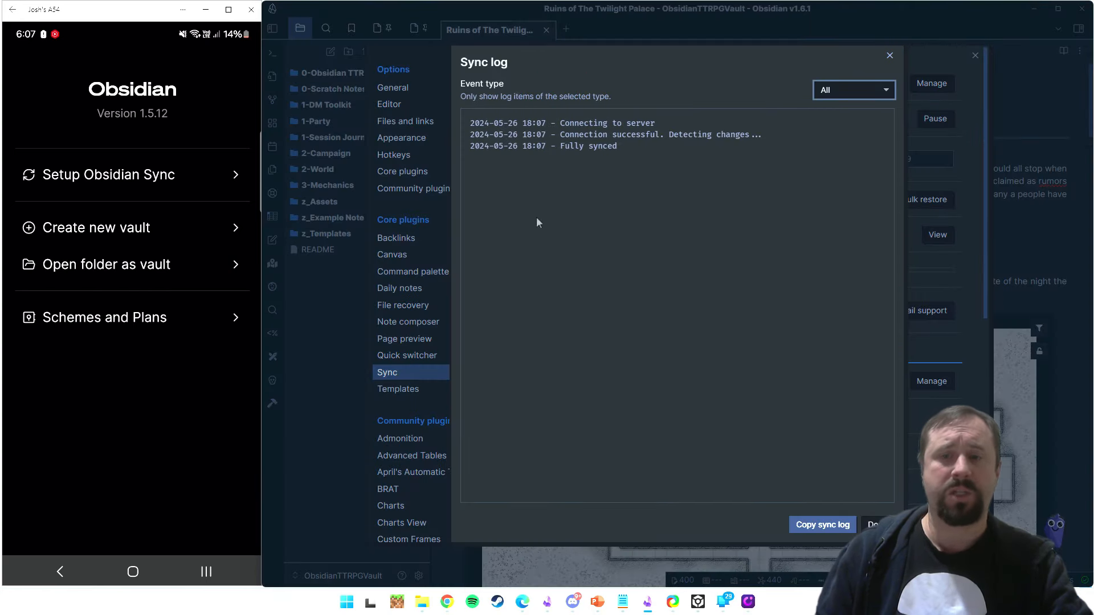
click(872, 524)
Step: Exclude the 3-Mechanics folder from being synced
scroll(856, 275, down, 5)
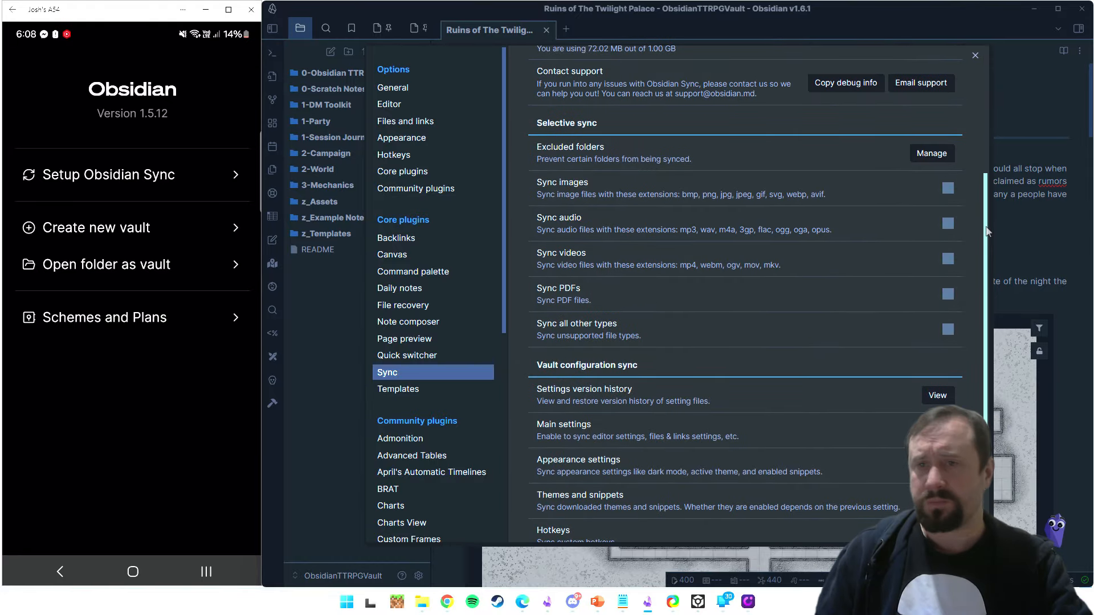
drag(986, 229, 992, 255)
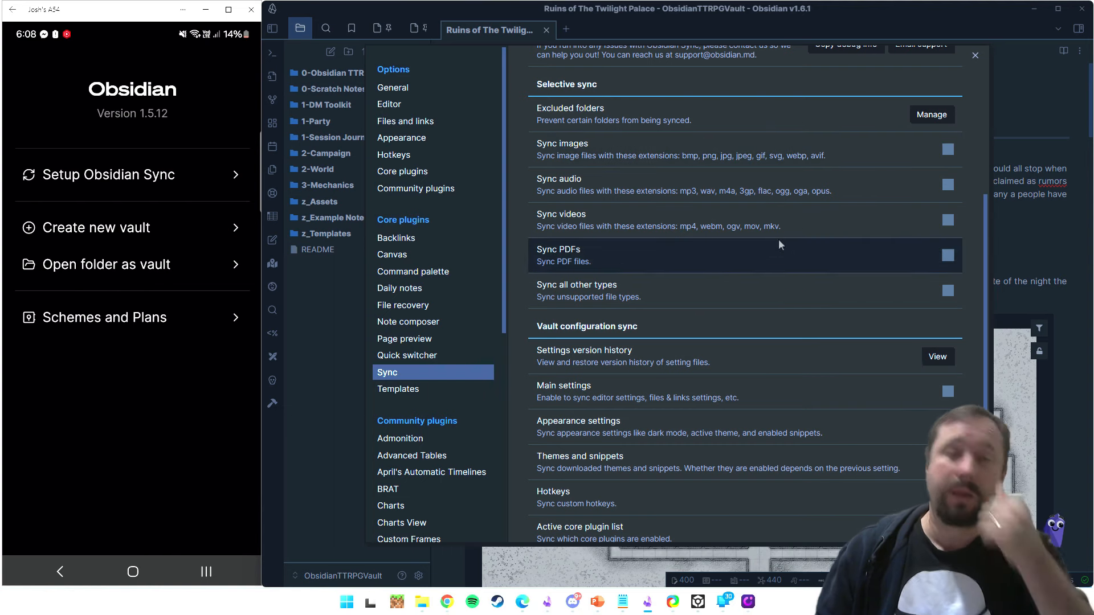
click(935, 115)
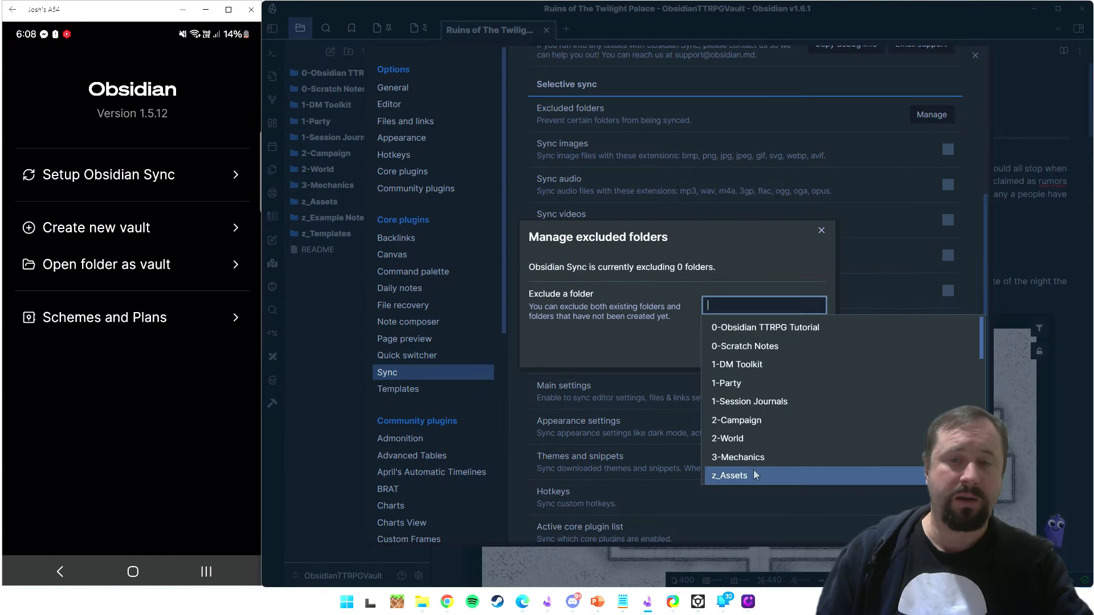
click(741, 457)
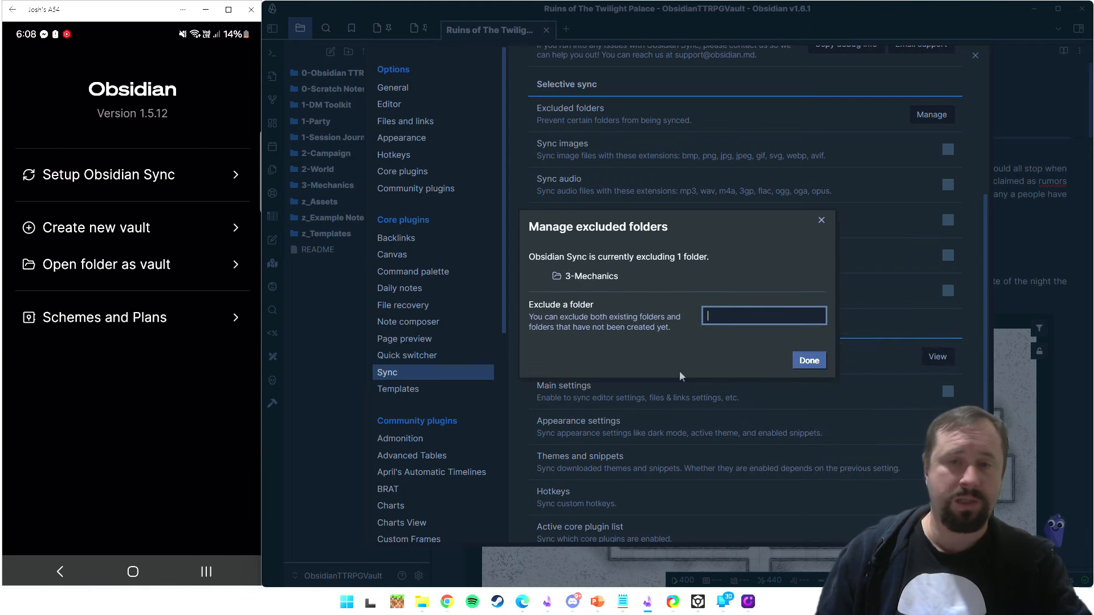
click(809, 361)
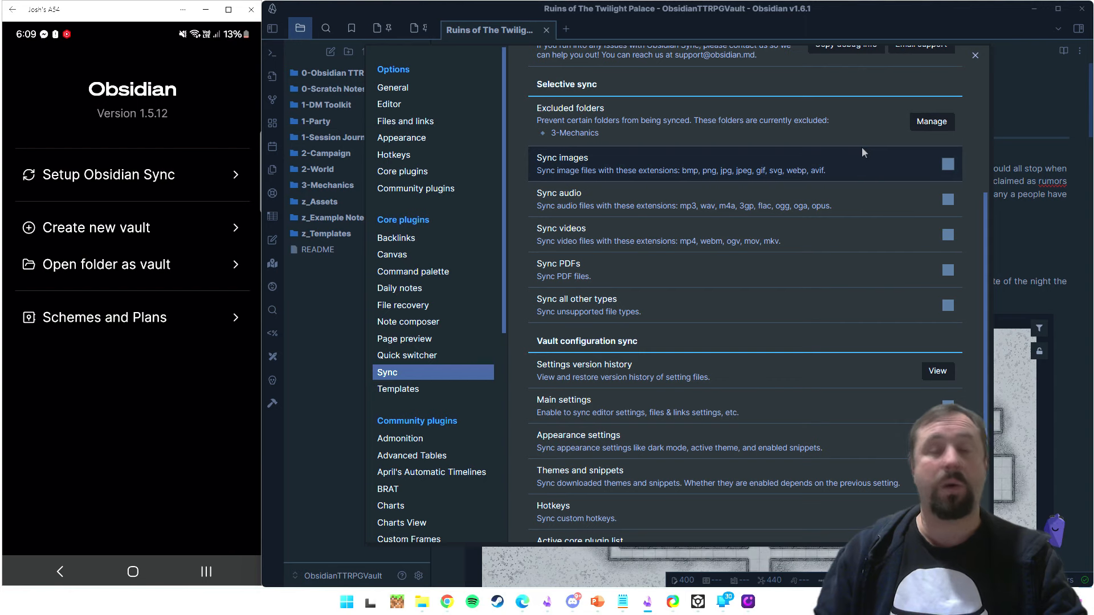
Step: Look over the selective and vault configuration sync settings and view the version history list of setting files
scroll(887, 244, down, 3)
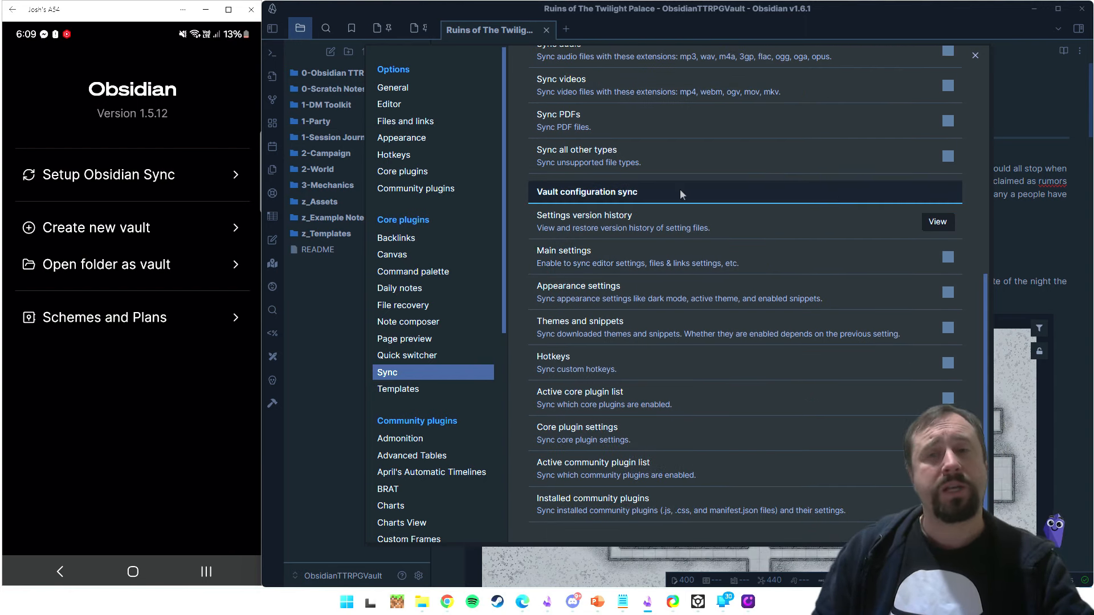
scroll(787, 282, up, 4)
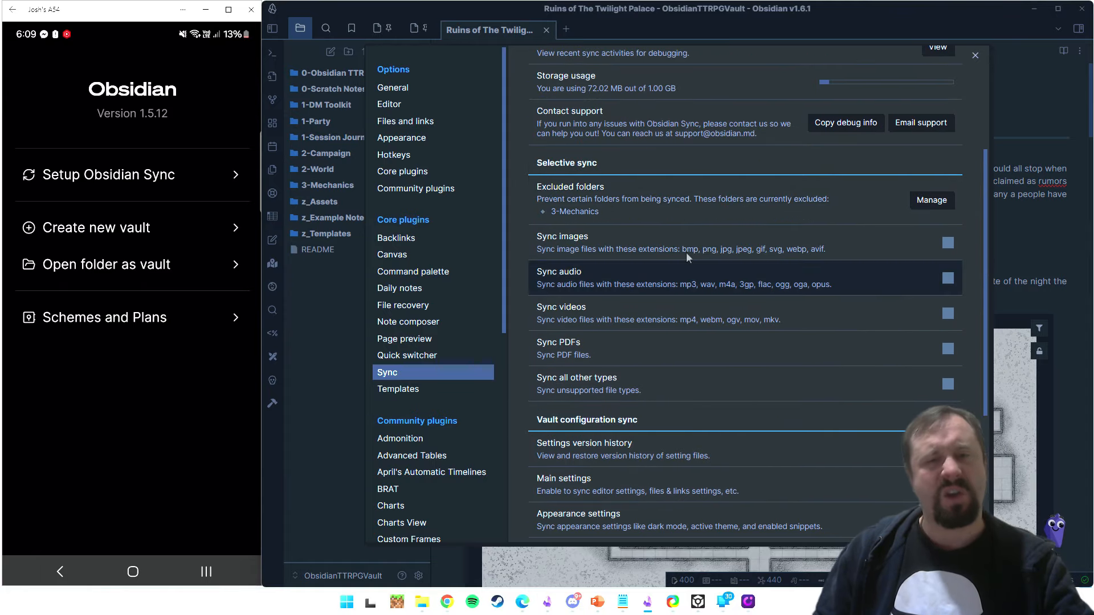
scroll(686, 252, down, 4)
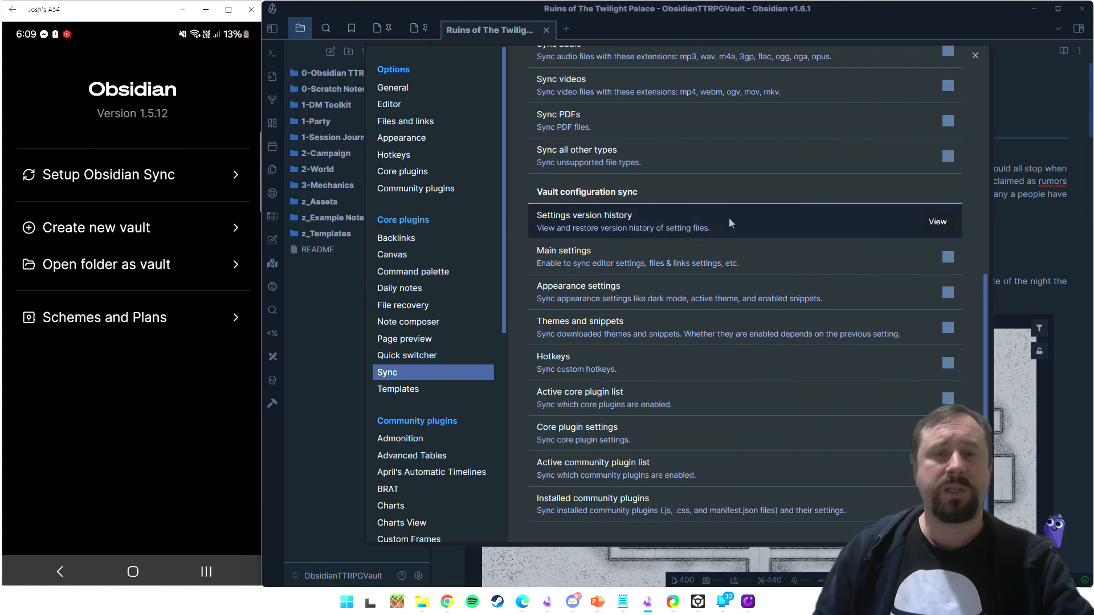
click(941, 225)
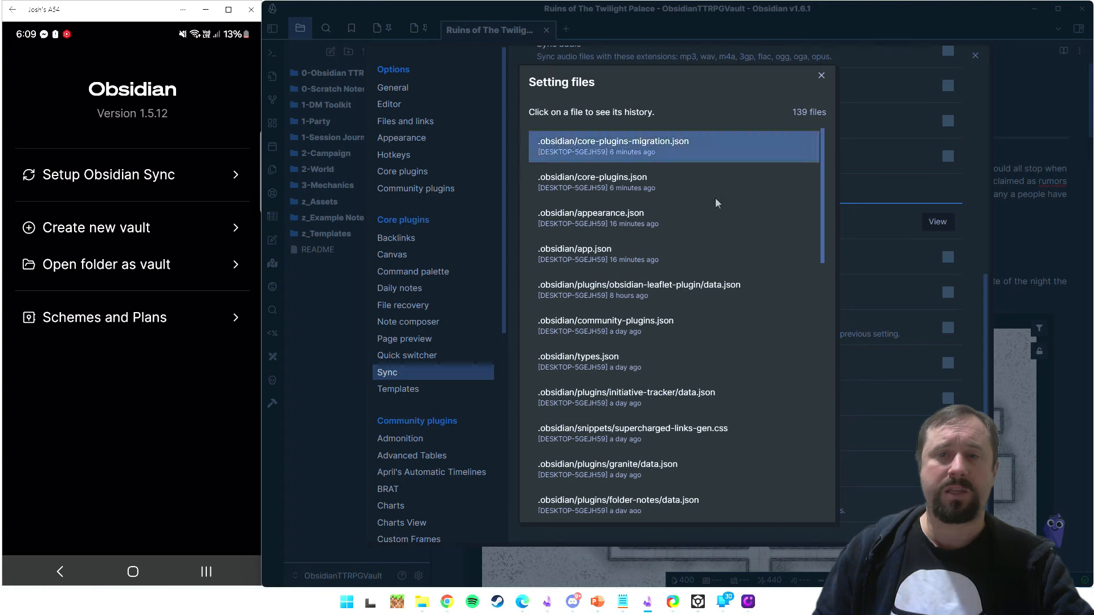
scroll(718, 205, down, 8)
scroll(720, 254, down, 5)
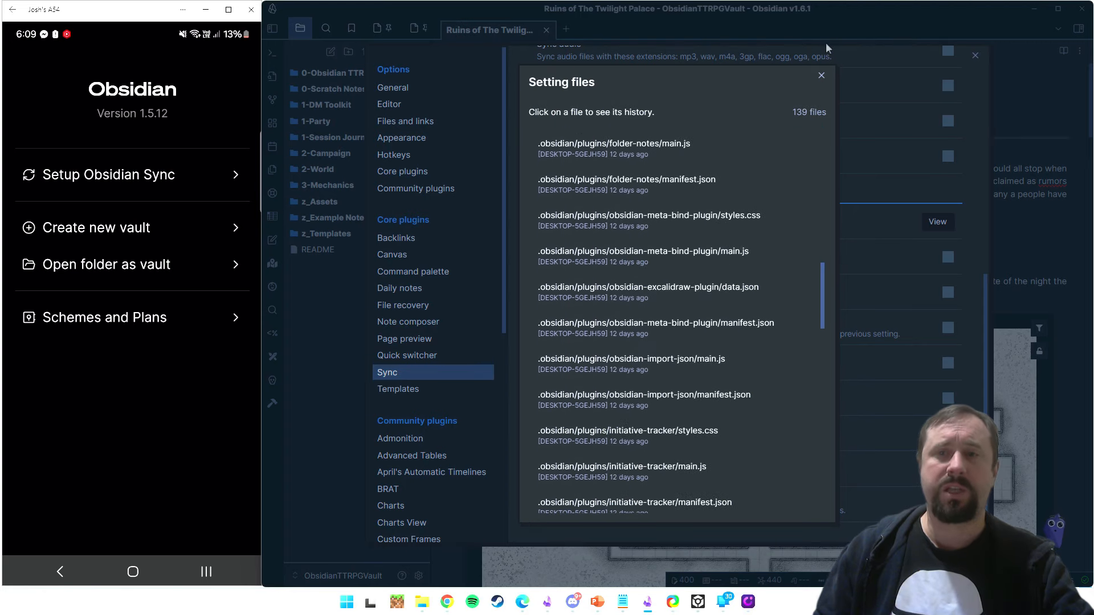
click(820, 75)
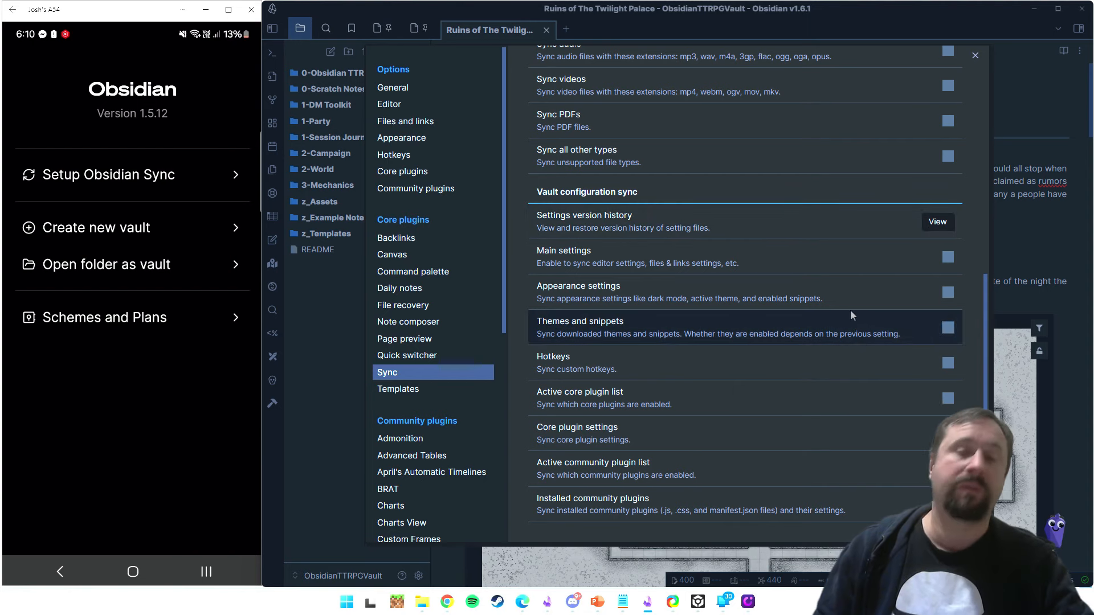
scroll(848, 284, up, 3)
scroll(818, 306, up, 4)
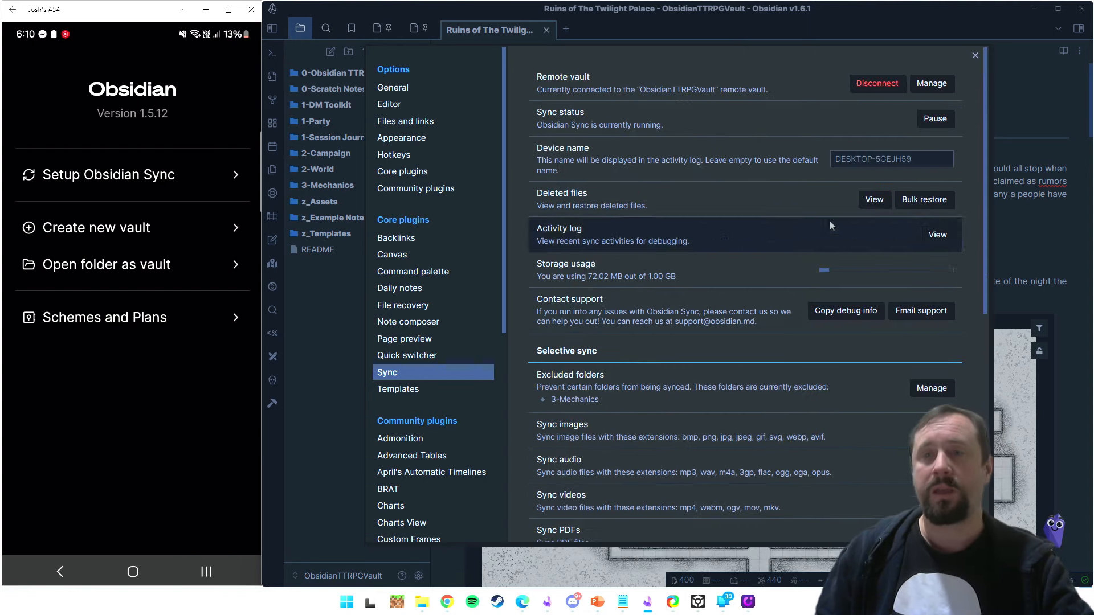
scroll(829, 222, down, 7)
scroll(825, 238, up, 6)
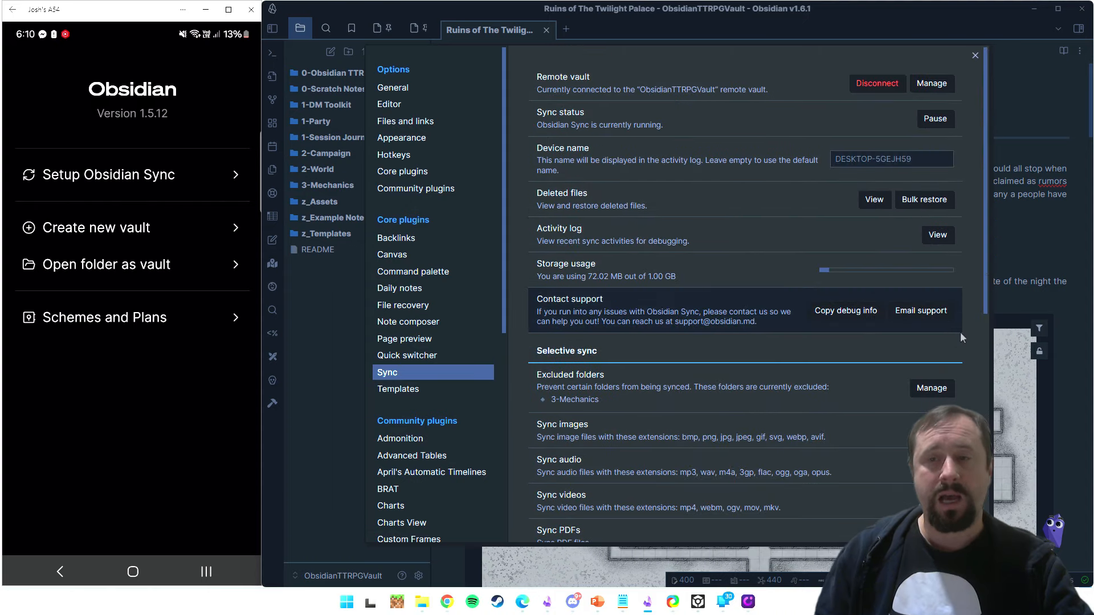
Step: Check the desktop sync activity log for all event types, and close the log and the settings
click(937, 234)
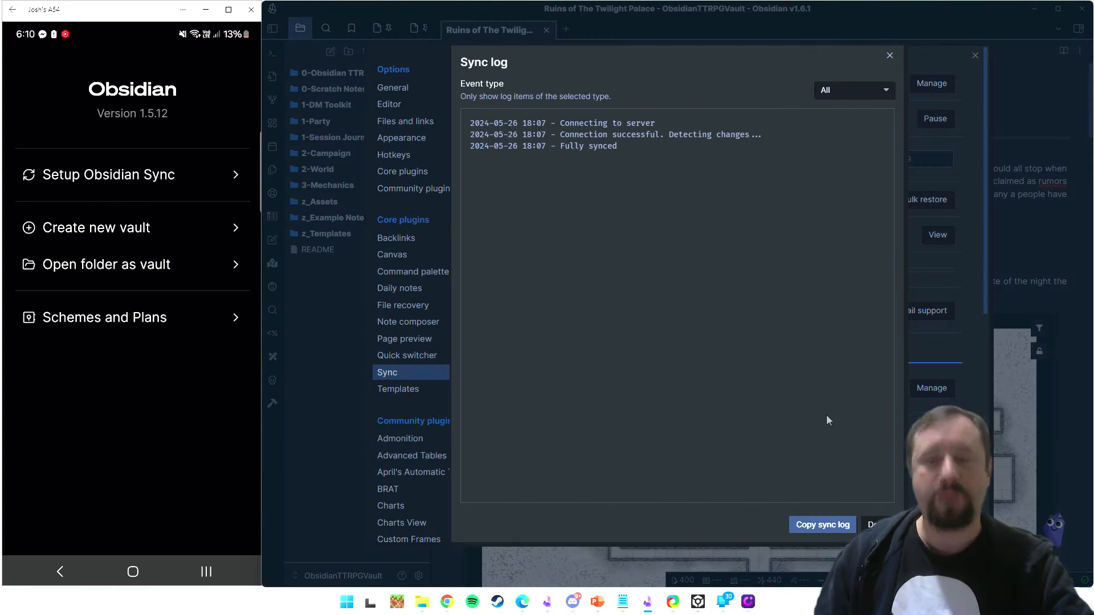
click(877, 525)
click(975, 55)
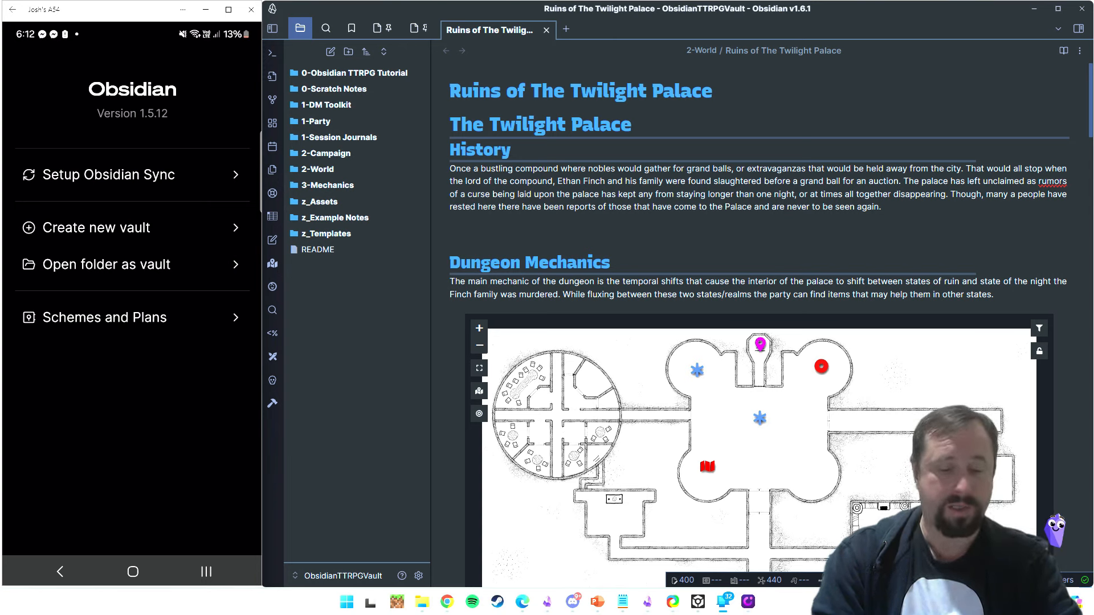
Step: On the phone, start the Obsidian Sync setup and choose to connect to the ObsidianTTRPGVault remote vault
click(105, 318)
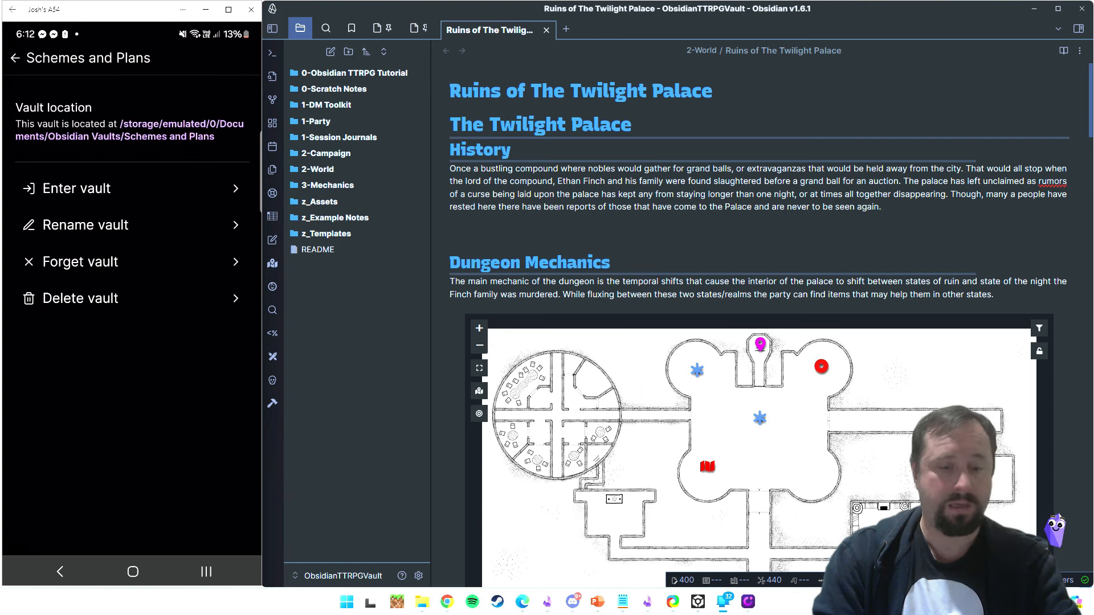
click(16, 58)
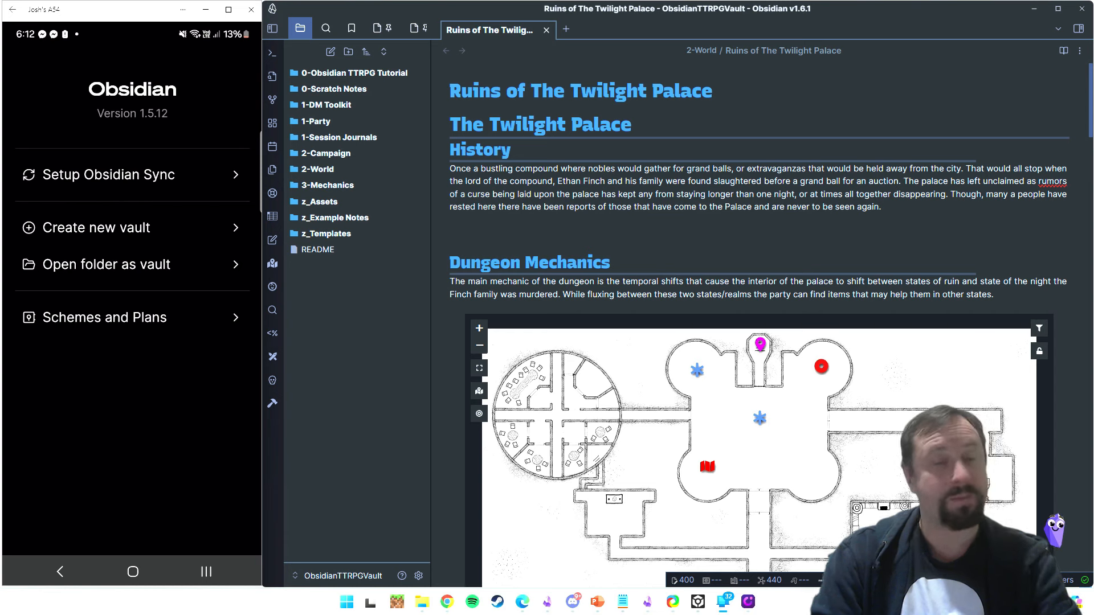
click(108, 174)
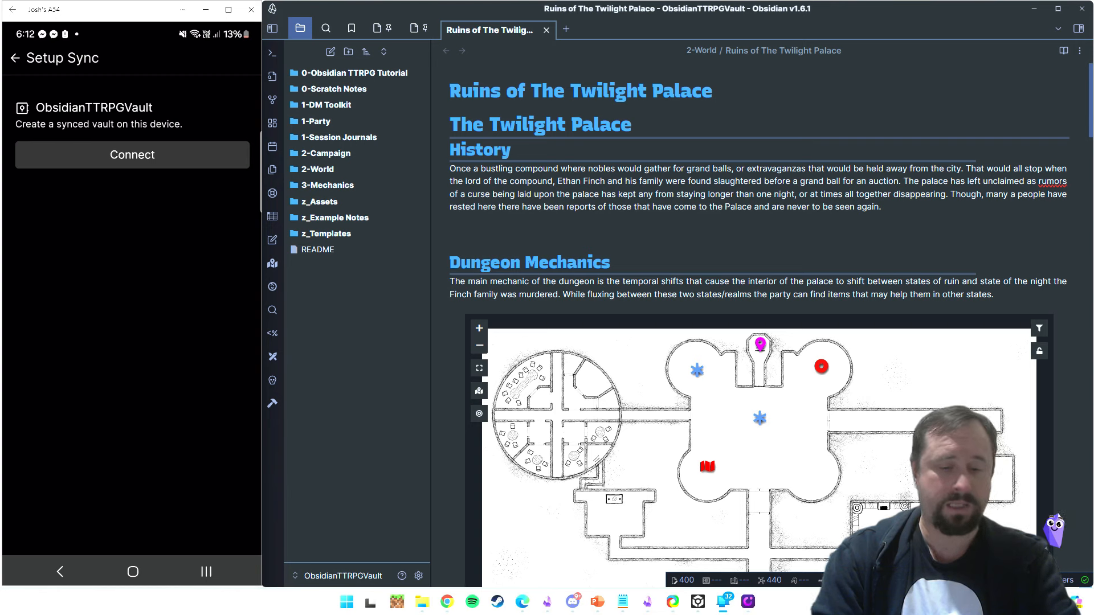
click(132, 155)
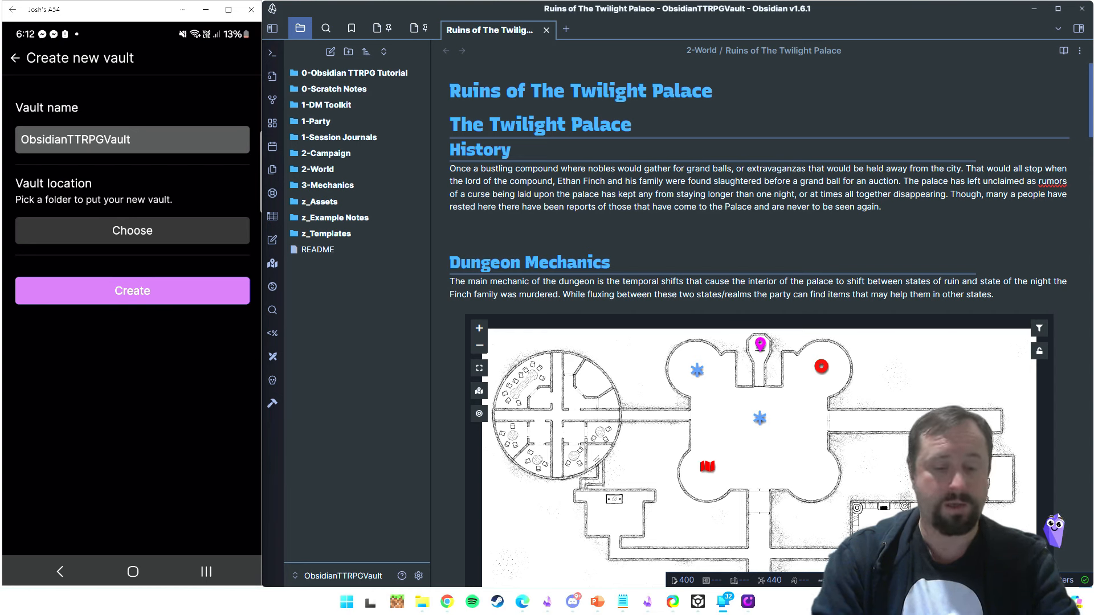
Step: Create the phone vault in Documents/Obsidian Vaults, allowing access to that folder, and connect it to the ObsidianTTRPGVault remote vault
click(132, 230)
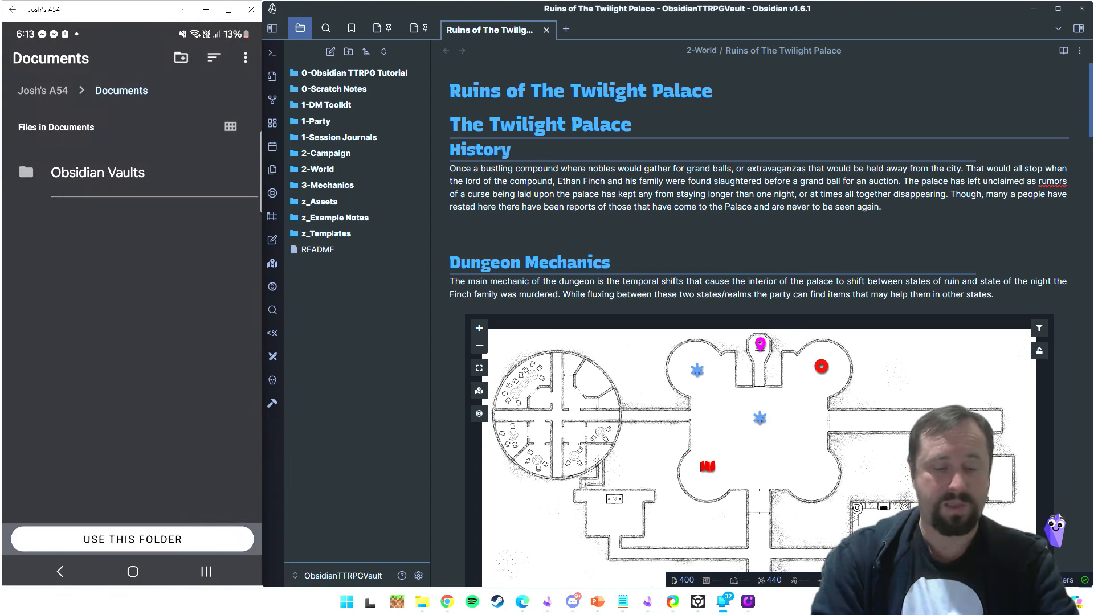
click(98, 173)
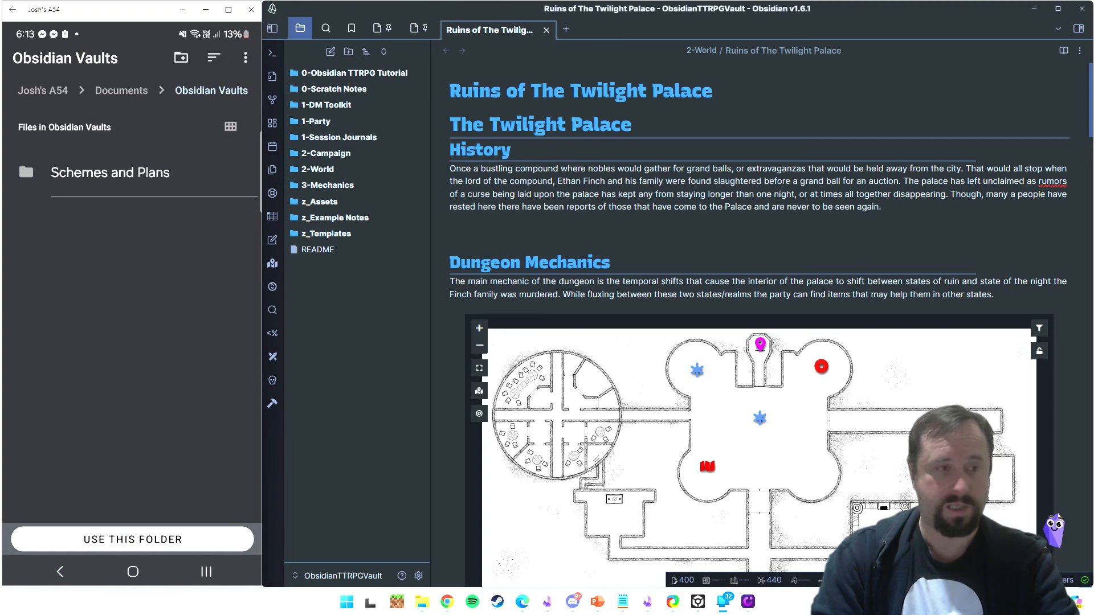
click(132, 539)
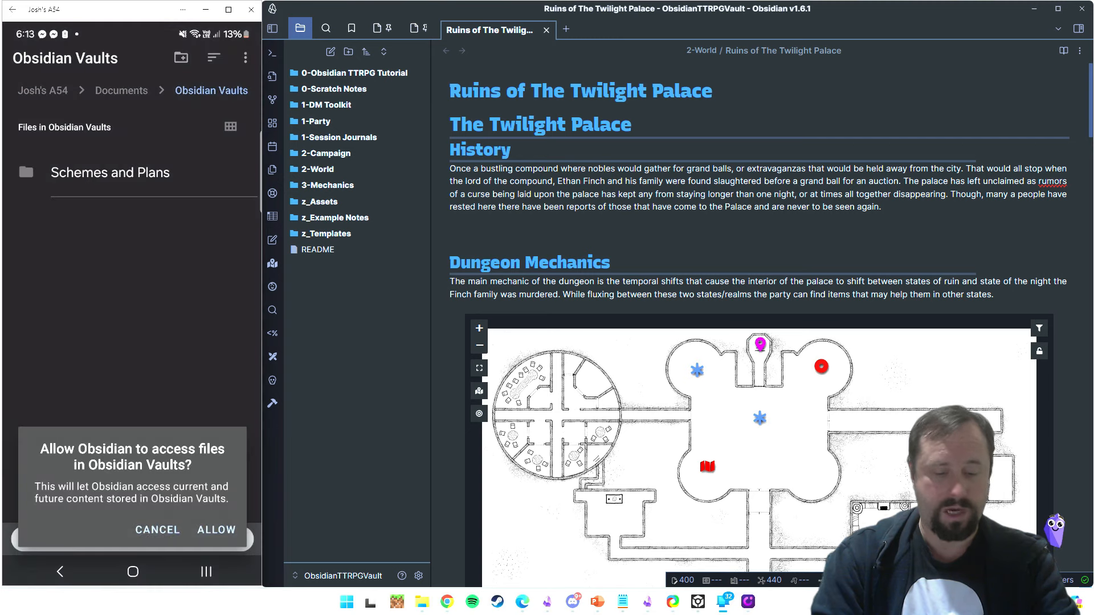
click(217, 529)
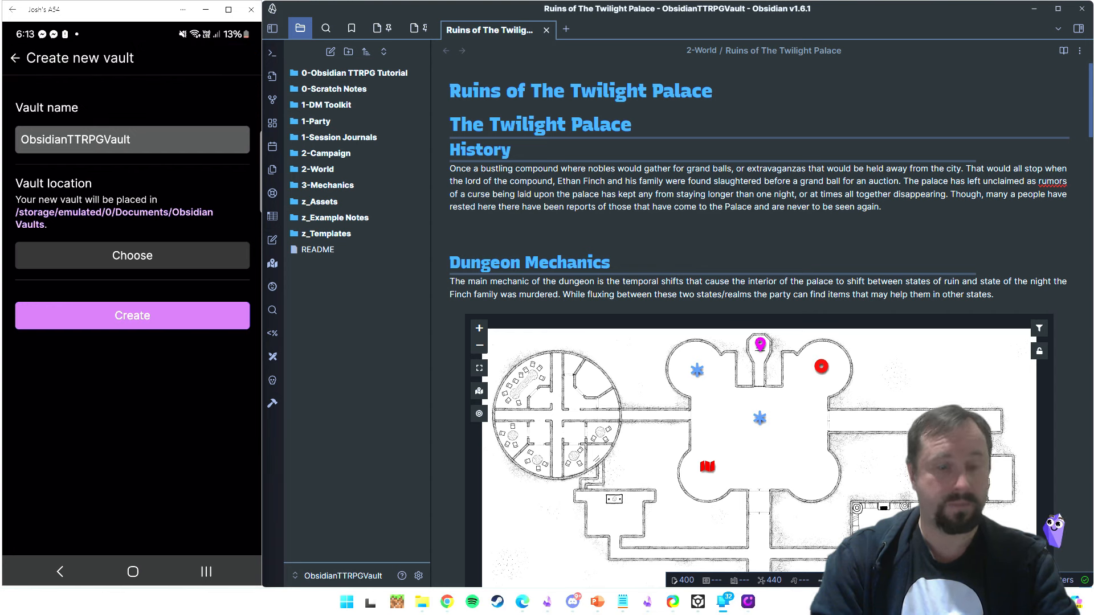
click(133, 315)
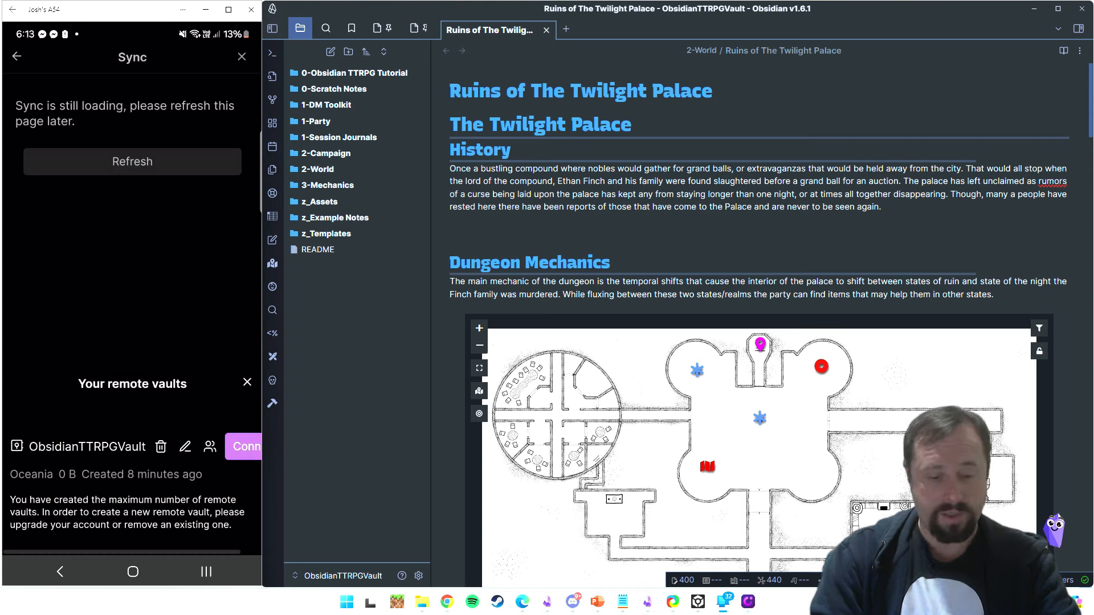
click(244, 447)
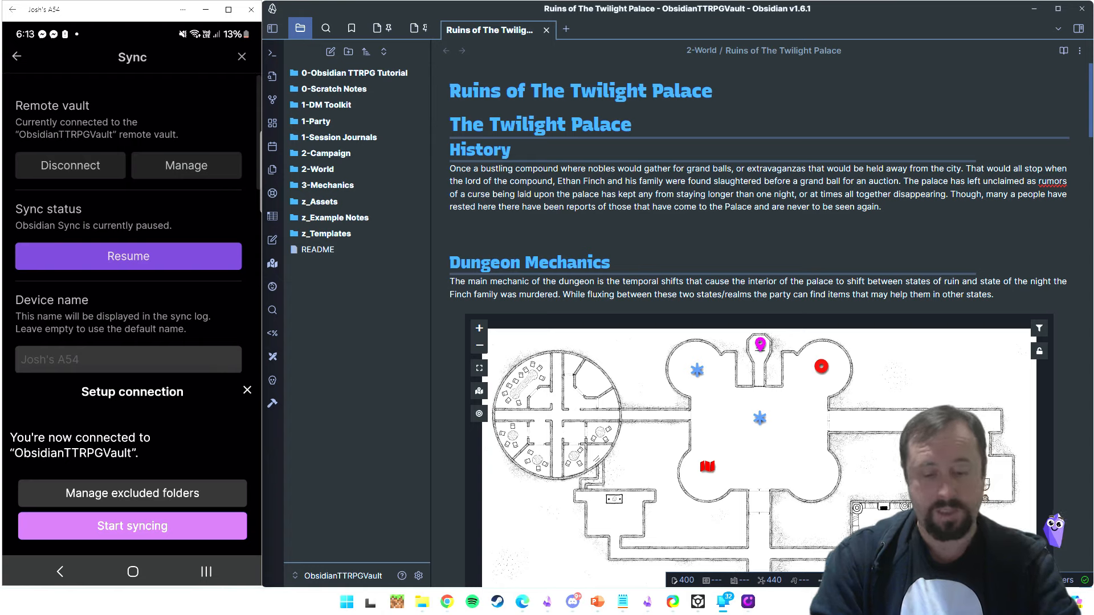
Step: Open the excluded folders management on the phone and add 3-mechanics as an excluded folder
click(132, 493)
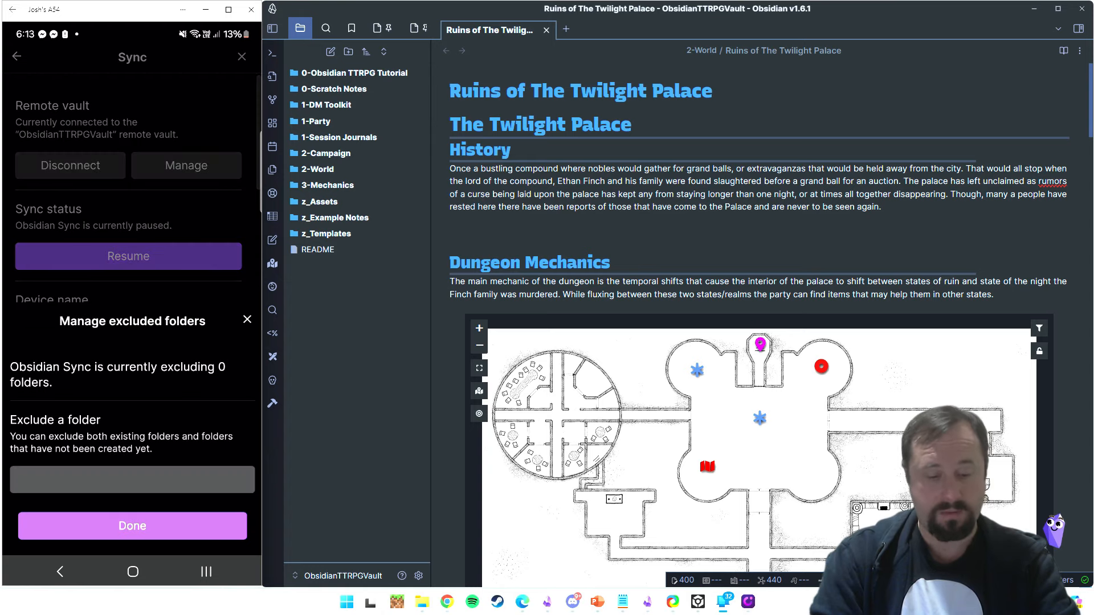
click(132, 479)
text(3)
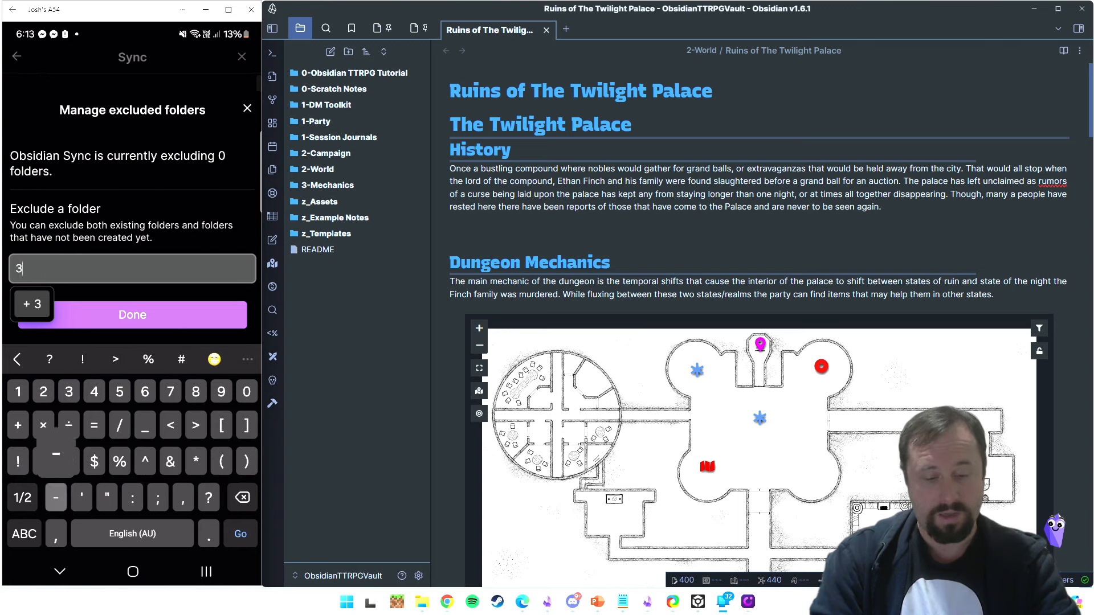
text(-mech)
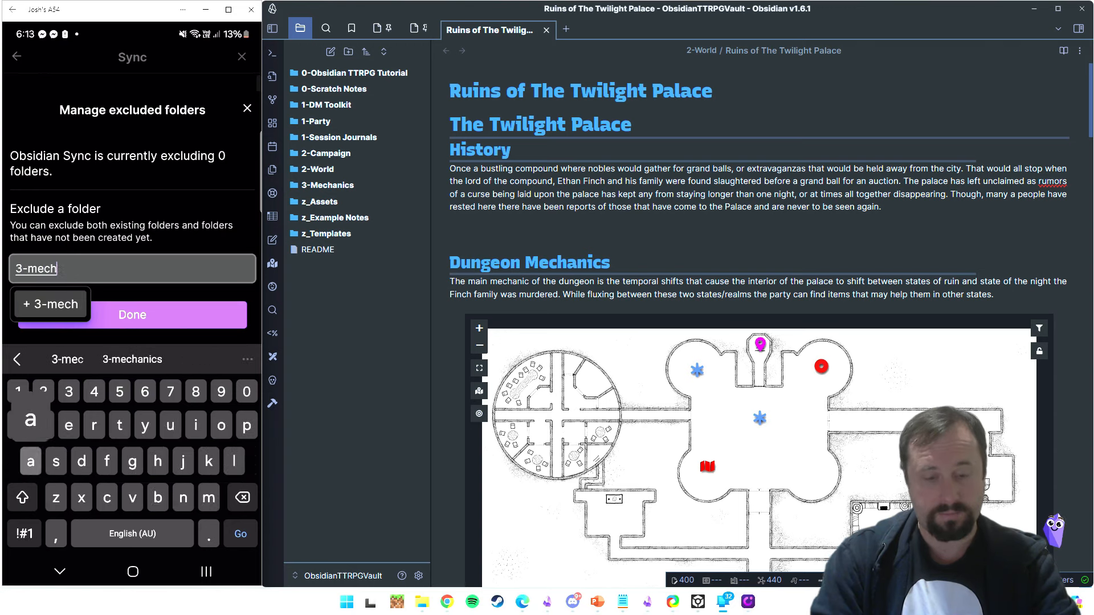
text(anics)
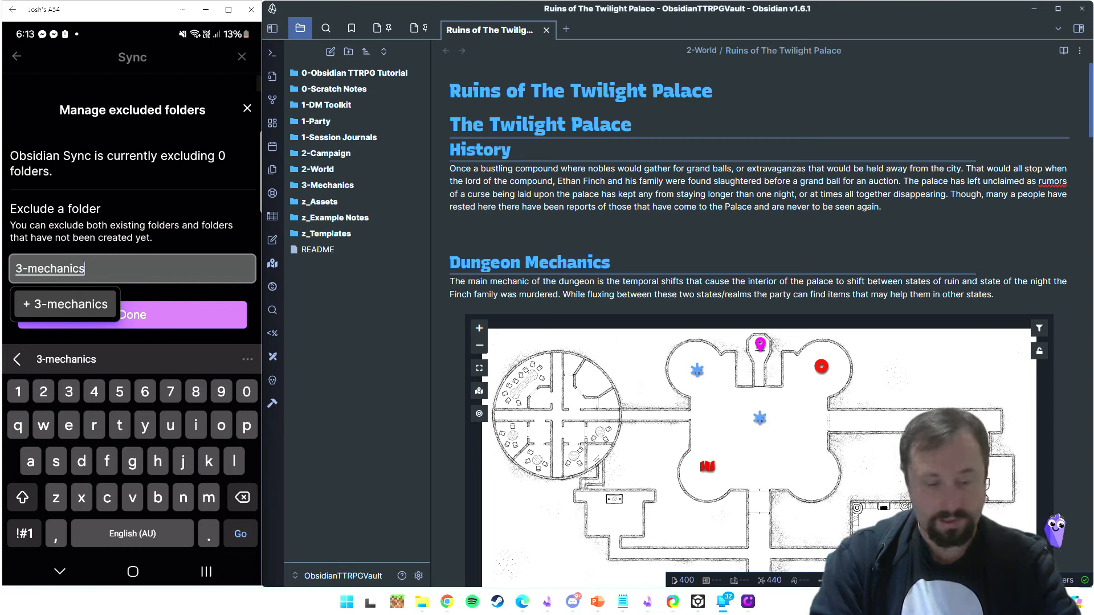
key(Return)
Step: Exclude the 3-Mechanics folder, with a capital M, from syncing on the phone
text(3)
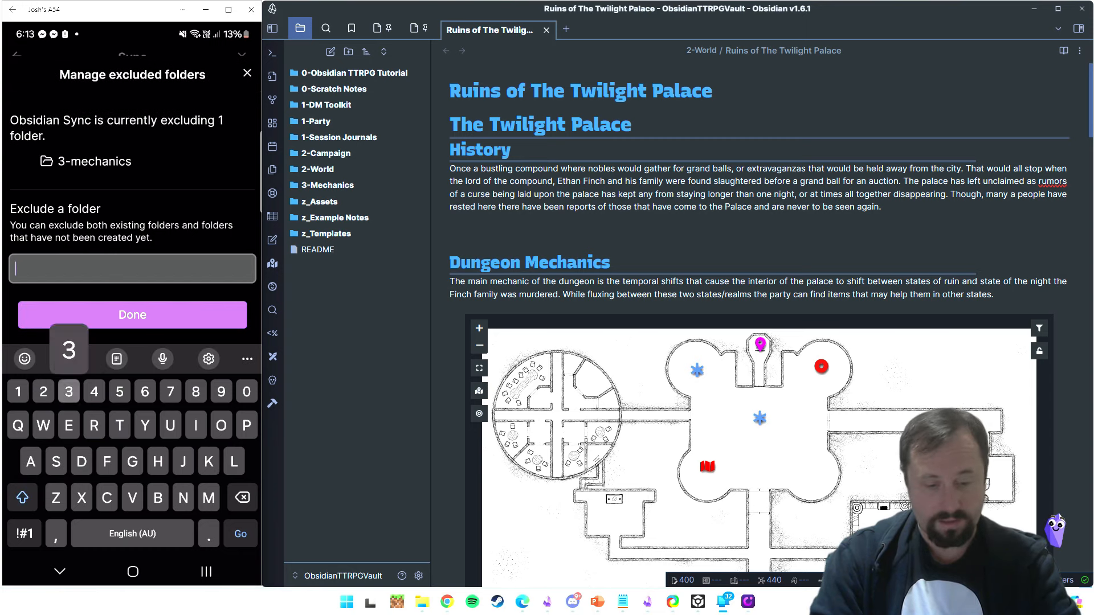
text(-)
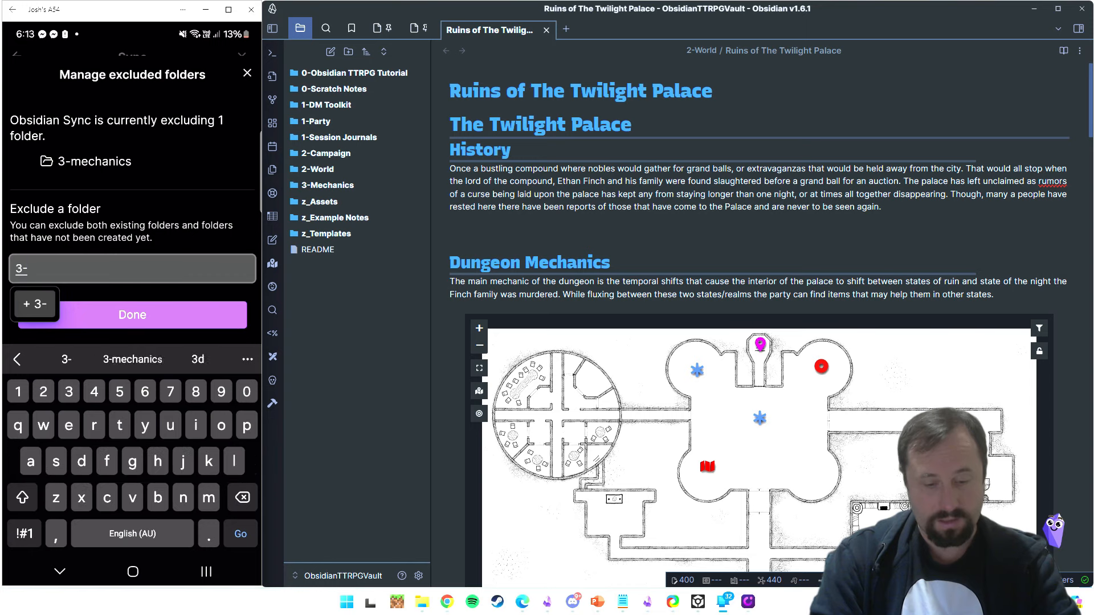
text(Mechanics)
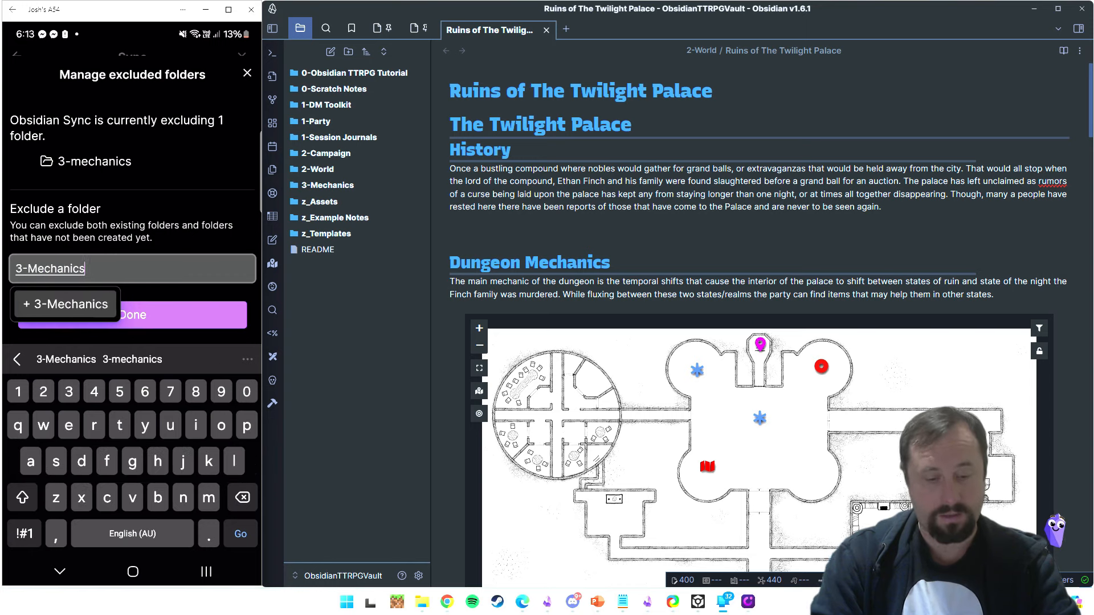
key(Return)
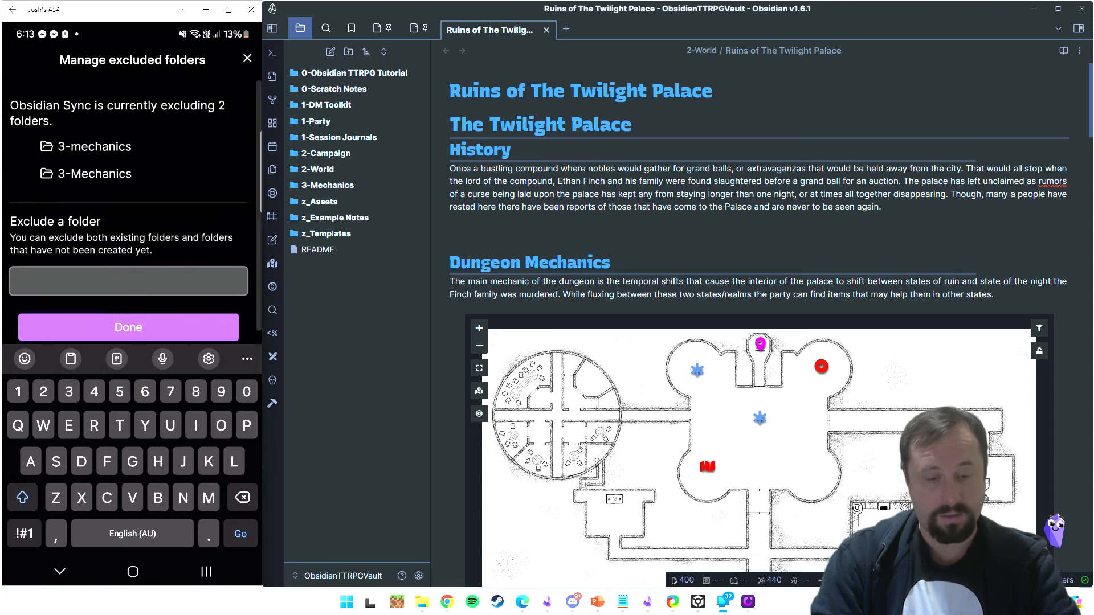
Step: Remove the lowercase 3-mechanics entry from the phone's excluded folders and start syncing the vault
click(46, 146)
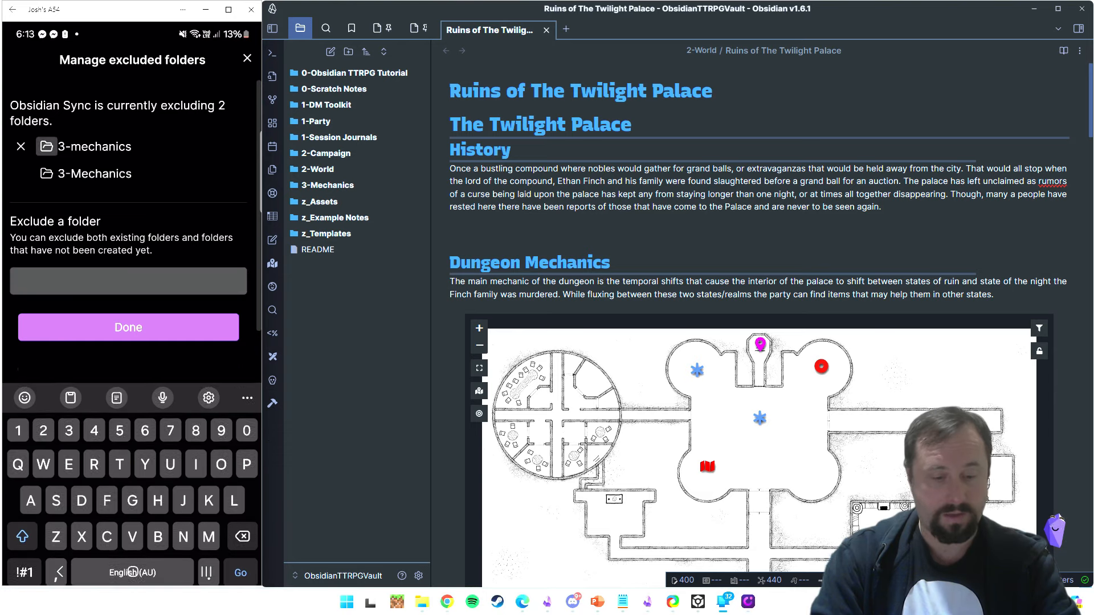
click(21, 346)
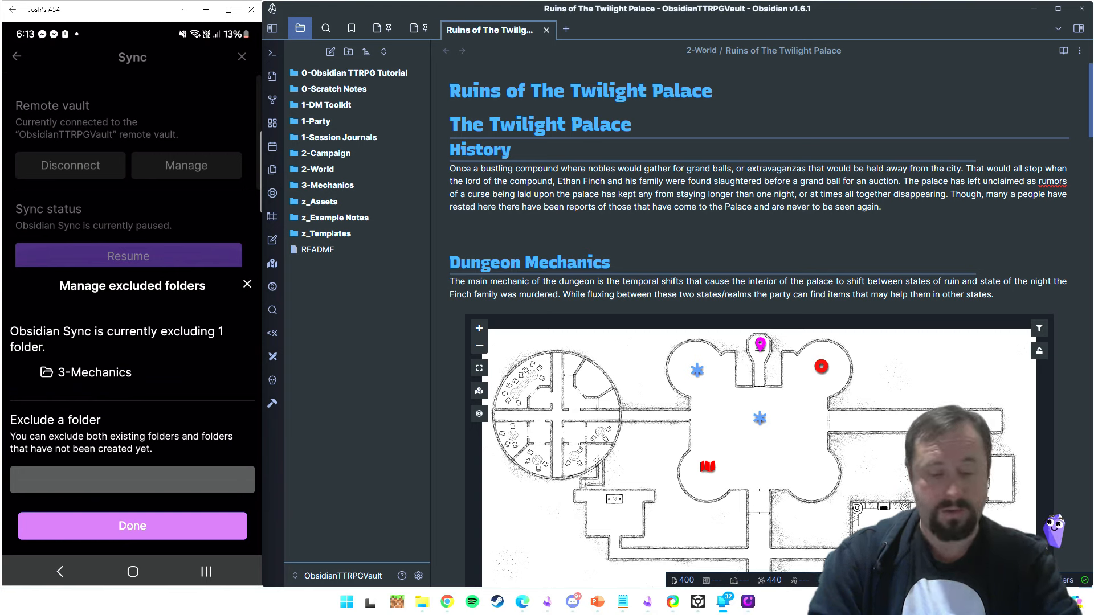
click(132, 526)
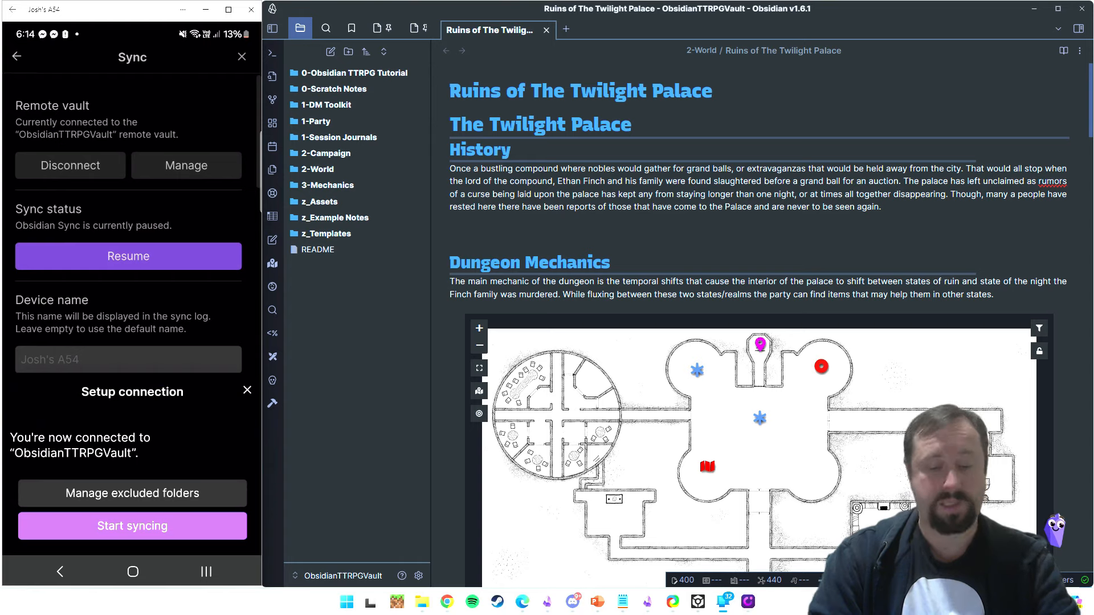
click(132, 526)
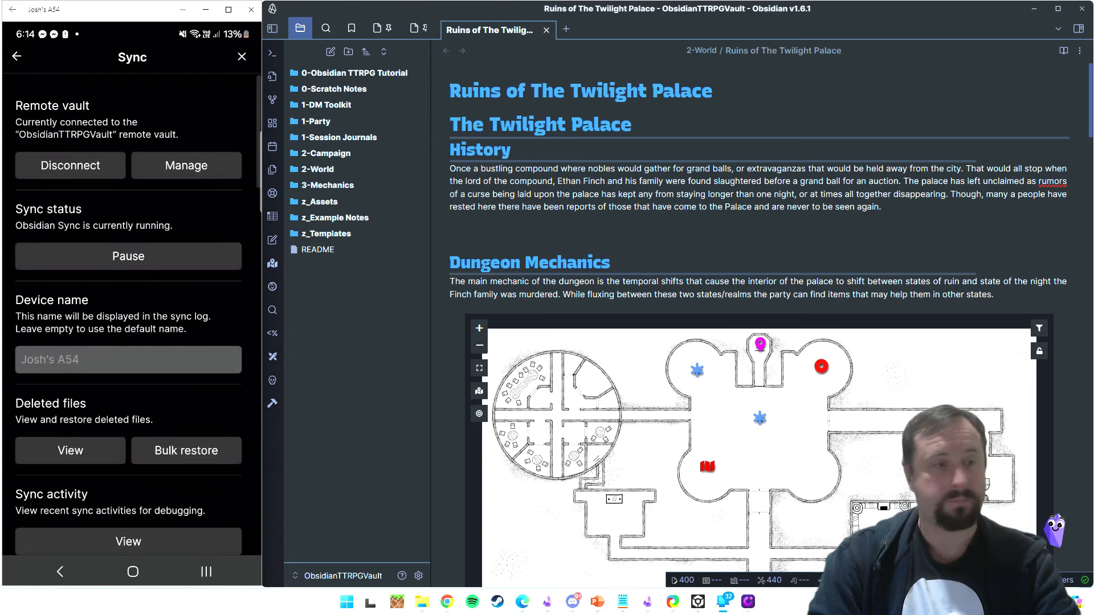
Step: In the phone's selective sync settings, enable syncing of PDFs and all other file types
scroll(129, 313, down, 3)
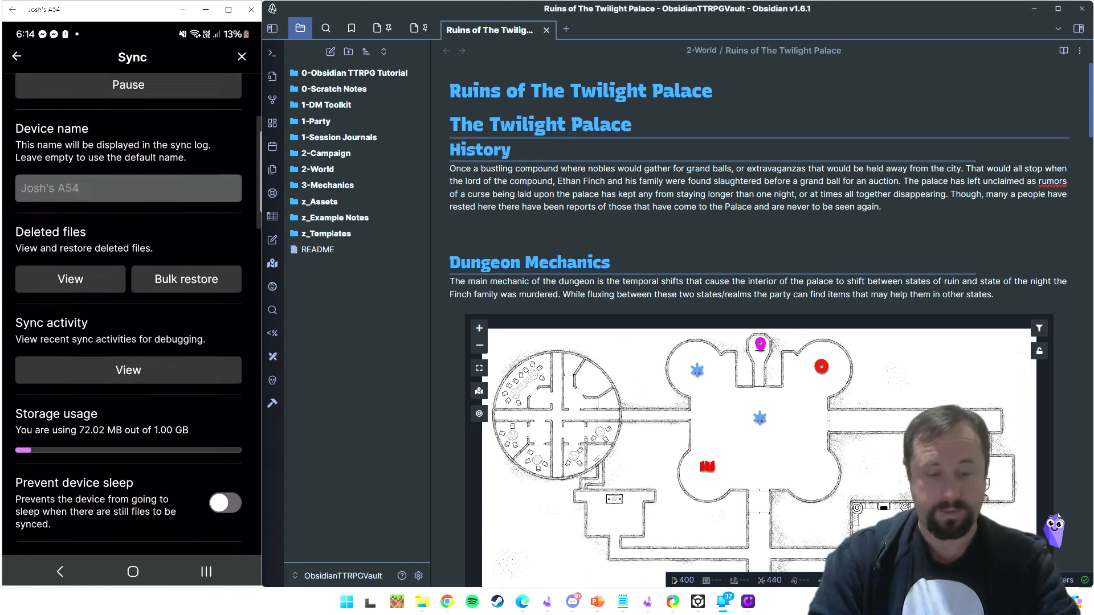
scroll(128, 313, up, 3)
scroll(129, 314, down, 1)
scroll(128, 313, up, 1)
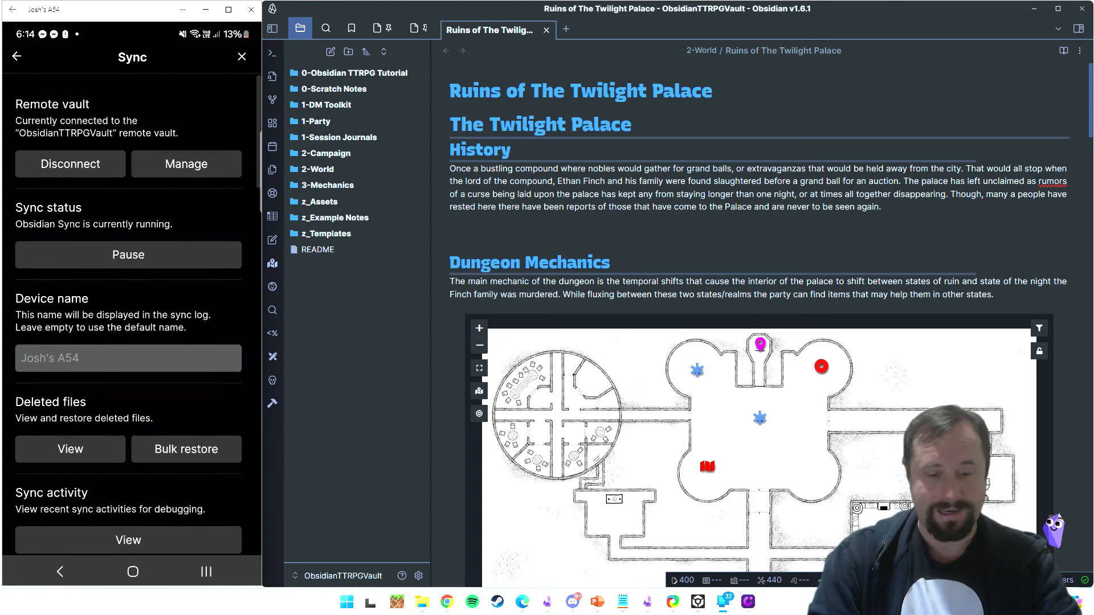
scroll(129, 313, down, 10)
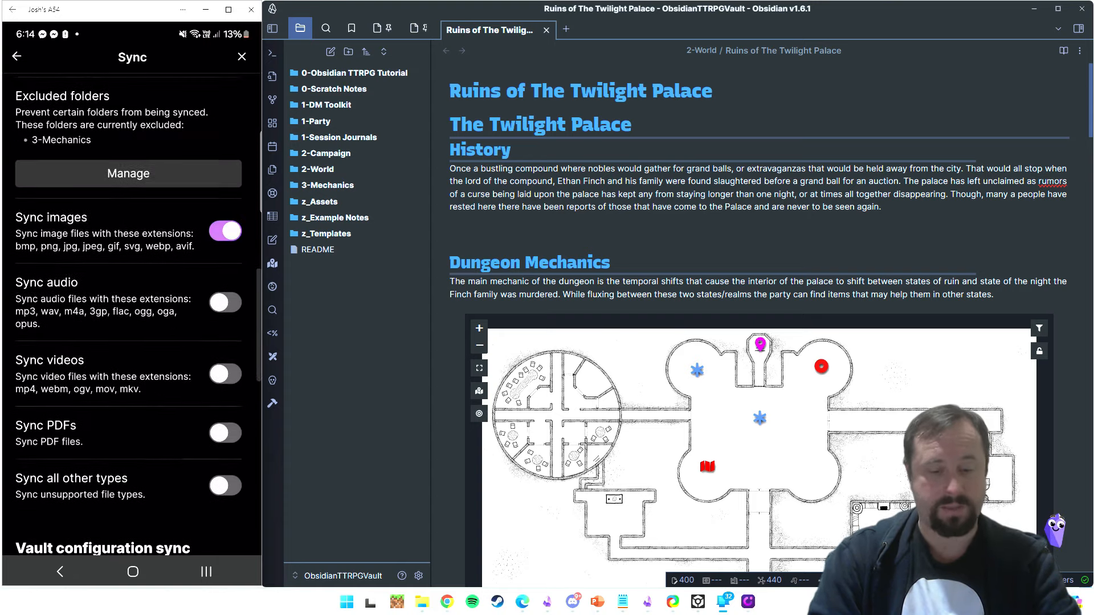
scroll(129, 313, down, 2)
scroll(129, 313, up, 3)
scroll(128, 314, down, 1)
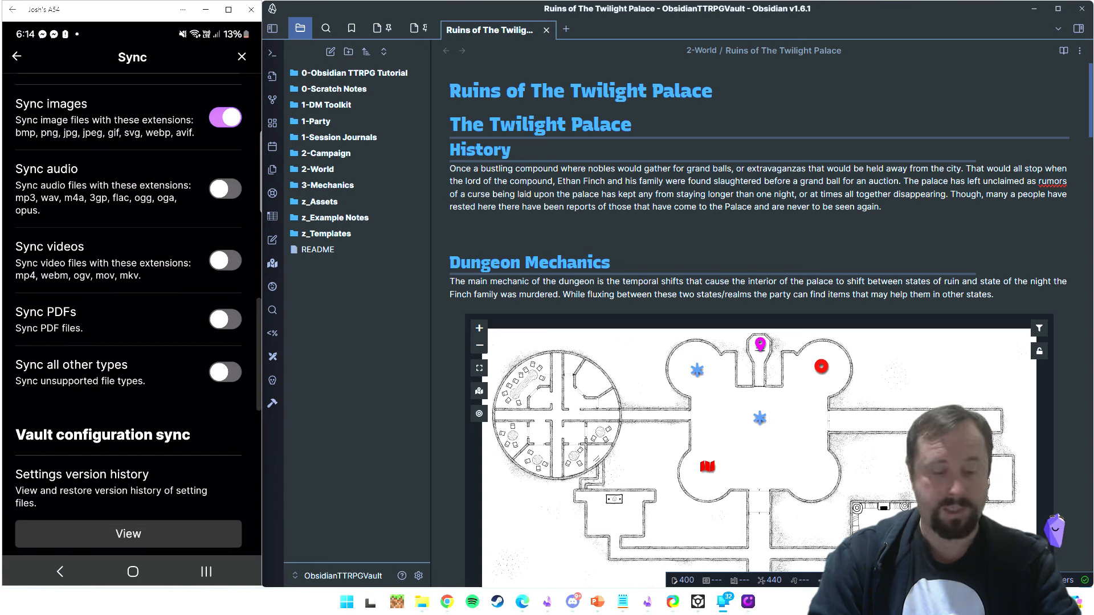
click(225, 319)
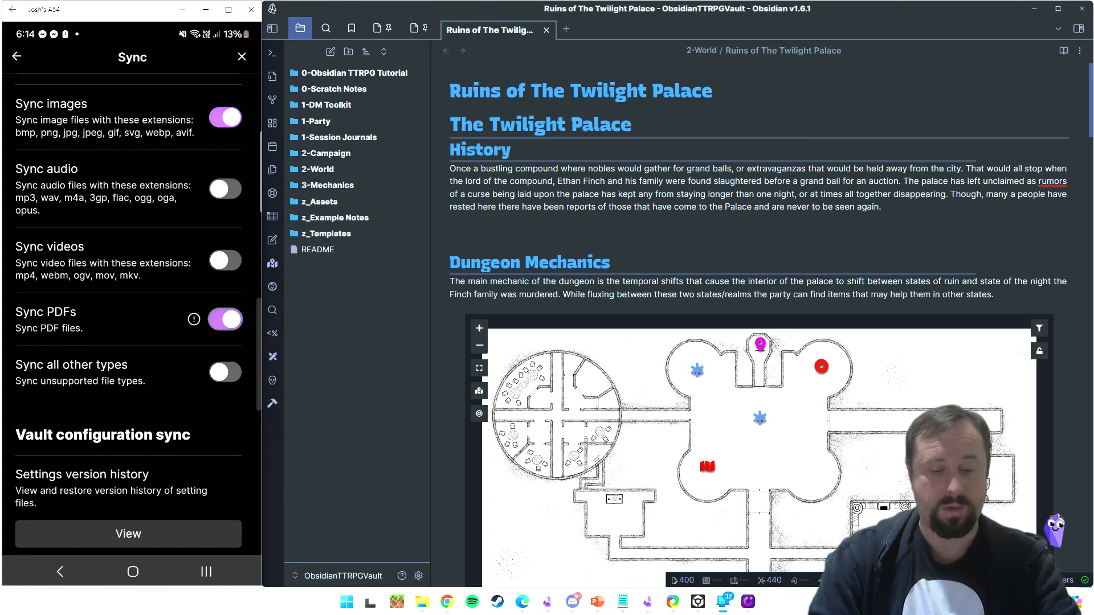
click(225, 372)
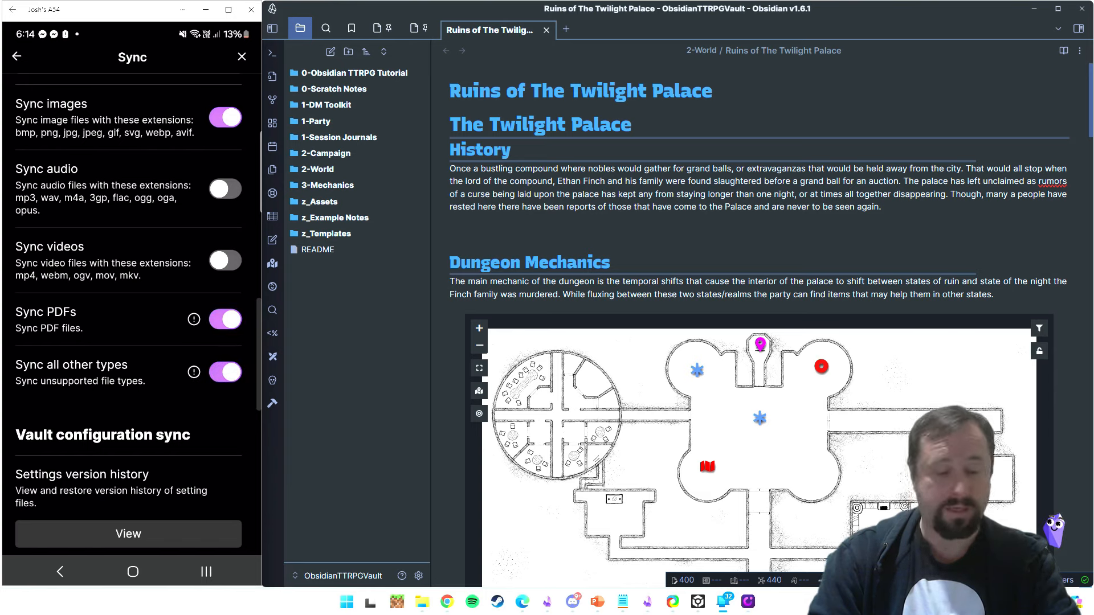
Step: In the phone's vault configuration sync, enable Main settings, Appearance settings, and Themes and snippets
scroll(132, 314, down, 6)
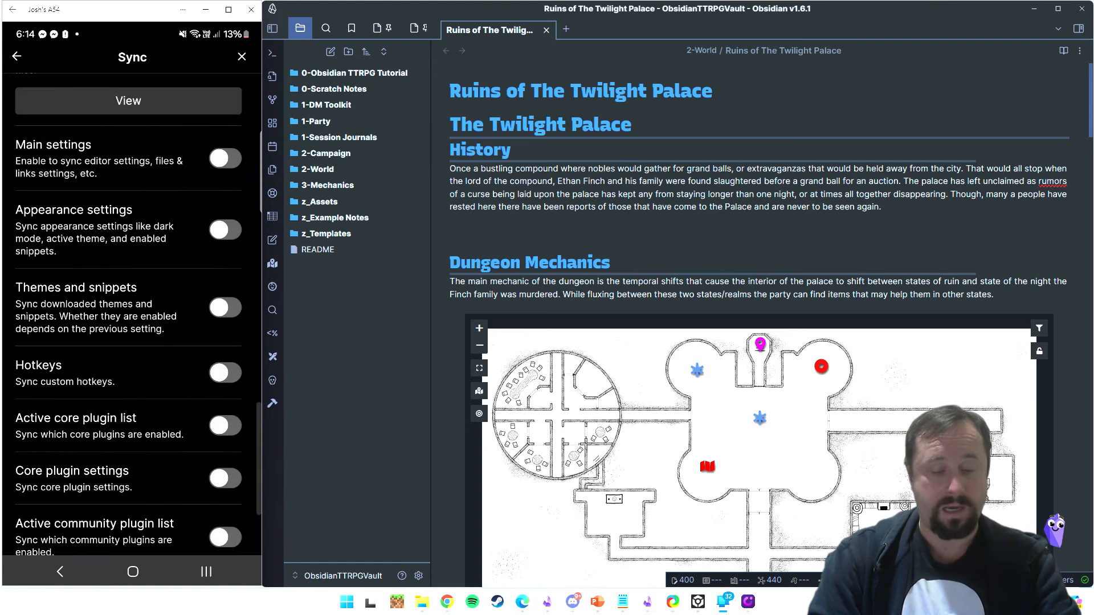
click(225, 158)
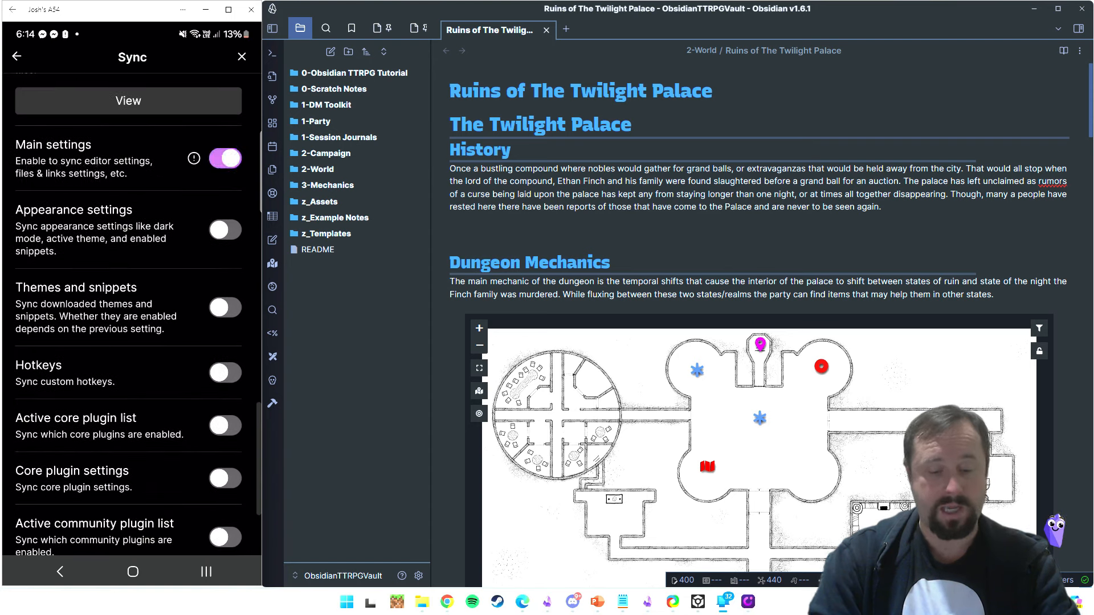
click(225, 230)
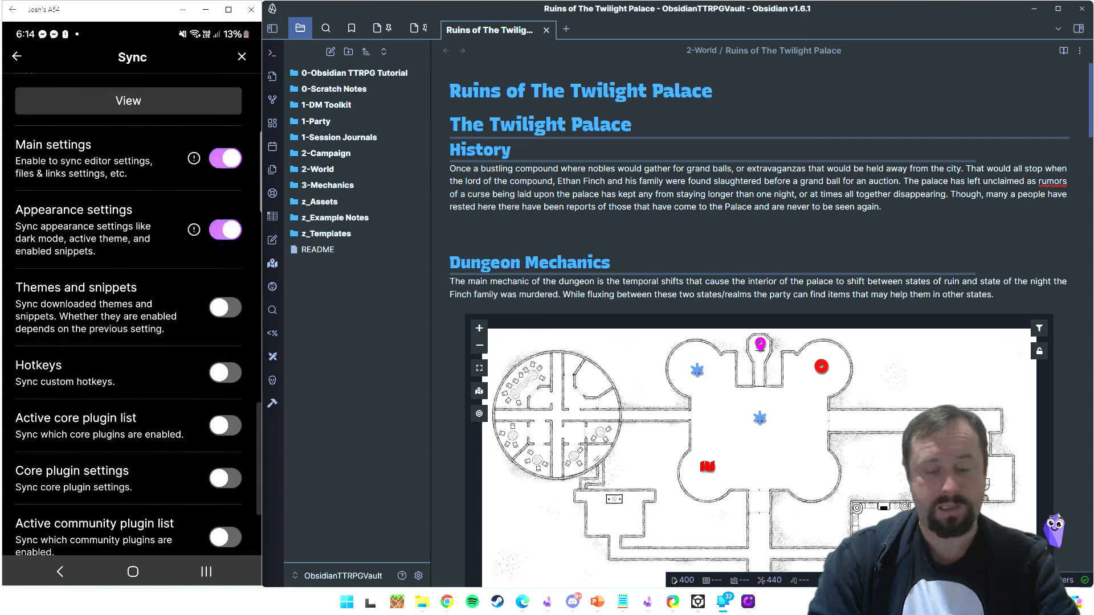
click(225, 307)
Step: Enable syncing of hotkeys, the active core plugin list, core plugin settings, the active community plugin list and installed community plugins on the phone
scroll(128, 314, down, 3)
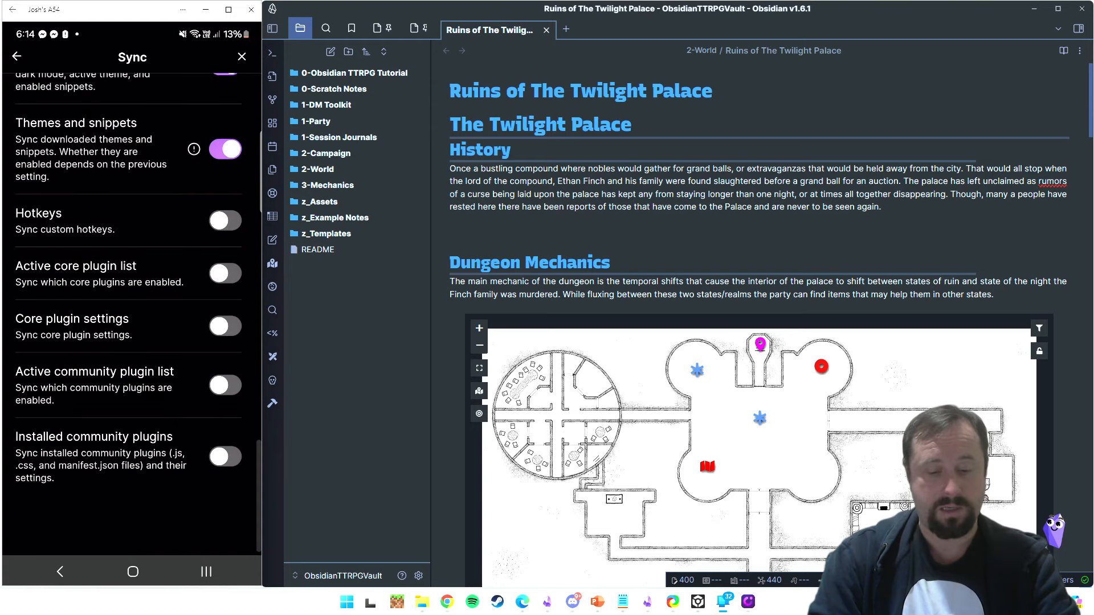
click(225, 220)
click(225, 274)
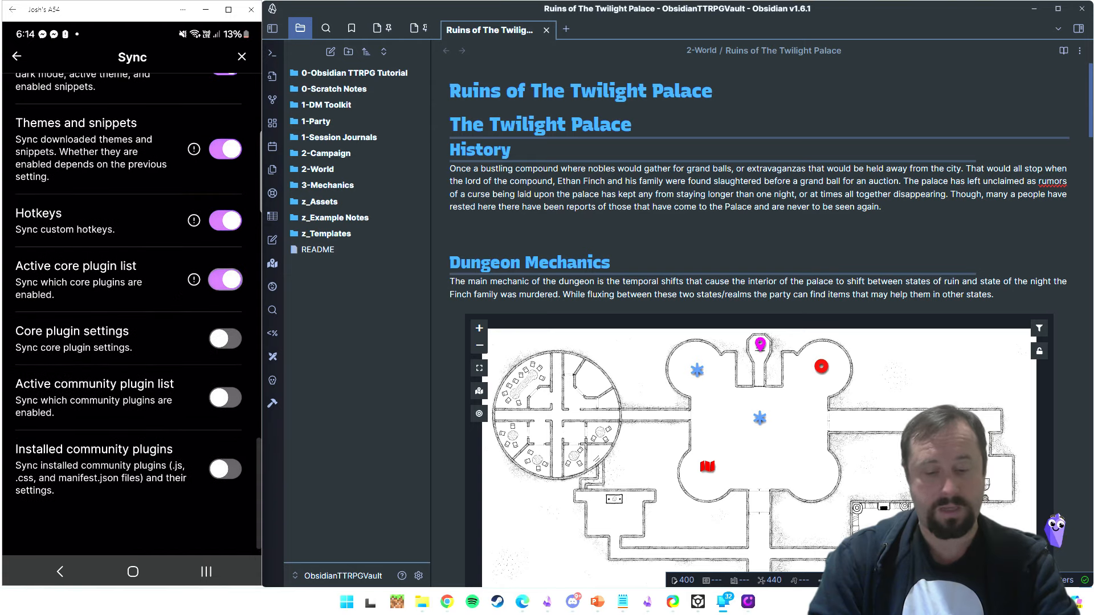
click(225, 338)
click(225, 398)
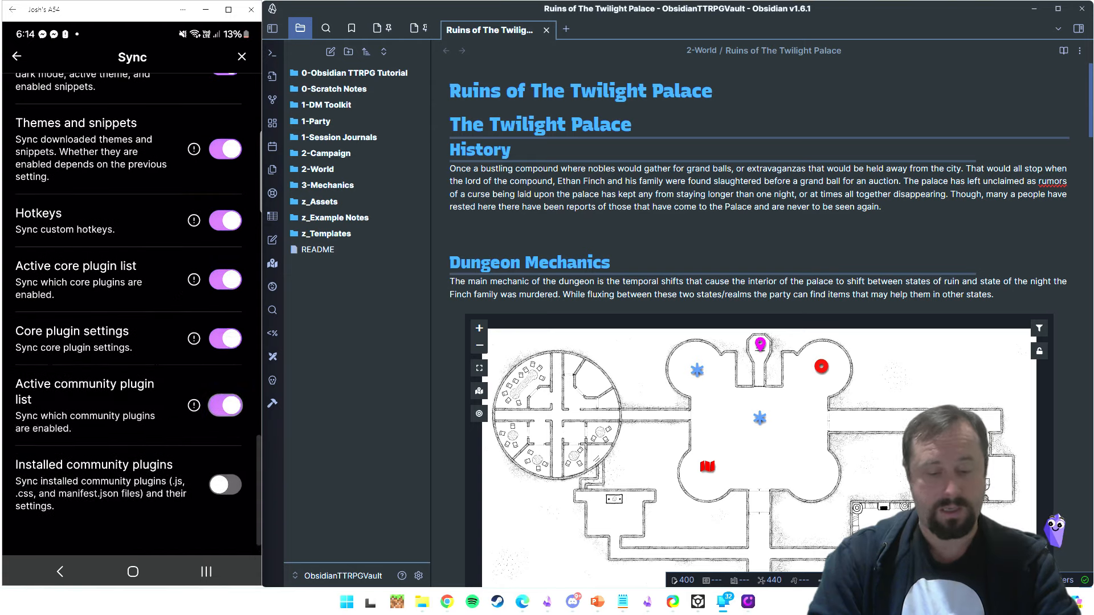
click(225, 487)
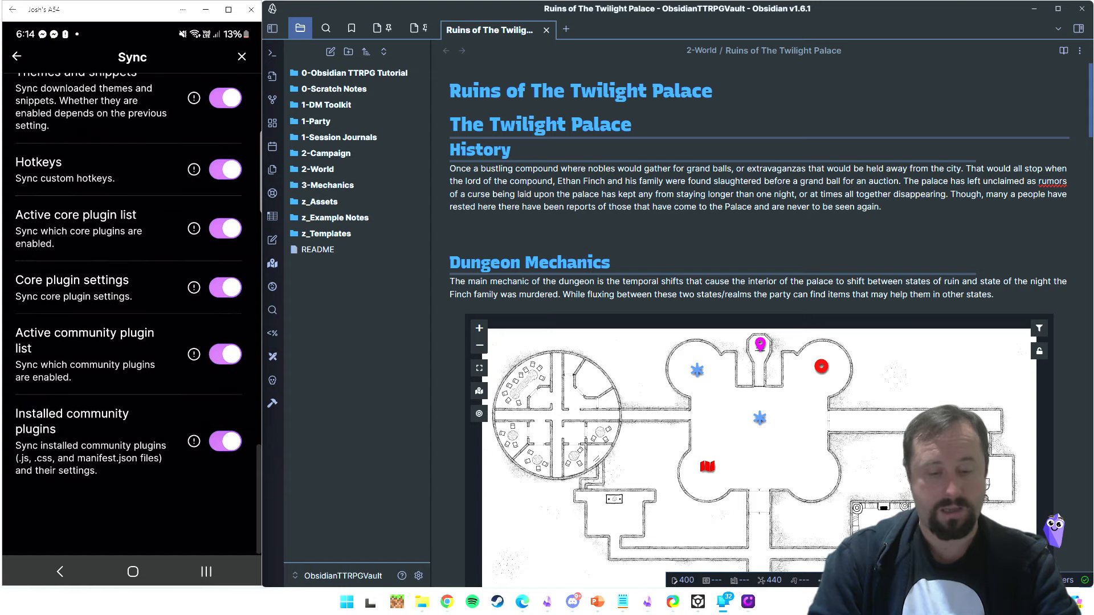
Step: View the phone's sync activity log, then close the log and the settings
scroll(128, 313, up, 7)
scroll(128, 314, up, 10)
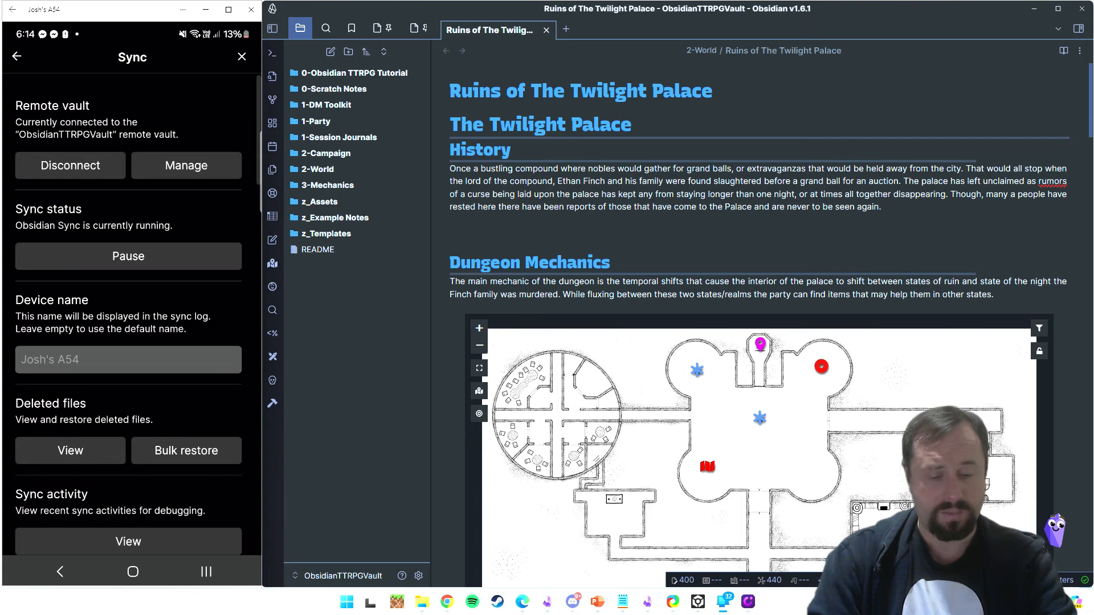
scroll(128, 313, down, 4)
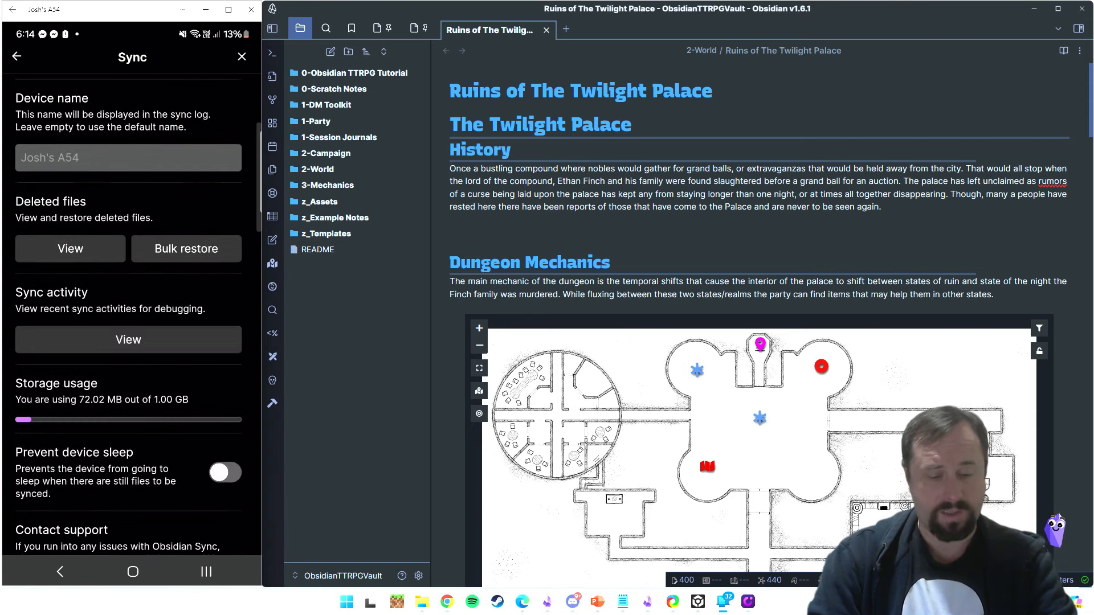
click(128, 339)
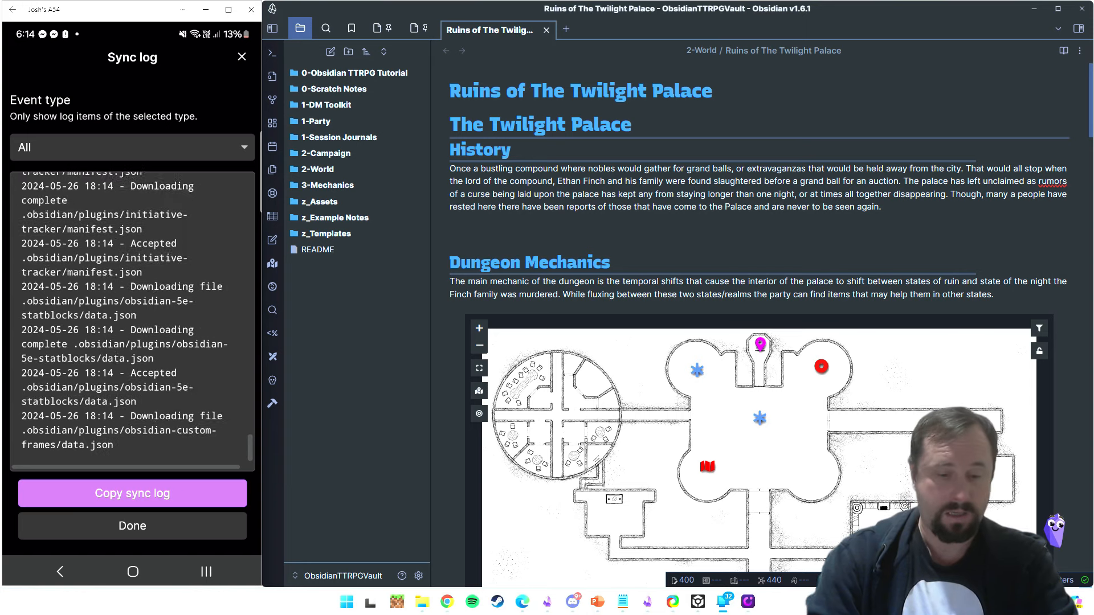
click(242, 56)
click(241, 57)
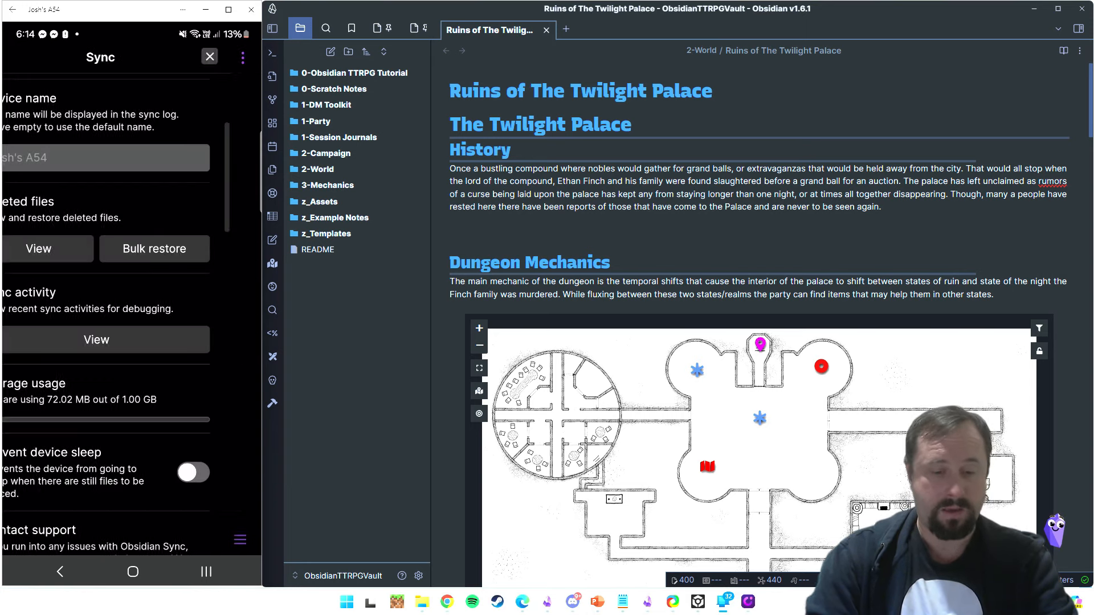
Step: Check the phone vault's file list for the synced folders
click(22, 57)
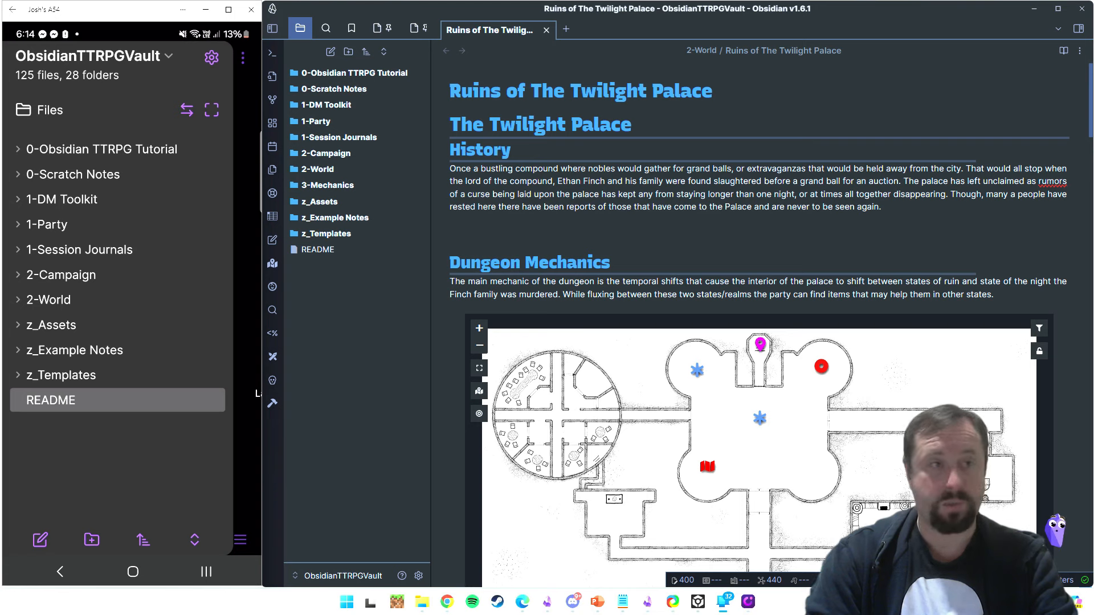
click(248, 318)
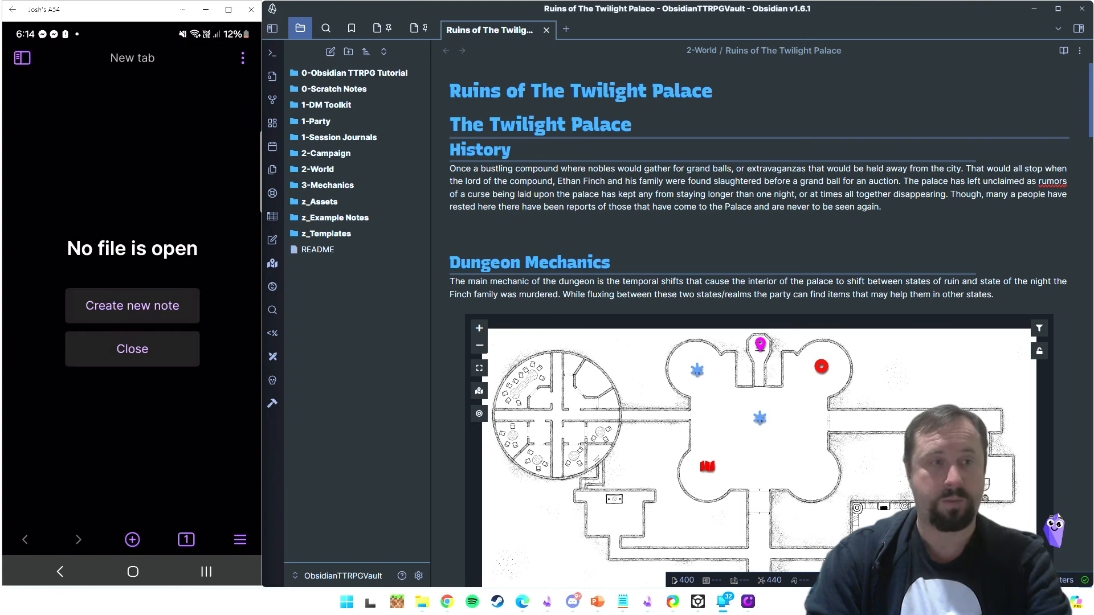
click(22, 57)
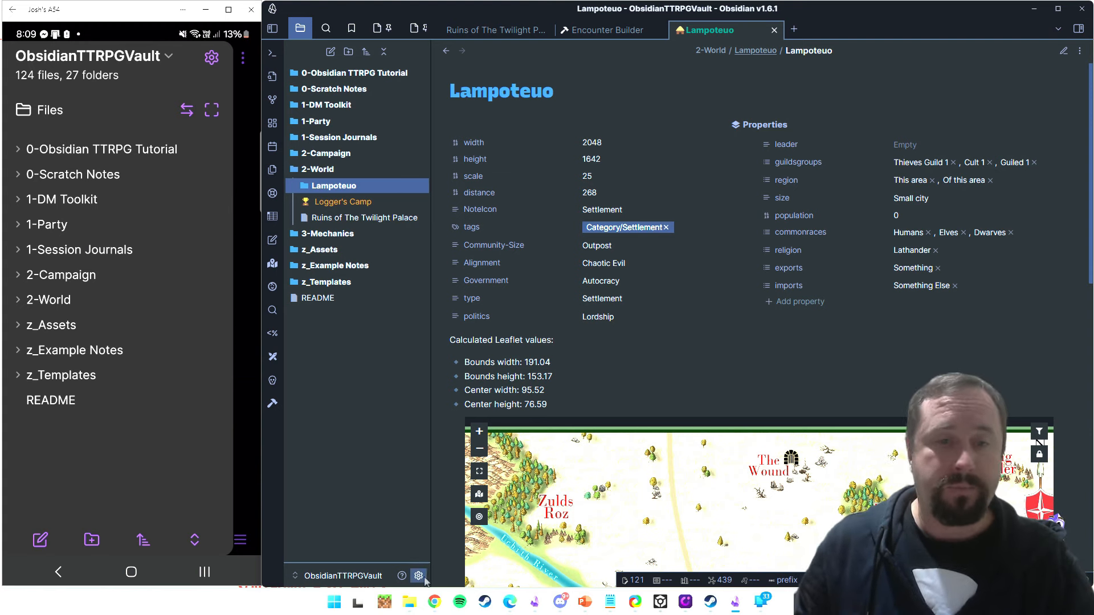
Step: Examine the regional map embedded in the desktop's Lampoteuo note
scroll(1040, 261, down, 2)
scroll(1040, 260, down, 2)
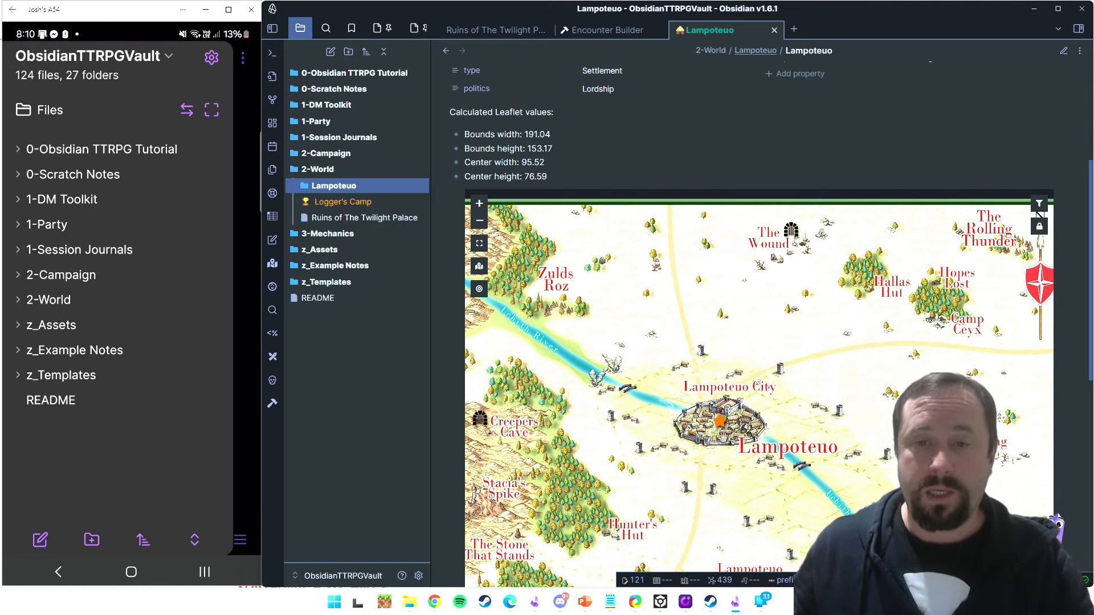
scroll(655, 410, down, 2)
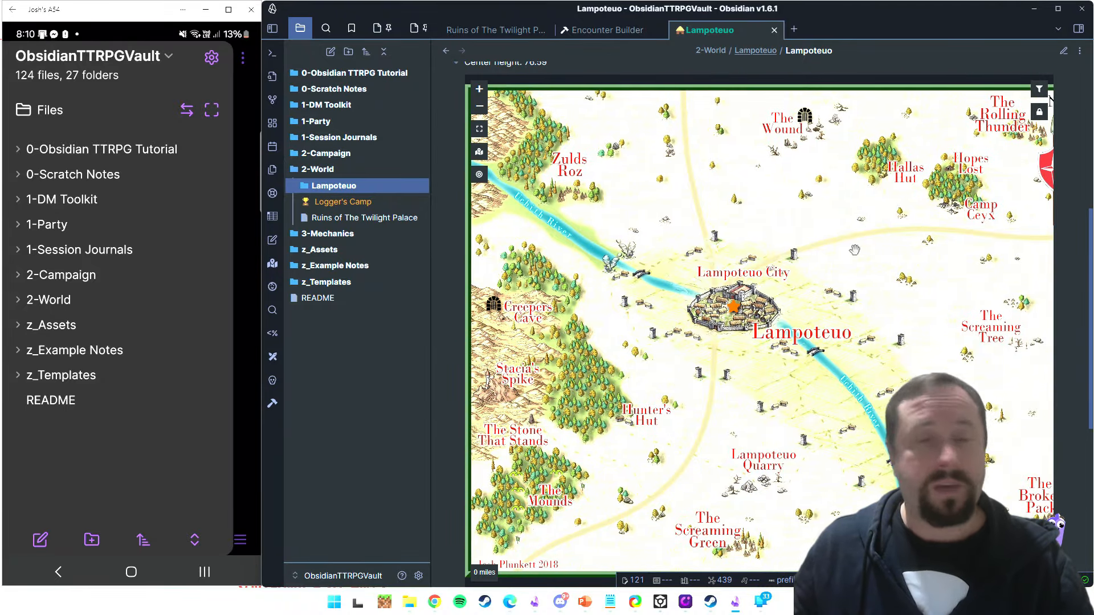
scroll(663, 248, up, 2)
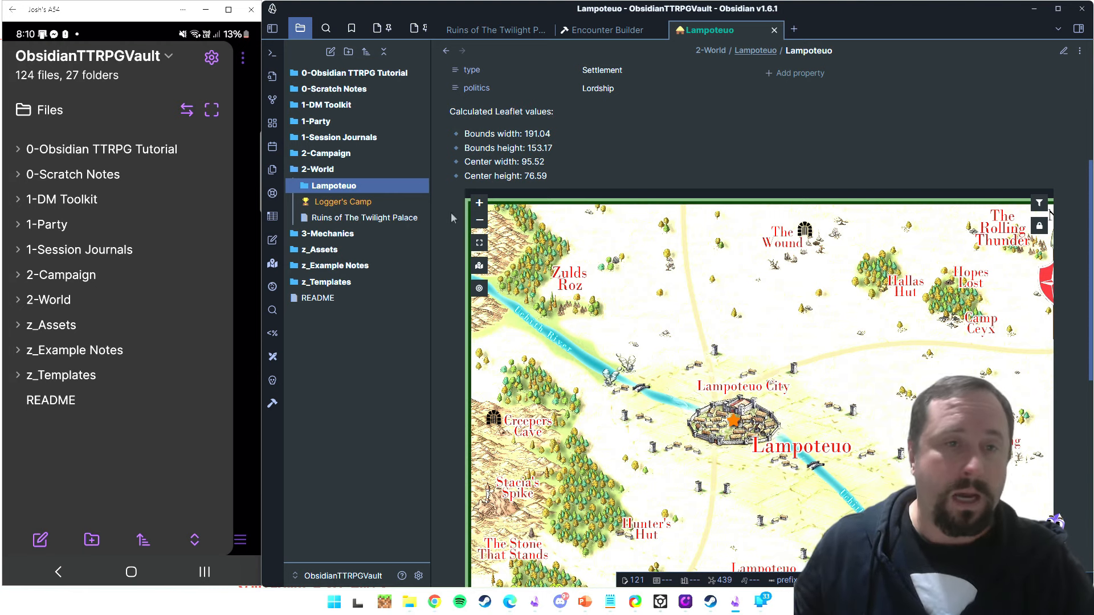
Step: Show the Lampoteuo note's source, highlight the map image file name in the leaflet block, and return to reading view
click(1063, 53)
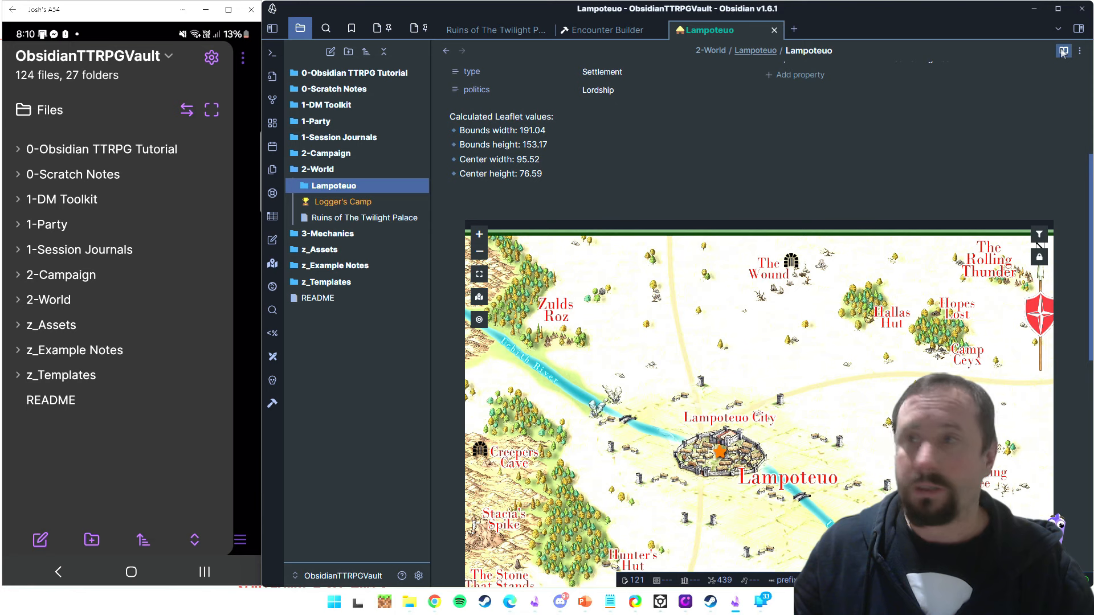
click(1079, 51)
click(991, 104)
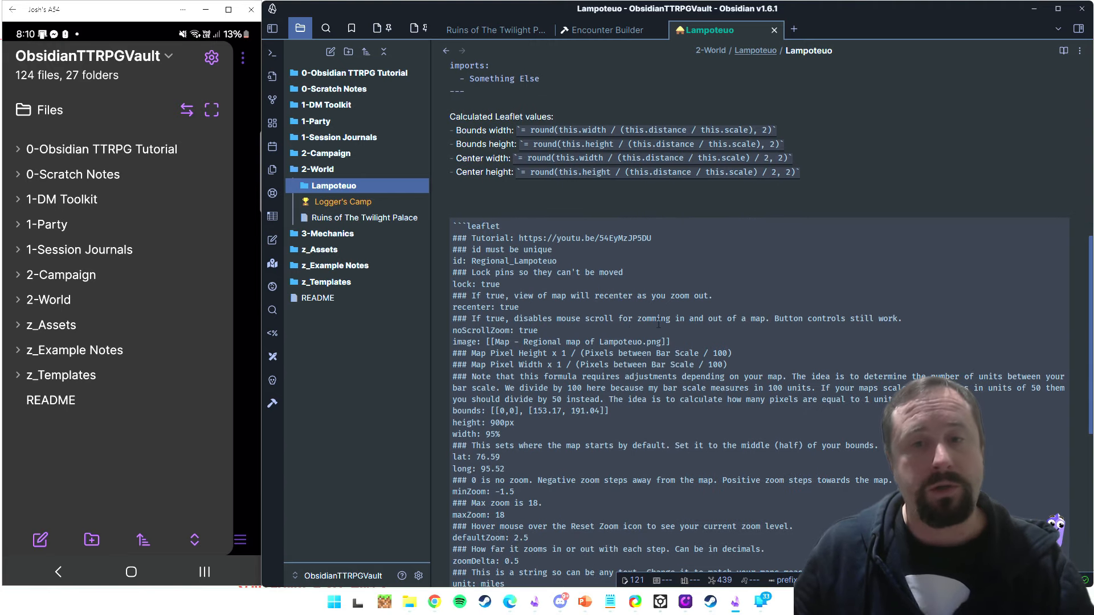
drag(661, 341, 495, 342)
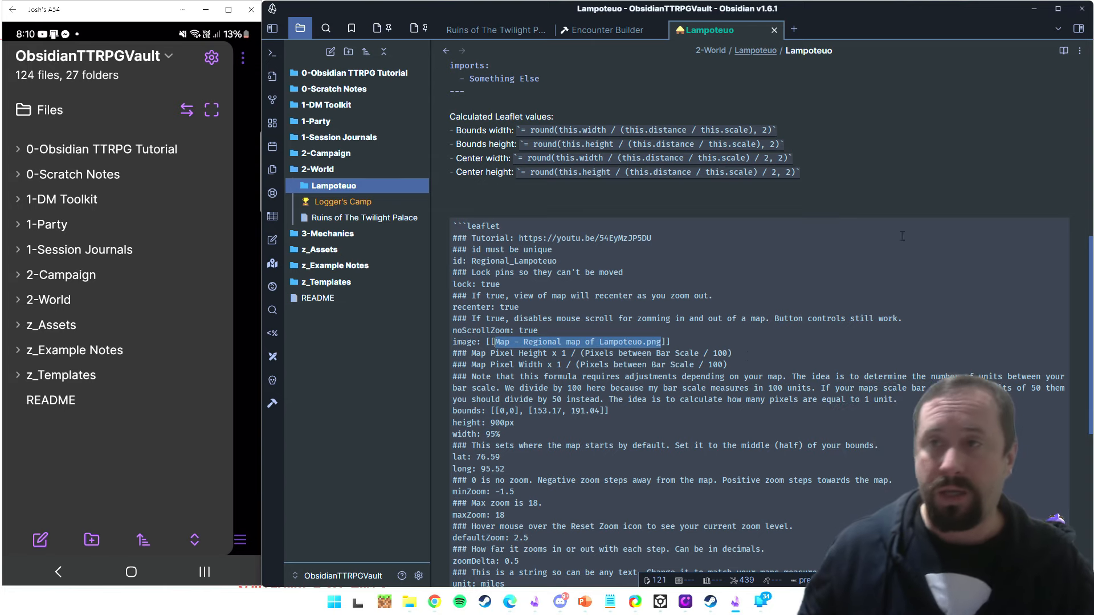
click(1063, 52)
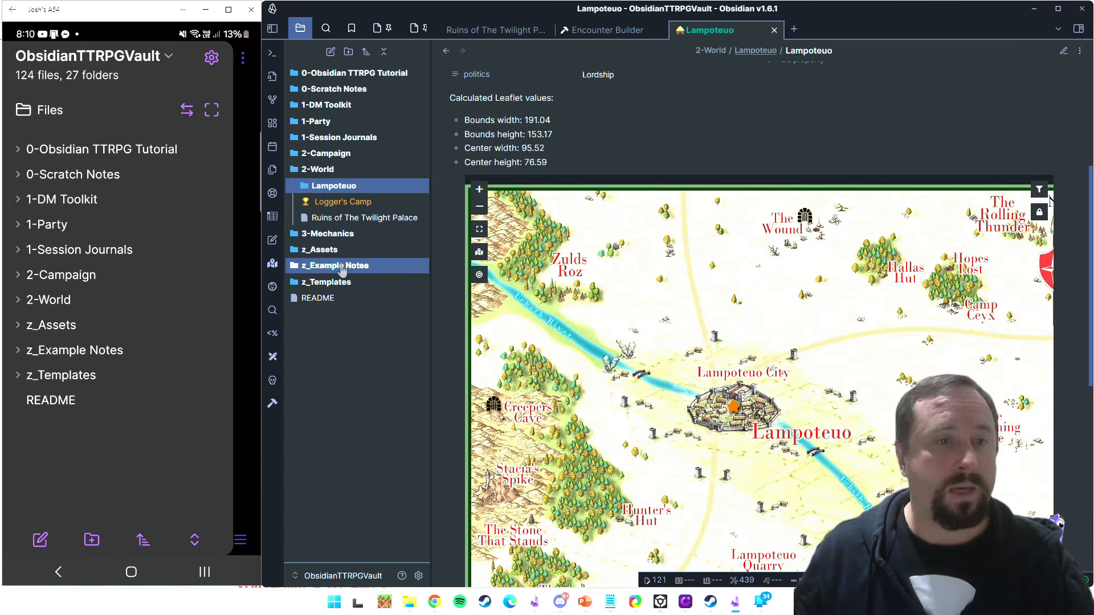
Step: Look inside the desktop vault's z_Assets folder and view the list of available vaults
click(320, 250)
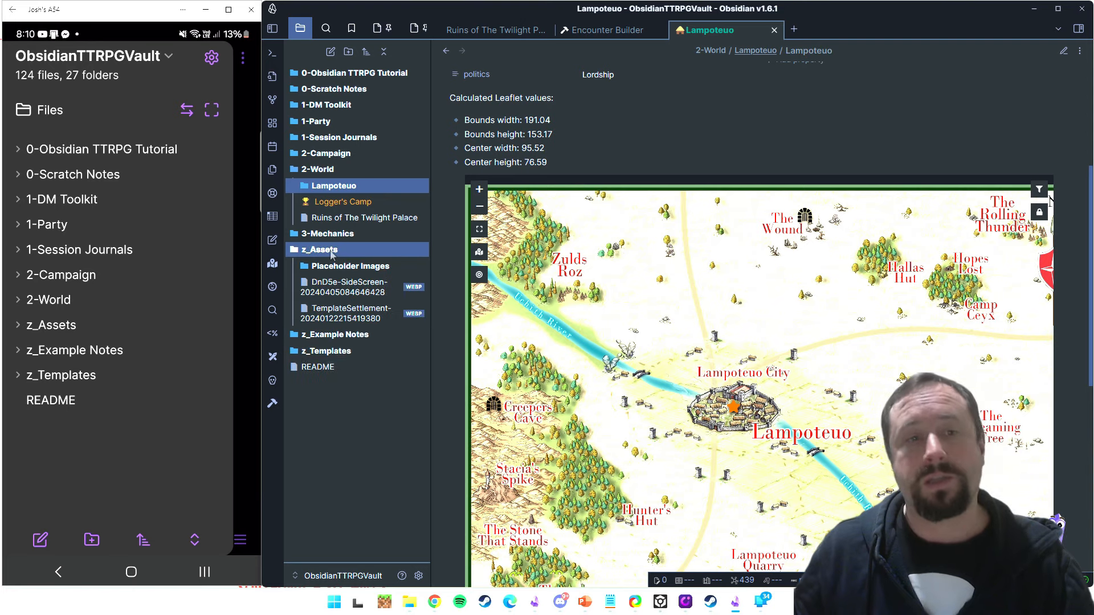
click(362, 252)
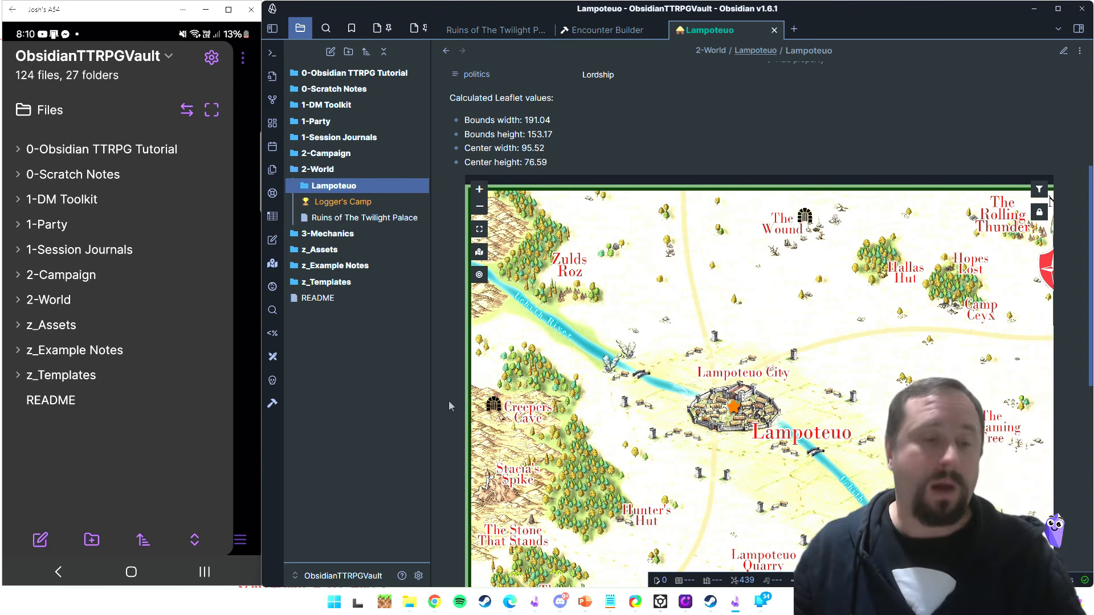
click(328, 575)
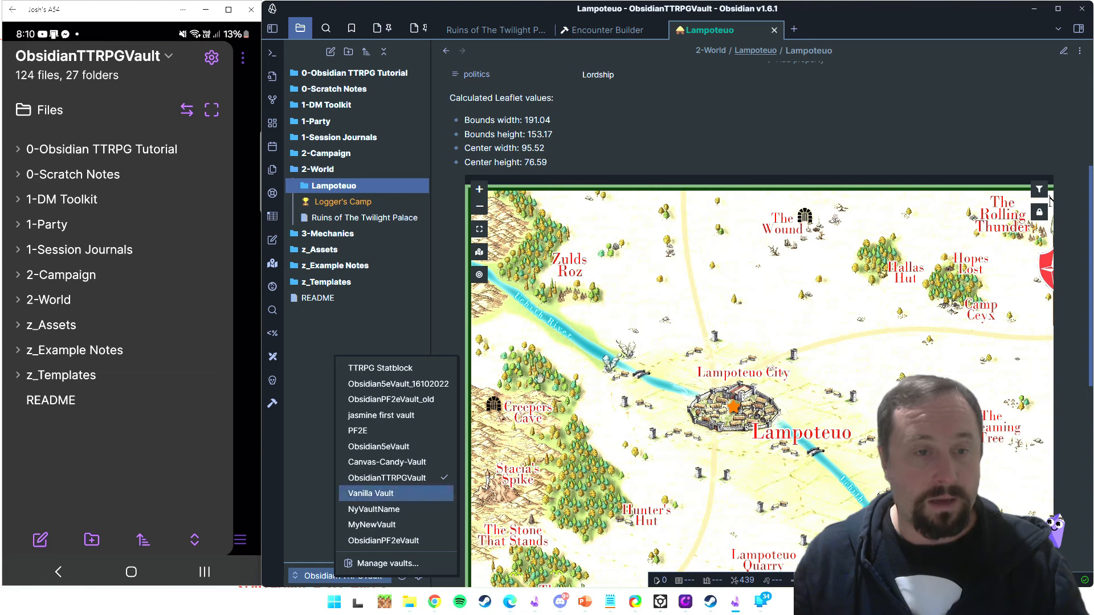
click(330, 350)
Step: Find the Image Converter plugin among the desktop vault's installed community plugins, then close the settings
click(418, 576)
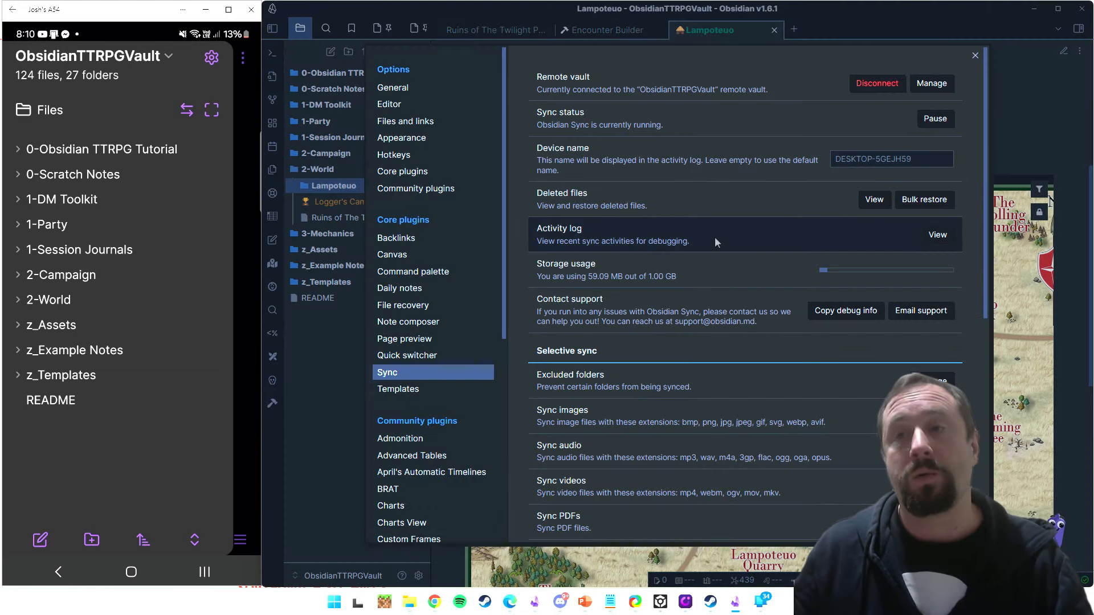
click(414, 190)
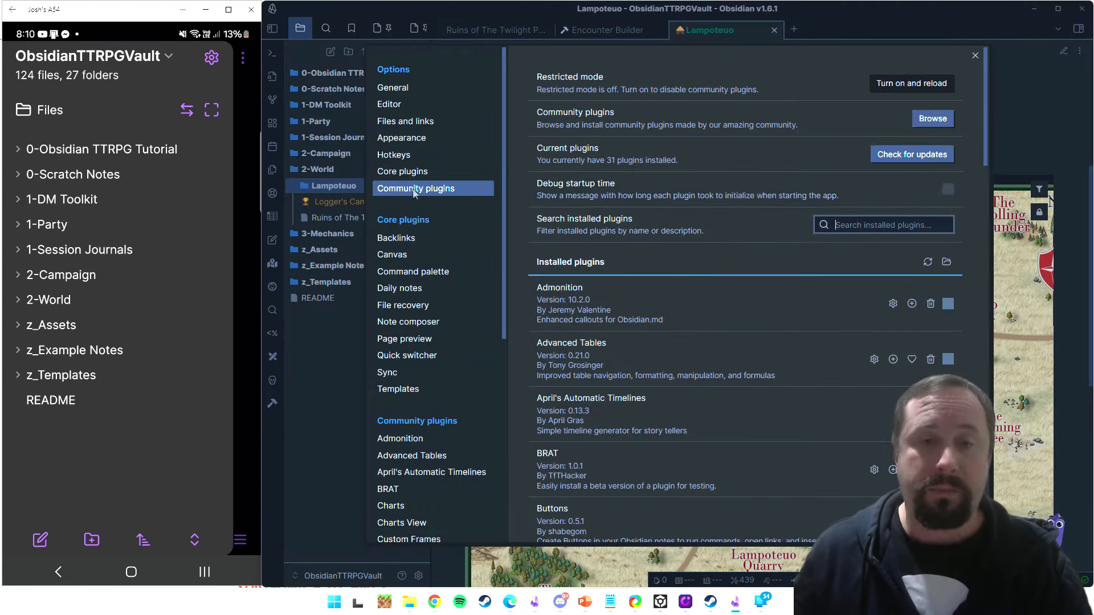
scroll(791, 202, down, 15)
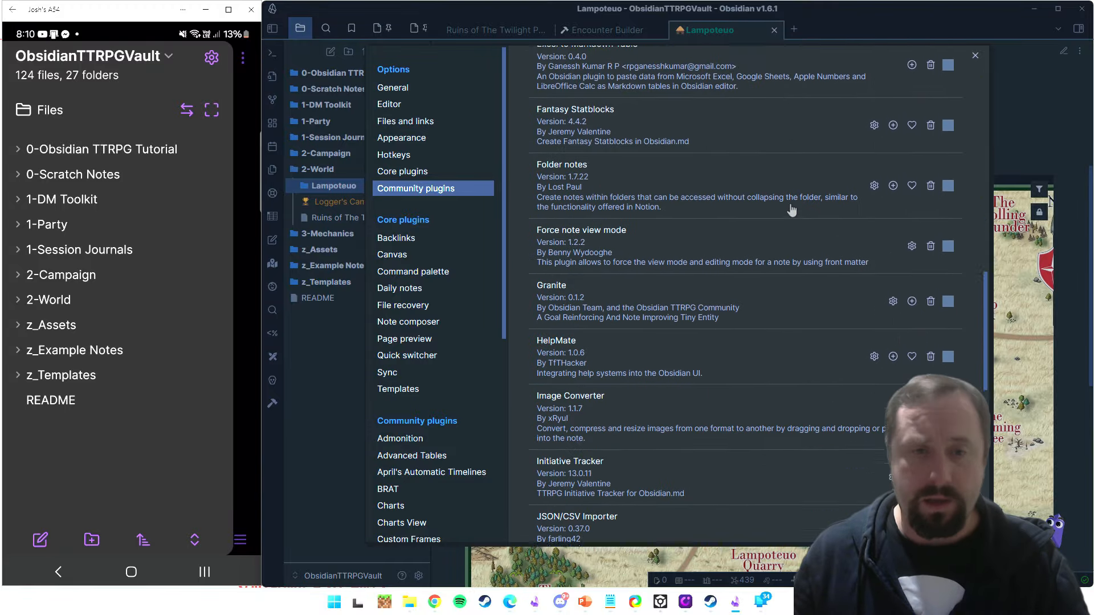
scroll(786, 212, down, 4)
scroll(763, 216, up, 1)
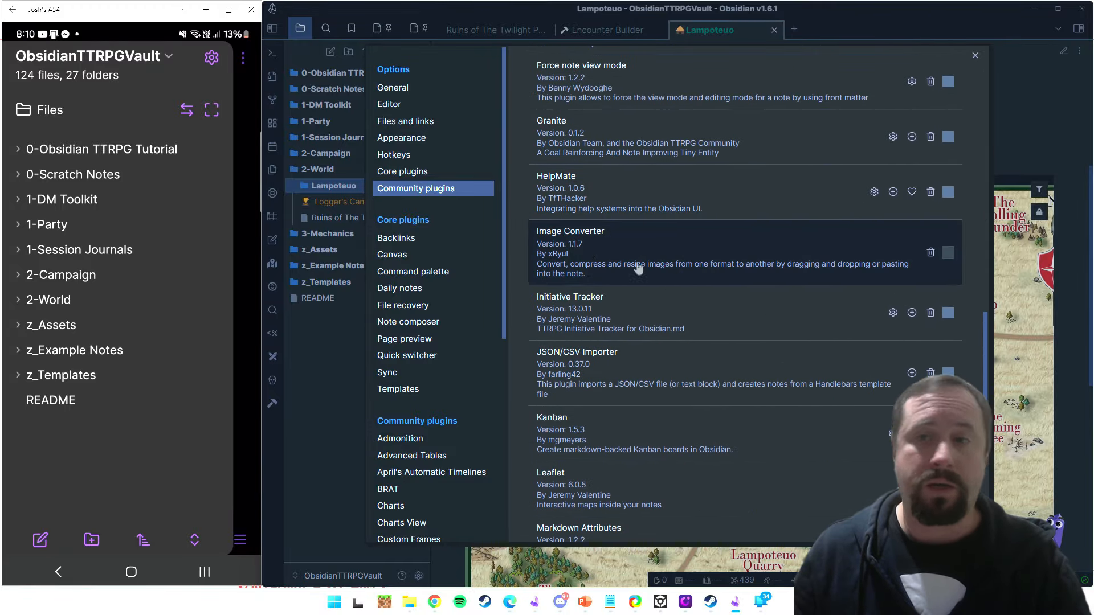
click(1035, 138)
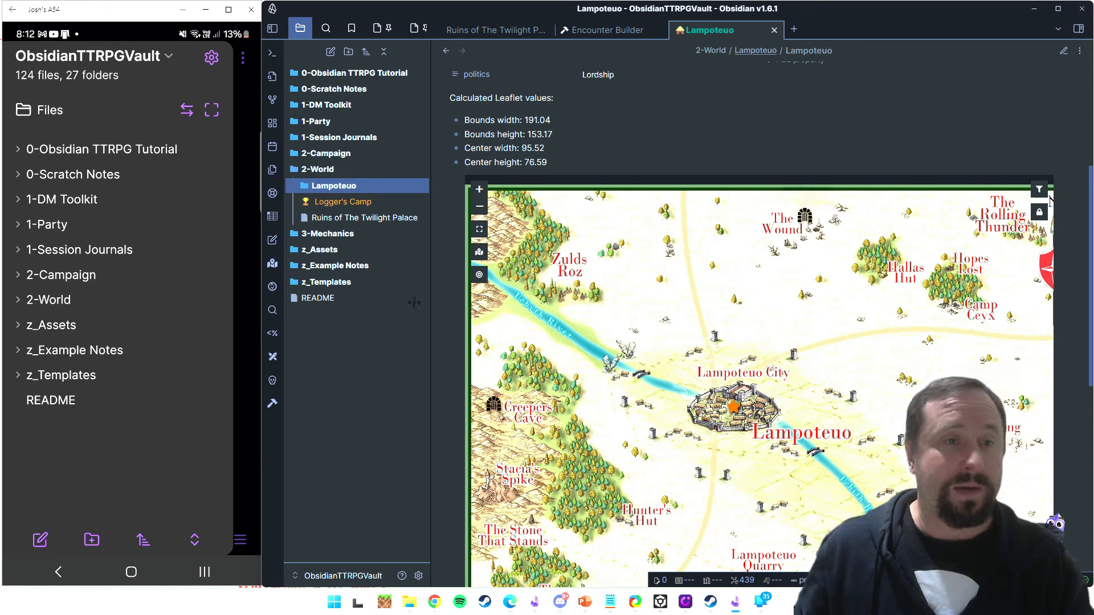
Step: Create a note titled "New Note" in the desktop vault's 2-World/Lampoteuo folder
click(331, 51)
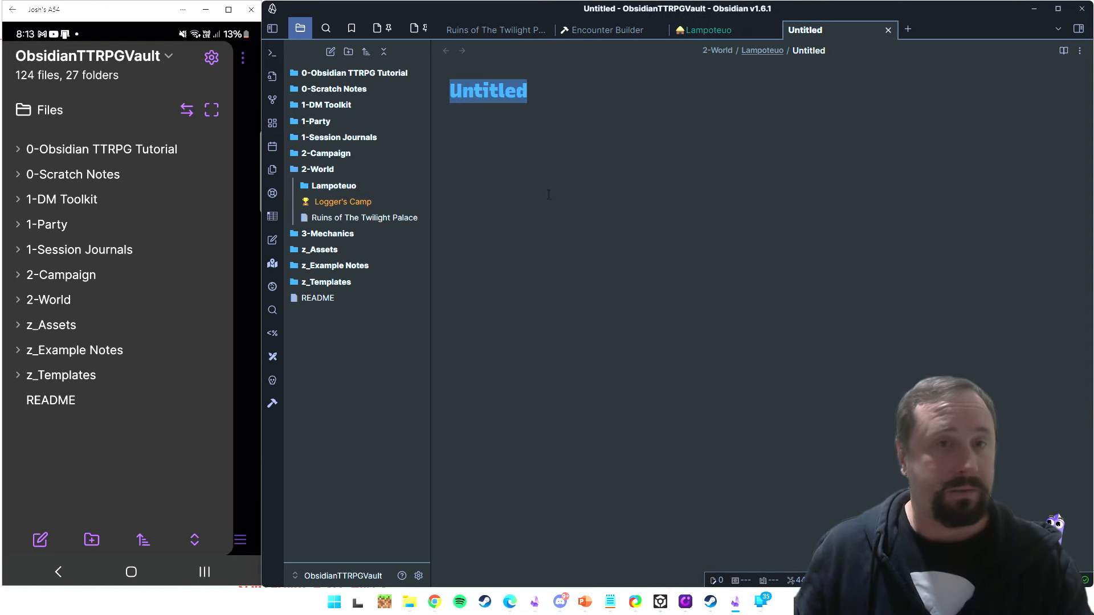
text(New Note)
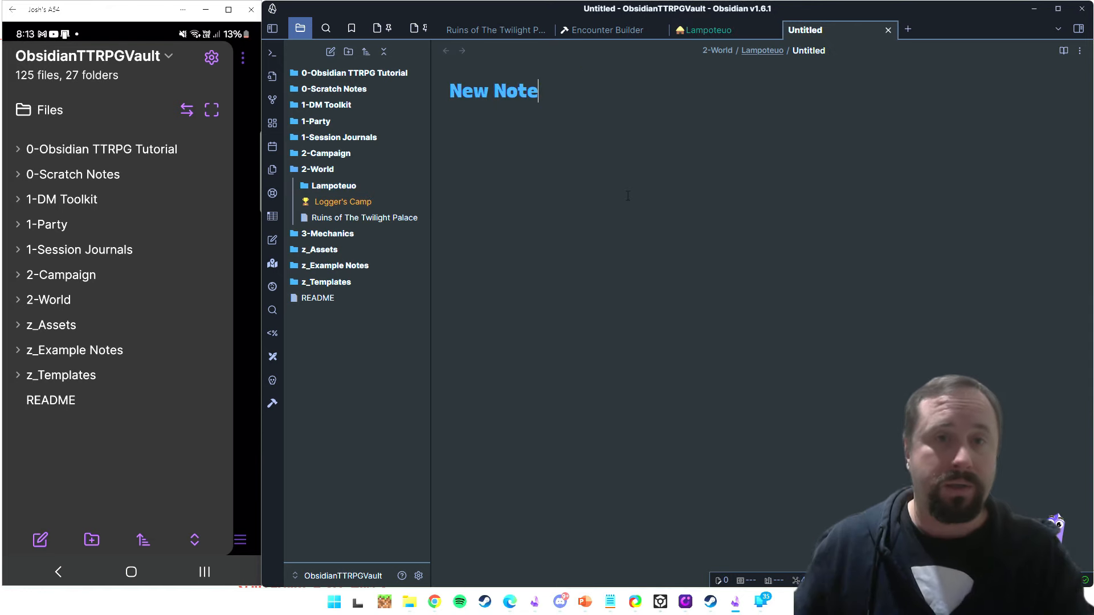
key(Return)
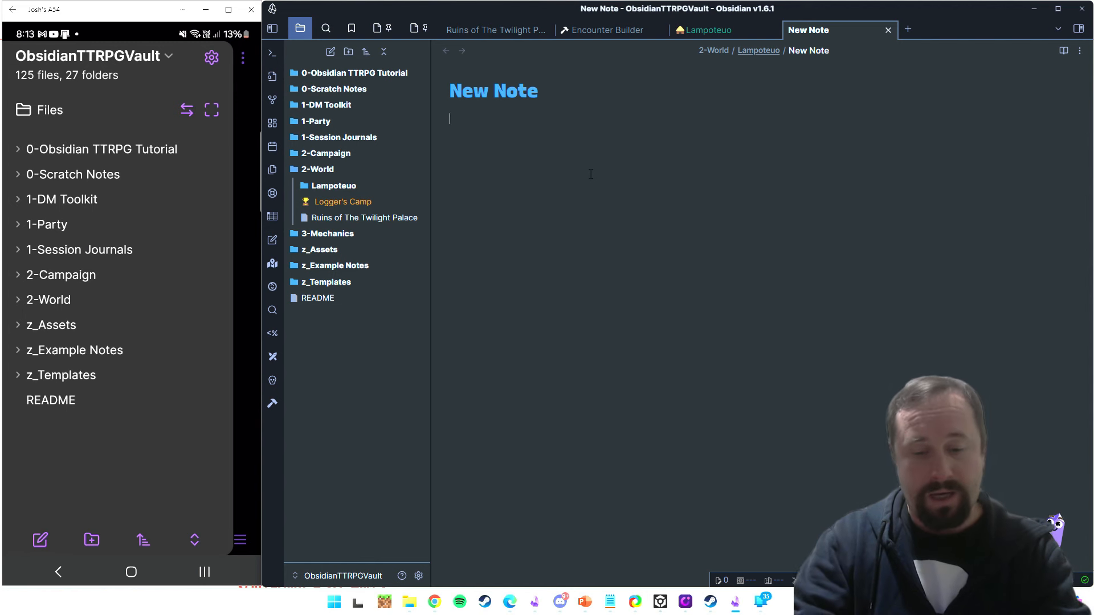
Step: Add a level-one heading reading "Heading" to the body of New Note and start a line below it
text(##)
key(BackSpace)
key(BackSpace)
text(#)
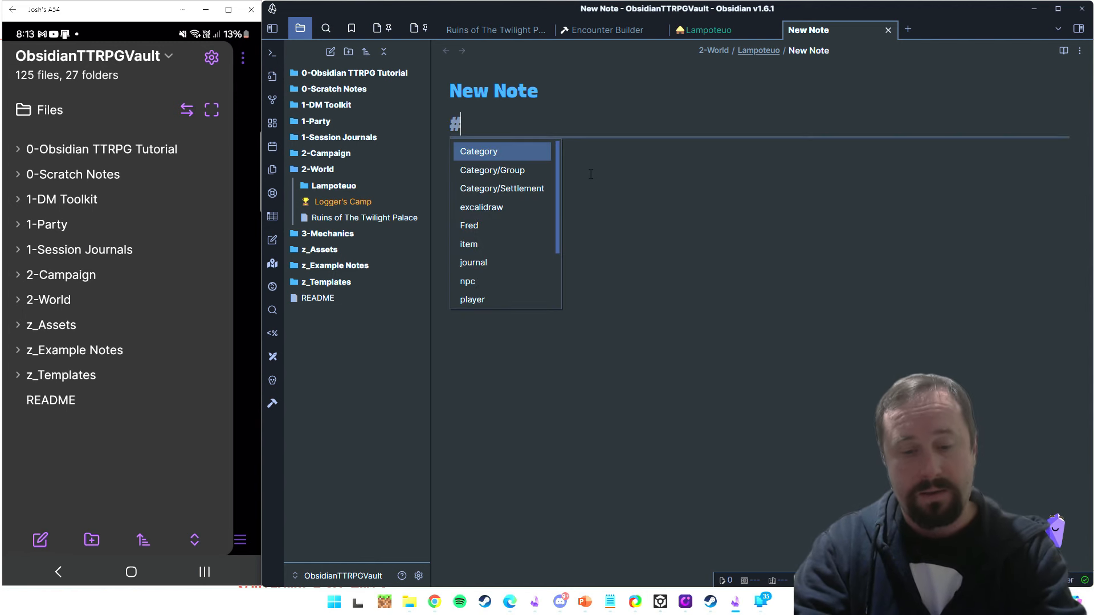
text(Heading)
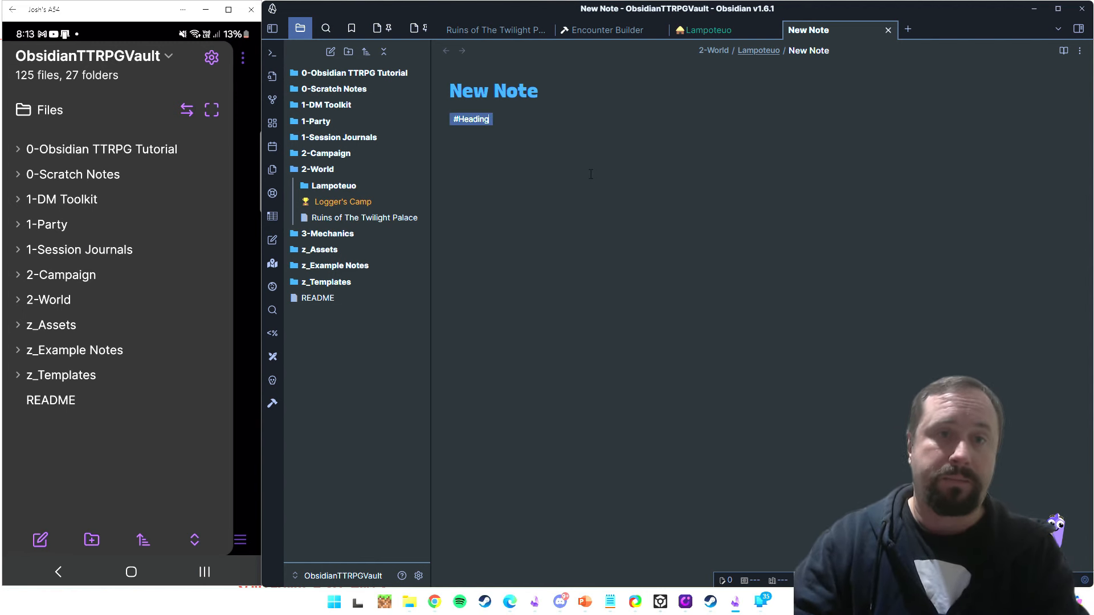
key(Home)
key(Right)
key(End)
key(Return)
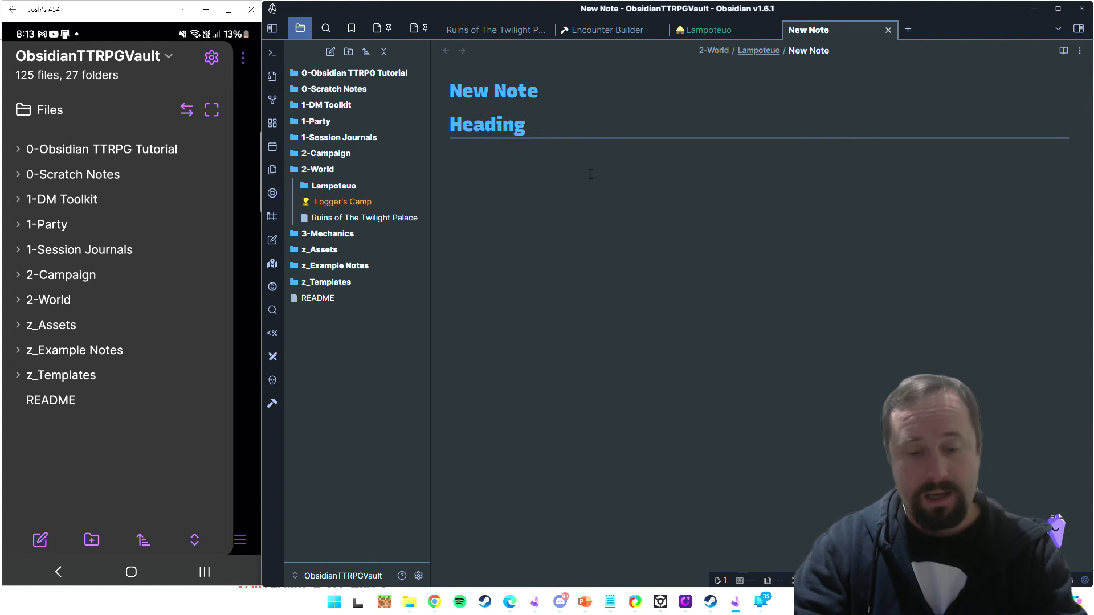
Step: Add the text "Content" below the heading in the desktop vault's New Note, without inserting the suggested link
text(Content)
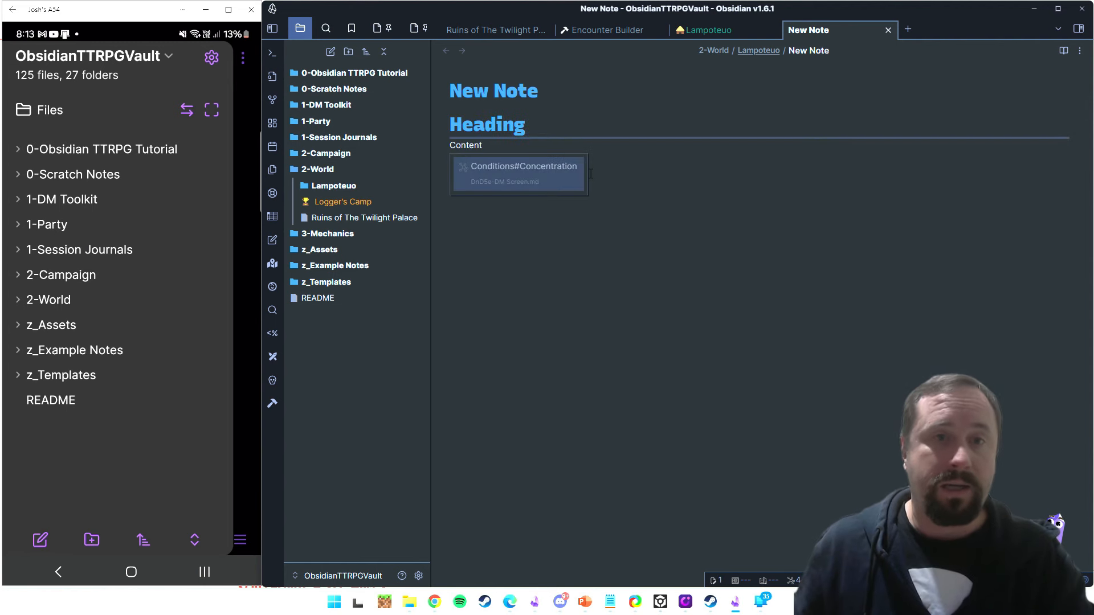
key(Escape)
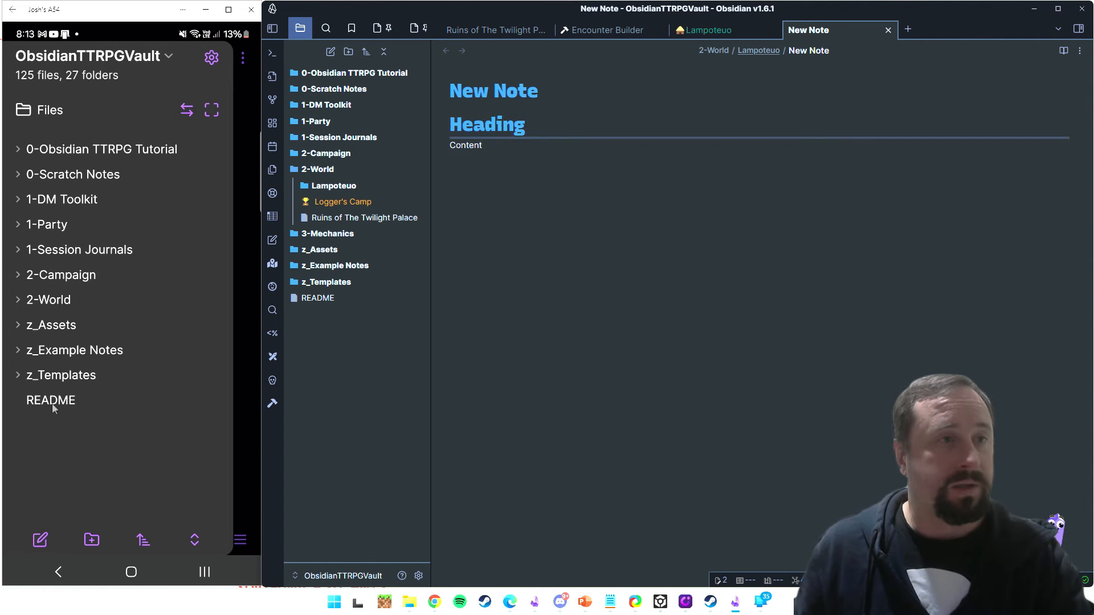
click(626, 254)
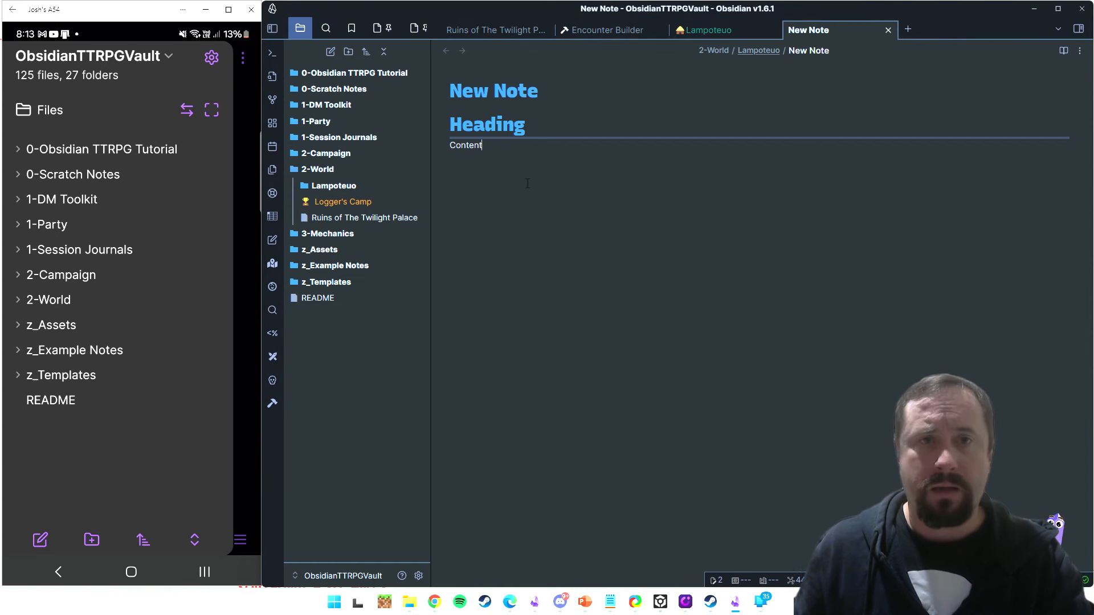
click(335, 364)
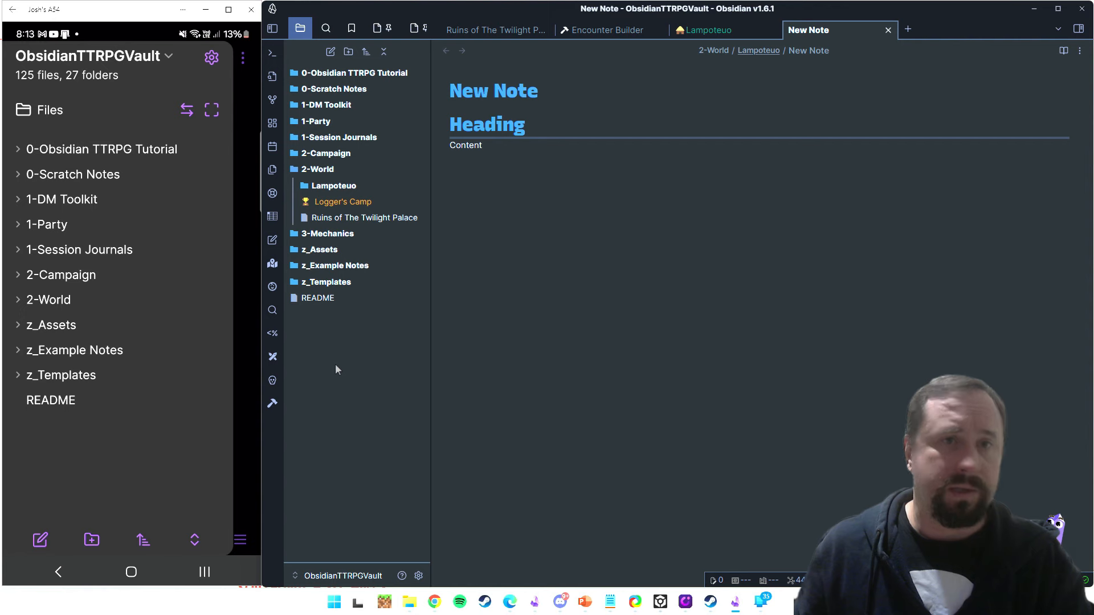
click(623, 262)
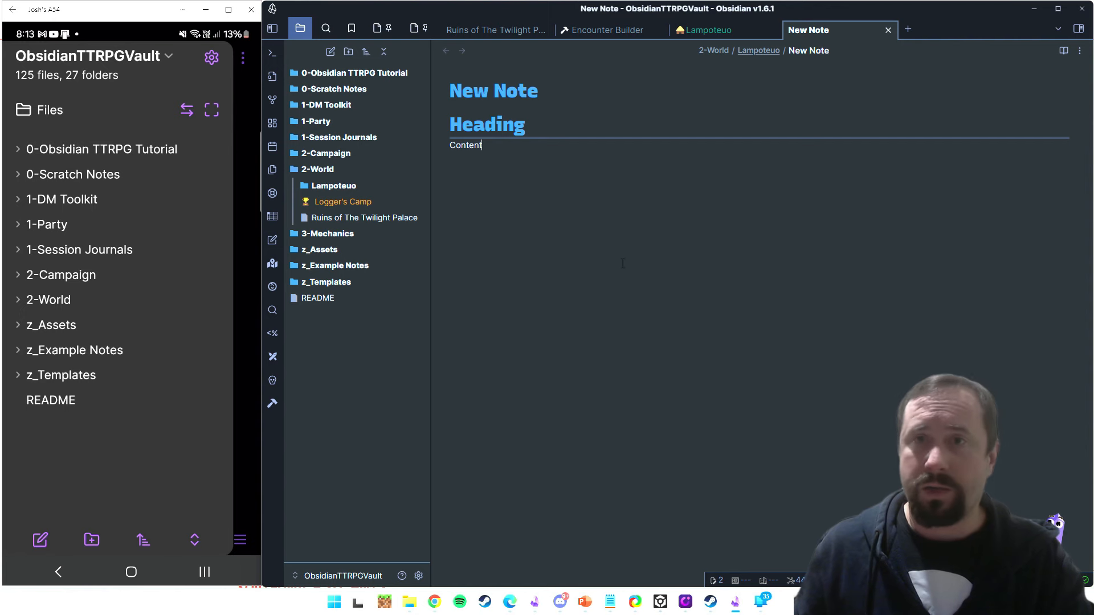
Step: Move New Note from the desktop vault's 2-World/Lampoteuo folder to the vault root and open it there
click(322, 189)
click(302, 187)
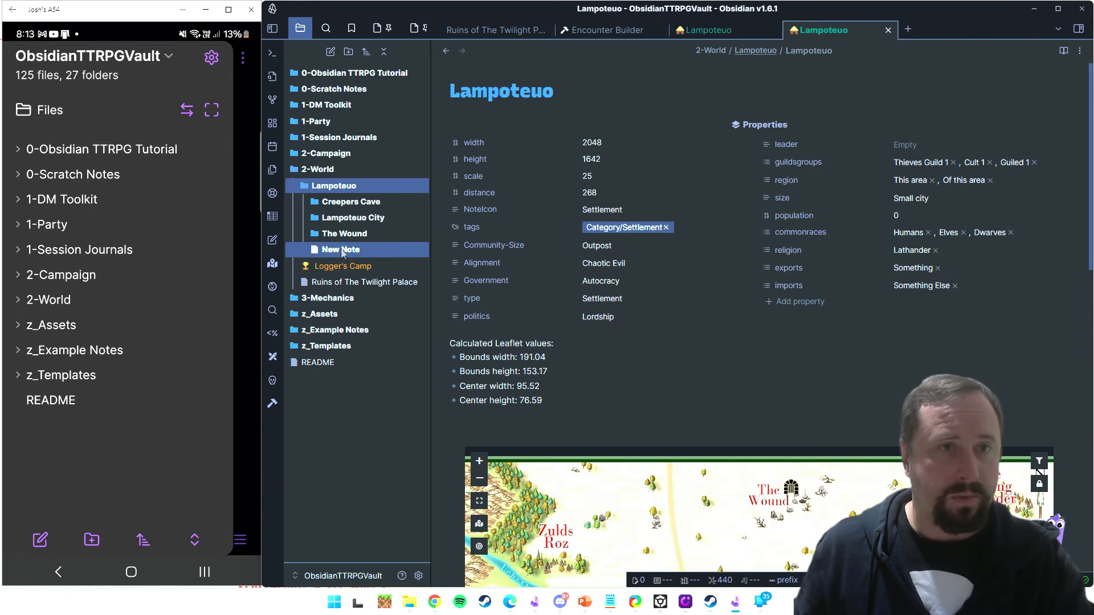
drag(341, 251, 325, 405)
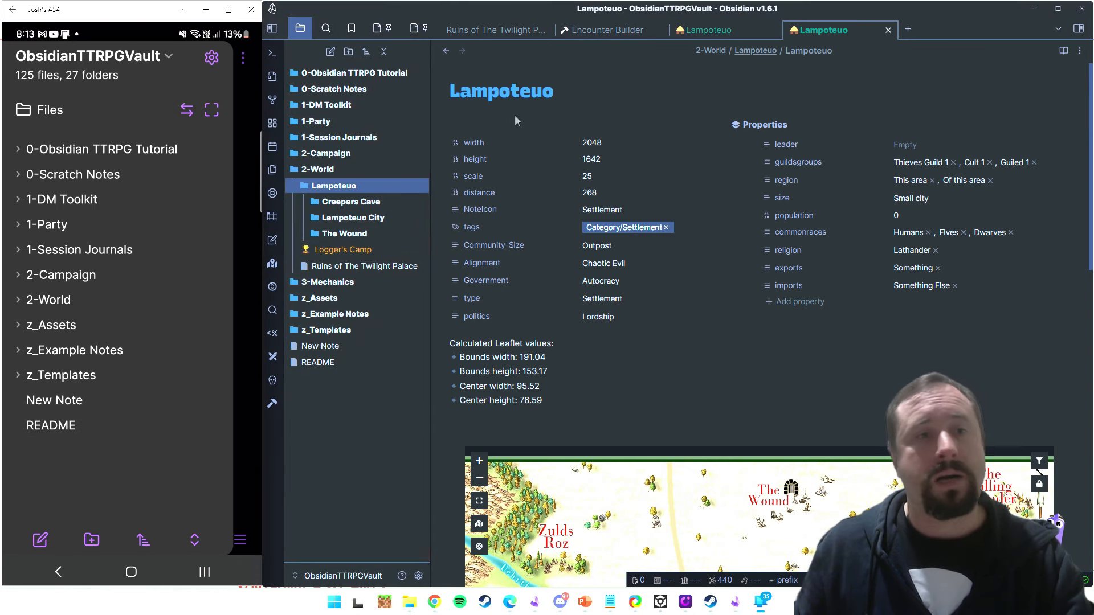
click(320, 346)
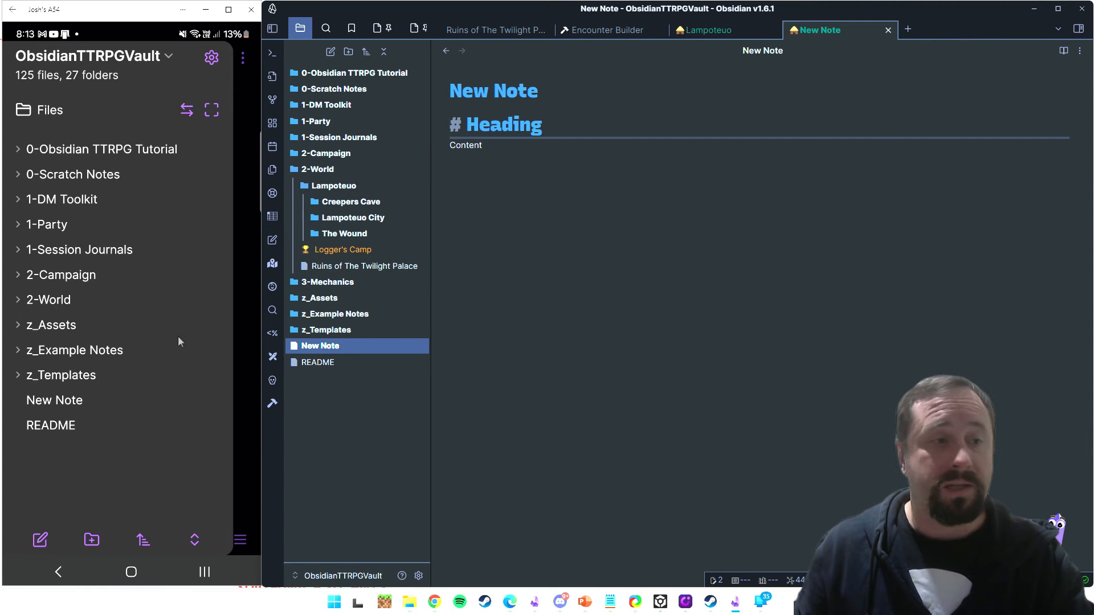
Step: Open New Note on the phone and add "New COntent made from Mobile" below Content, leaving a blank line between
click(63, 400)
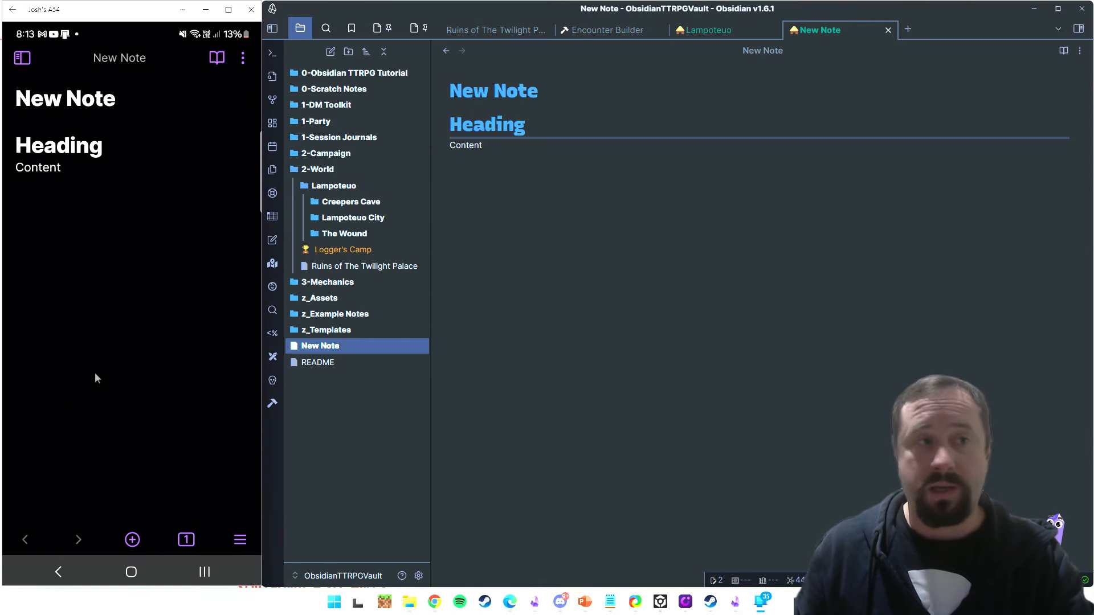
click(66, 201)
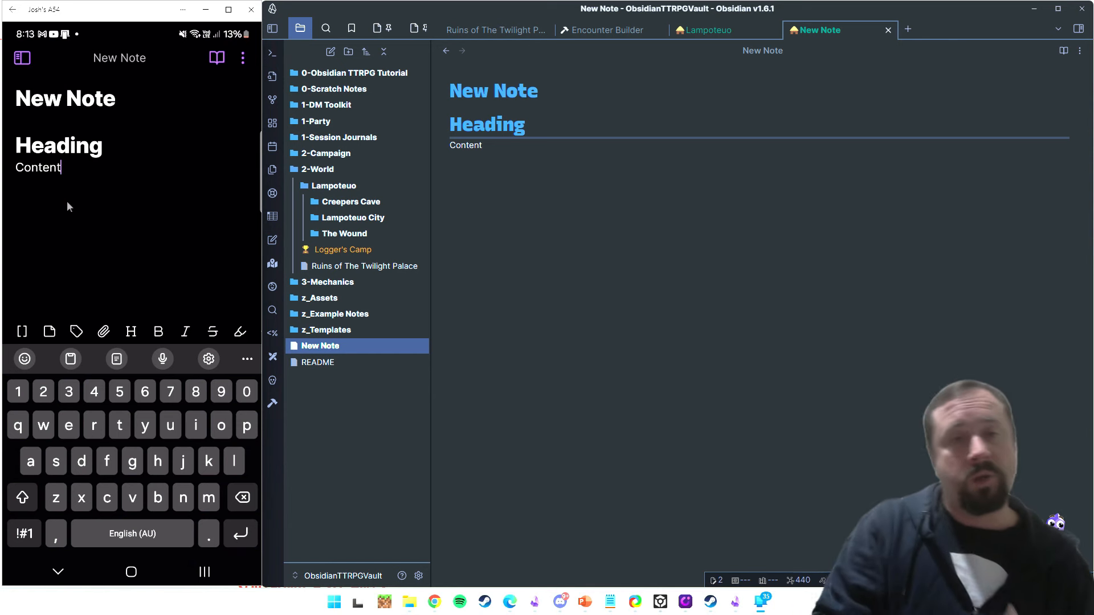
key(Return)
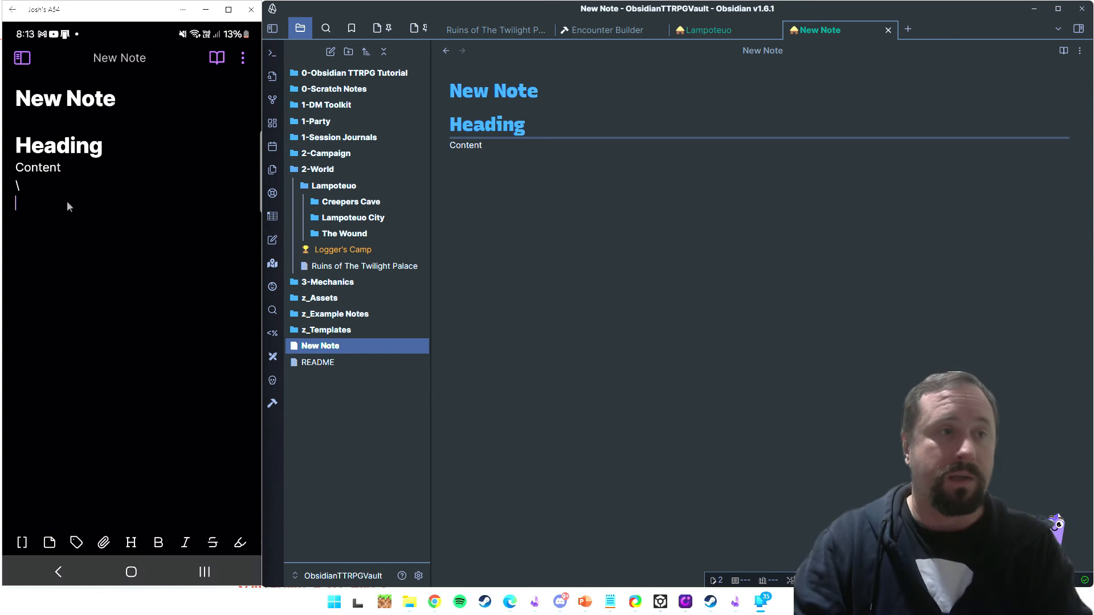
key(Return)
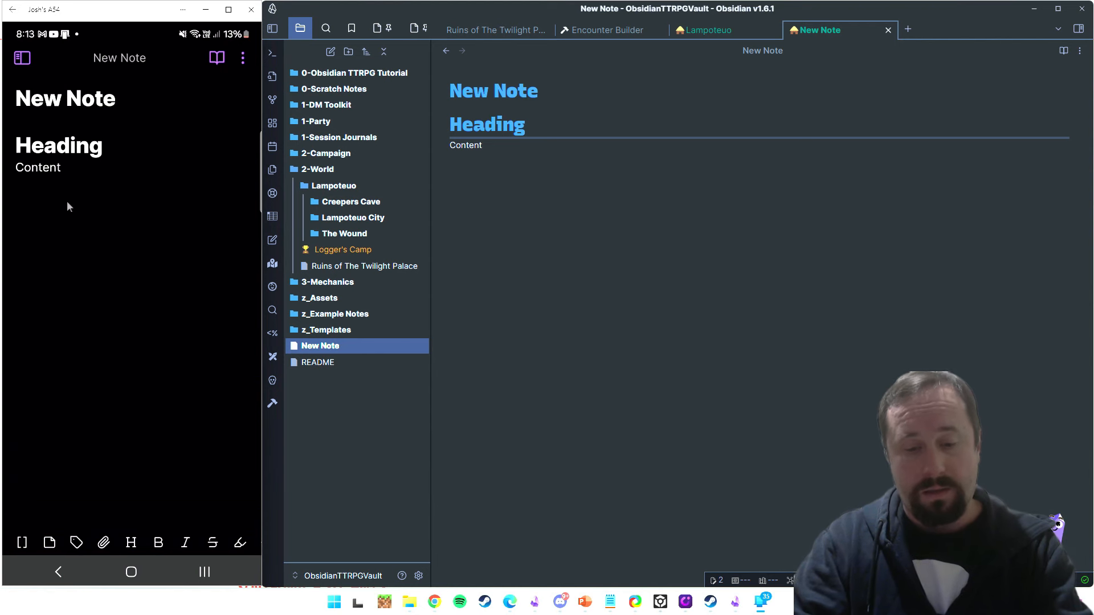
text(New COntent made fdrom)
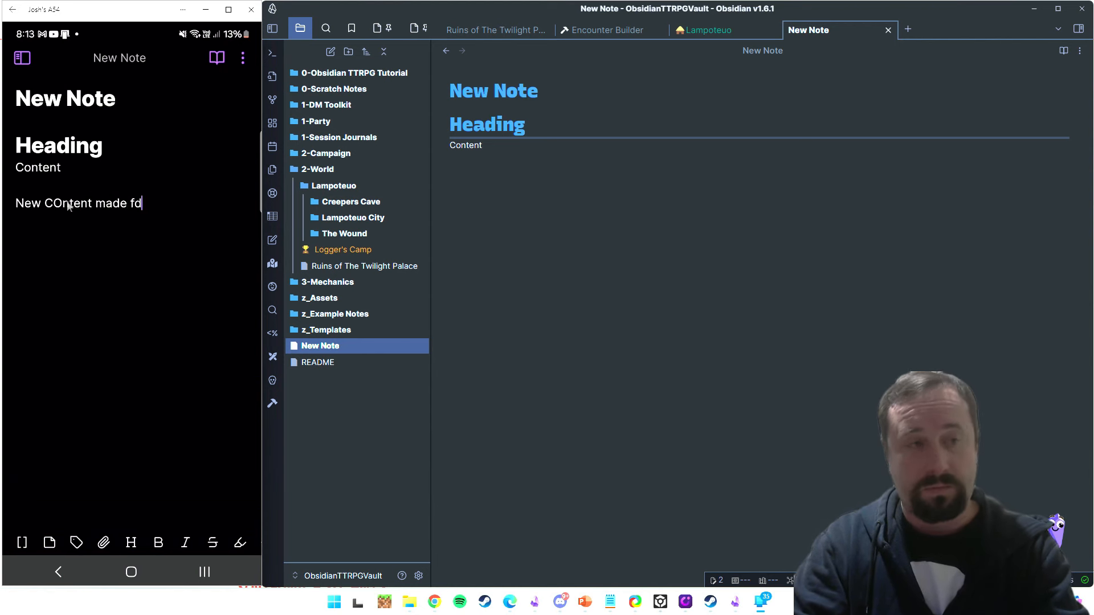
key(BackSpace)
key(BackSpace)
key(BackSpace)
key(BackSpace)
text(rom Mobile)
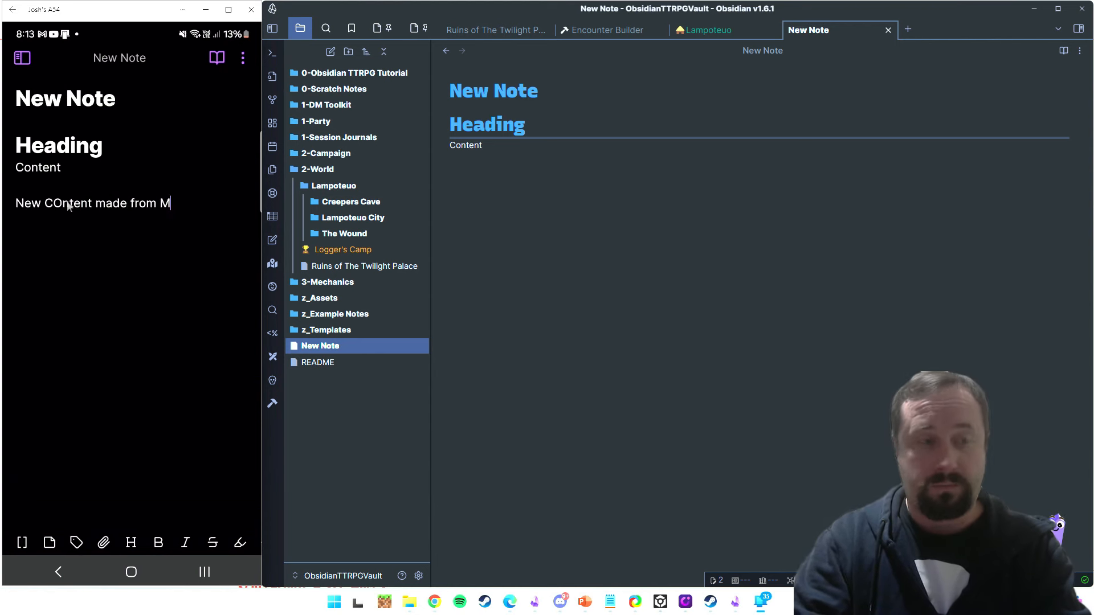
click(85, 246)
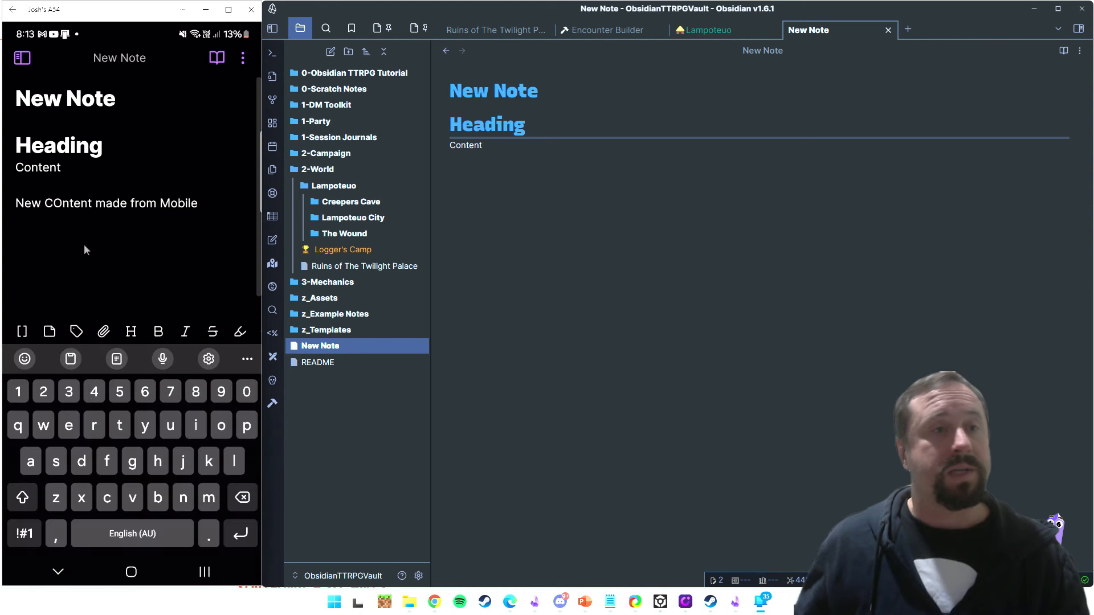
Step: In the desktop copy of New Note, correct "COntent" to "Content" in the line made from mobile
click(554, 276)
click(203, 203)
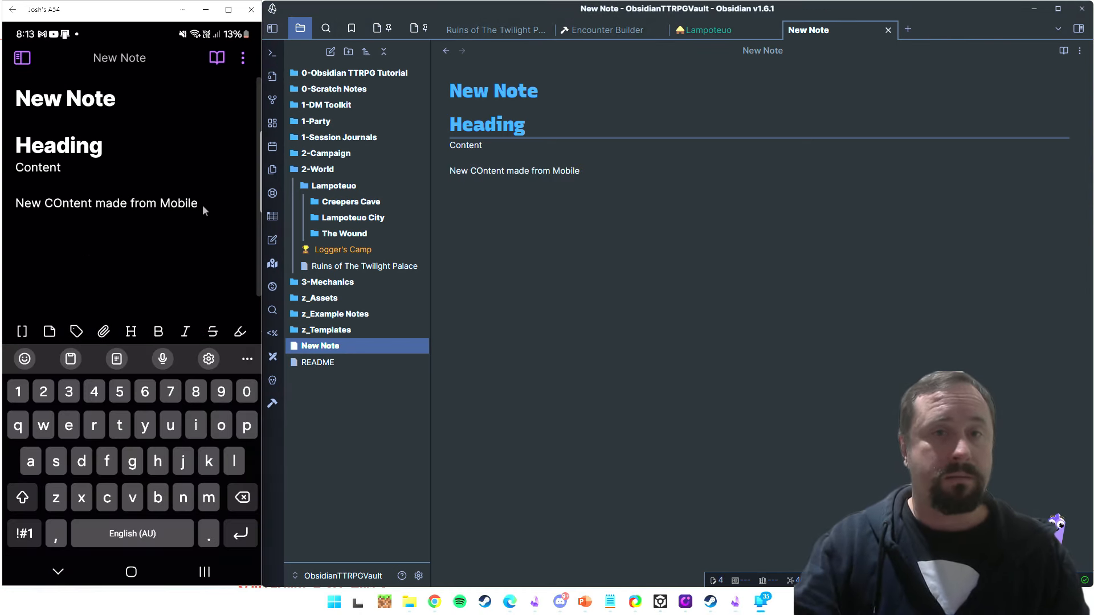
click(494, 168)
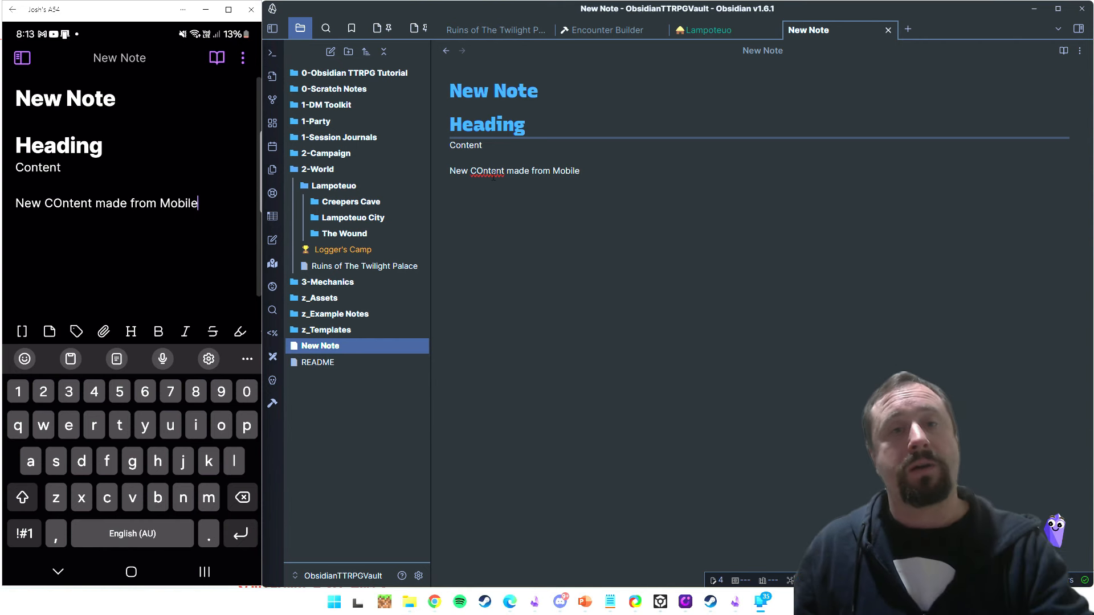
click(481, 171)
key(BackSpace)
text(o)
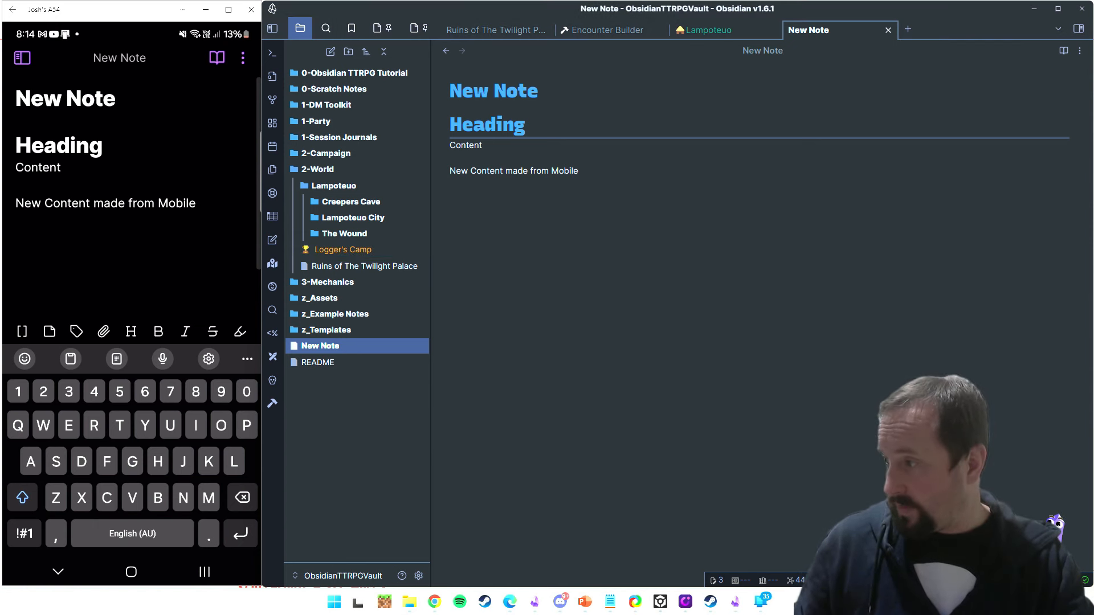
Step: Insert the Beginner Box Adventure cover image from the browser's Pathfinder source library below the last line of the desktop New Note
key(alt+Tab)
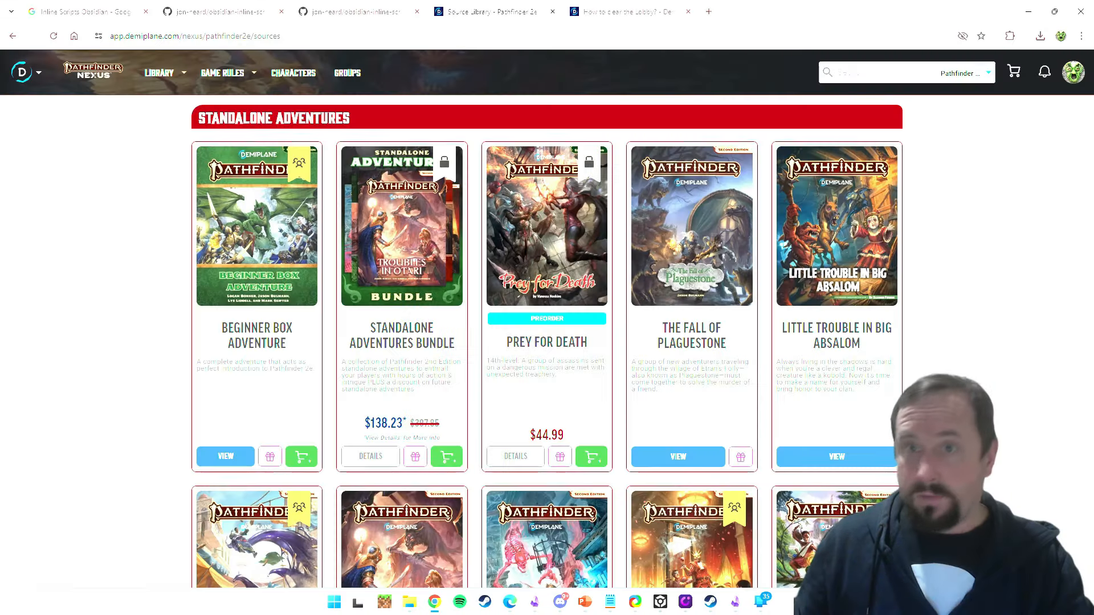
key(alt+Tab)
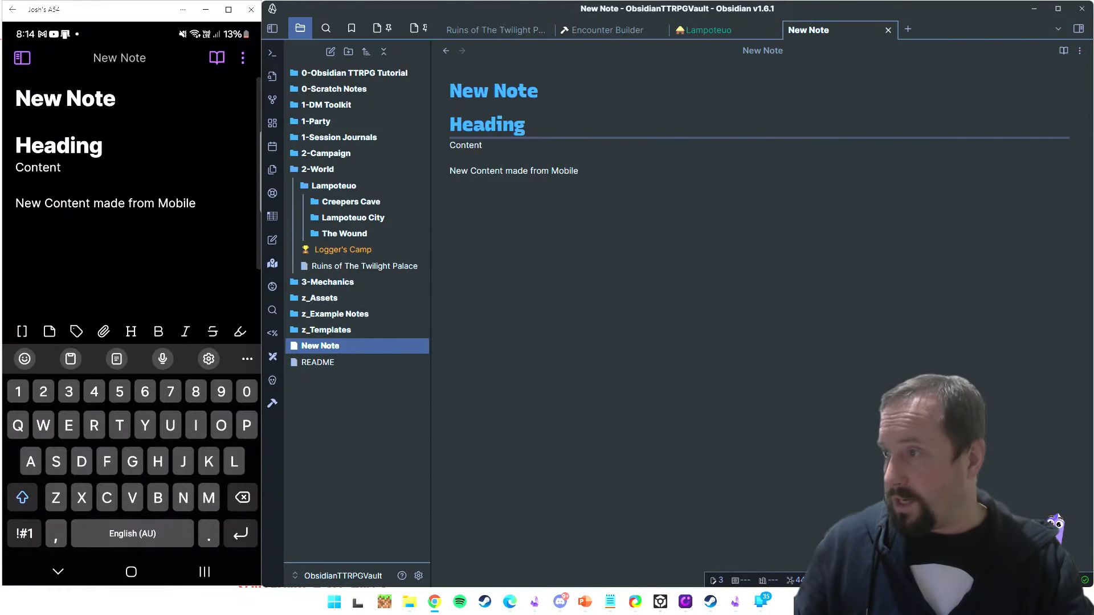
drag(1092, 194, 510, 264)
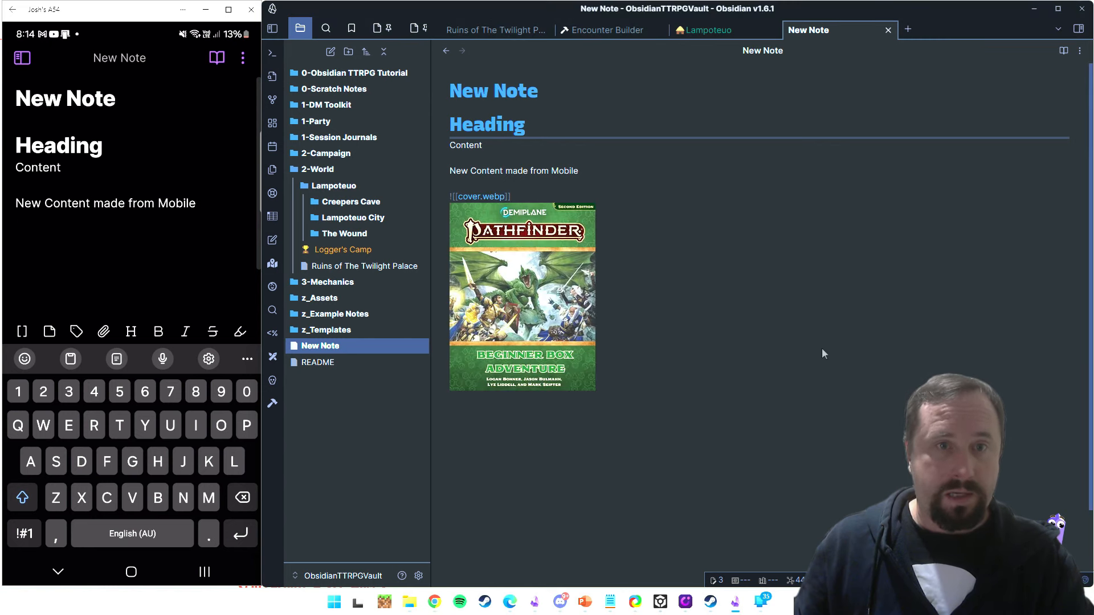
click(618, 190)
Step: Examine New Note on the phone and compare its cover image with the desktop copy
scroll(182, 271, down, 3)
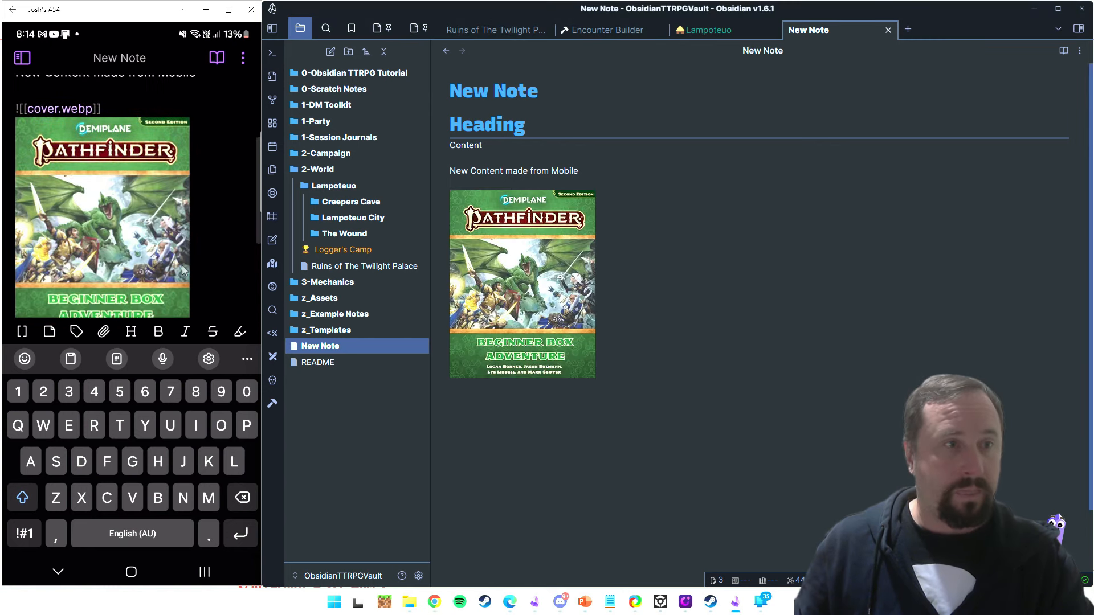
scroll(182, 267, up, 3)
click(672, 252)
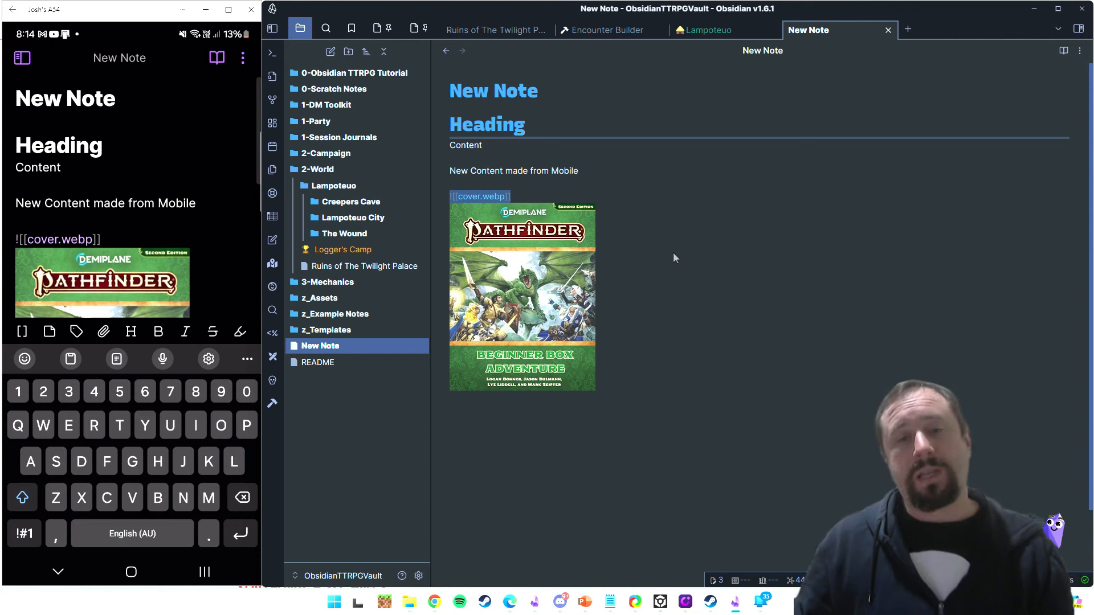
click(670, 476)
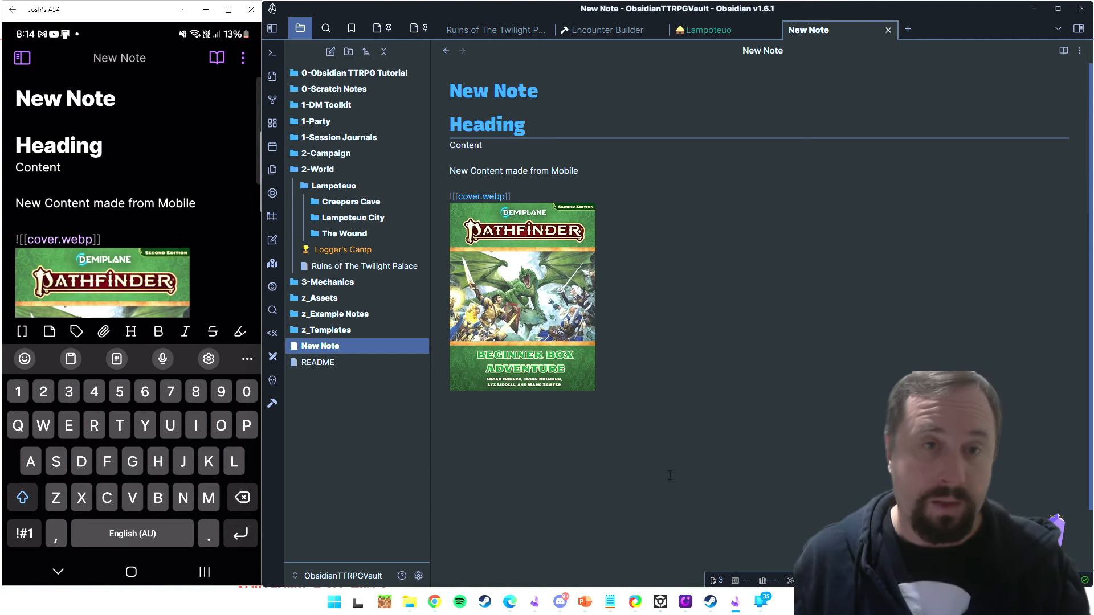
click(221, 264)
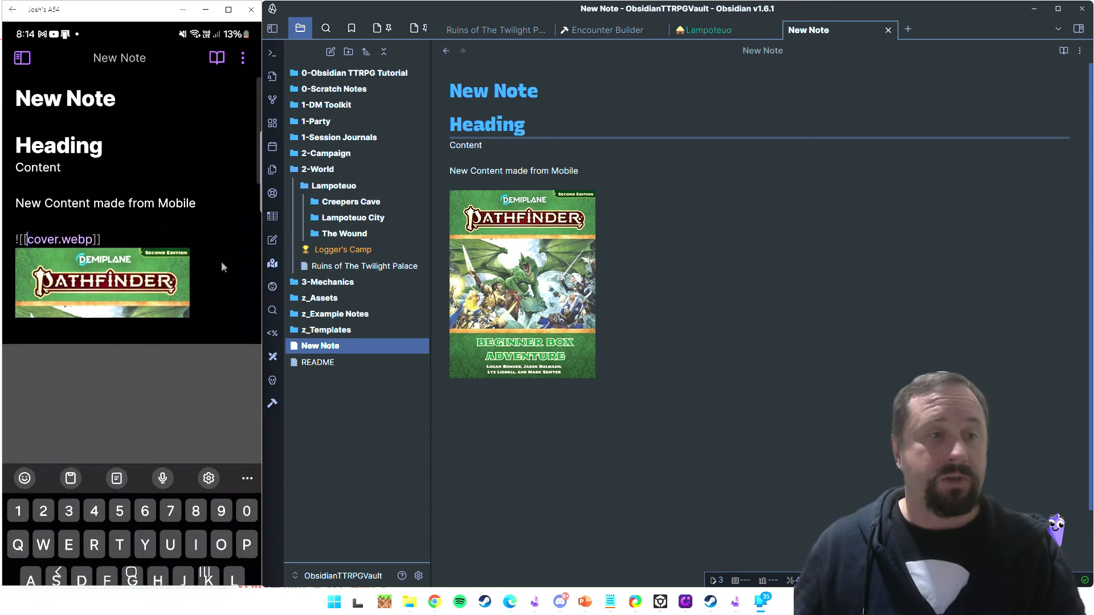
click(223, 207)
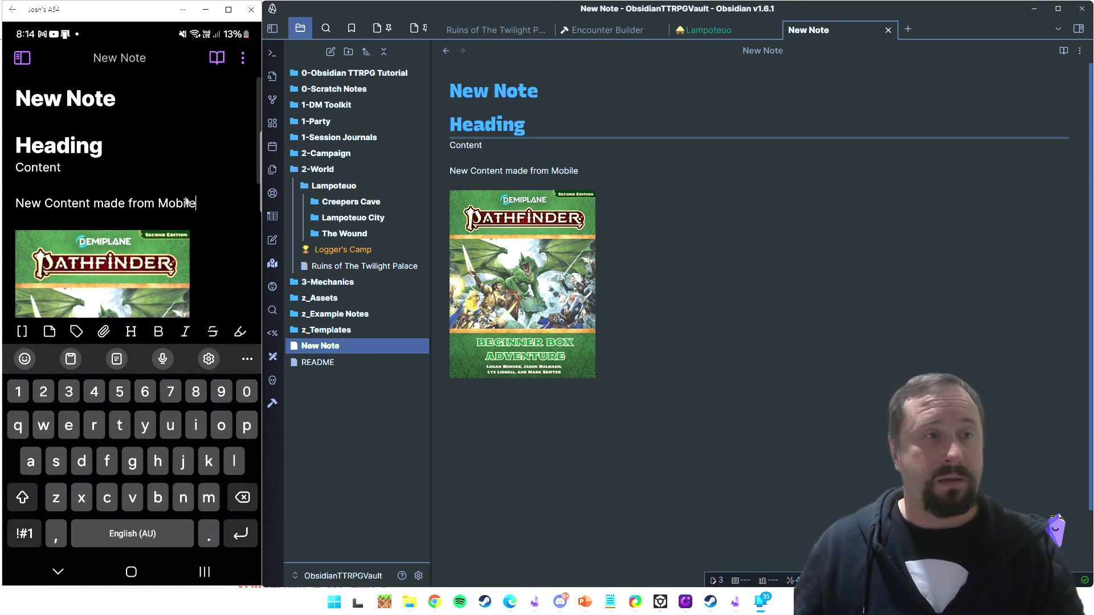
click(111, 180)
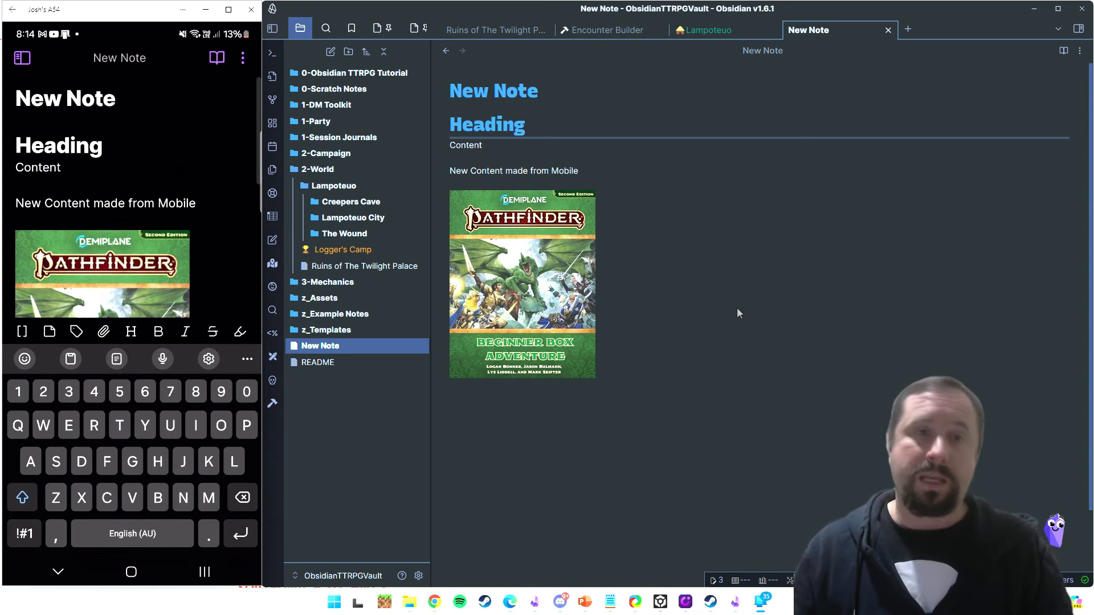
Step: Write "this is the" on a new line below the cover image in the desktop New Note
click(569, 453)
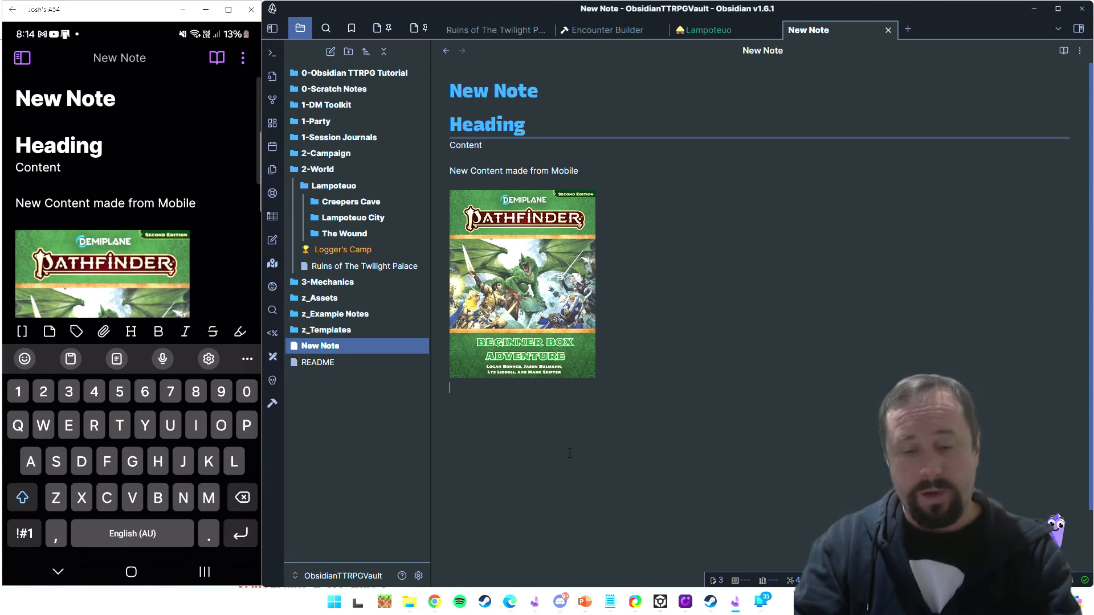
text(this is the)
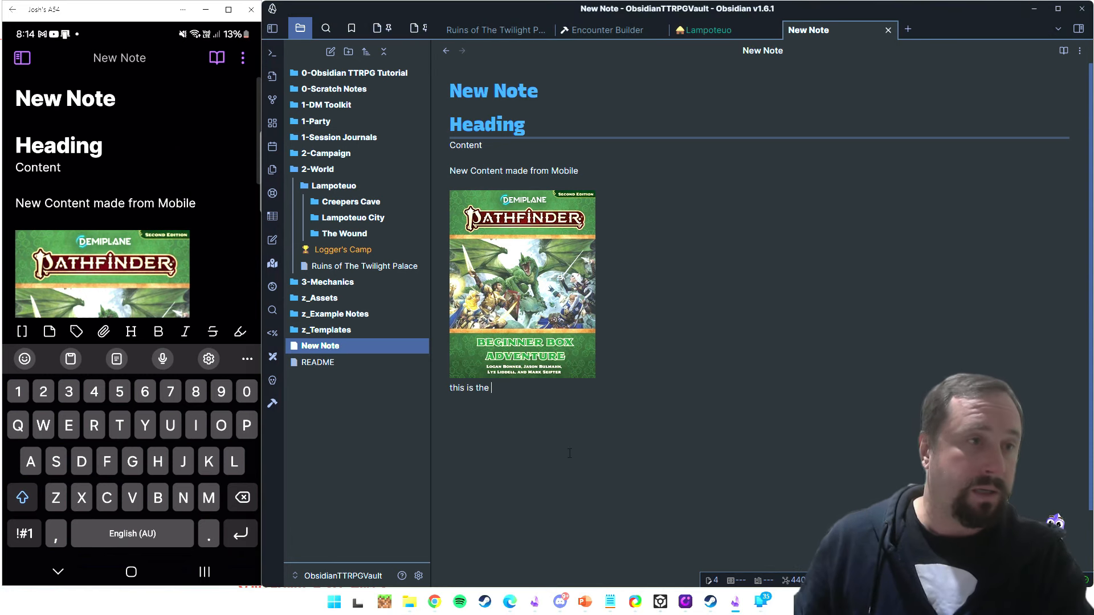
Step: Add the line "This is the cat in the jhat who sat on the mat" below "Content" in the desktop New Note
click(489, 157)
key(Return)
key(Return)
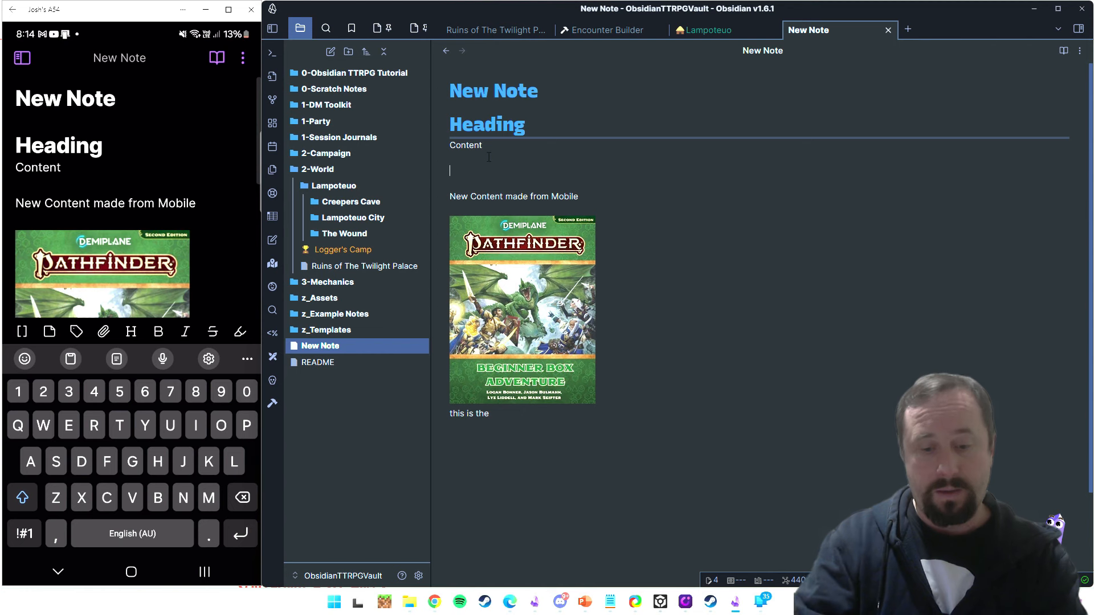
text(This is the cat in )
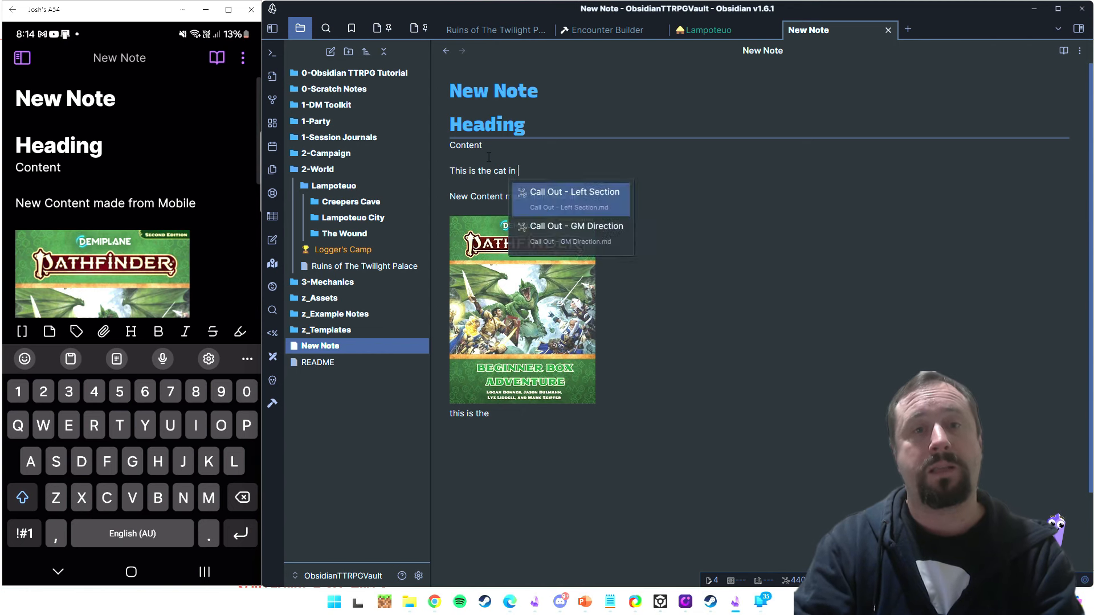
text(t)
text(jha)
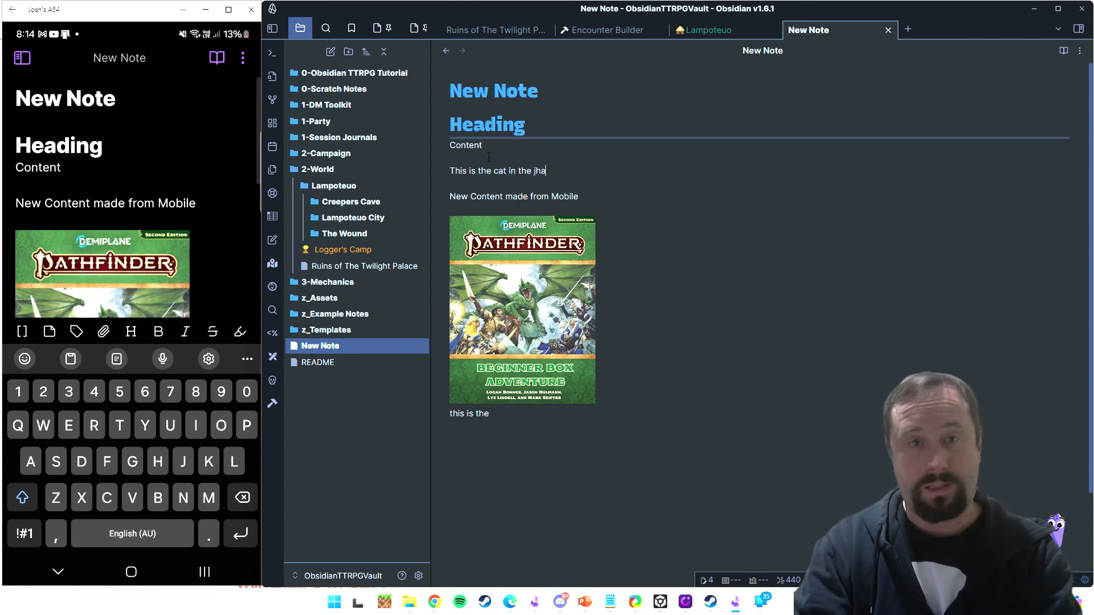
text(t who sat on the mat)
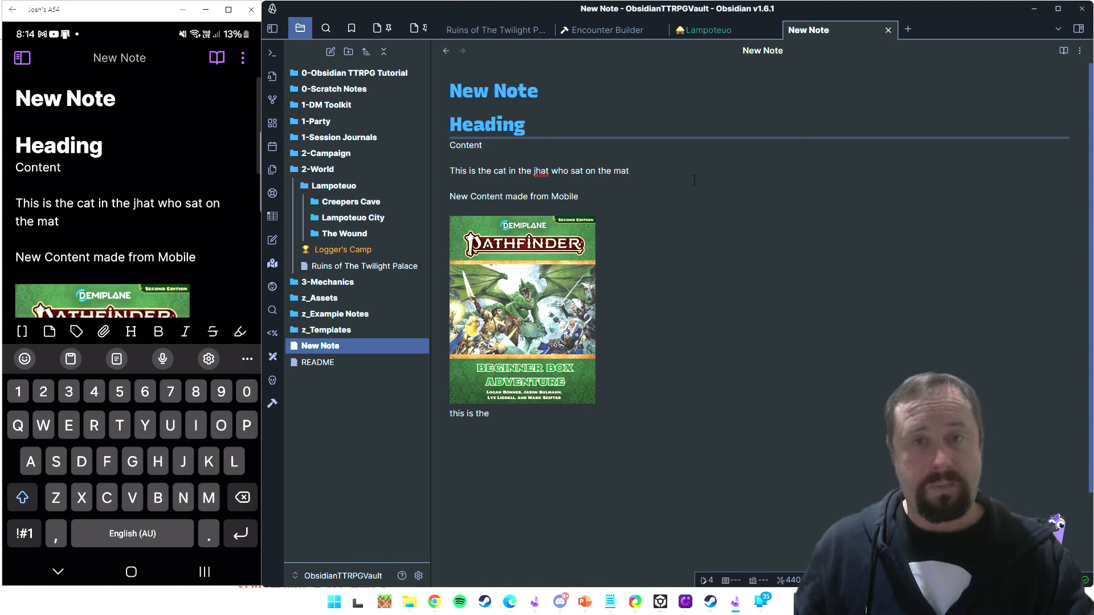
Step: Extend the cat sentence in the desktop New Note with ". If we keep typing but maybe a bit slower"
text(. If)
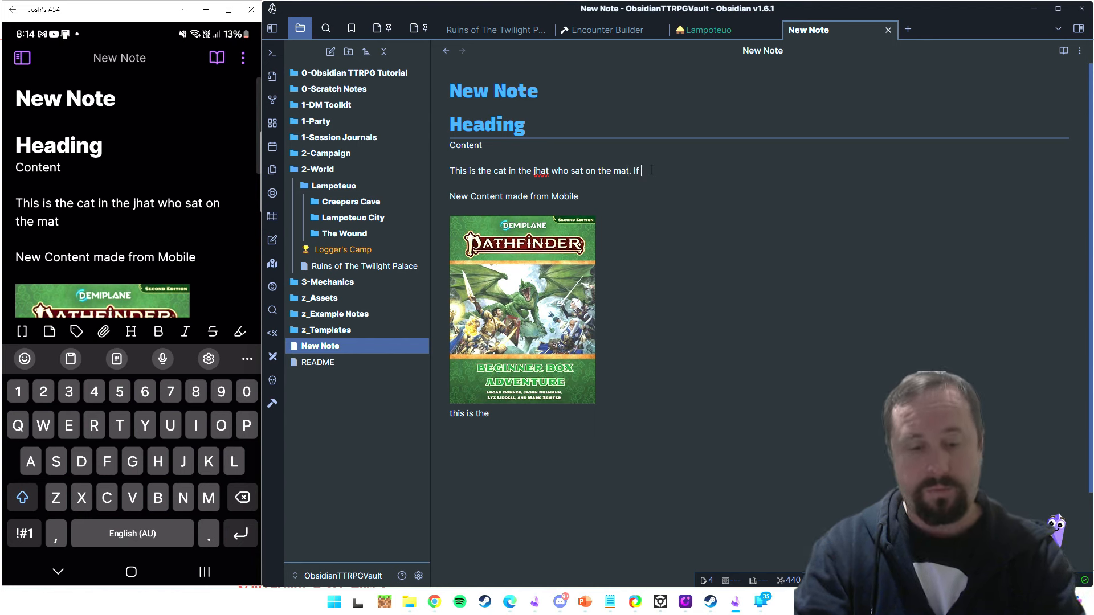
text( we keep typing )
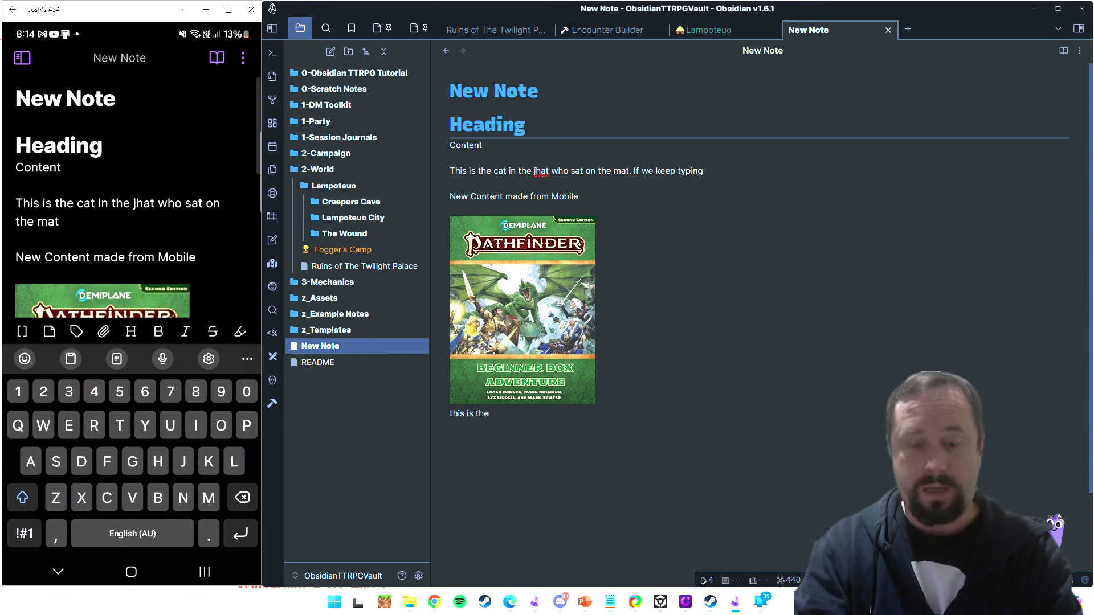
text(but maybe a )
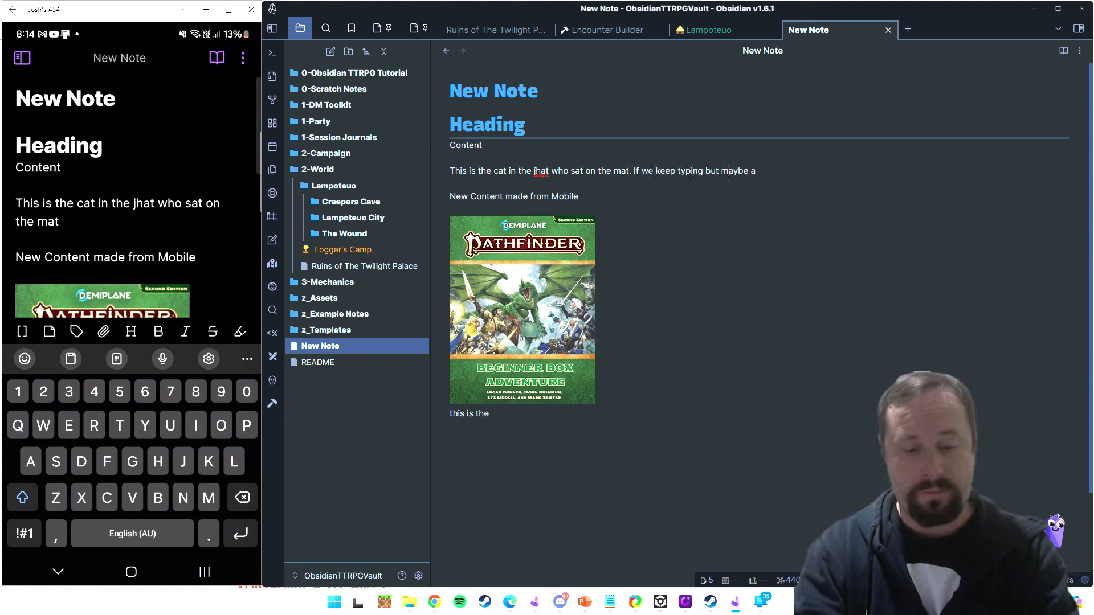
text(bit slower)
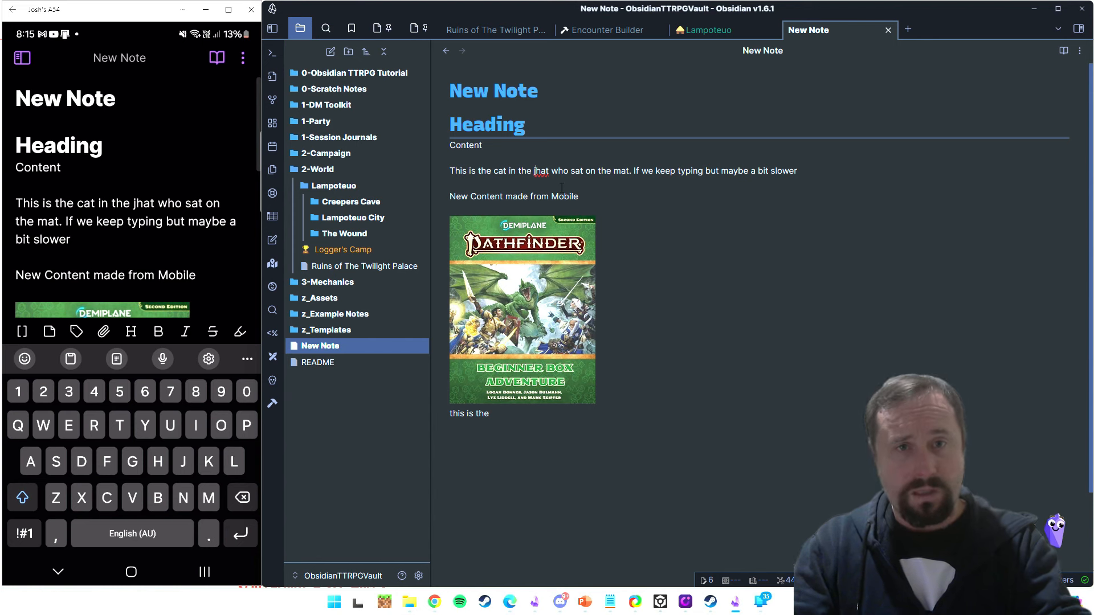
Step: Correct "jhat" to "hat" in the cat sentence of the desktop New Note
key(Delete)
key(Delete)
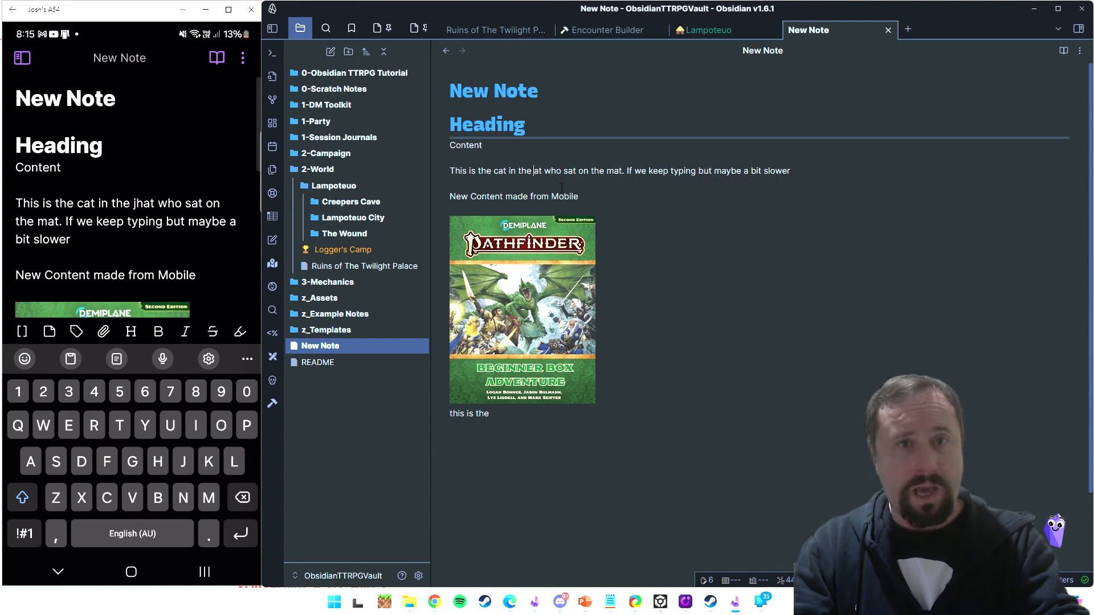
text(h)
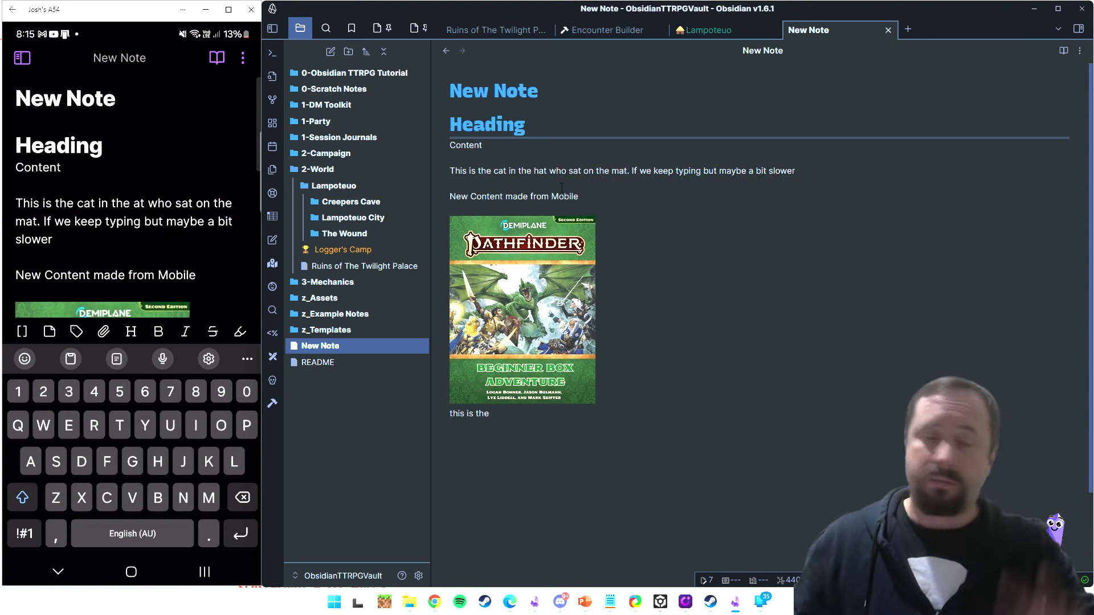
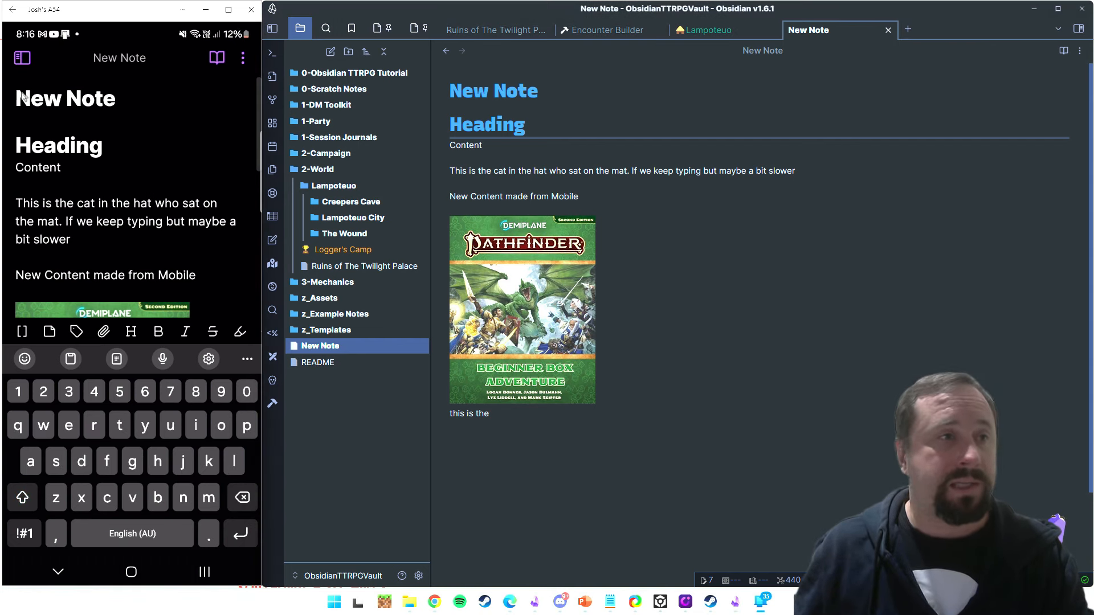
Step: Show the vault's file list on the phone and return to editing the desktop New Note
click(23, 58)
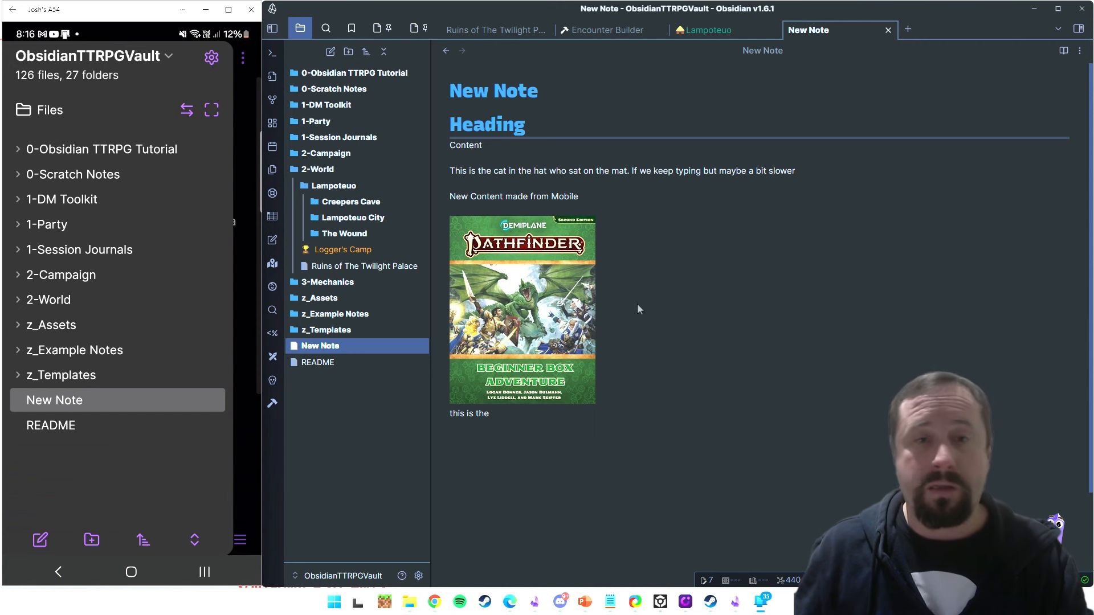
click(736, 300)
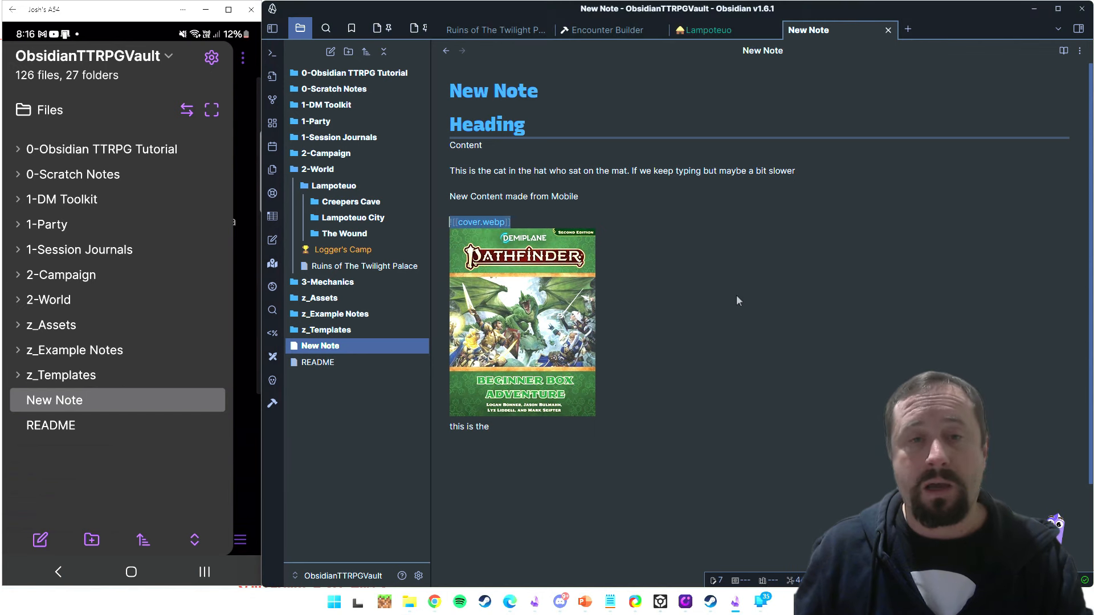
click(600, 194)
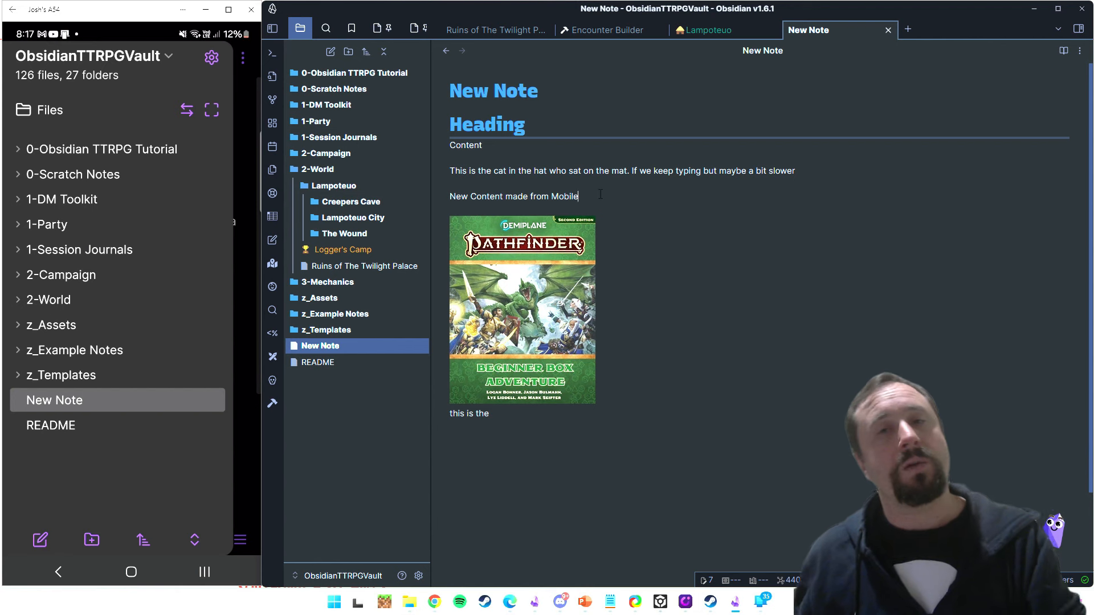
click(639, 403)
Step: Reveal New Note in the system file explorer and open the vault's .obsidian plugins folder
right_click(331, 349)
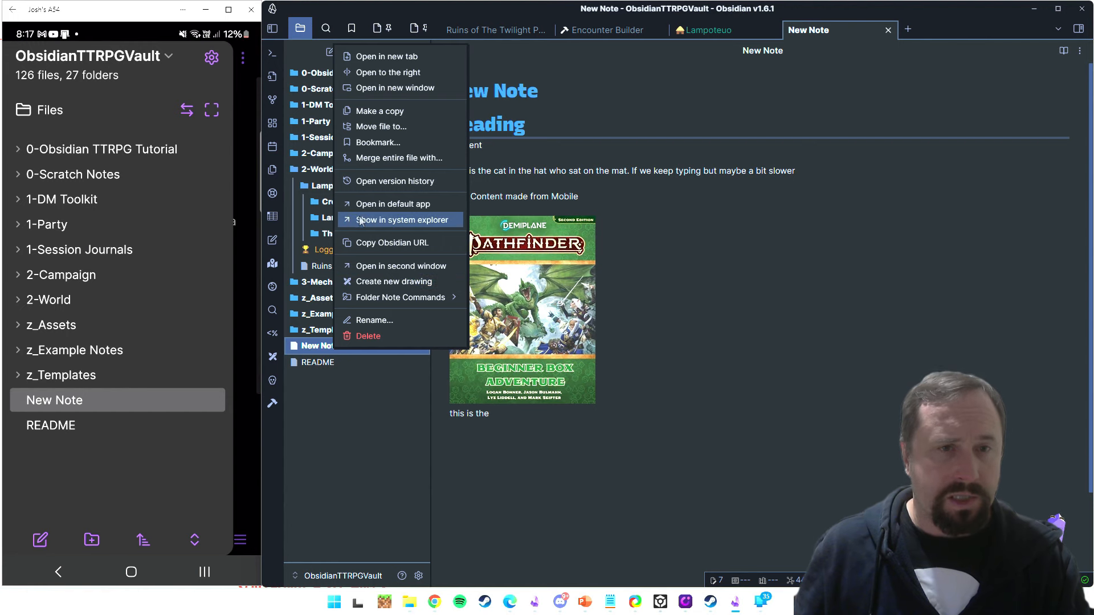
click(401, 220)
click(394, 414)
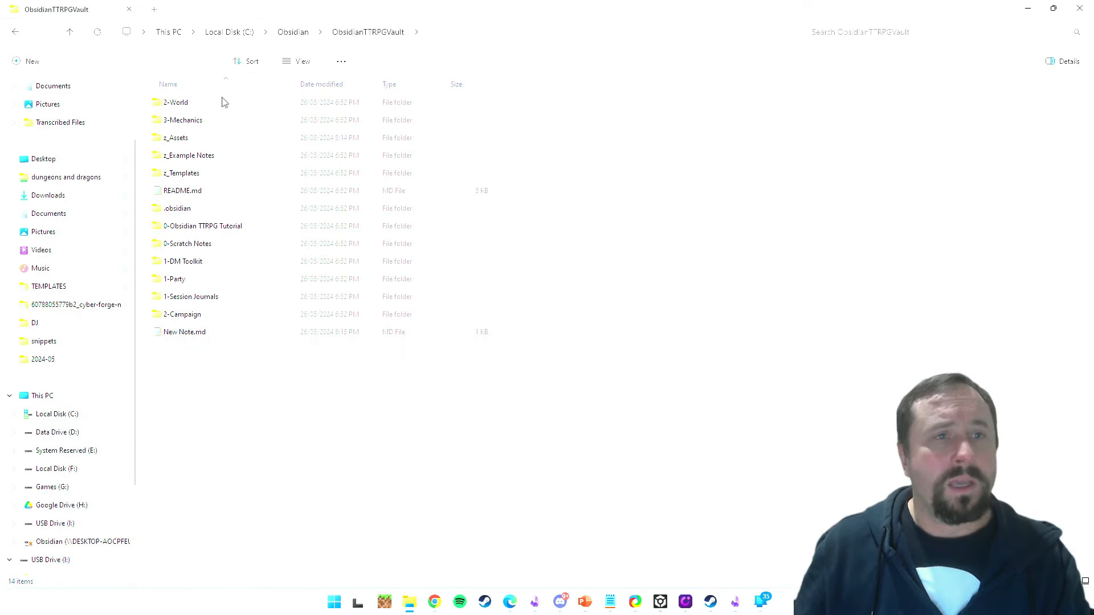
double_click(190, 209)
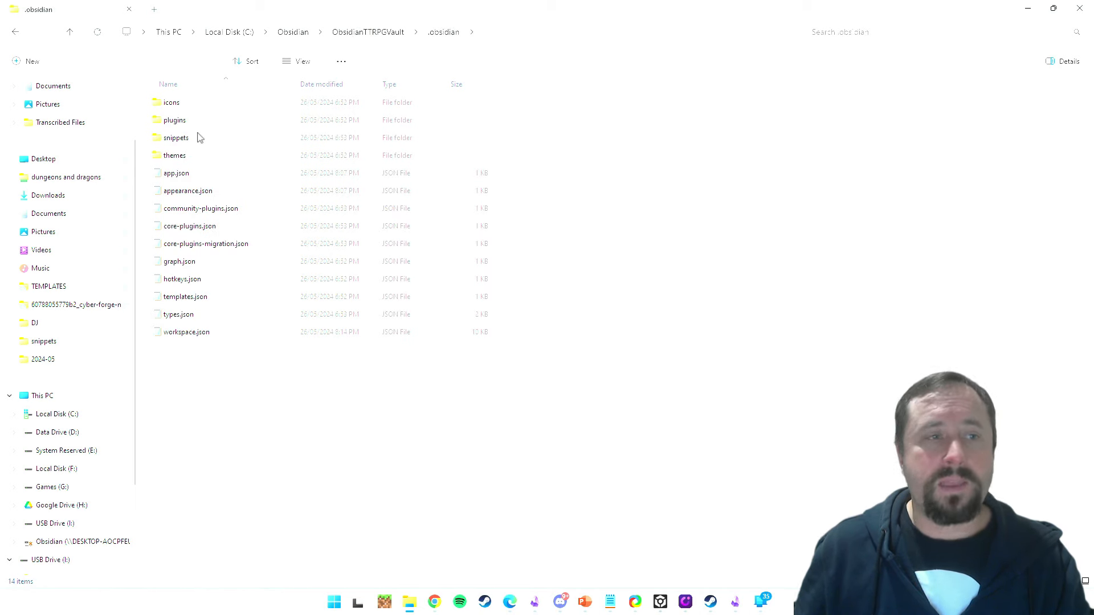
double_click(175, 120)
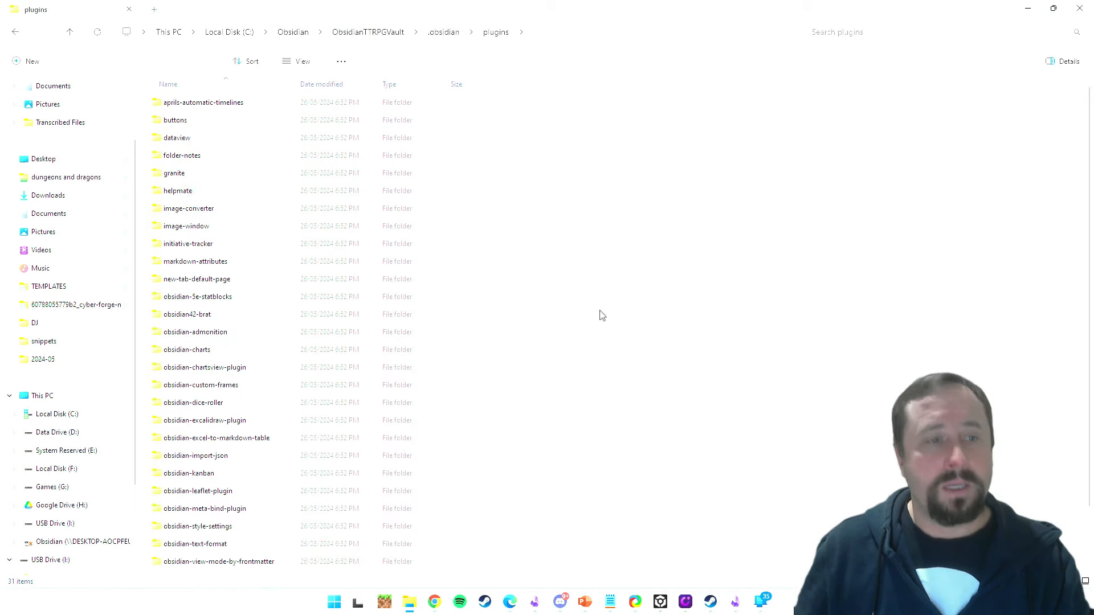
Step: Look through the vault's plugin folders and open the obsidian-leaflet-plugin folder
scroll(596, 301, down, 2)
scroll(590, 274, up, 2)
scroll(602, 287, down, 2)
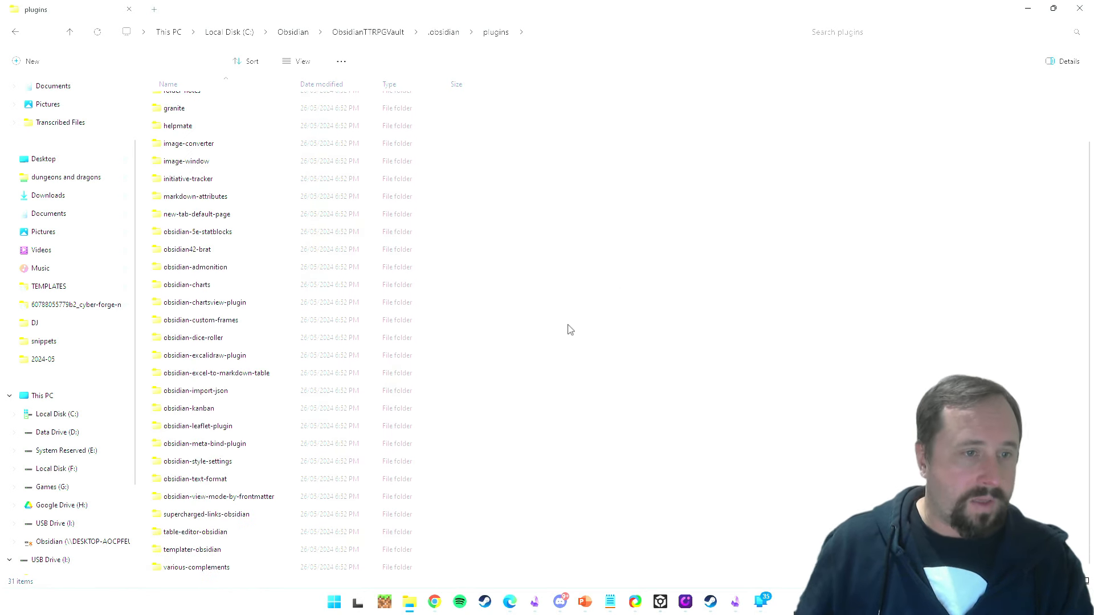
scroll(578, 308, up, 2)
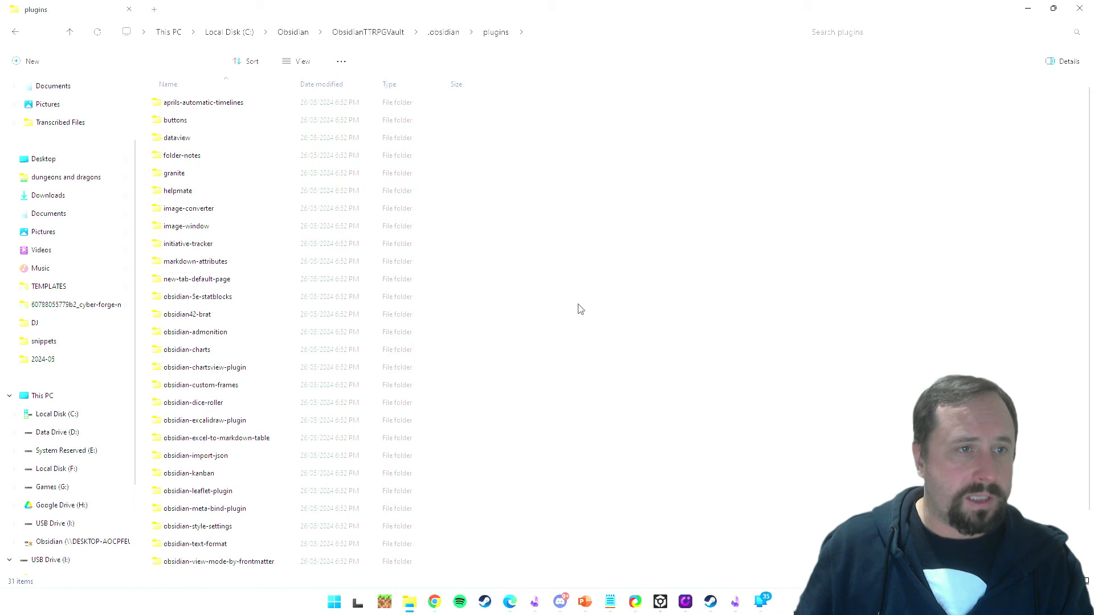
scroll(605, 285, down, 1)
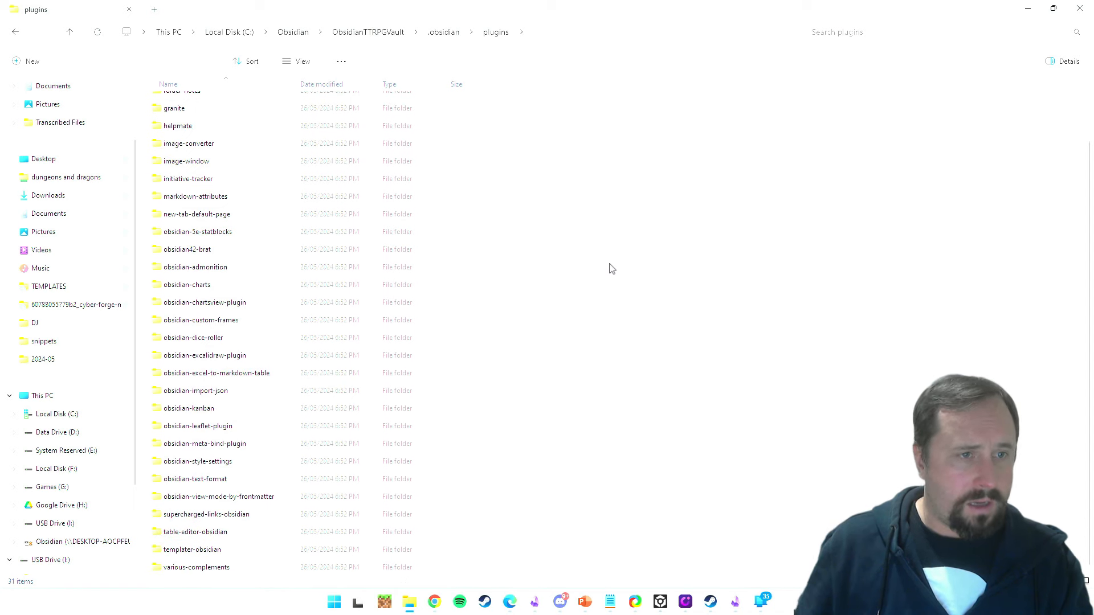
double_click(204, 427)
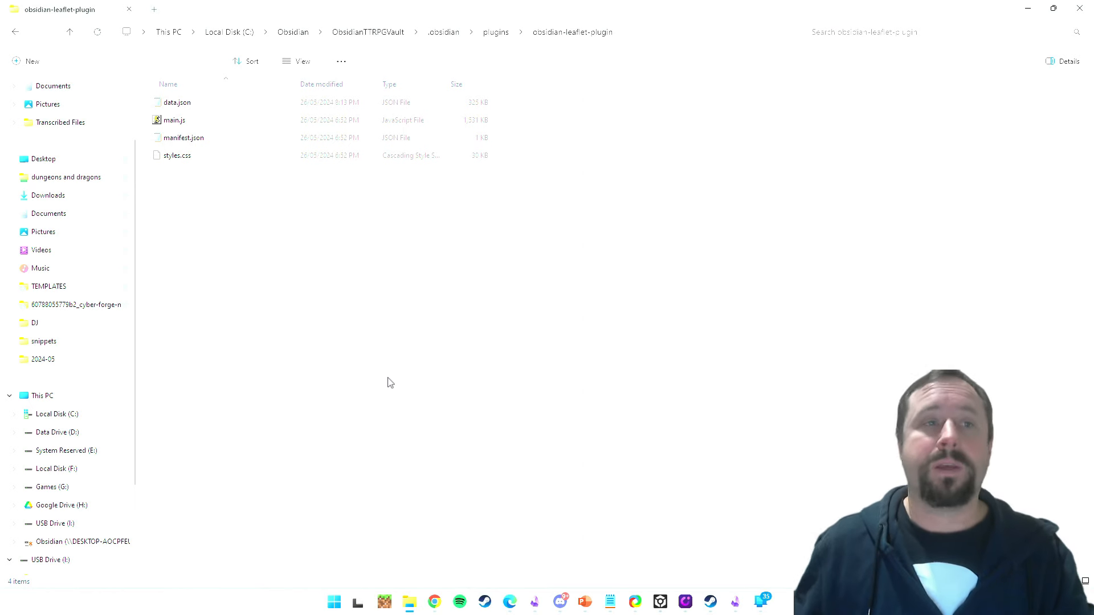
Step: Open the Leaflet plugin's data.json, examine the stored coordinate entries, and return to the Obsidian vault
click(192, 102)
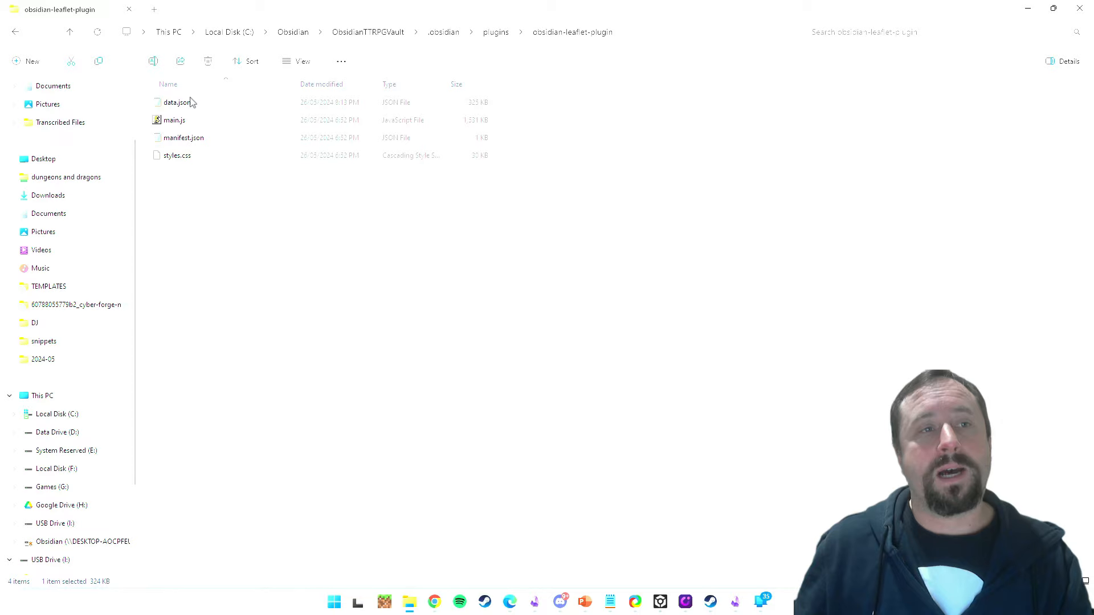
drag(0, 228, 561, 247)
drag(660, 248, 586, 69)
double_click(586, 69)
scroll(215, 315, down, 2)
scroll(219, 310, down, 20)
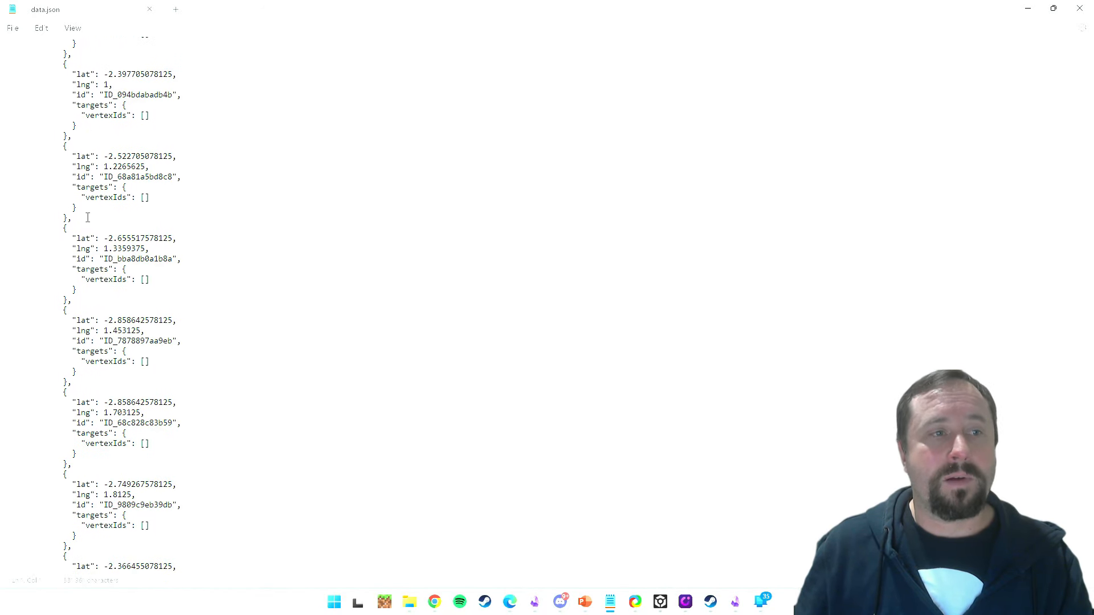
drag(87, 207, 14, 159)
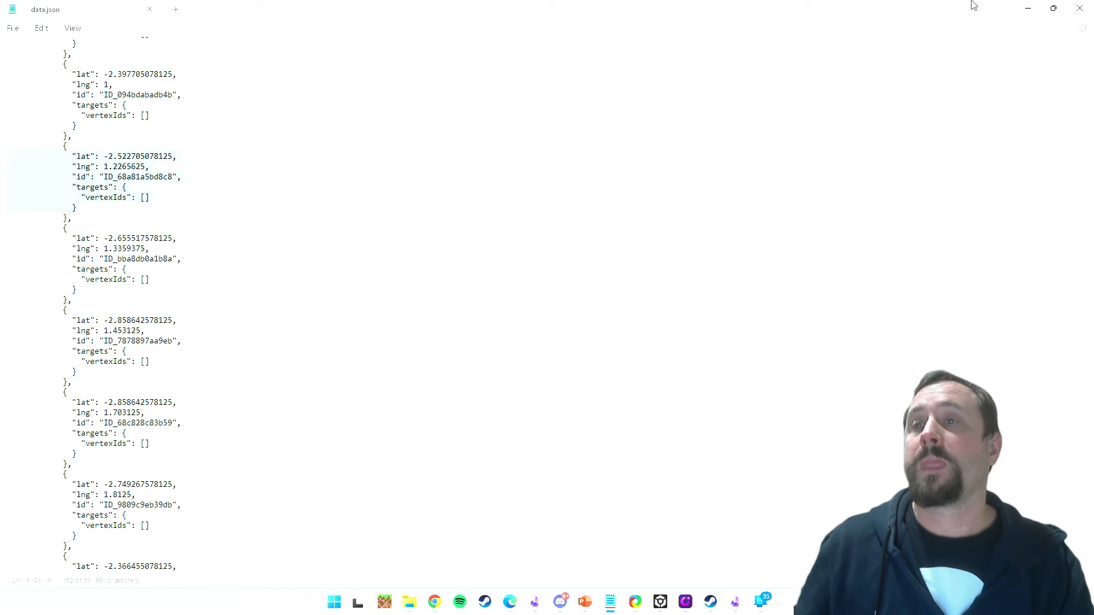
click(1027, 7)
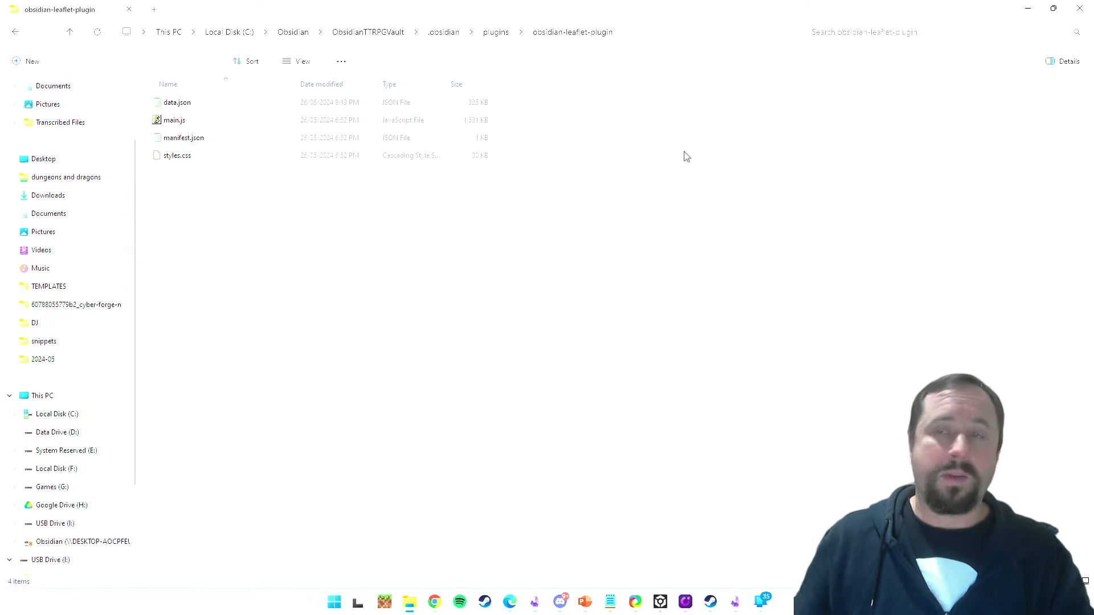
click(1028, 8)
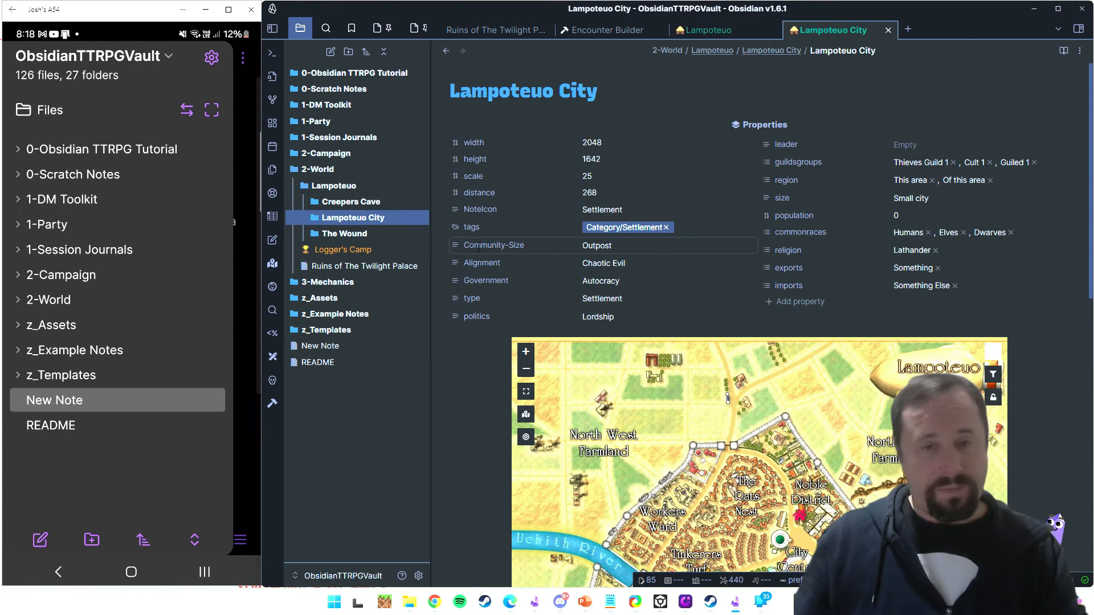
Step: View the map in the Lampoteuo City note and the regional map in the Lampoteuo note
scroll(611, 400, down, 2)
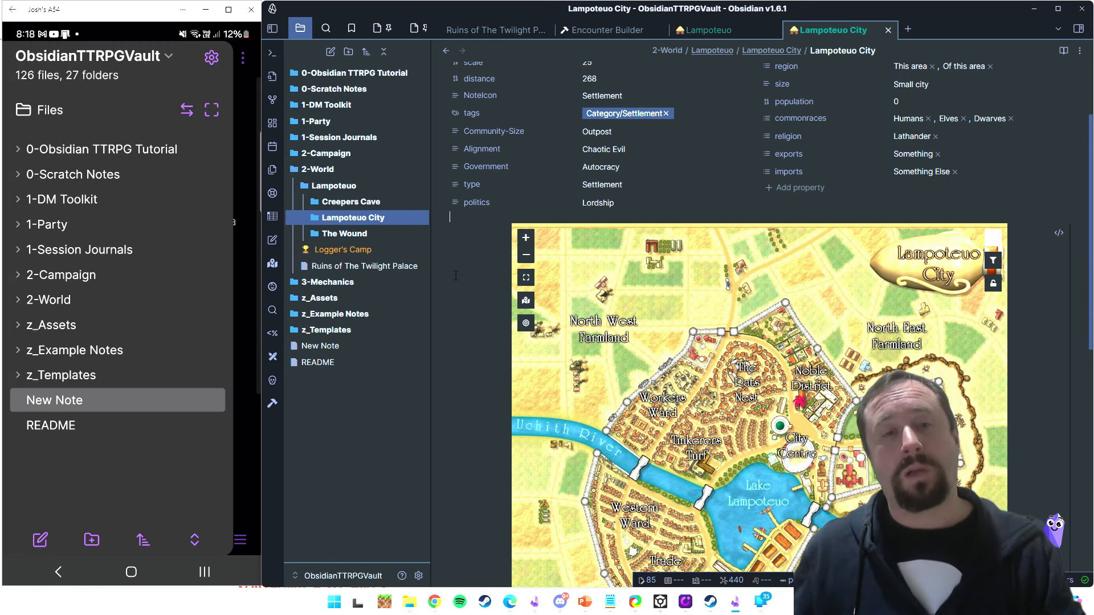
scroll(472, 376, down, 3)
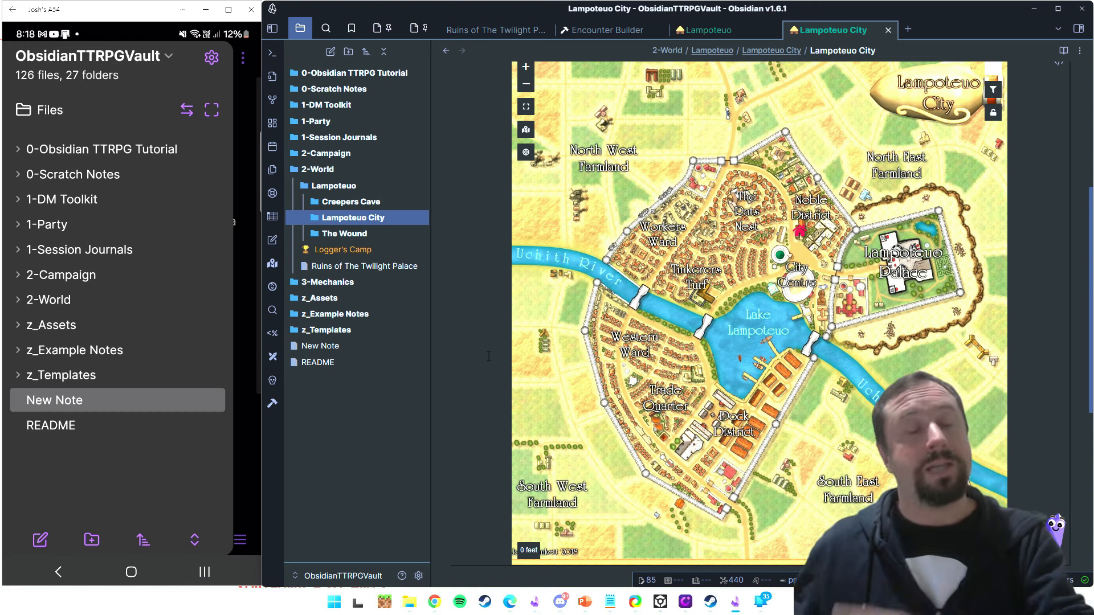
click(334, 185)
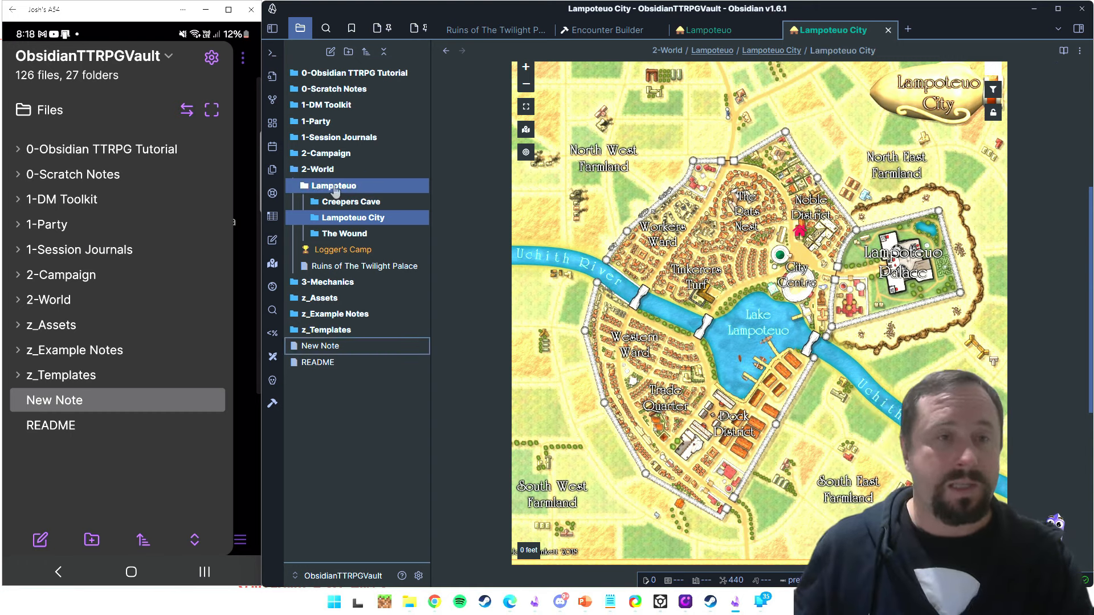
scroll(757, 342, down, 4)
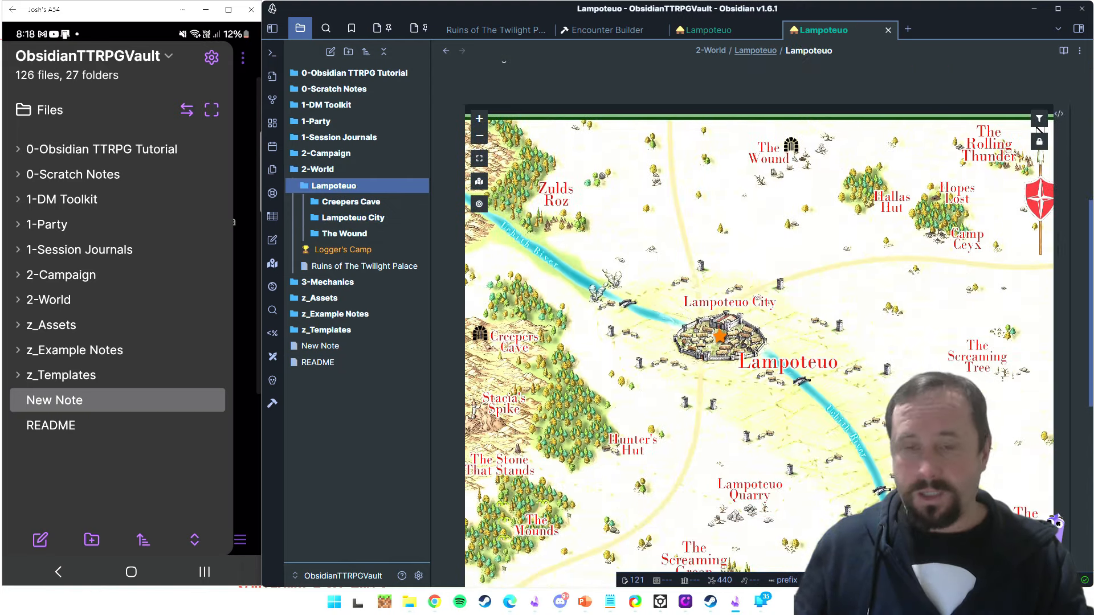
Step: Add a Point of Interest marker over the green marker beside City Centre on the Lampoteuo City map
click(343, 218)
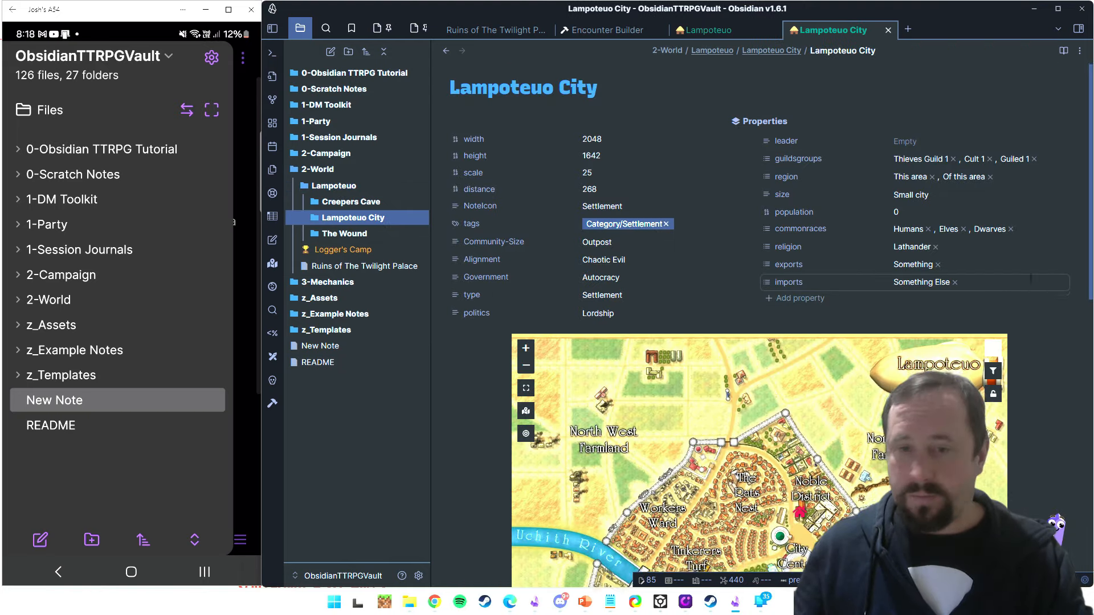
scroll(757, 313, down, 5)
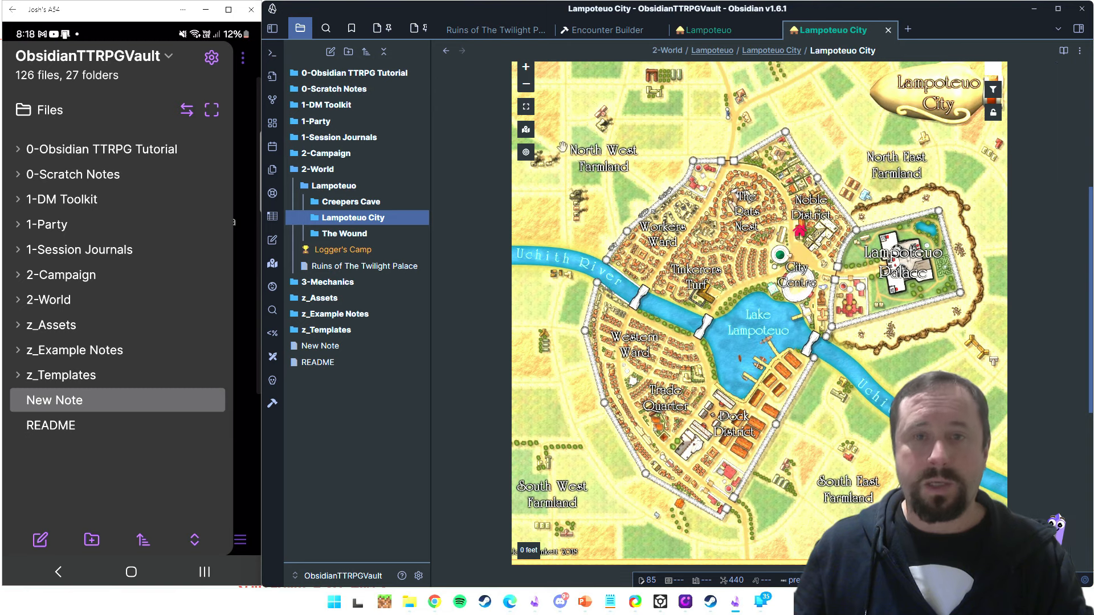
right_click(783, 260)
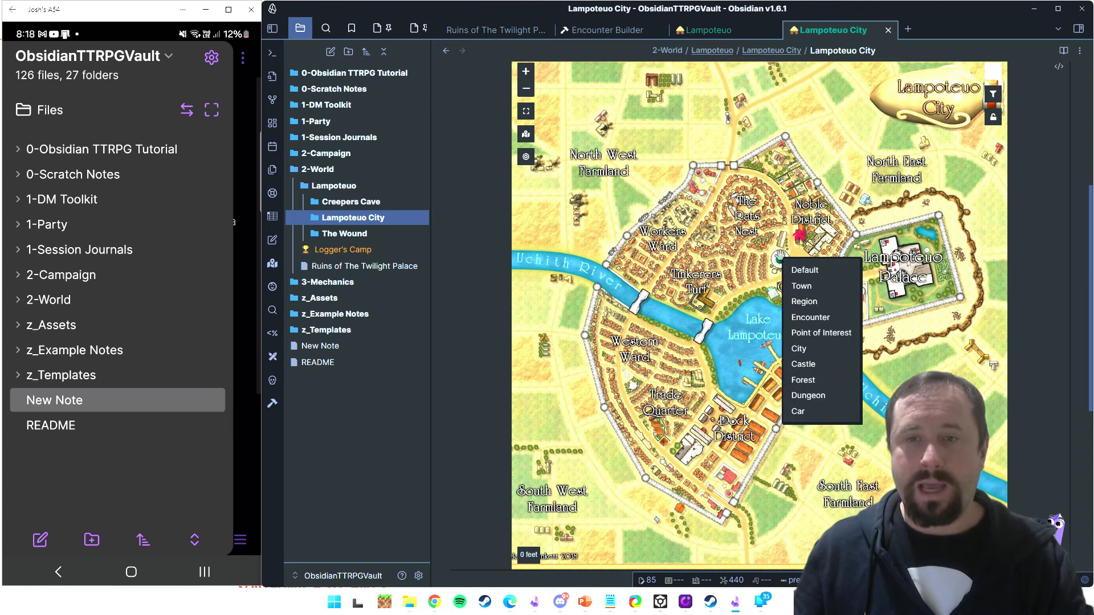
click(821, 332)
drag(782, 254, 781, 261)
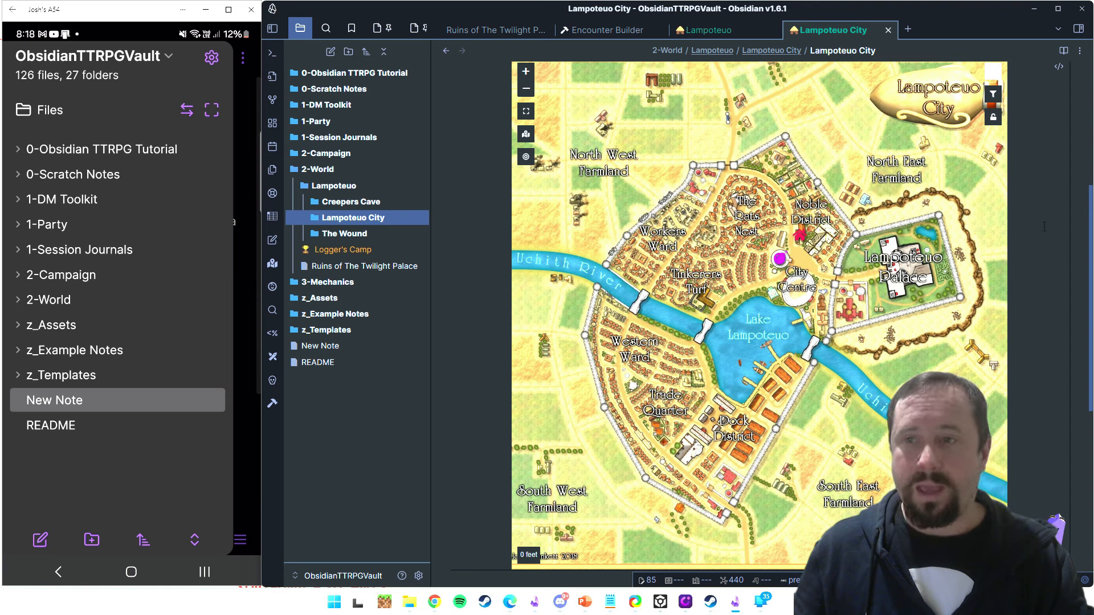
Step: On the phone, open the Lampoteuo City note under 2-World > Lampoteuo > Lampoteuo City and view its leaflet code block
click(63, 482)
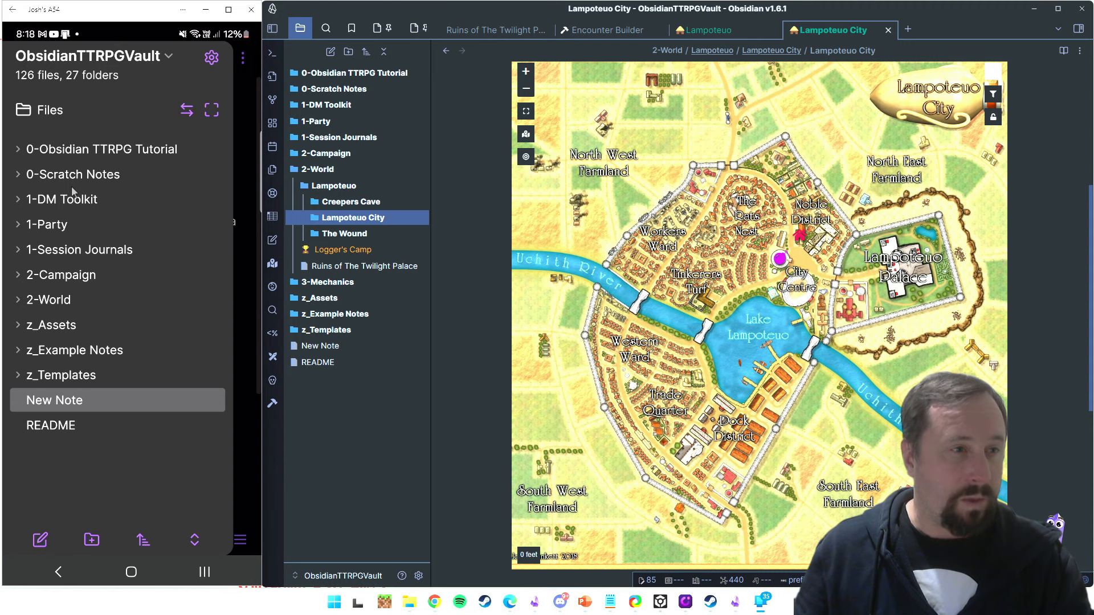
click(50, 300)
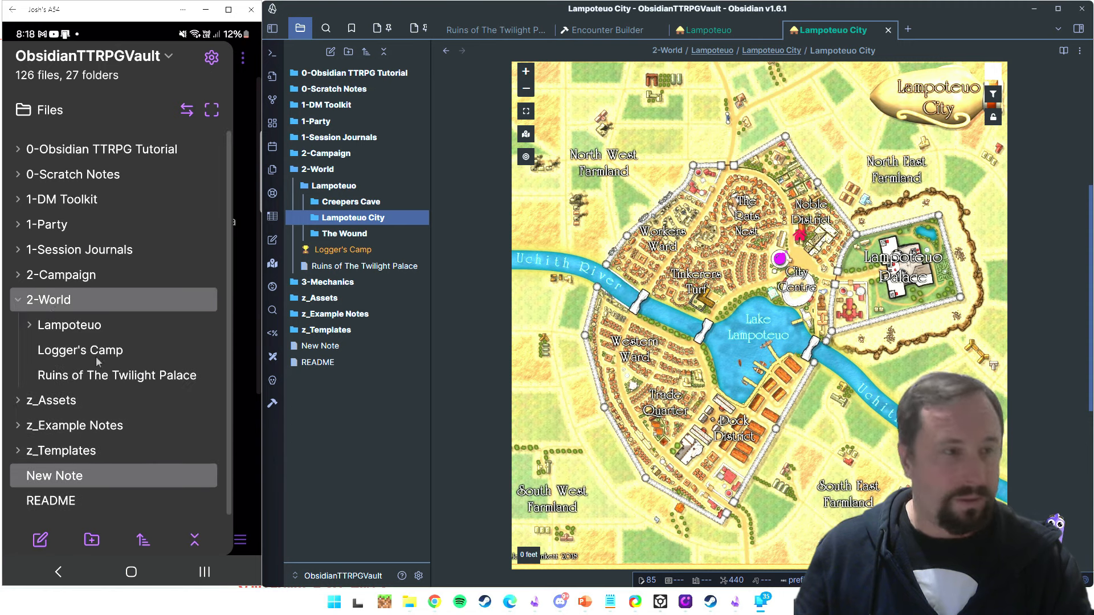
click(48, 329)
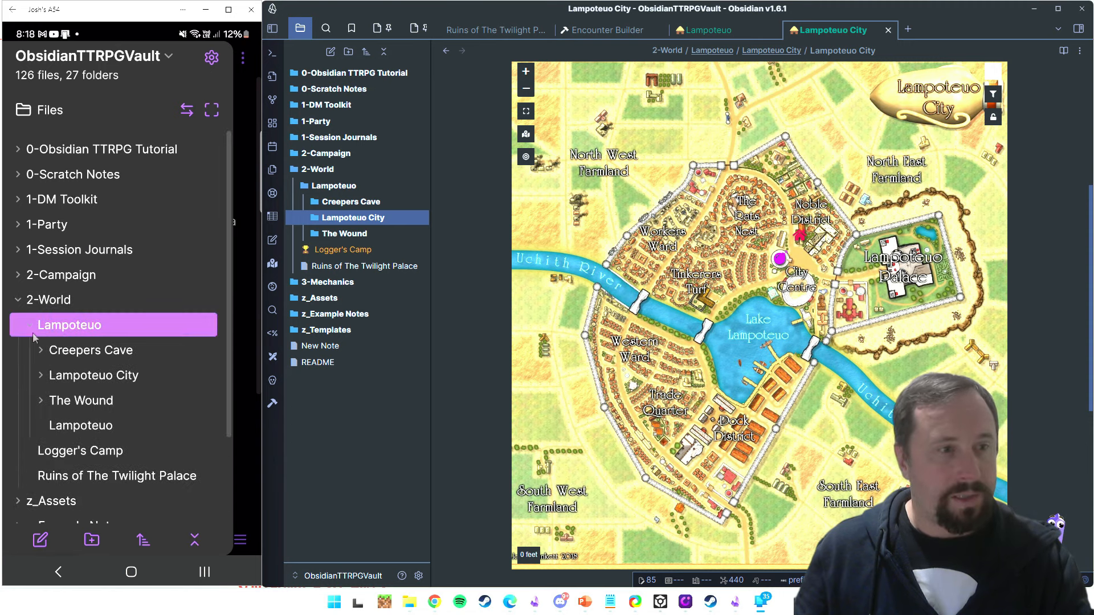
click(79, 375)
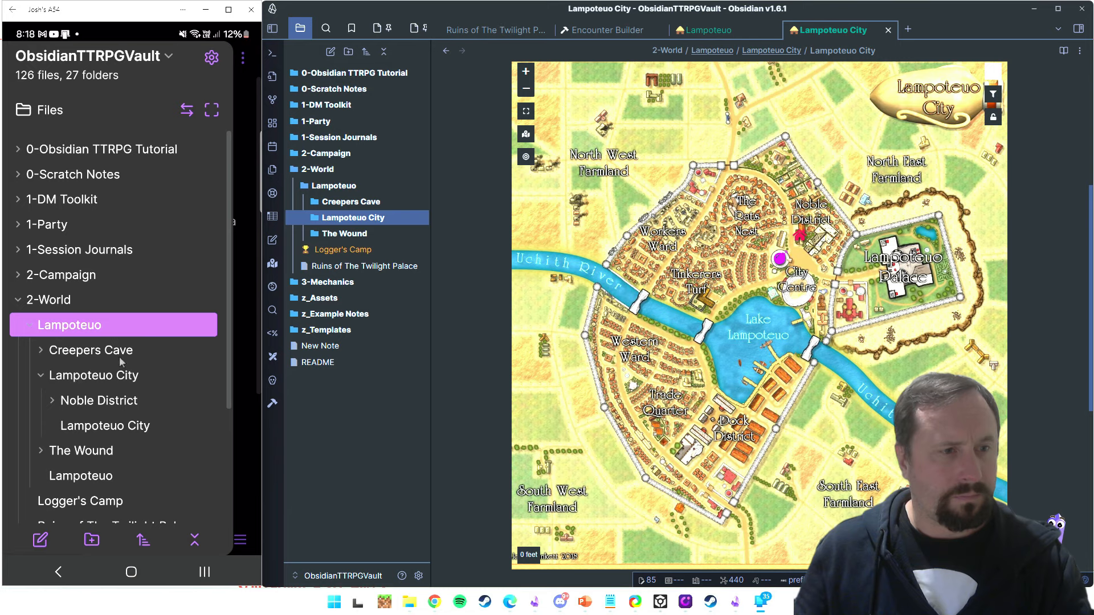
click(81, 426)
scroll(135, 267, down, 8)
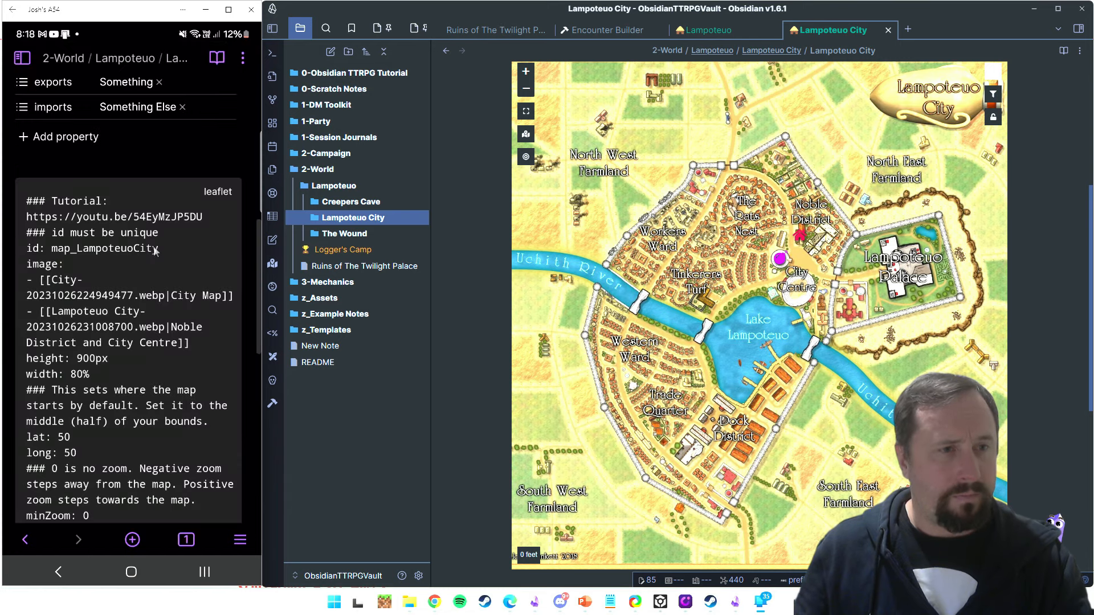
scroll(155, 251, down, 5)
Step: Switch the phone's Lampoteuo City note to reading view and check the note's other options
click(242, 58)
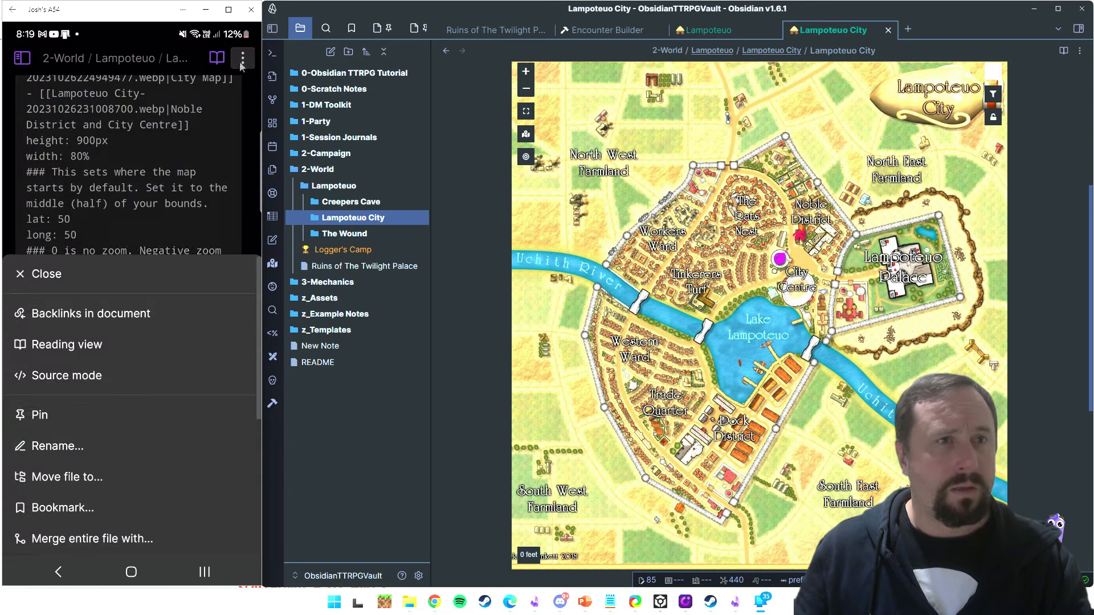
click(55, 341)
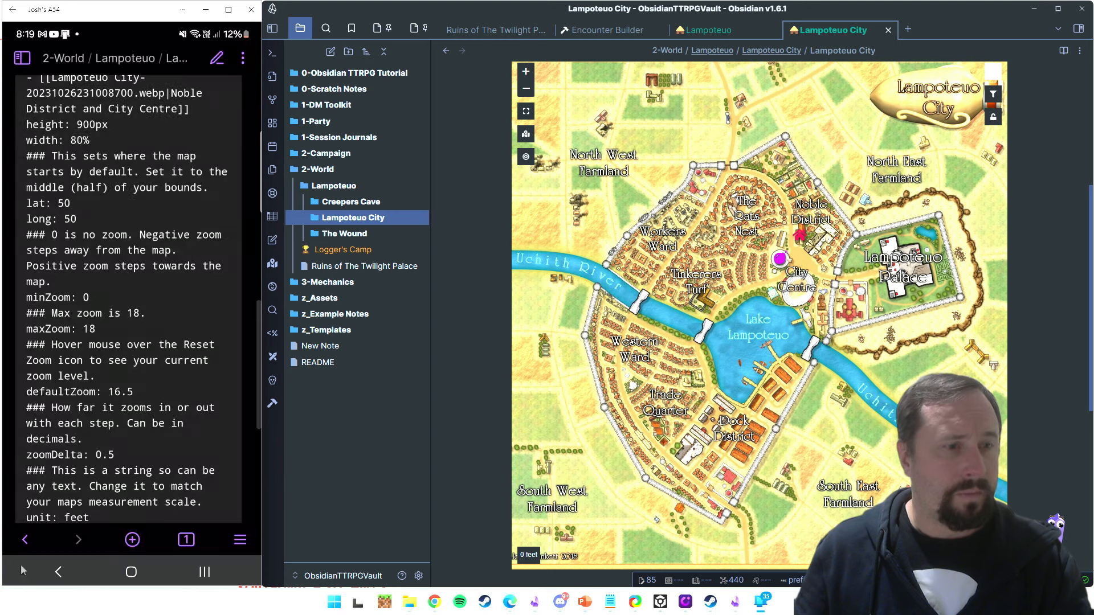
click(243, 57)
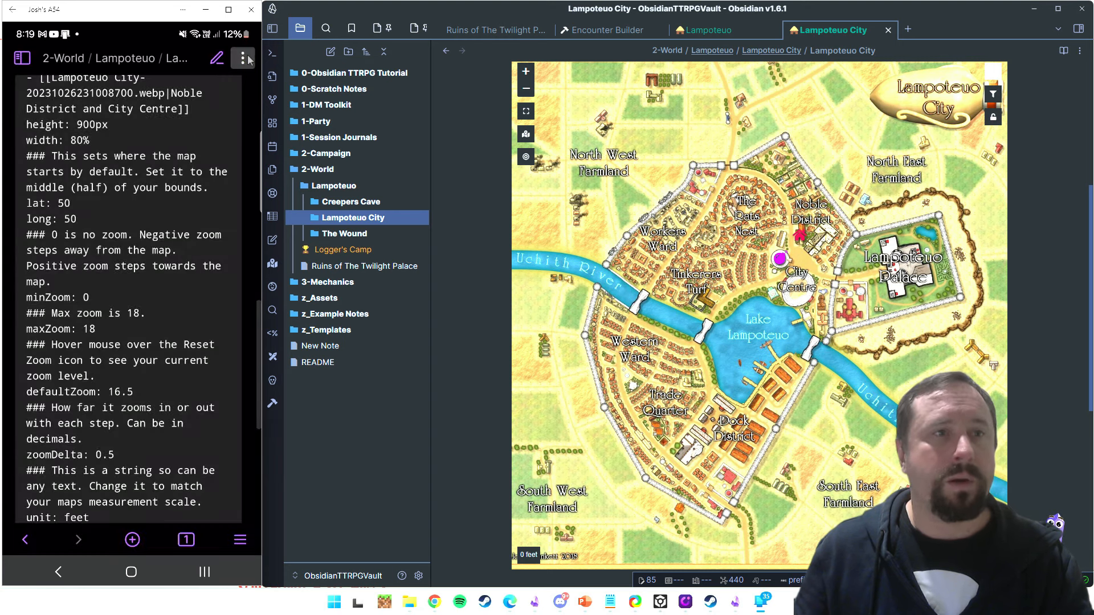
scroll(86, 429, down, 3)
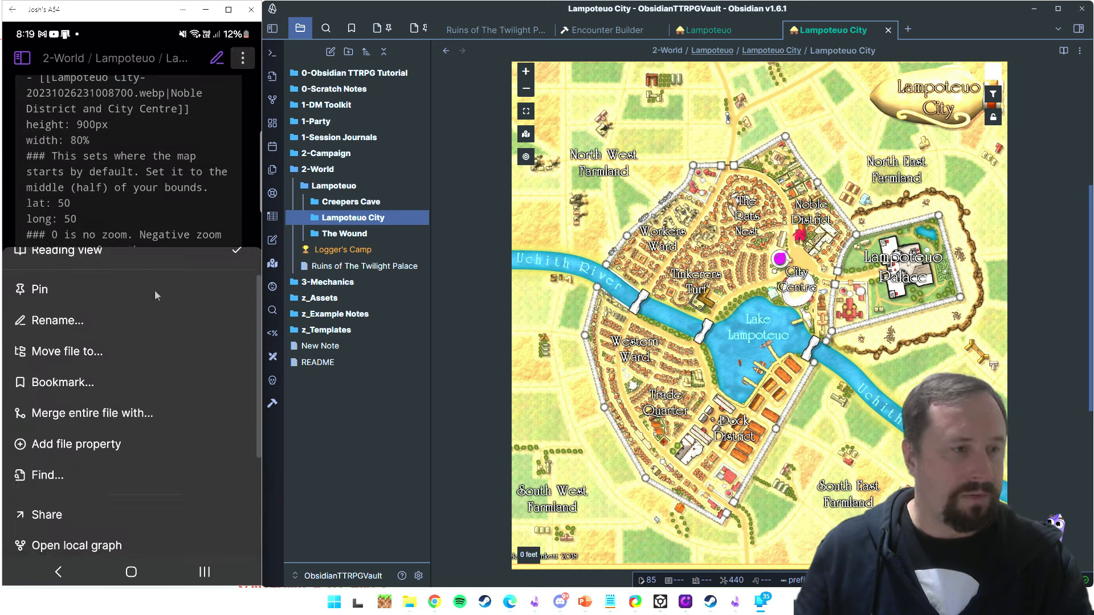
scroll(194, 235, up, 3)
click(248, 160)
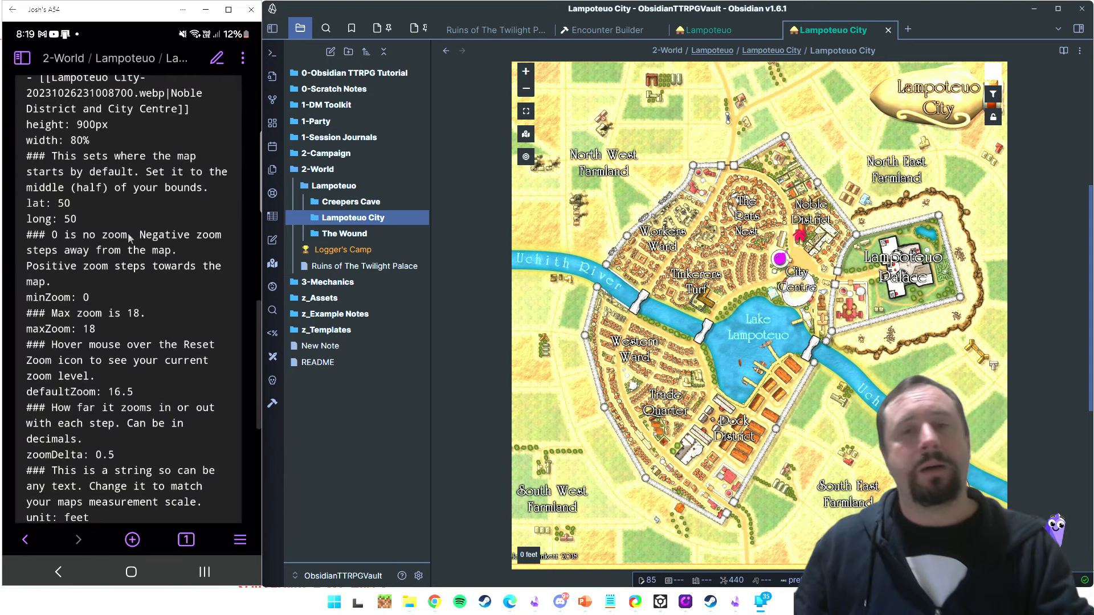
Step: Check the community plugins page and the core plugin entries in the phone vault's settings
click(33, 57)
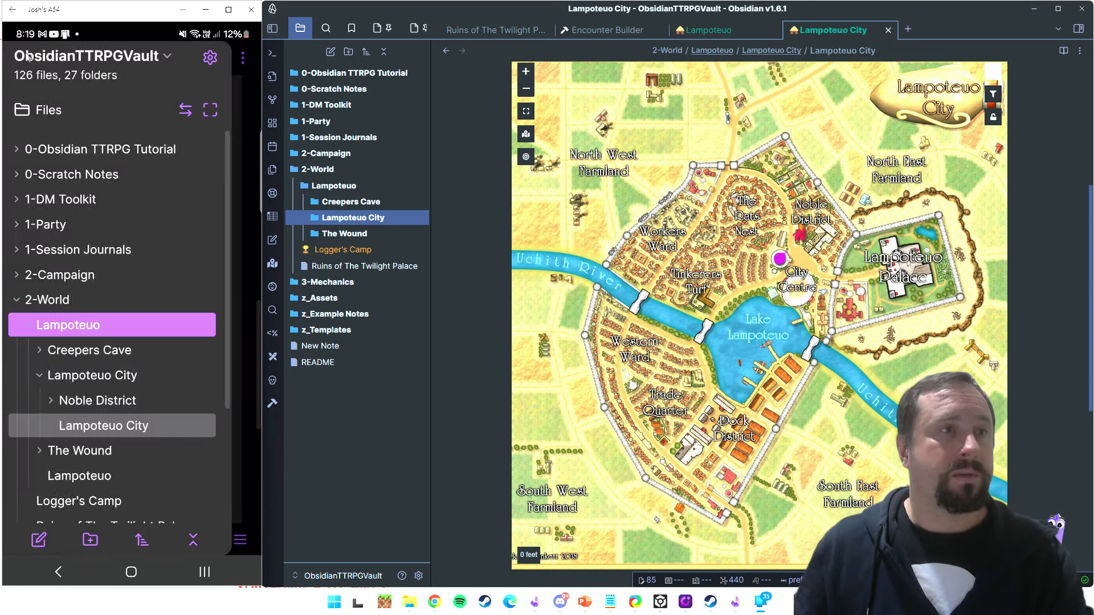
click(214, 58)
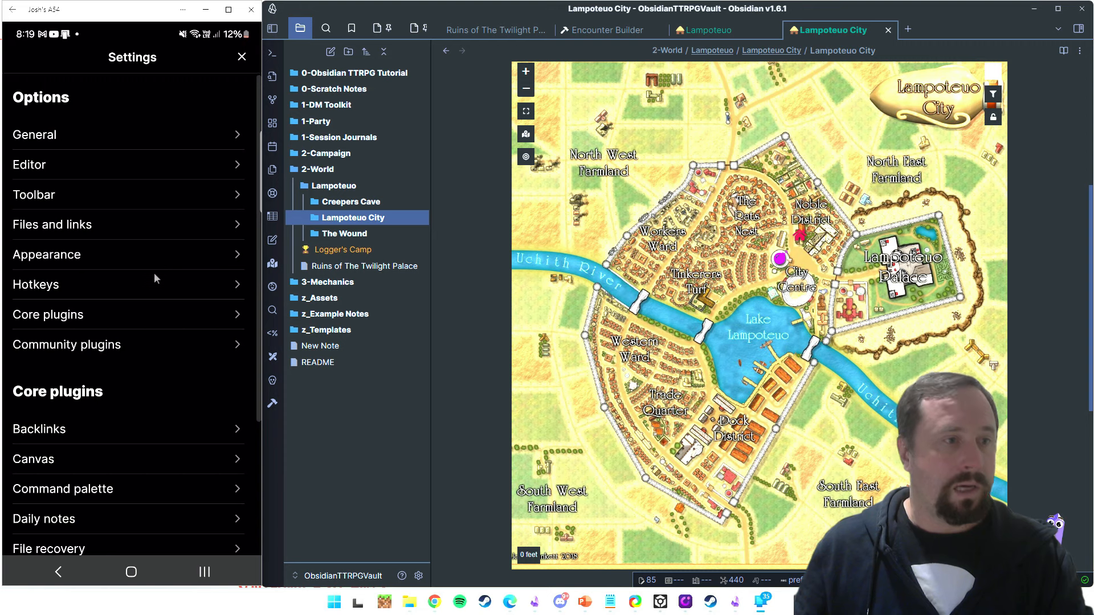
click(85, 346)
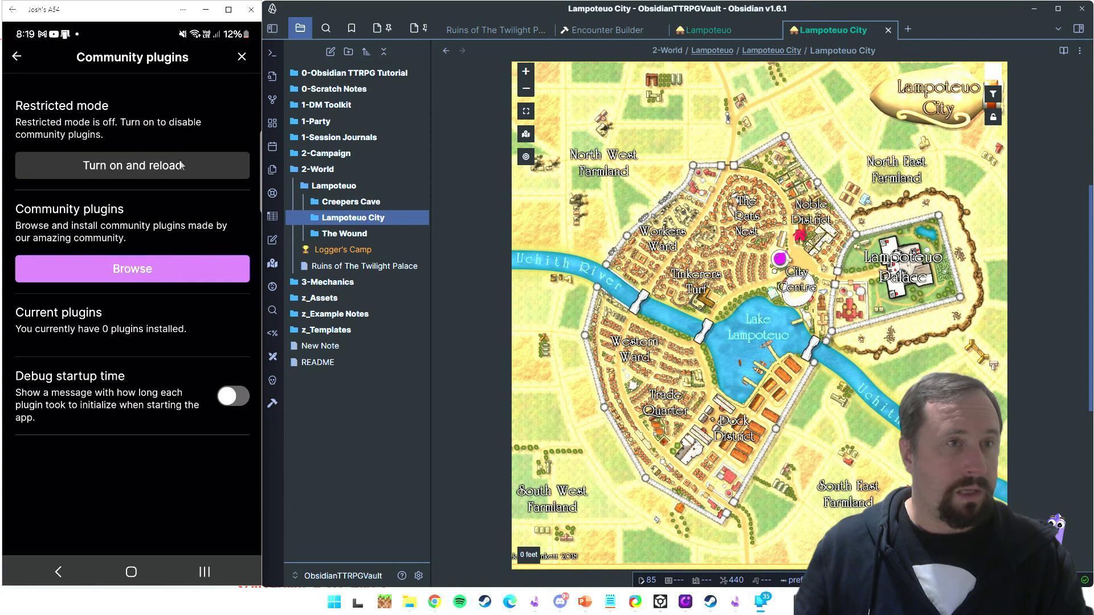
click(242, 58)
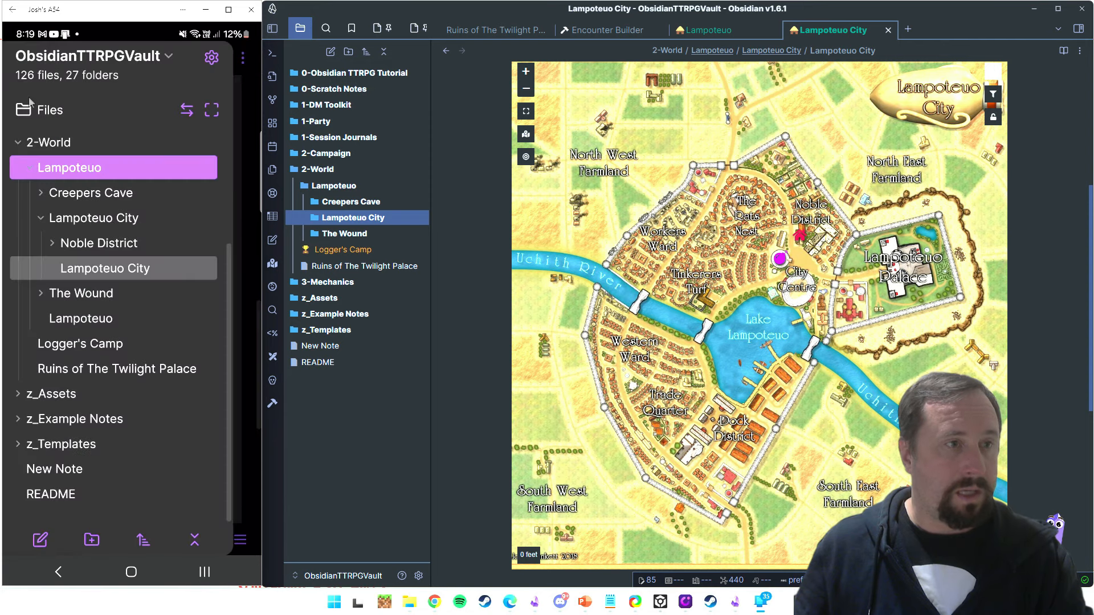
click(210, 59)
scroll(106, 245, down, 3)
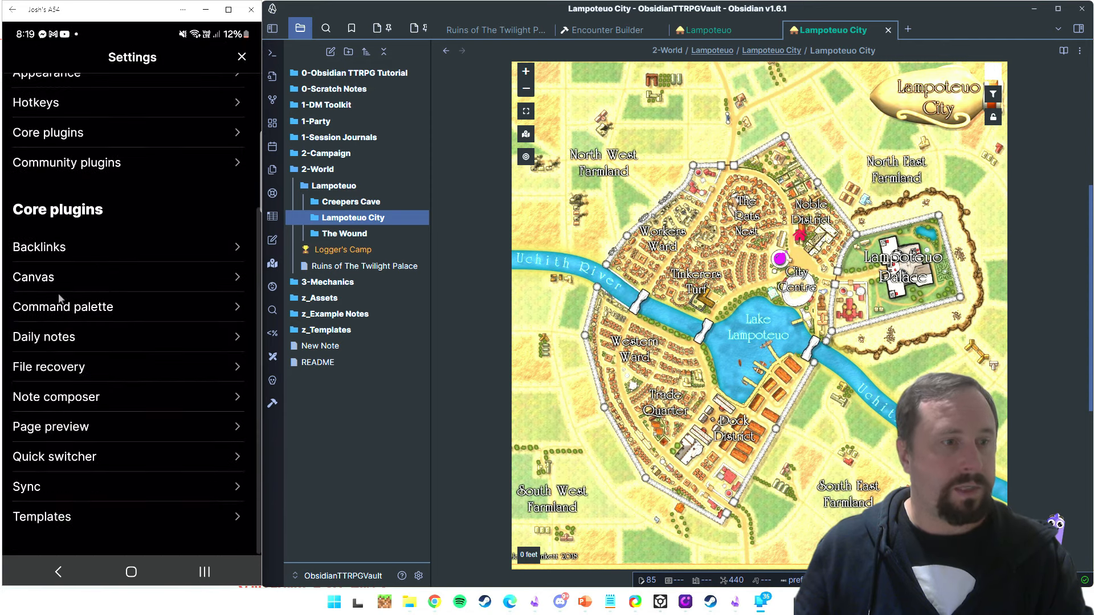
scroll(119, 345, up, 5)
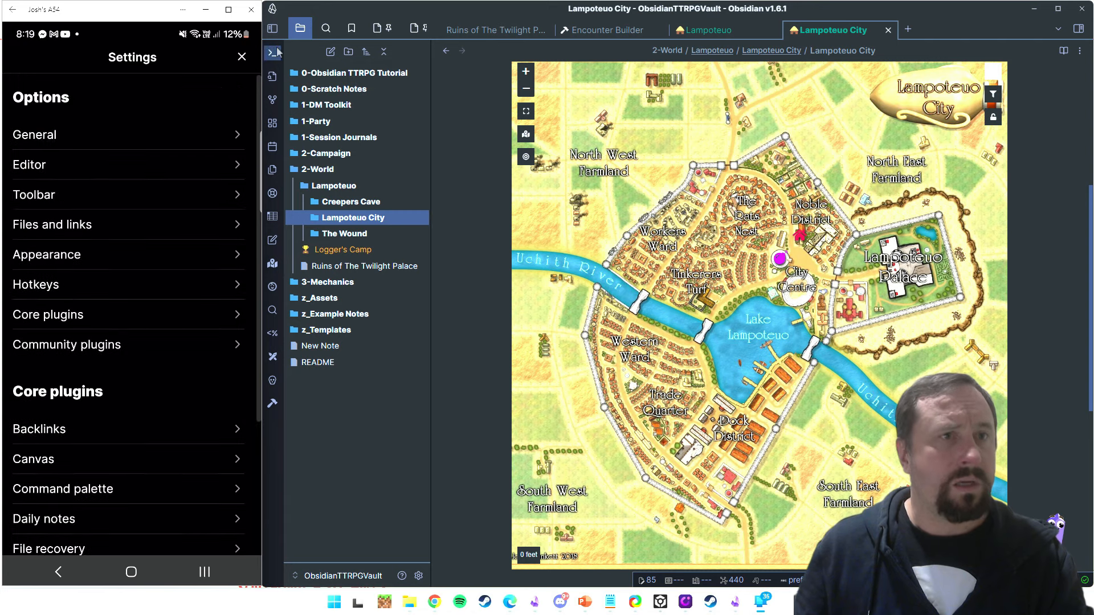
click(242, 57)
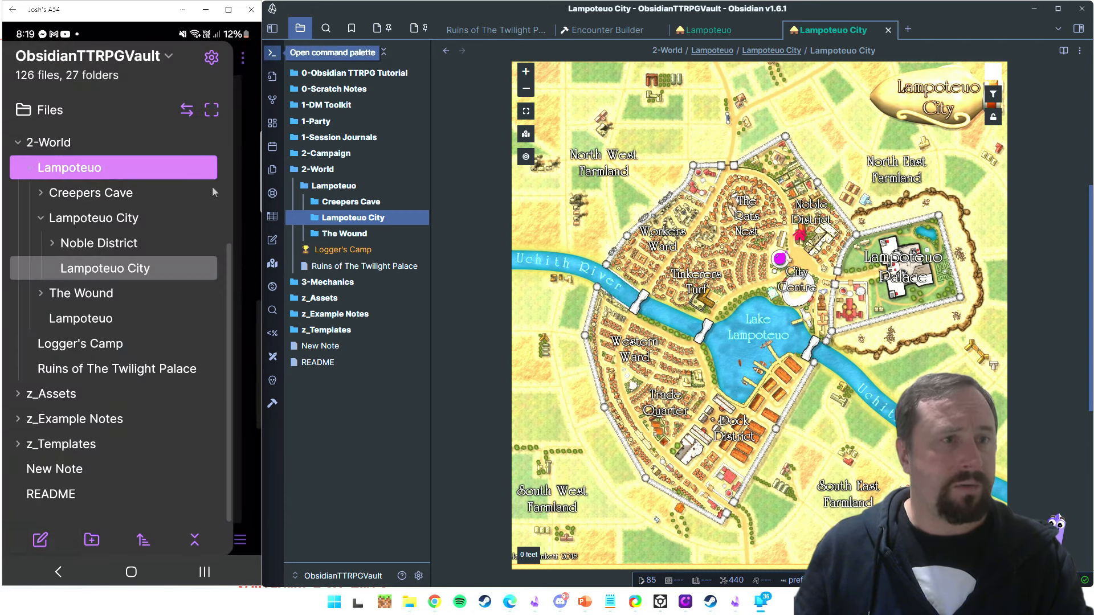
Step: Browse the community plugins on the phone and search for "leaflet"
click(213, 56)
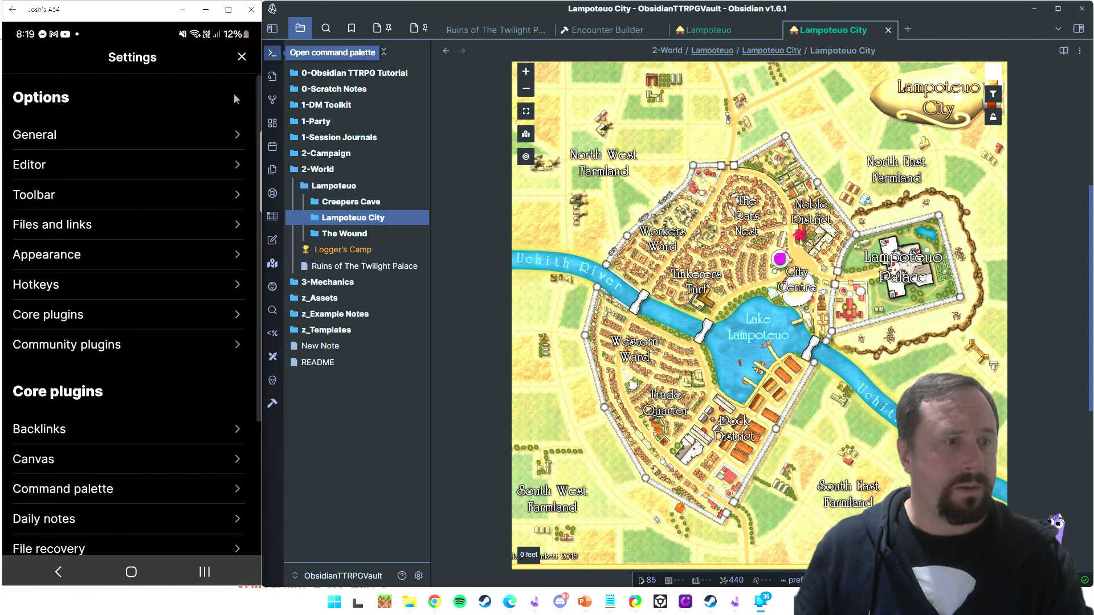
scroll(128, 278, down, 3)
scroll(150, 248, up, 3)
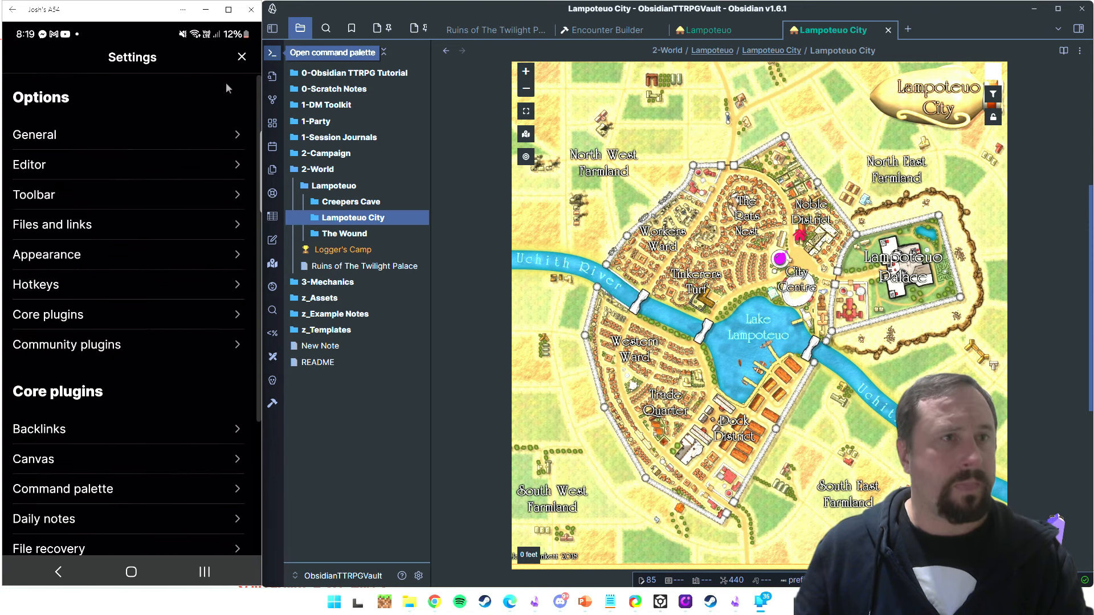
click(191, 343)
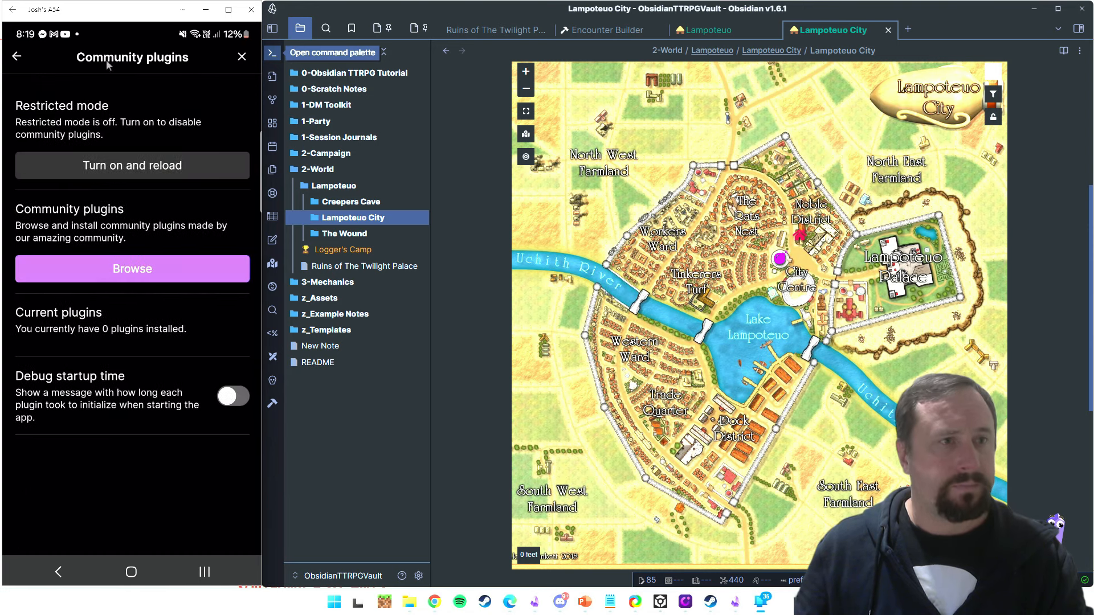
click(135, 259)
click(110, 107)
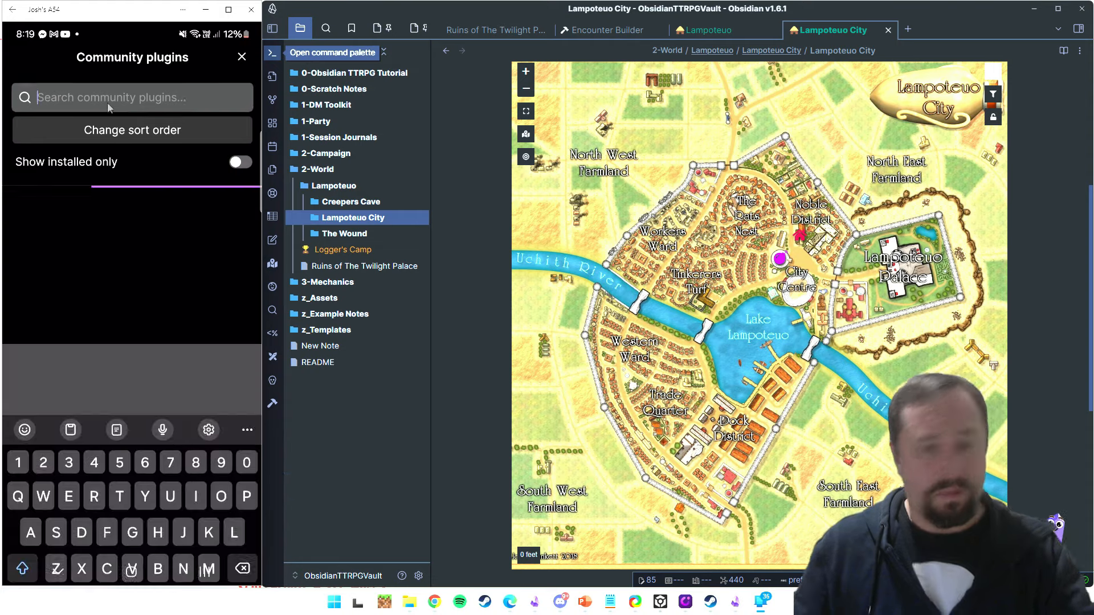
text(leaflet)
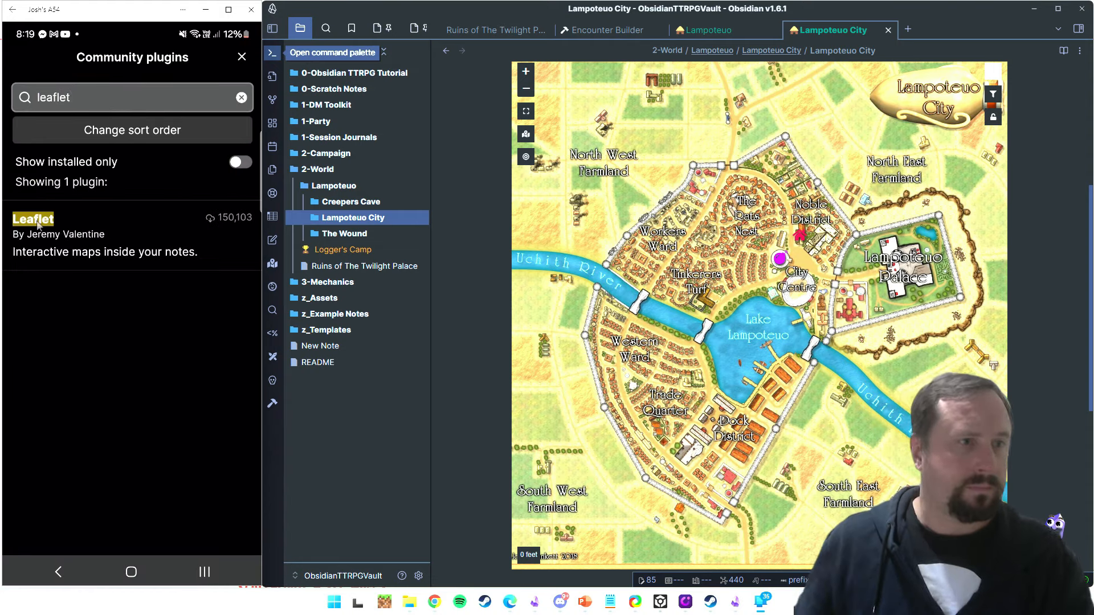
Step: Install and enable the Leaflet plugin in the phone vault, and leave the settings
click(111, 247)
click(176, 268)
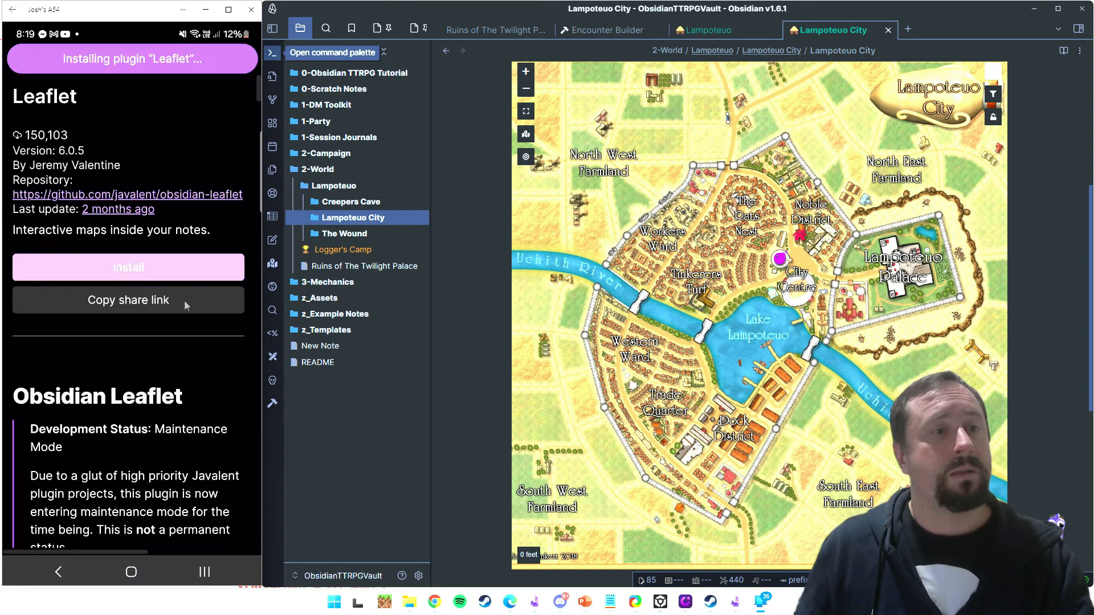
scroll(197, 351, down, 1)
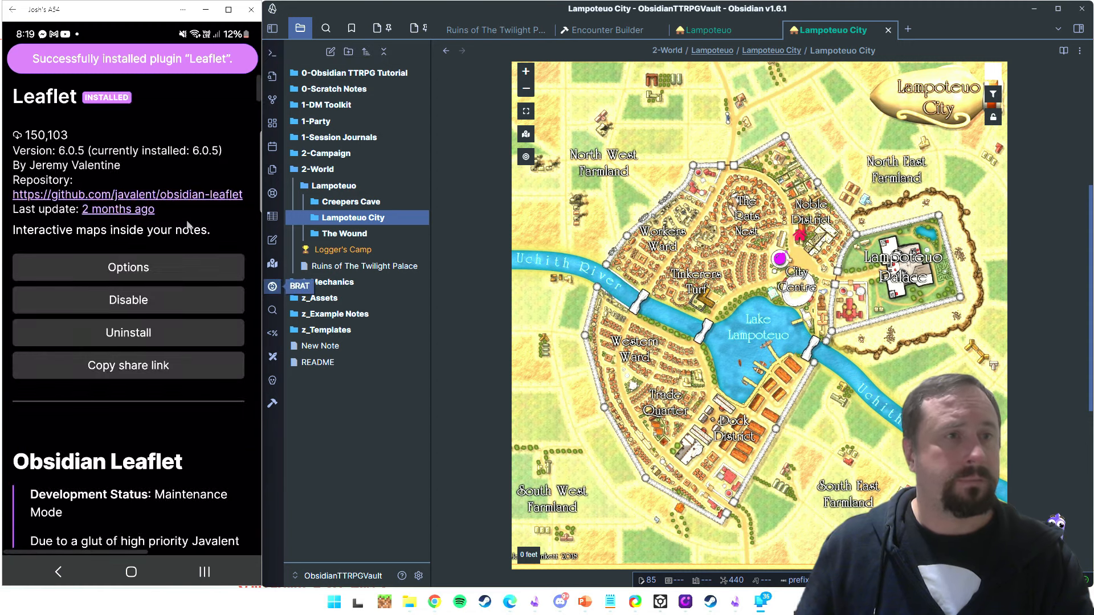
click(242, 58)
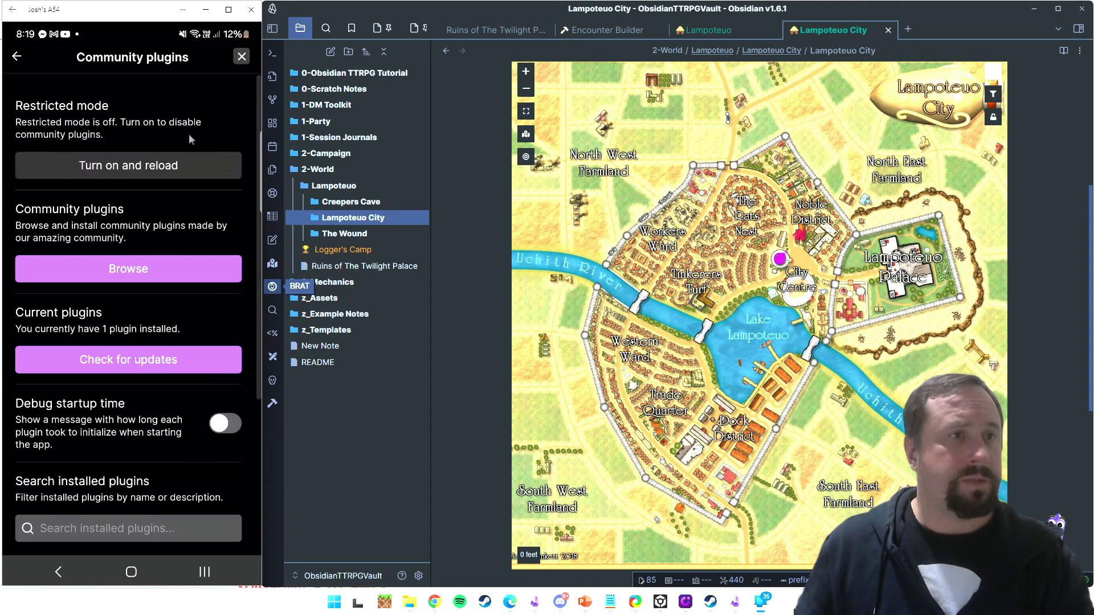
click(16, 55)
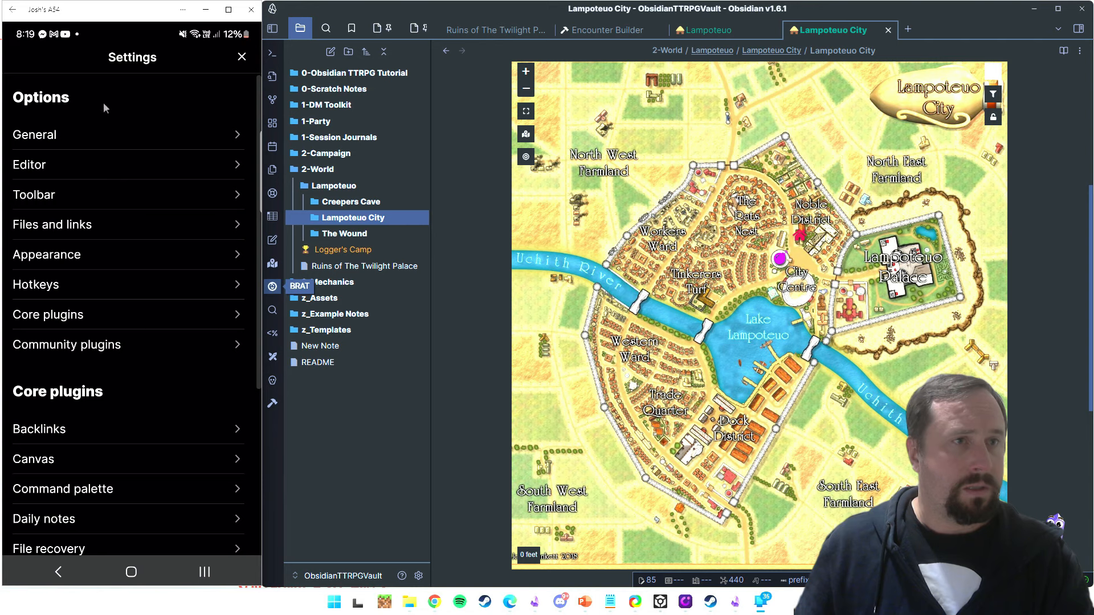
click(242, 58)
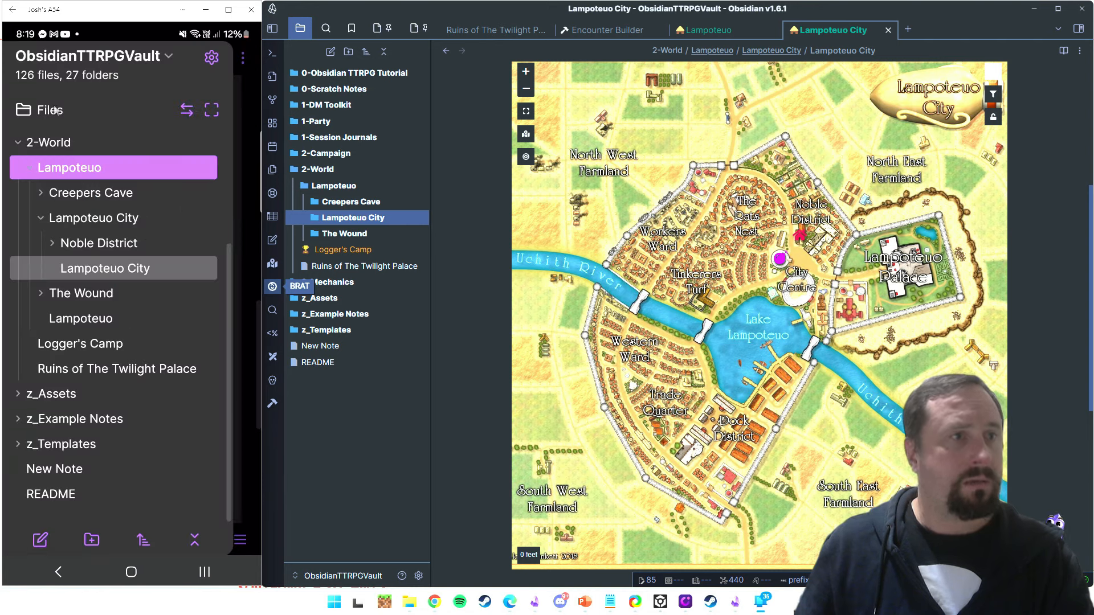
Step: Return to the phone's Lampoteuo City note and check its leaflet block and note options
click(238, 93)
scroll(178, 228, down, 1)
scroll(178, 222, up, 5)
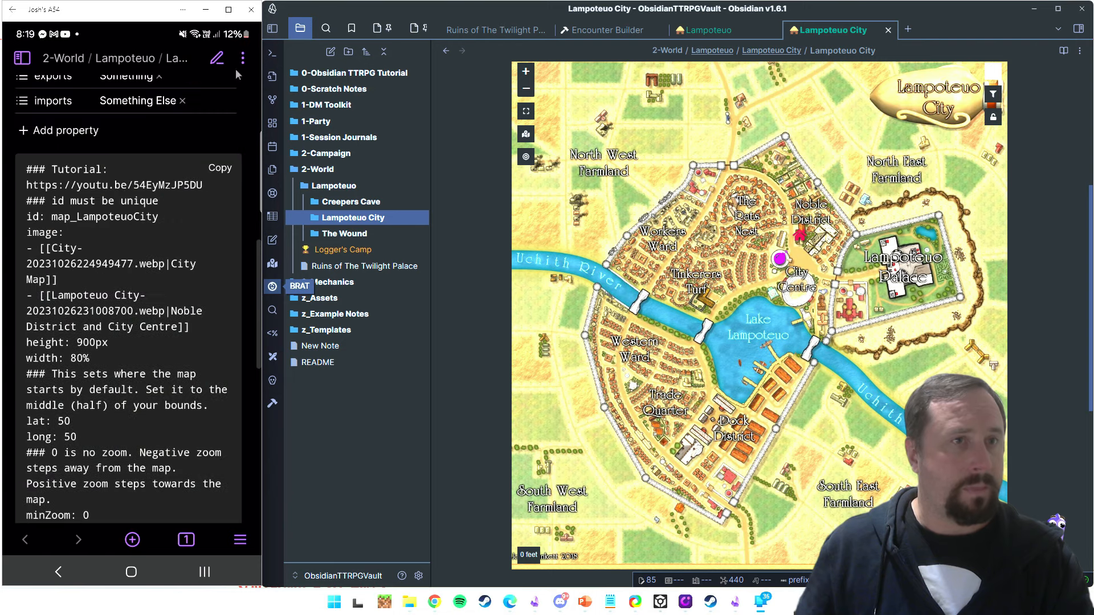
click(242, 58)
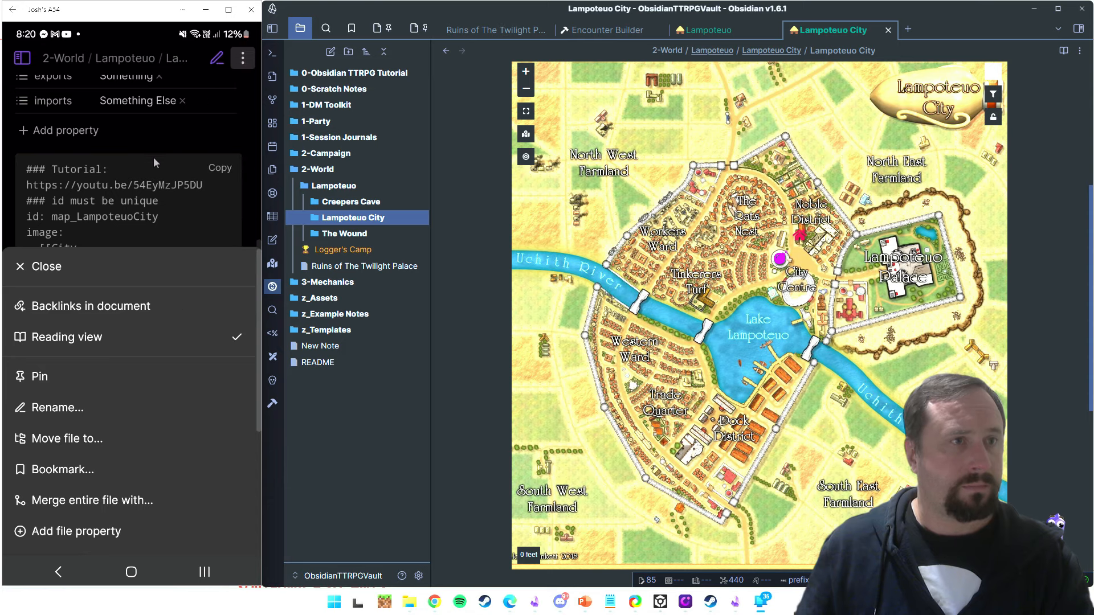
click(24, 58)
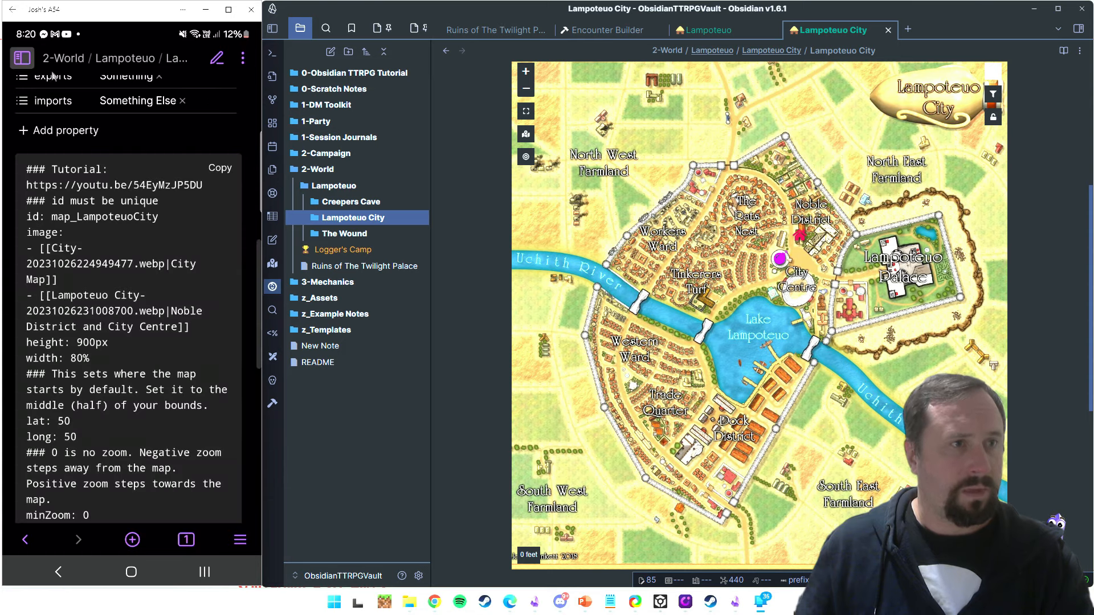
Step: Open the Lucky Grain Inn note in the Noble District folder on the phone to view its map
click(23, 59)
click(81, 251)
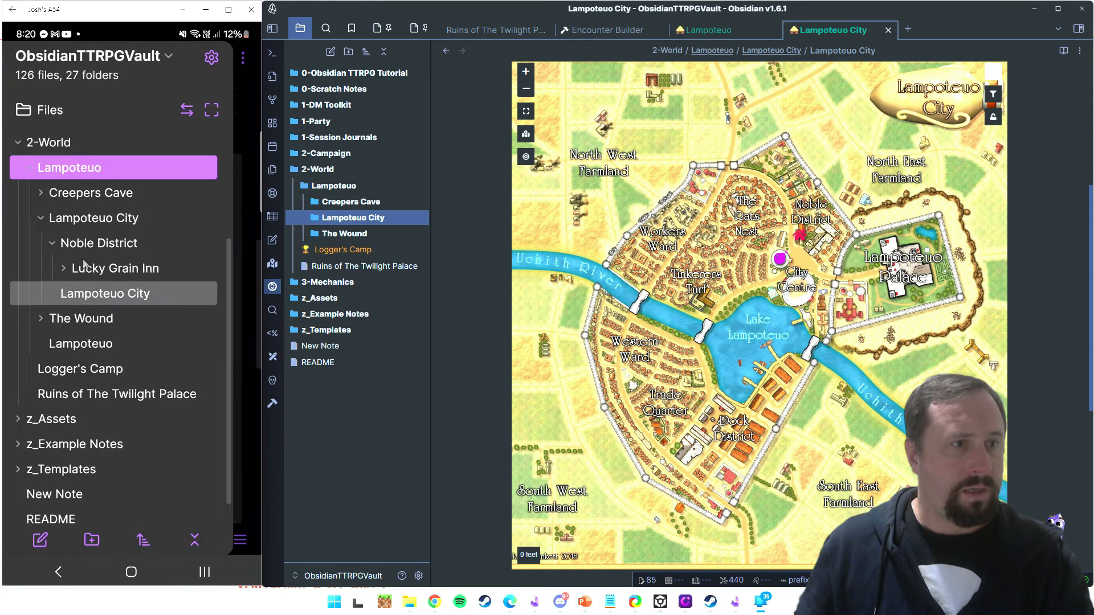
click(86, 265)
click(111, 291)
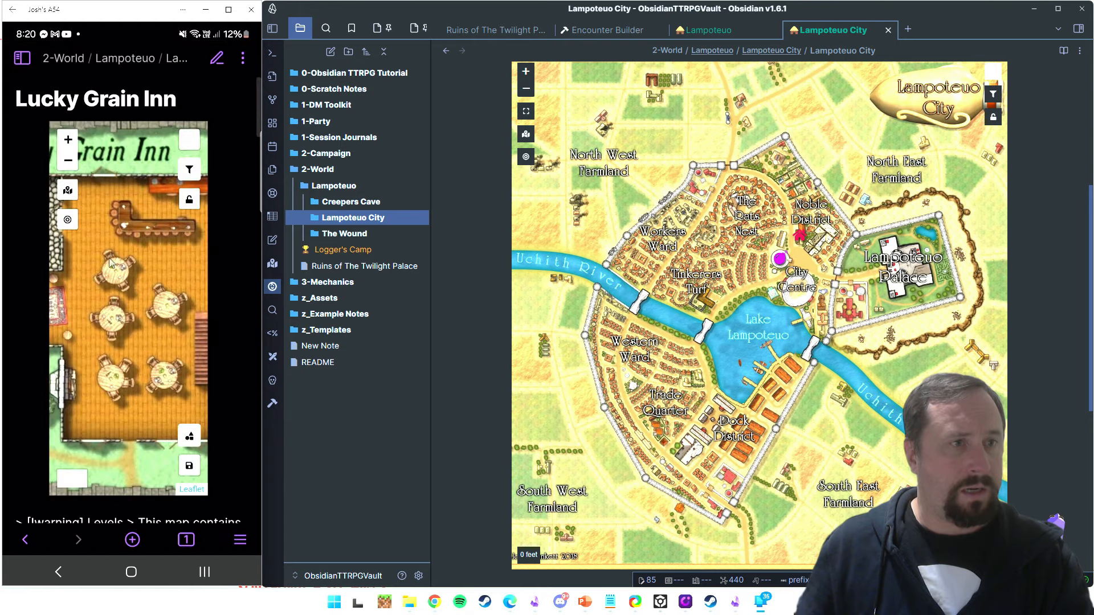
Step: Reopen the Lampoteuo City note on the phone and examine the map markers around City Centre
click(20, 57)
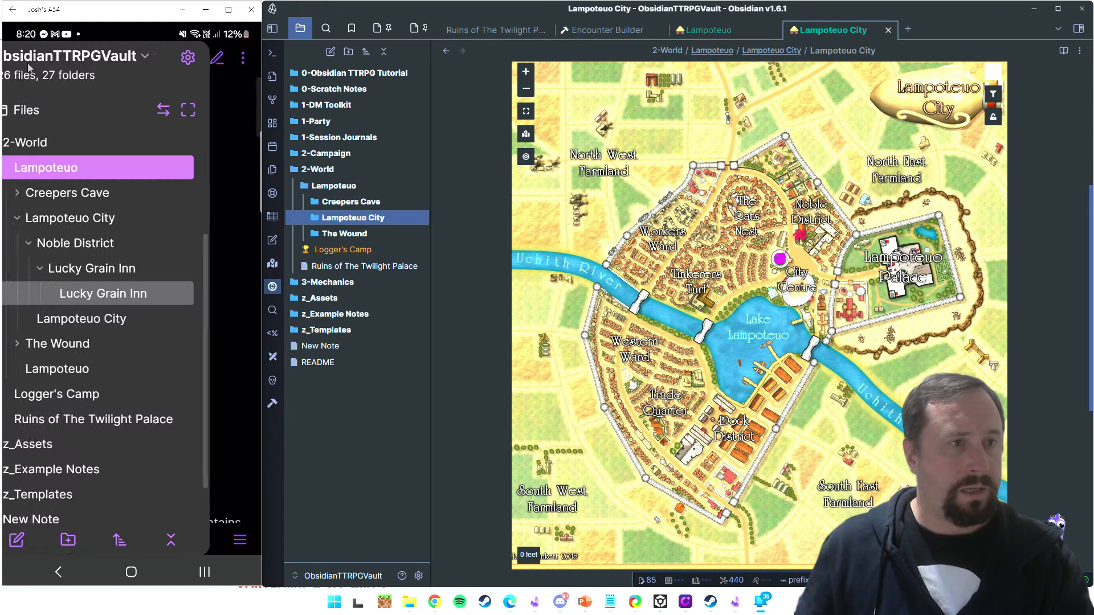
click(108, 319)
scroll(245, 209, down, 10)
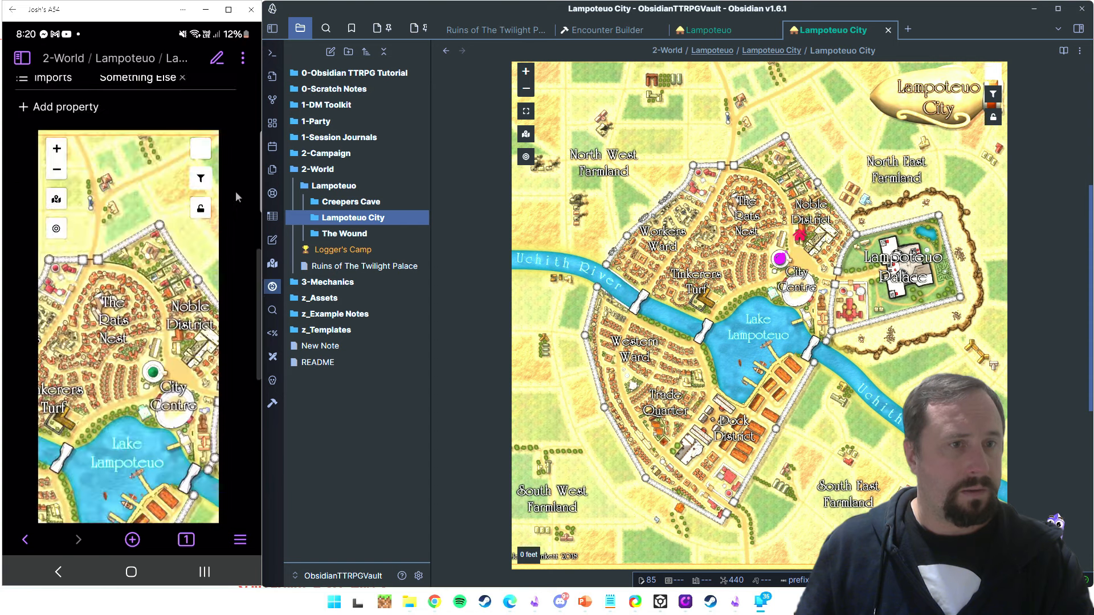
drag(165, 355, 113, 301)
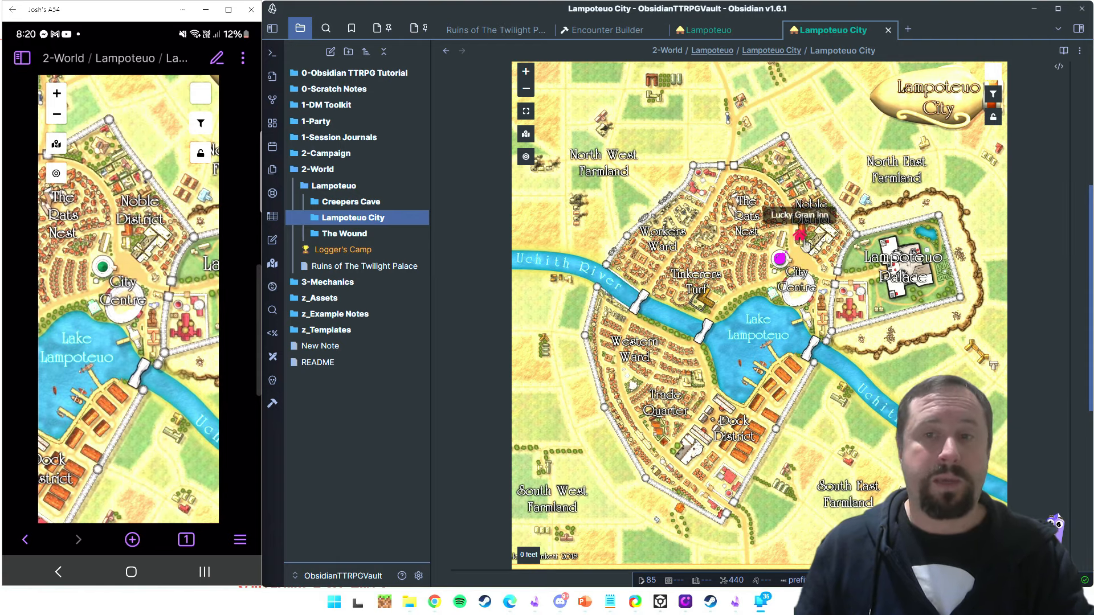
Step: Open the Sync settings in the phone vault and go through the selective sync options to the vault configuration section
mouse_move(804, 242)
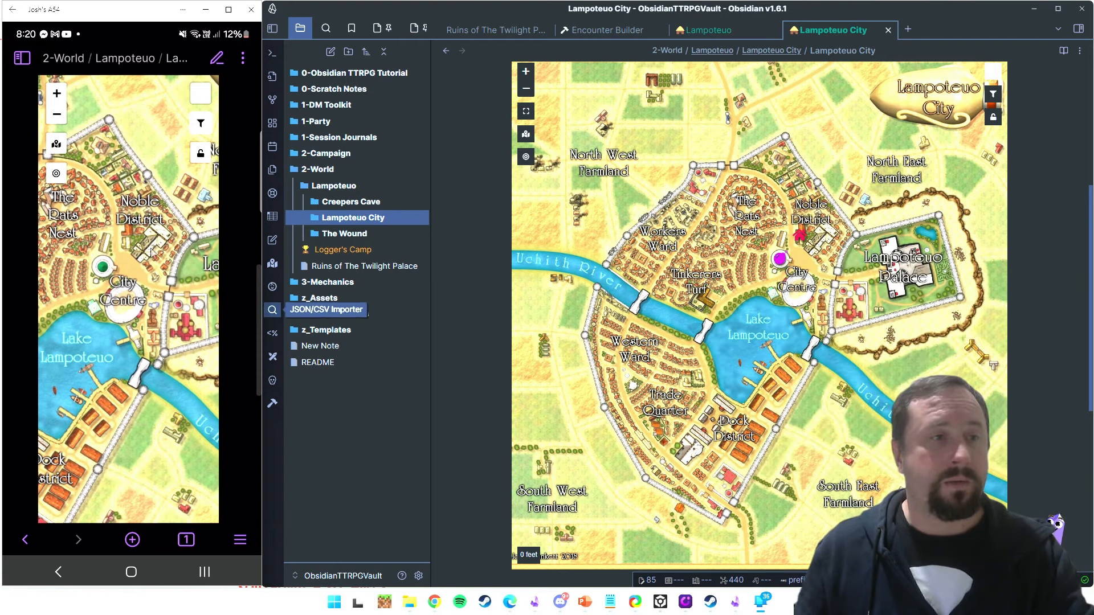
drag(133, 268, 147, 271)
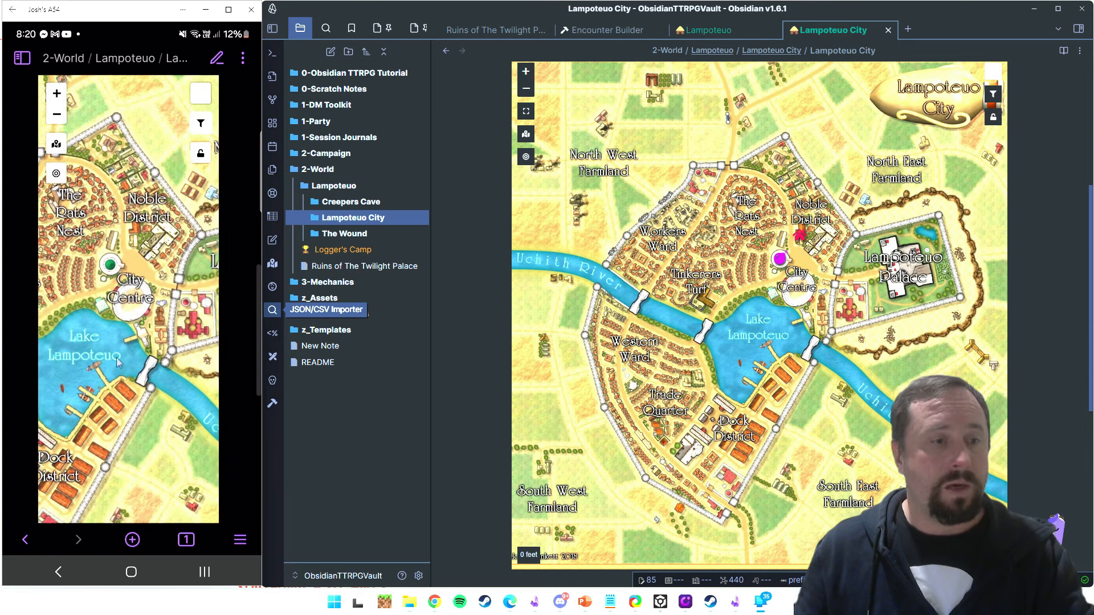
click(28, 61)
click(211, 57)
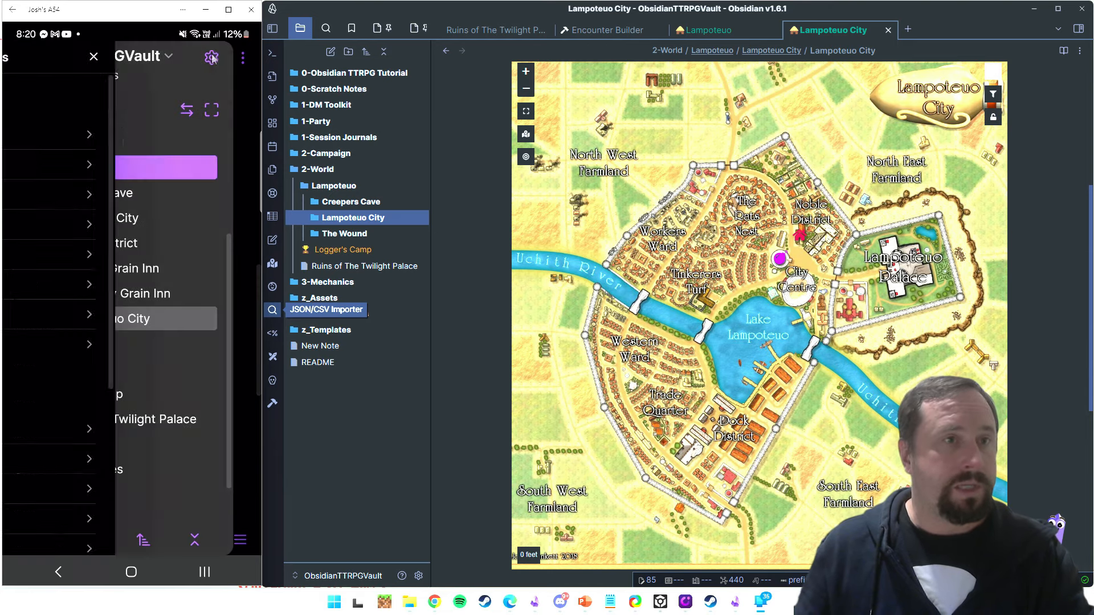
scroll(115, 229, down, 3)
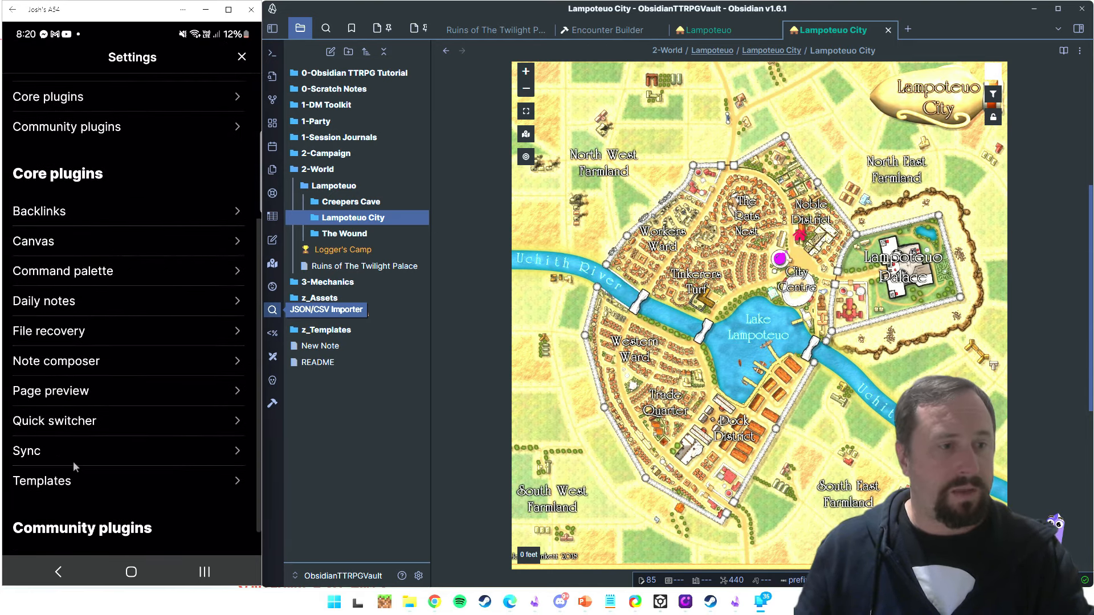
click(71, 455)
scroll(158, 244, down, 3)
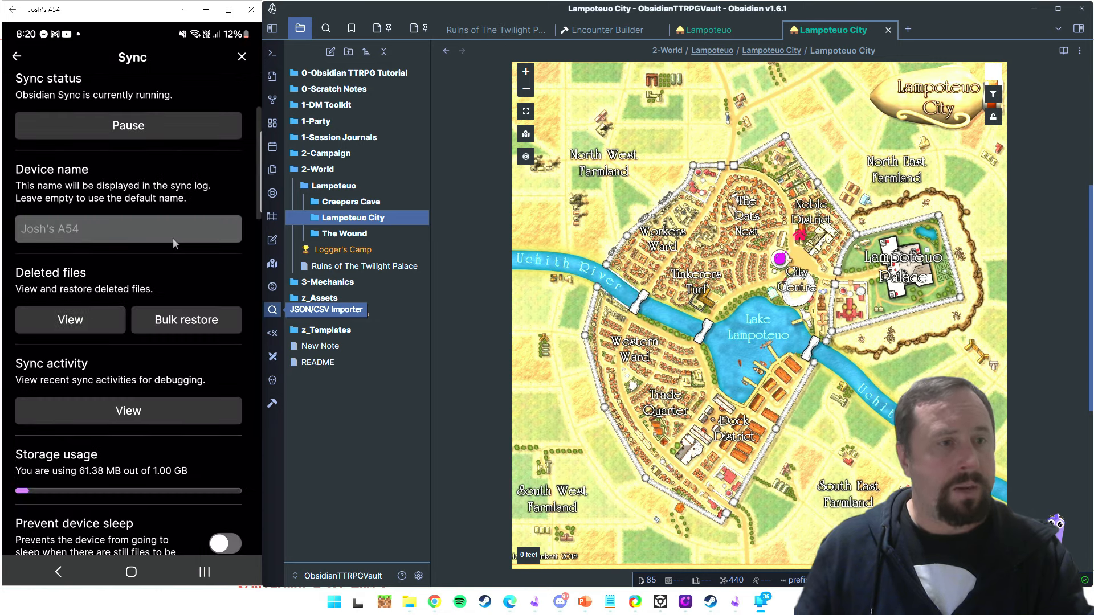
scroll(184, 241, down, 5)
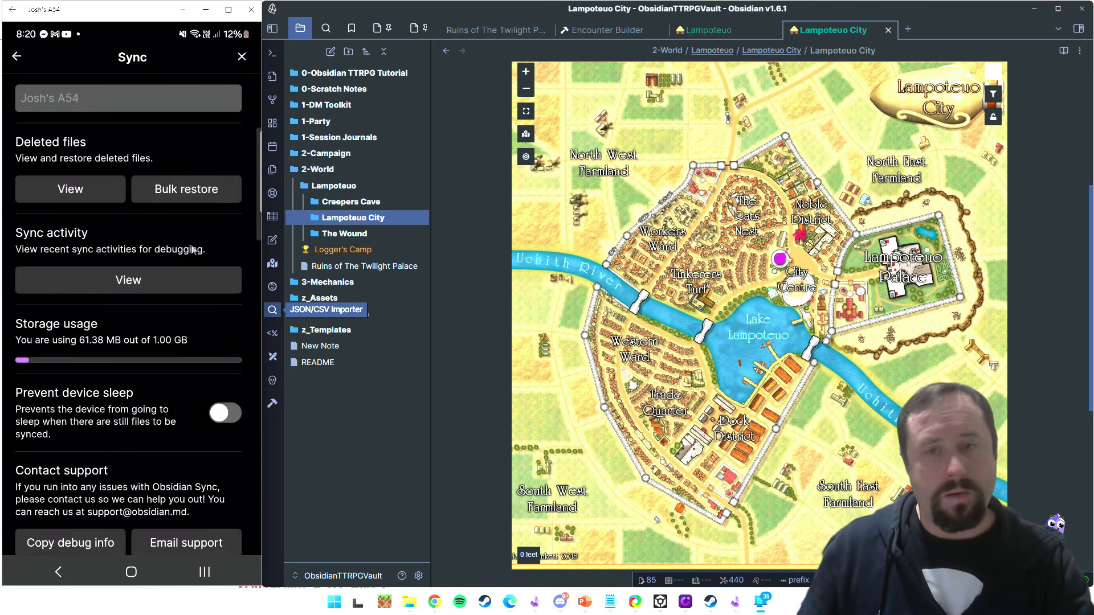
scroll(191, 250, down, 10)
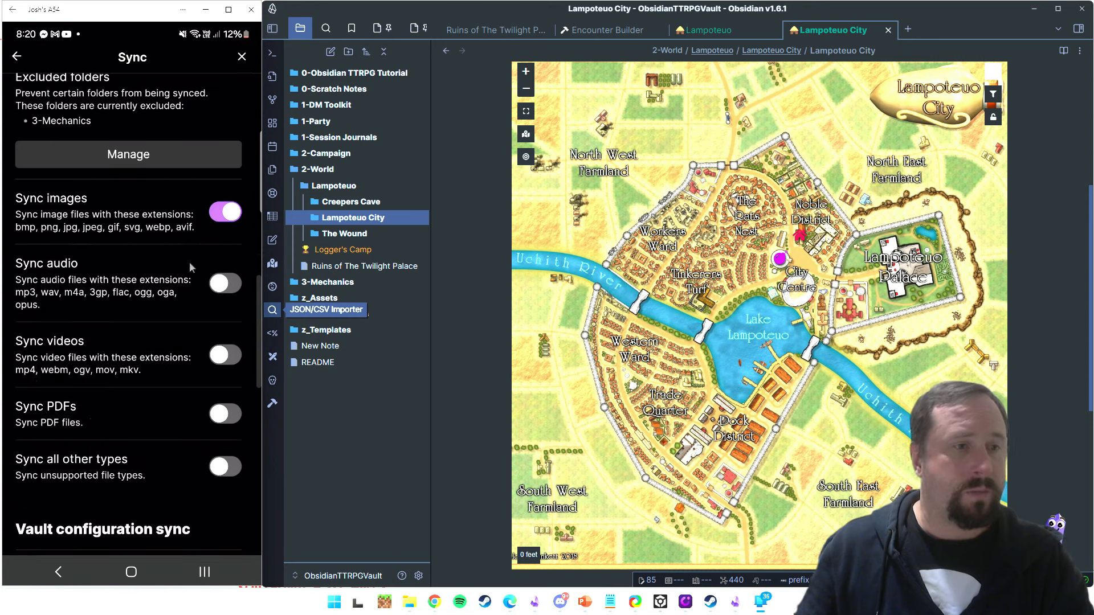
Step: Enable syncing of Main settings, Appearance settings, Themes and snippets, and Hotkeys on the phone
scroll(146, 312, down, 3)
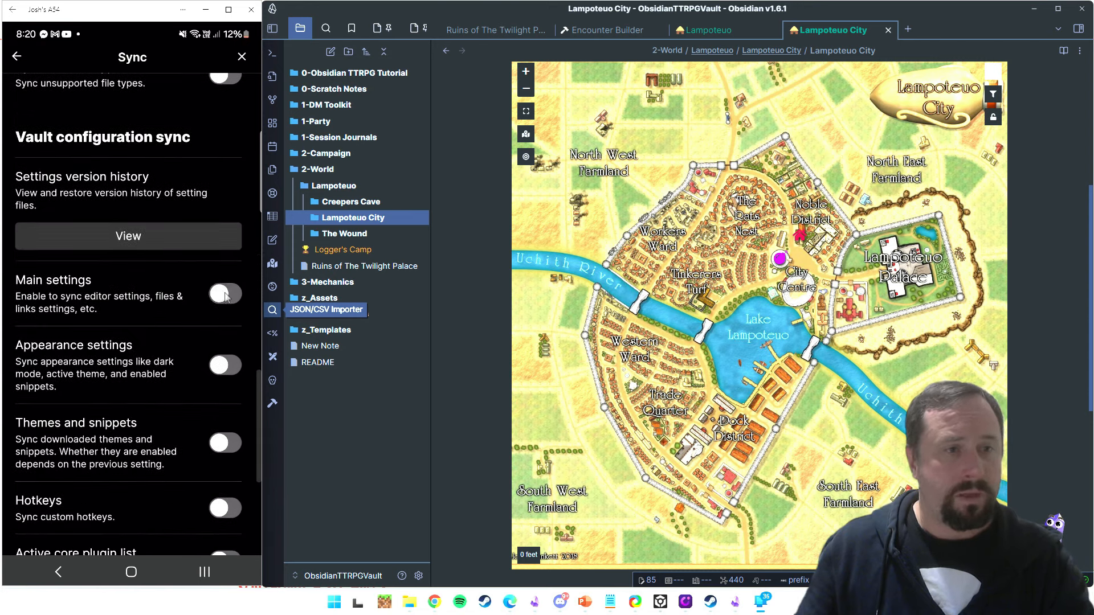
click(225, 294)
click(225, 365)
scroll(225, 364, down, 3)
click(230, 360)
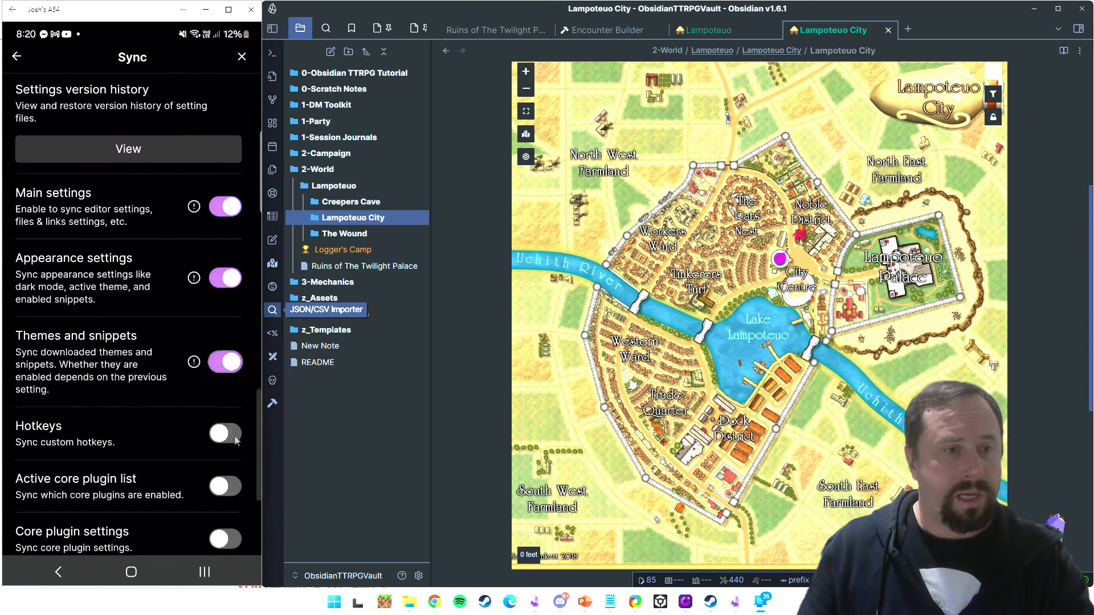
click(225, 433)
Step: Enable syncing of the active core plugin list, core plugin settings, active community plugin list, and installed community plugins on the phone
scroll(220, 424, down, 4)
click(225, 358)
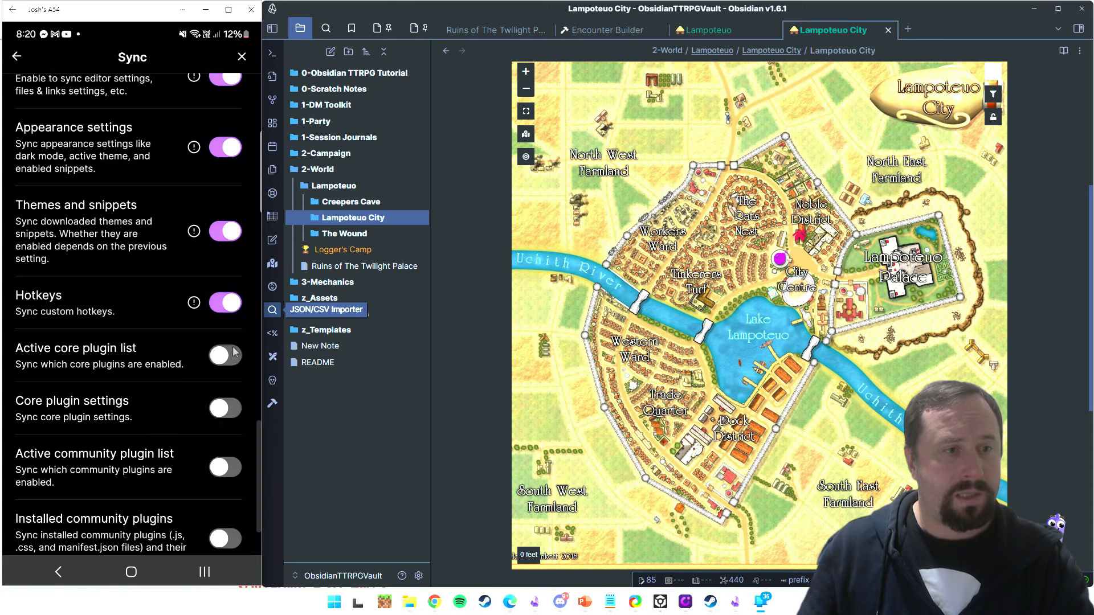
click(225, 419)
scroll(171, 389, down, 3)
click(225, 375)
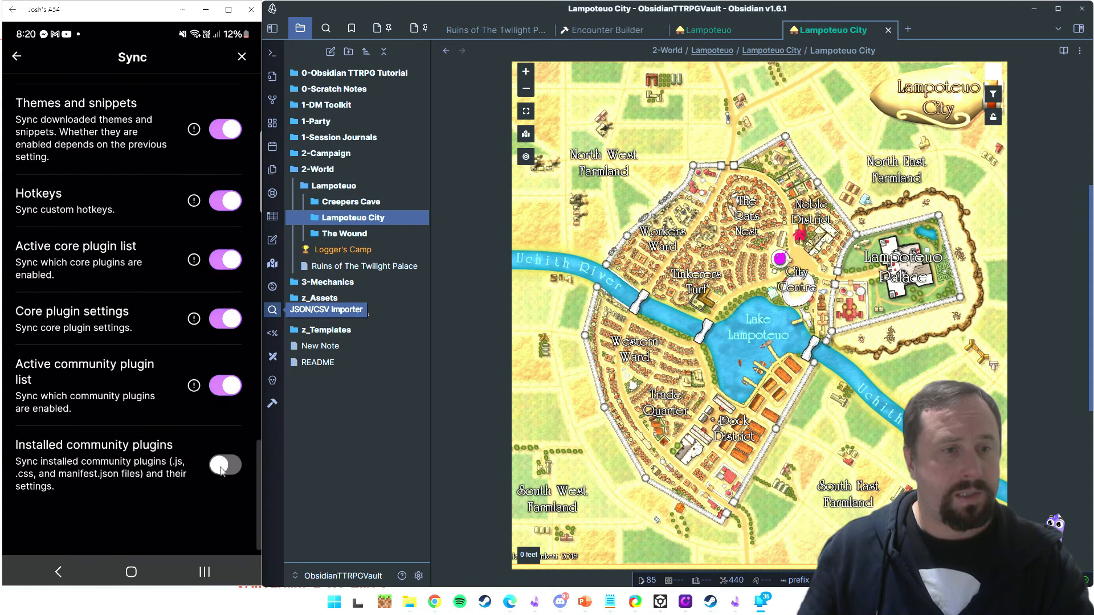
click(221, 470)
scroll(170, 398, down, 1)
Step: Enable Sync all other types on the phone, review the sync options, and return to the Lampoteuo City note
scroll(122, 325, up, 15)
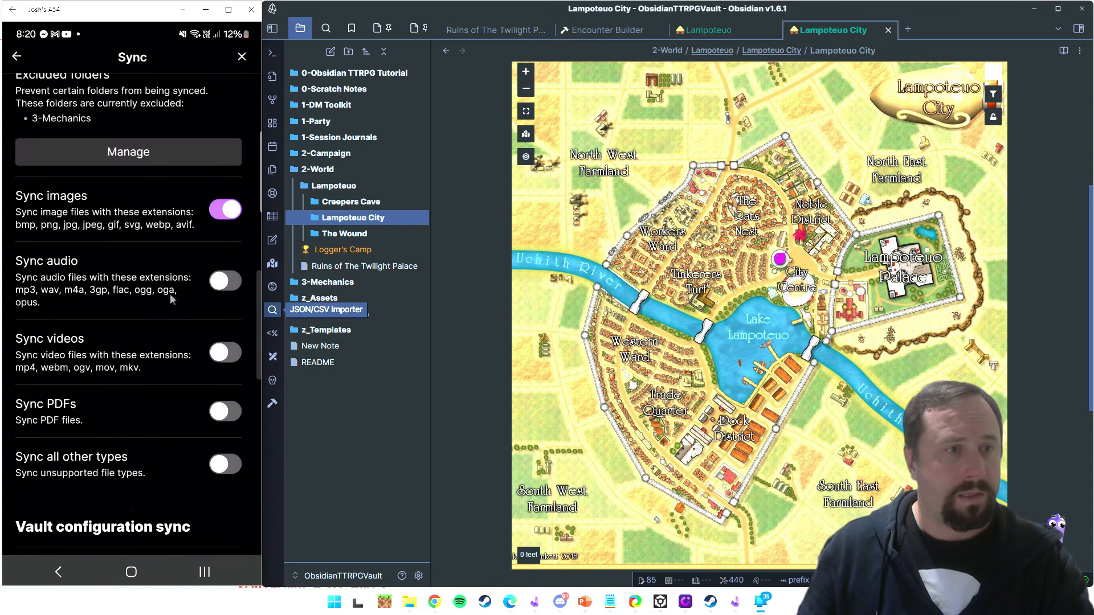
click(225, 464)
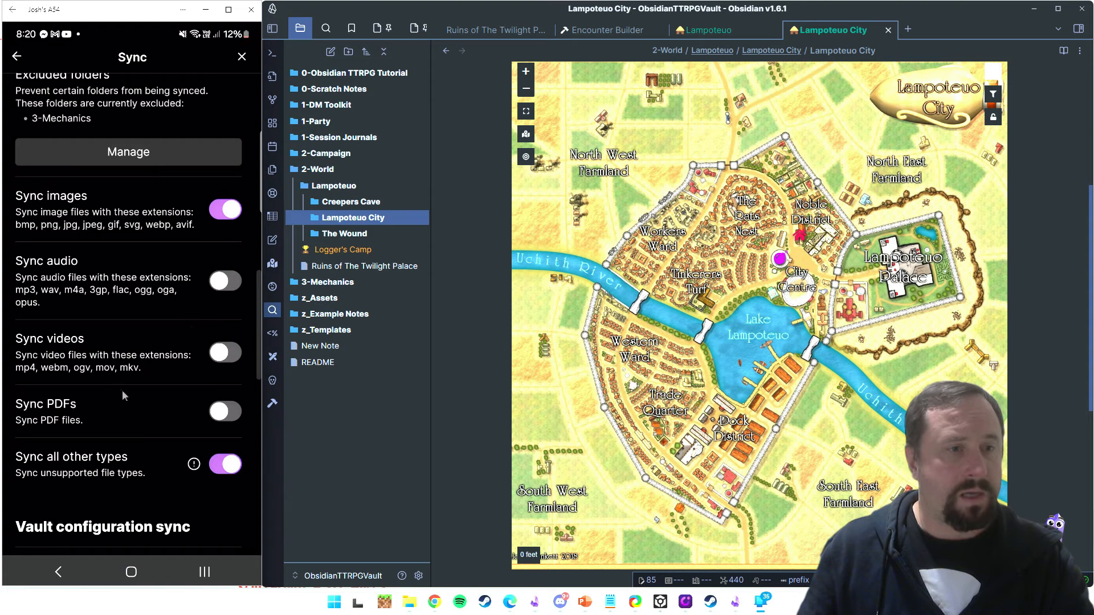
scroll(172, 194, up, 10)
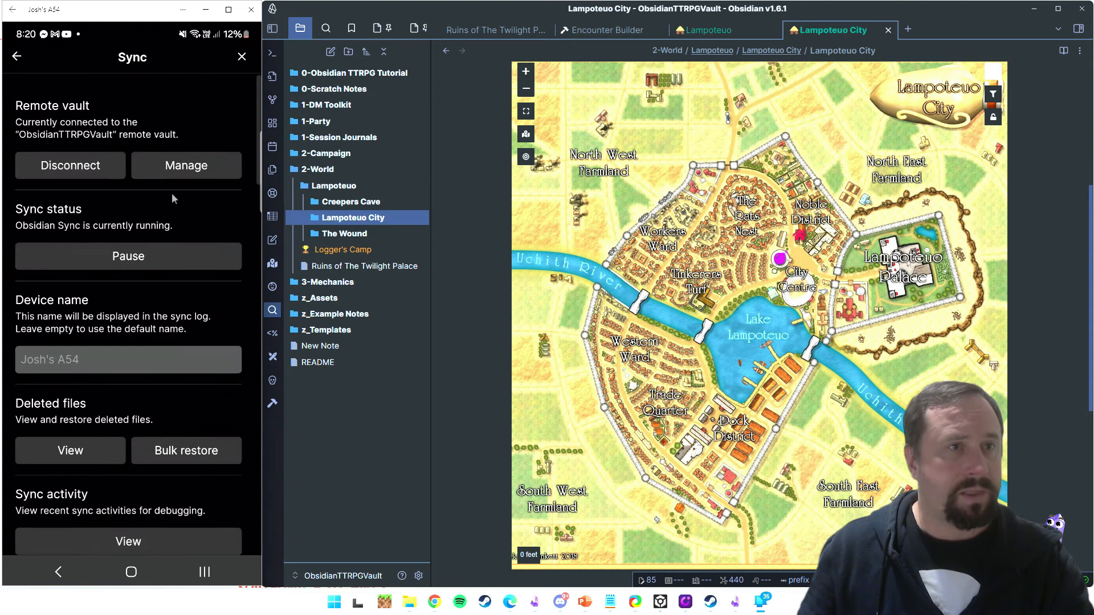
scroll(224, 138, down, 15)
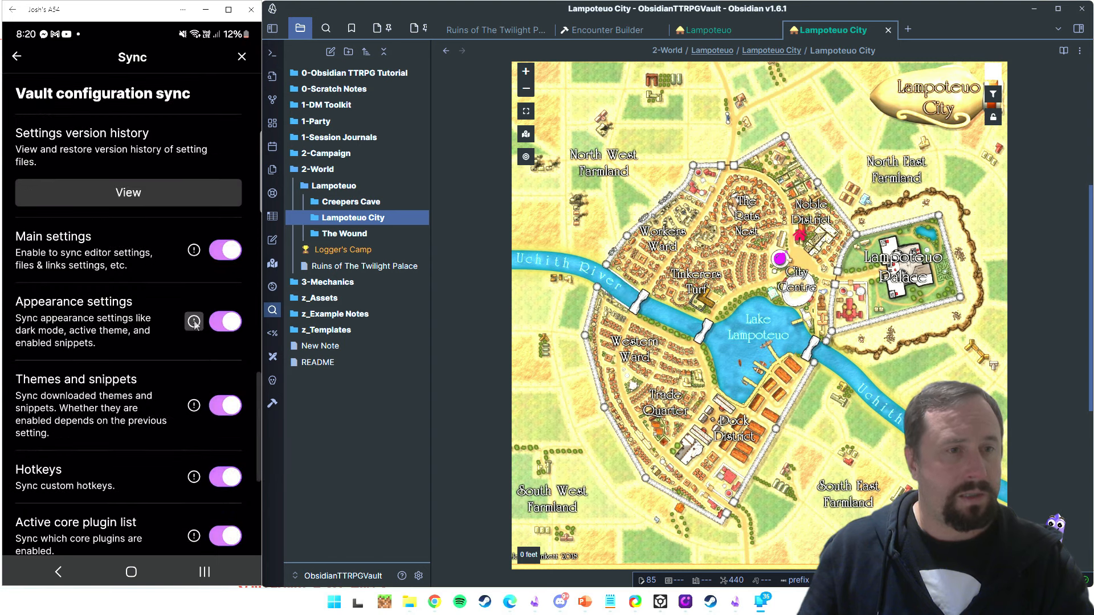
click(242, 57)
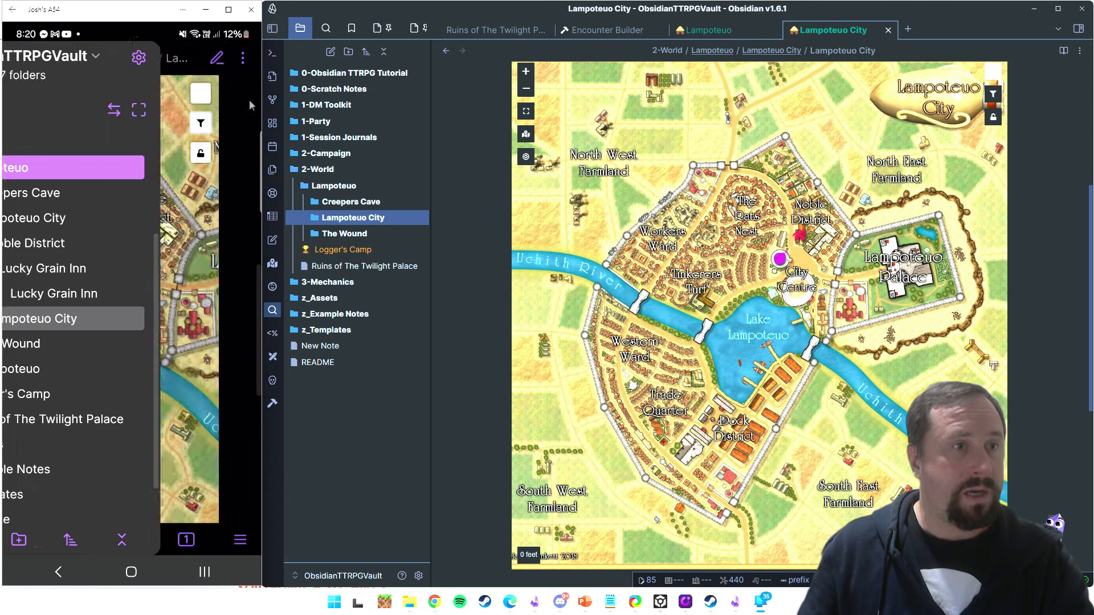
click(248, 100)
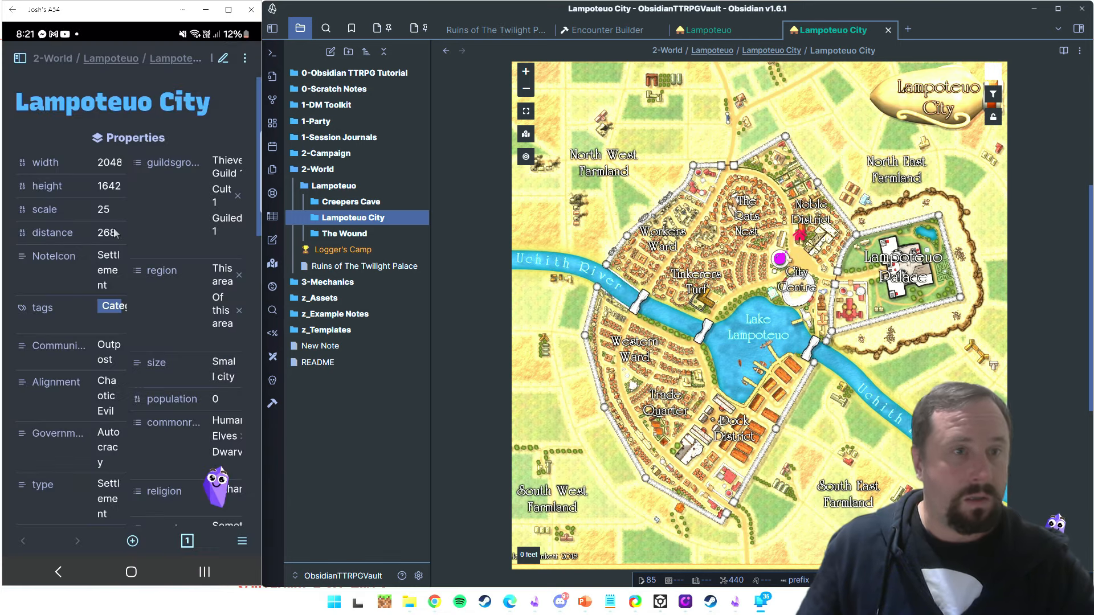
Step: Examine the markers on the phone's Lampoteuo City map and check the marker types it offers near the Noble District
scroll(104, 214, down, 6)
scroll(104, 209, down, 5)
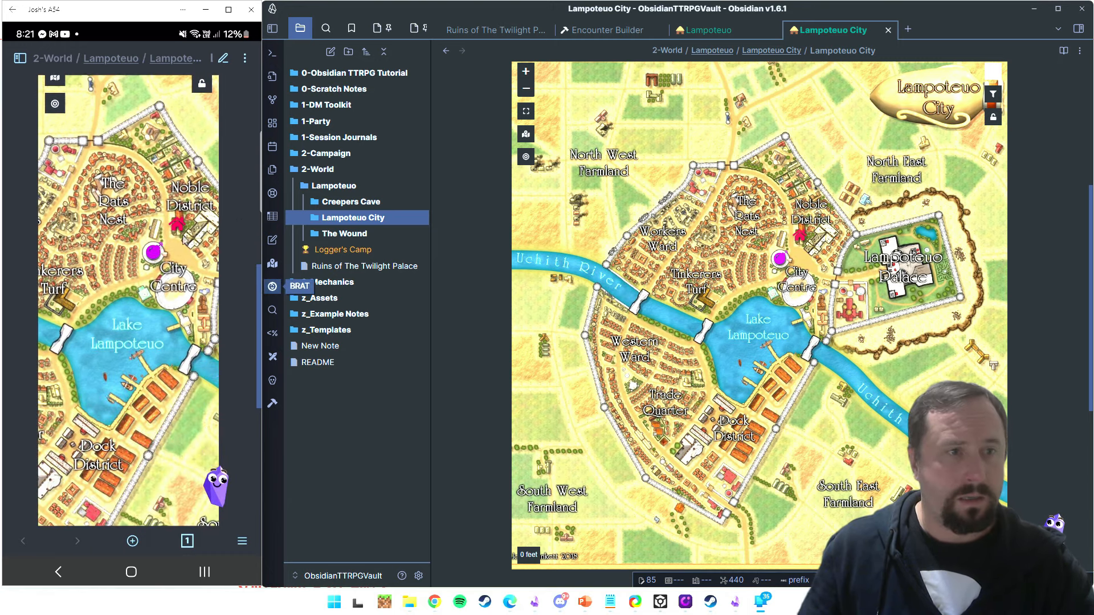
right_click(178, 250)
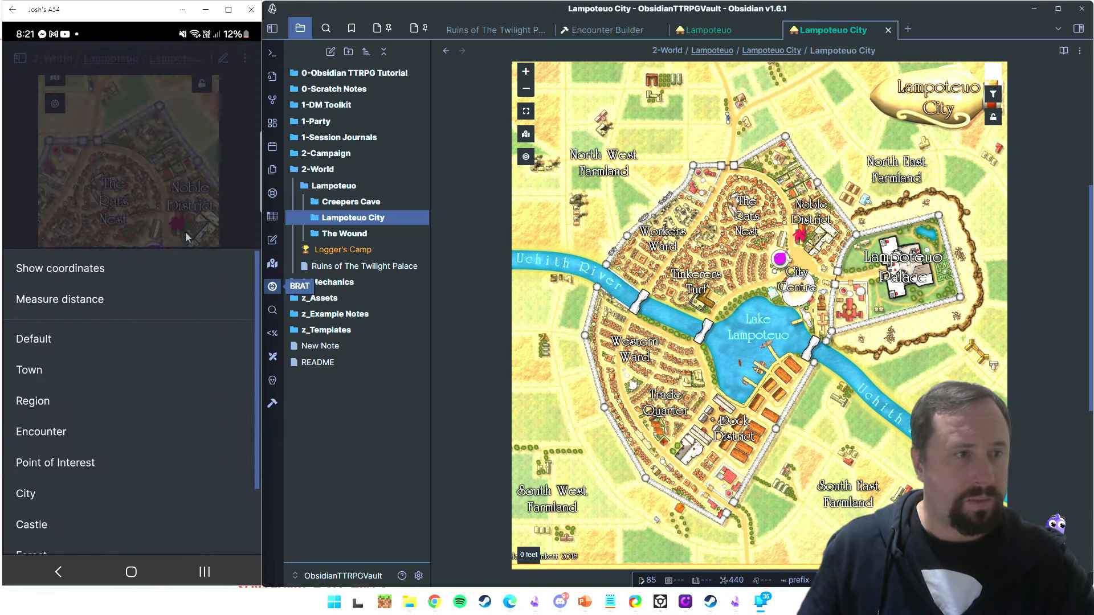
click(209, 229)
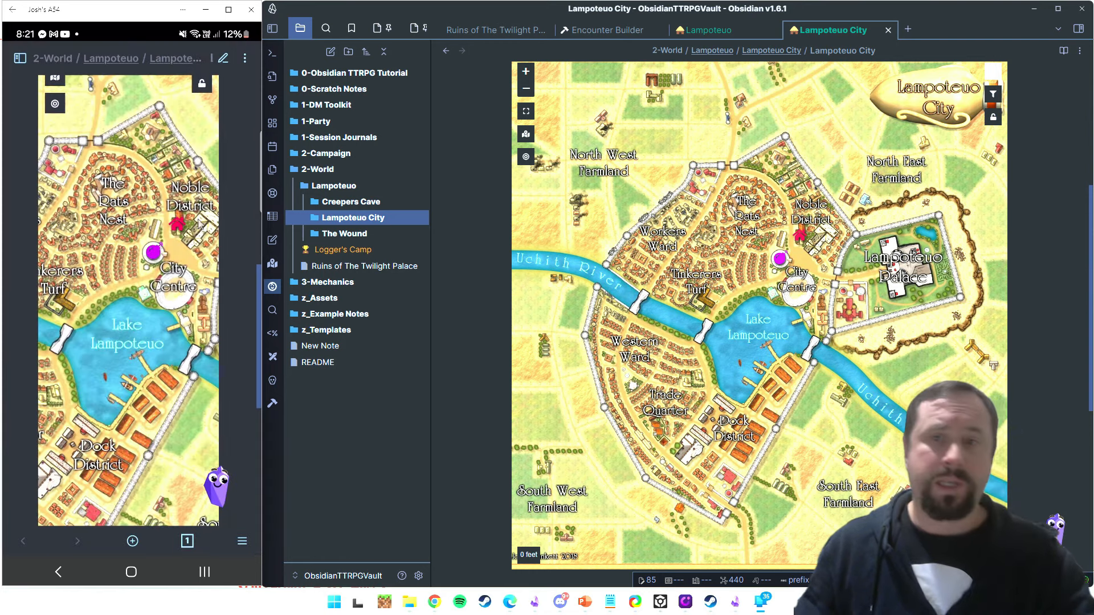
click(180, 255)
click(180, 211)
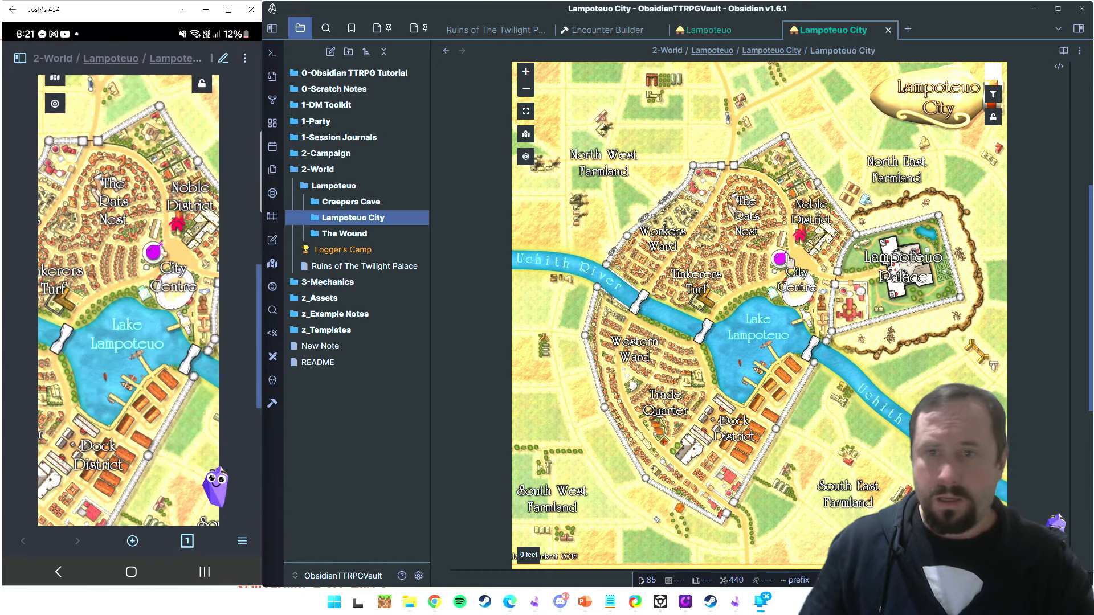
Step: Place an orange star marker just above City Centre on the desktop's Lampoteuo City map
right_click(801, 262)
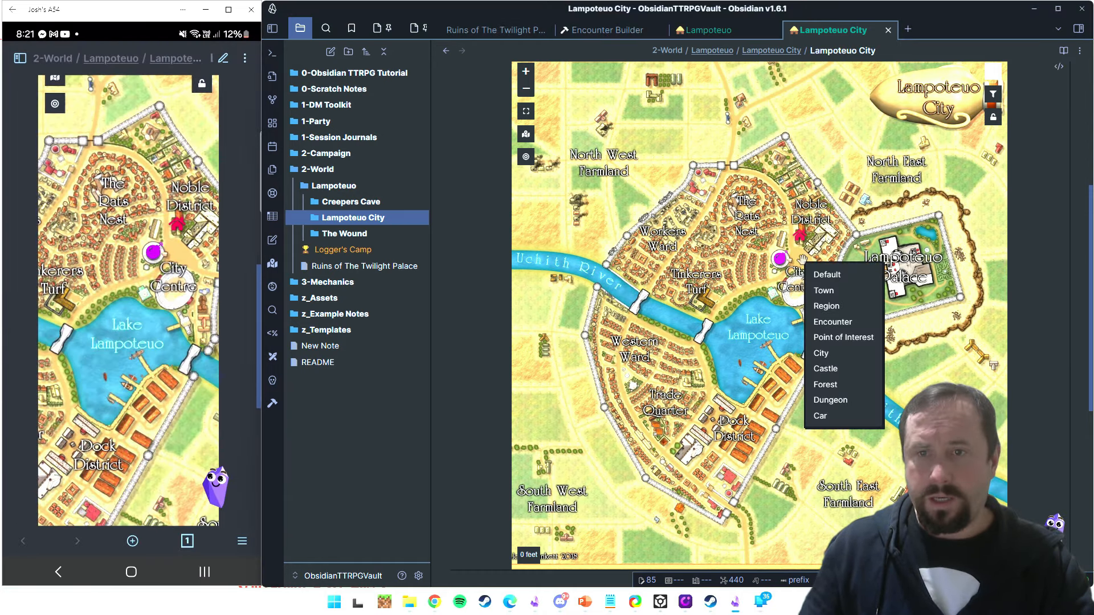
click(842, 353)
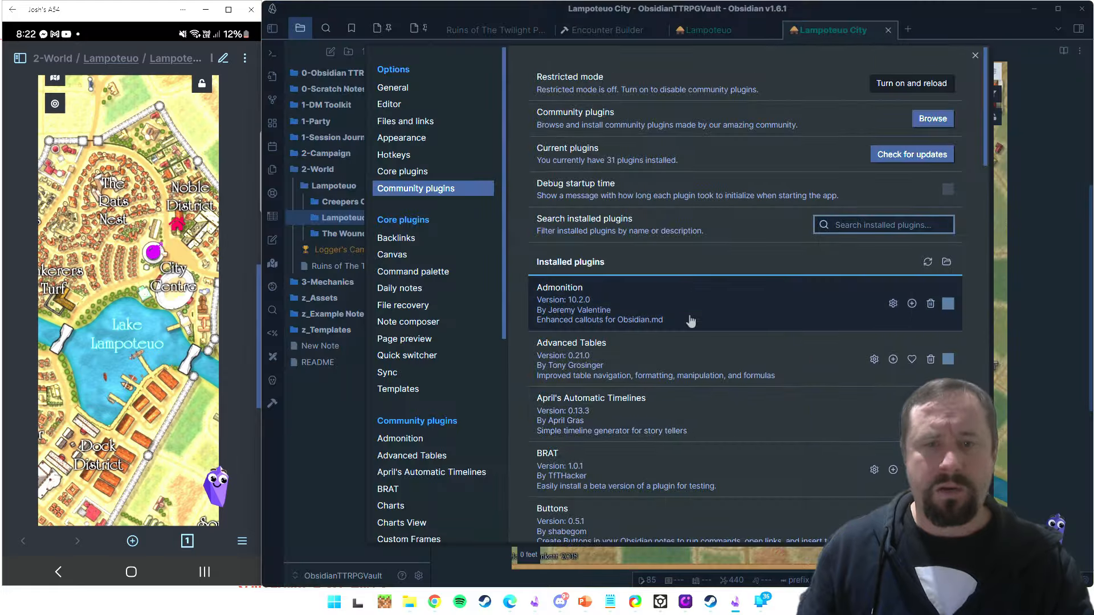
Step: Check the desktop's Sync activity log for Leaflet plugin data uploads, and close the settings
scroll(705, 341, down, 1)
click(393, 373)
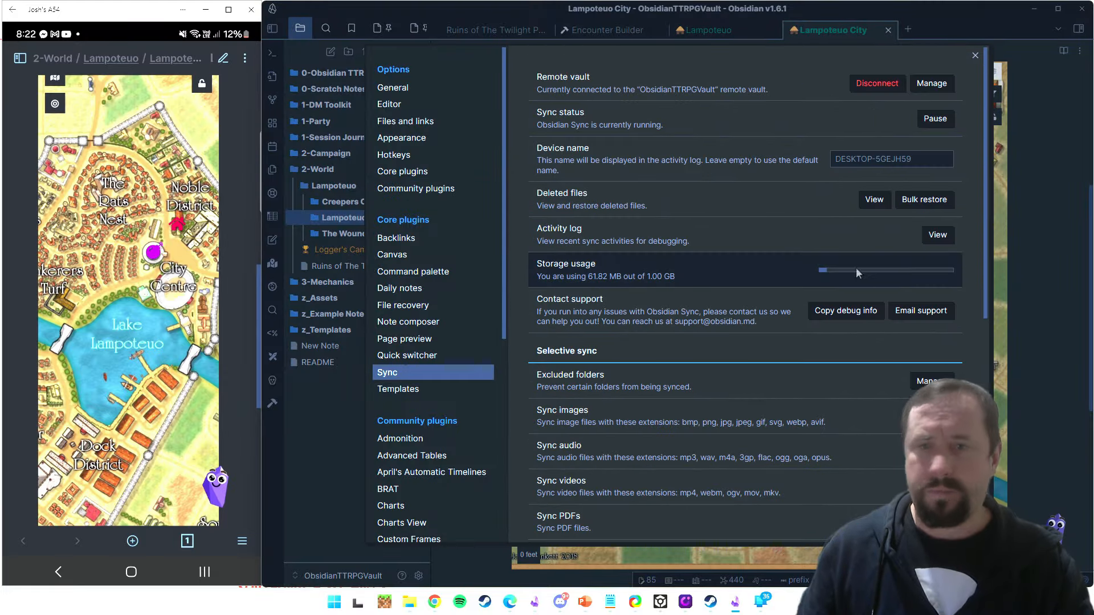
scroll(880, 269, down, 2)
click(937, 121)
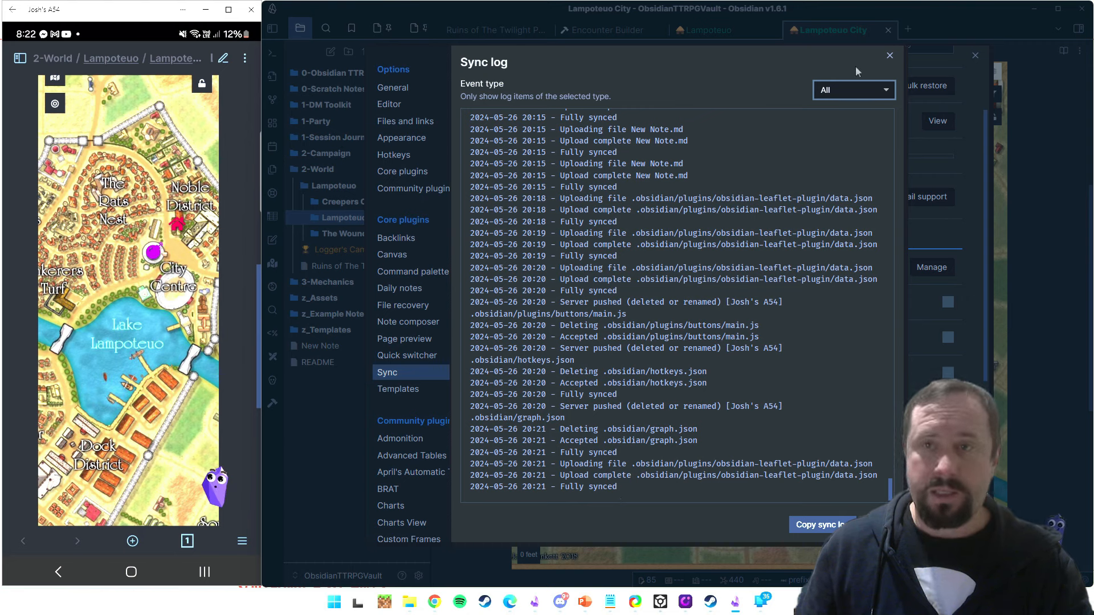
click(889, 55)
click(975, 55)
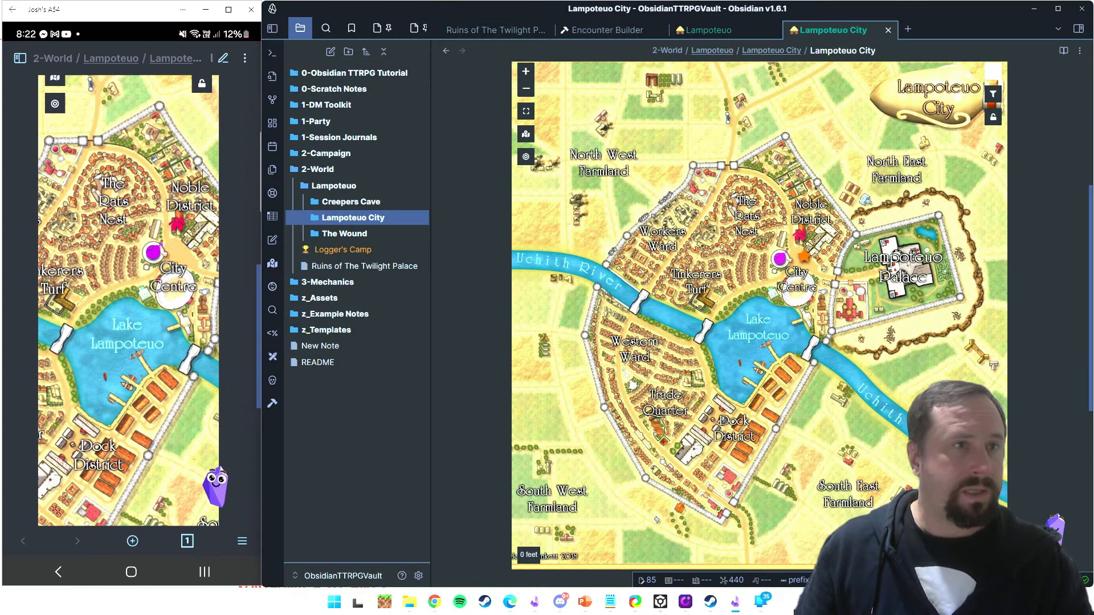
Step: Switch the phone to the Lucky Grain Inn note and back to Lampoteuo City to check its map for the new marker
click(21, 58)
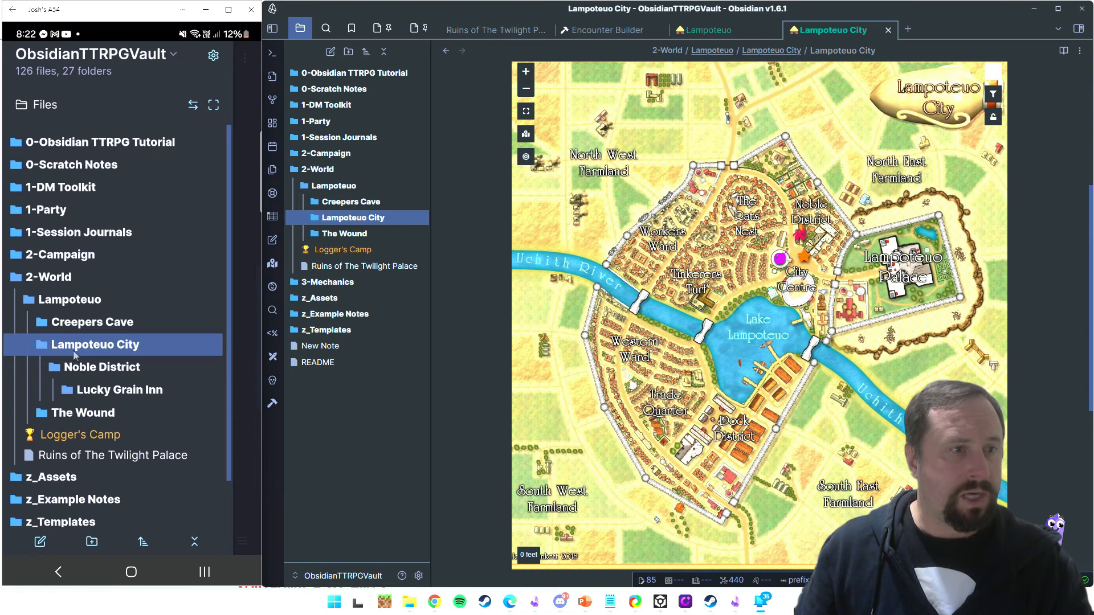
click(95, 392)
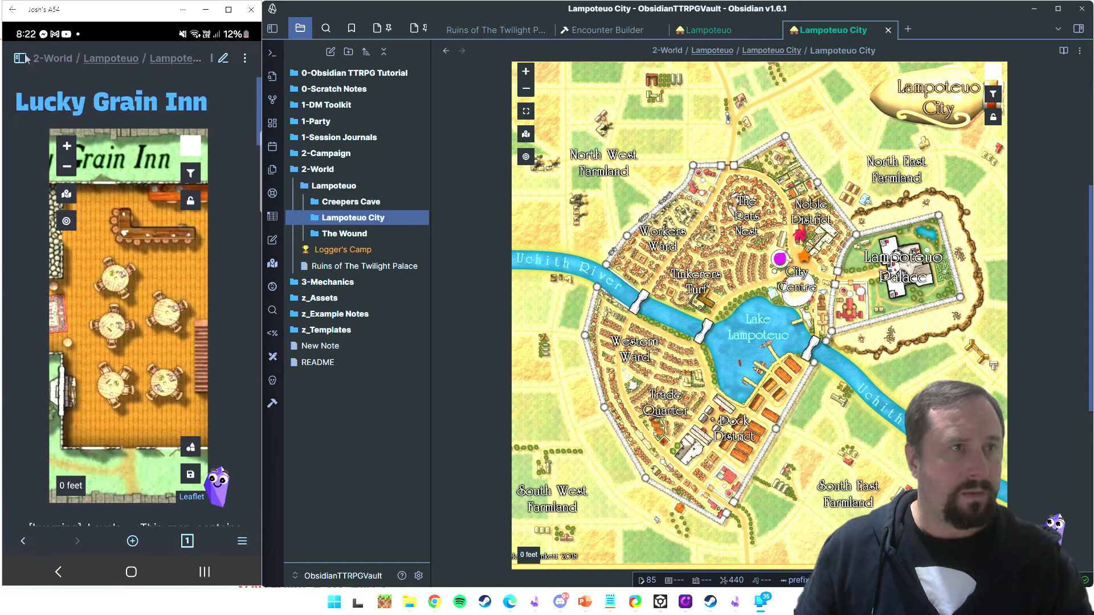
click(21, 59)
click(72, 346)
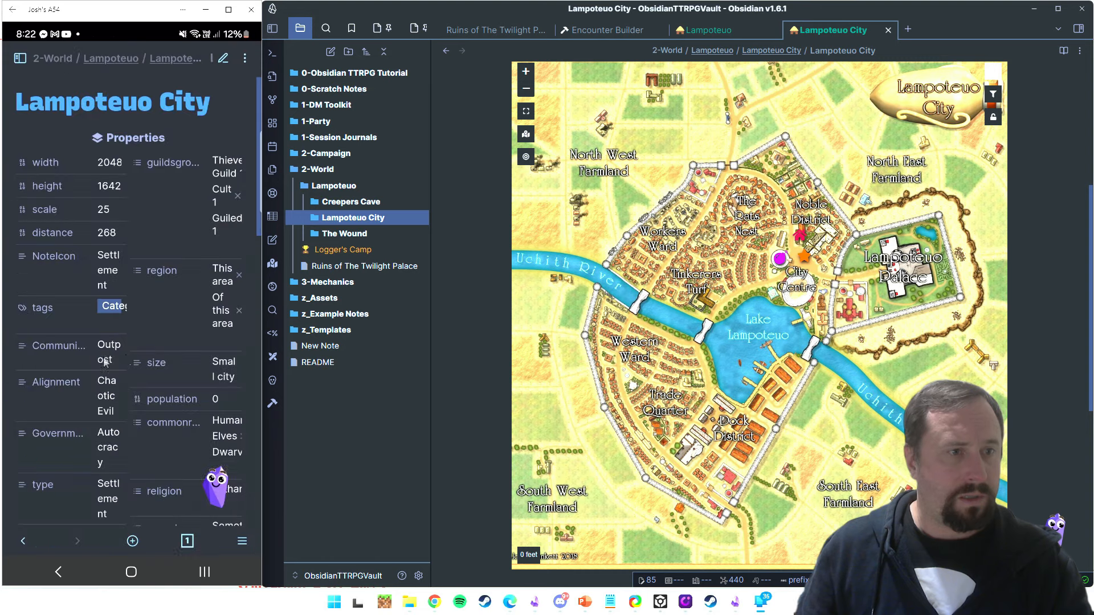
scroll(146, 335, down, 6)
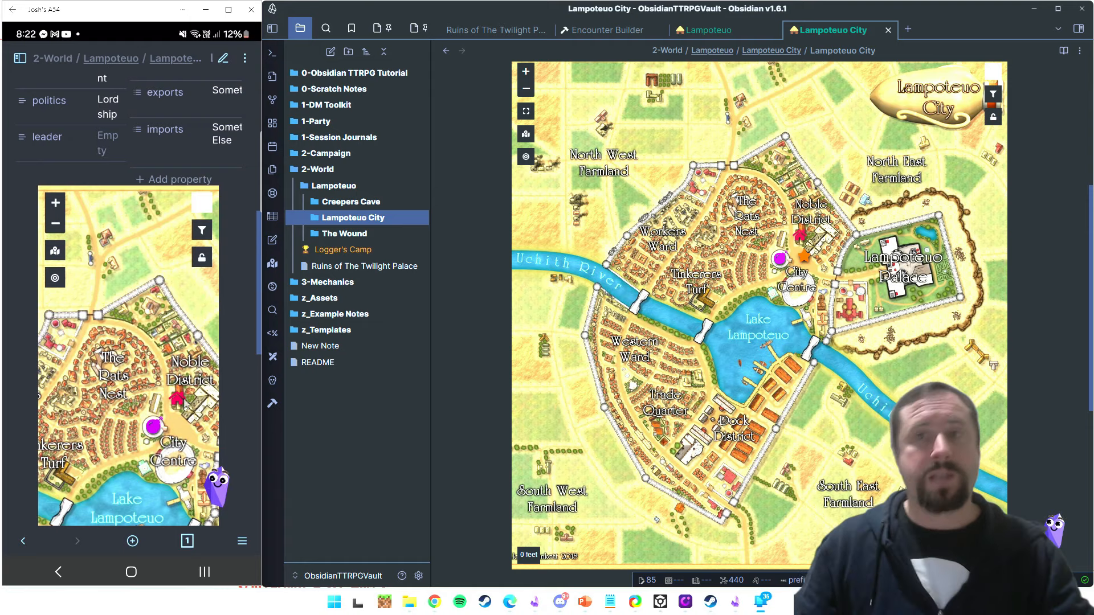
Step: Close and reopen the Lampoteuo City note on the desktop, and view its map markers
click(888, 31)
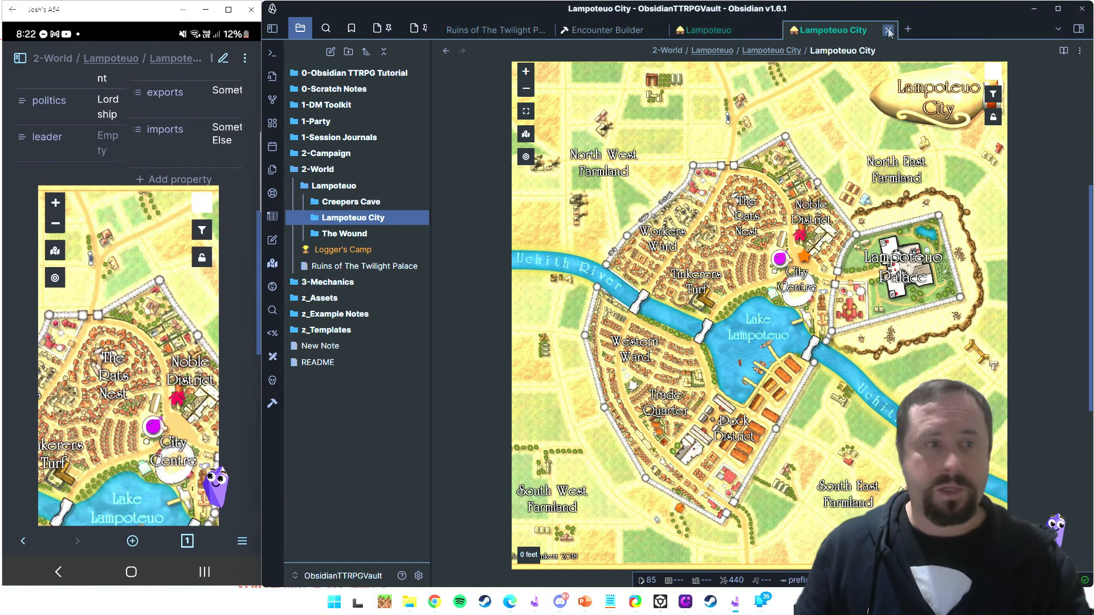
click(353, 218)
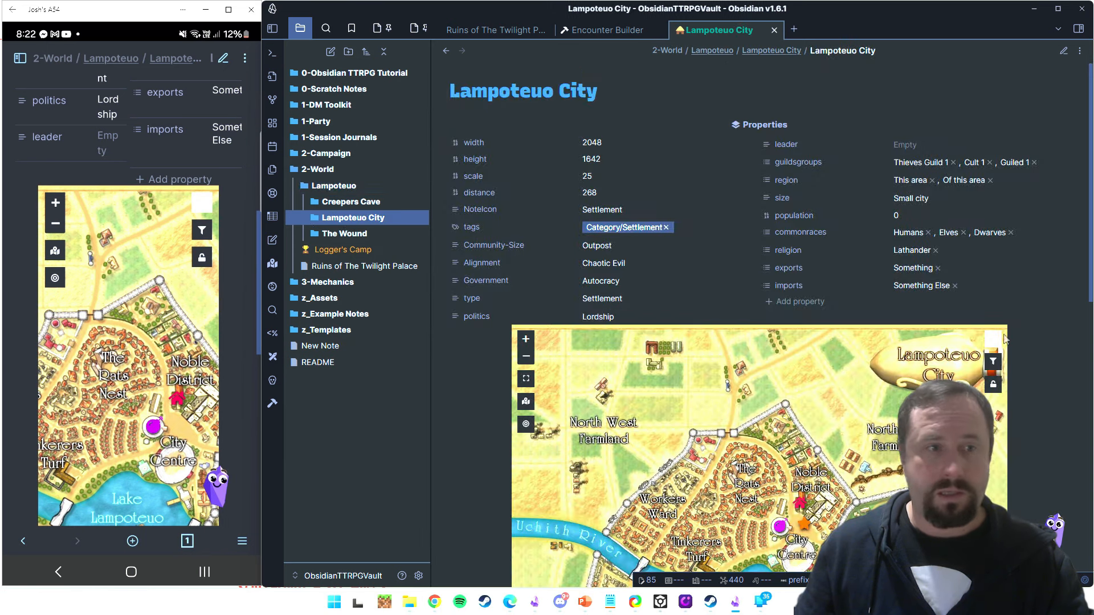
scroll(474, 398, down, 2)
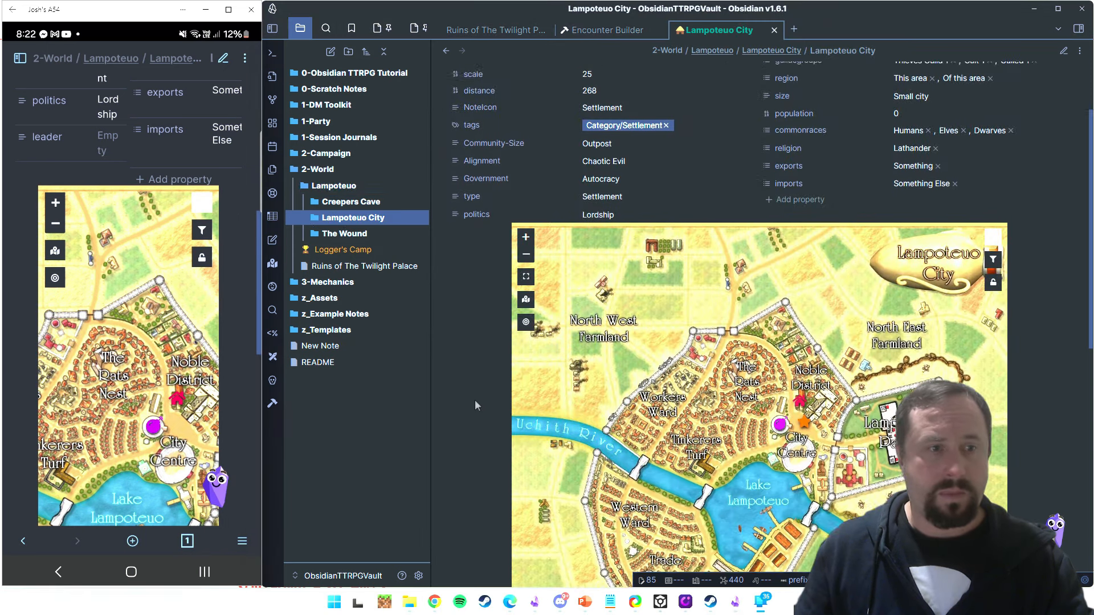
Step: Switch the phone to the Lucky Grain Inn note, reopen Lampoteuo City there, and check the City Centre area of its map for markers
click(20, 58)
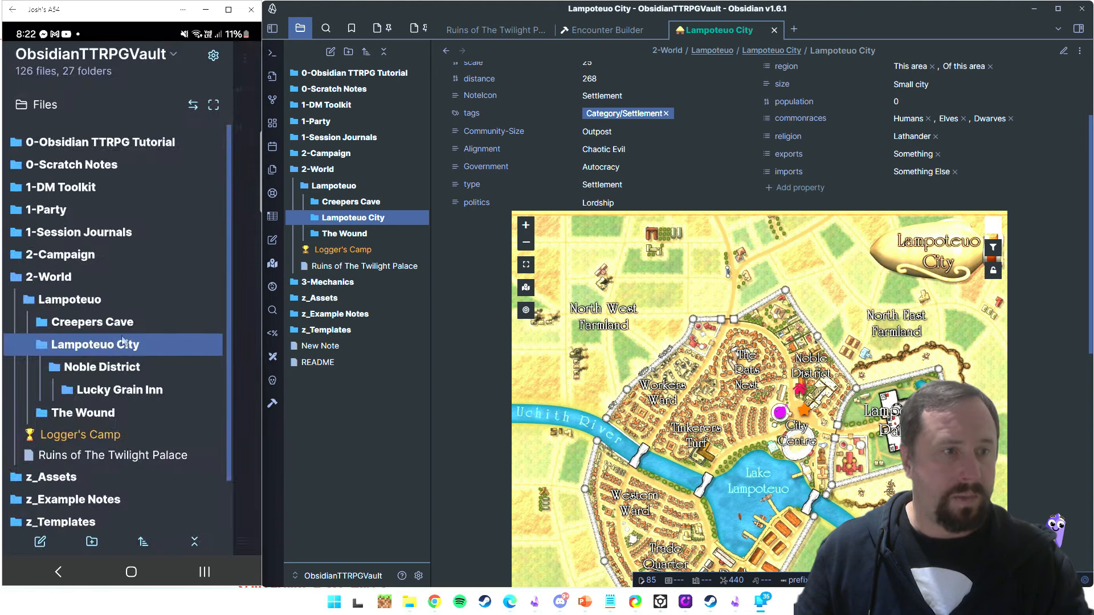
click(94, 391)
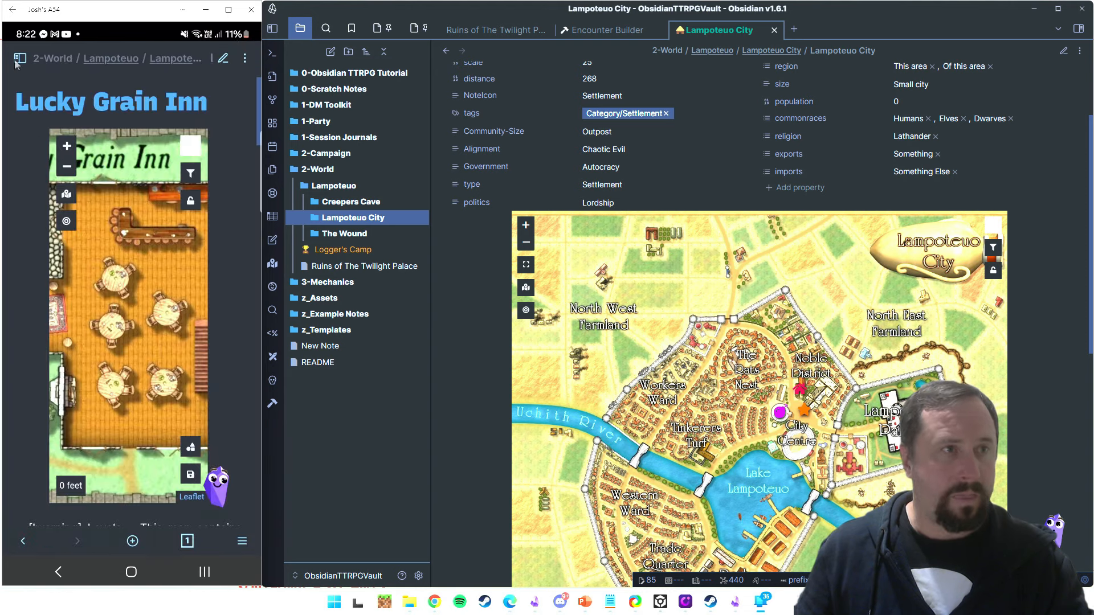
click(19, 59)
click(98, 343)
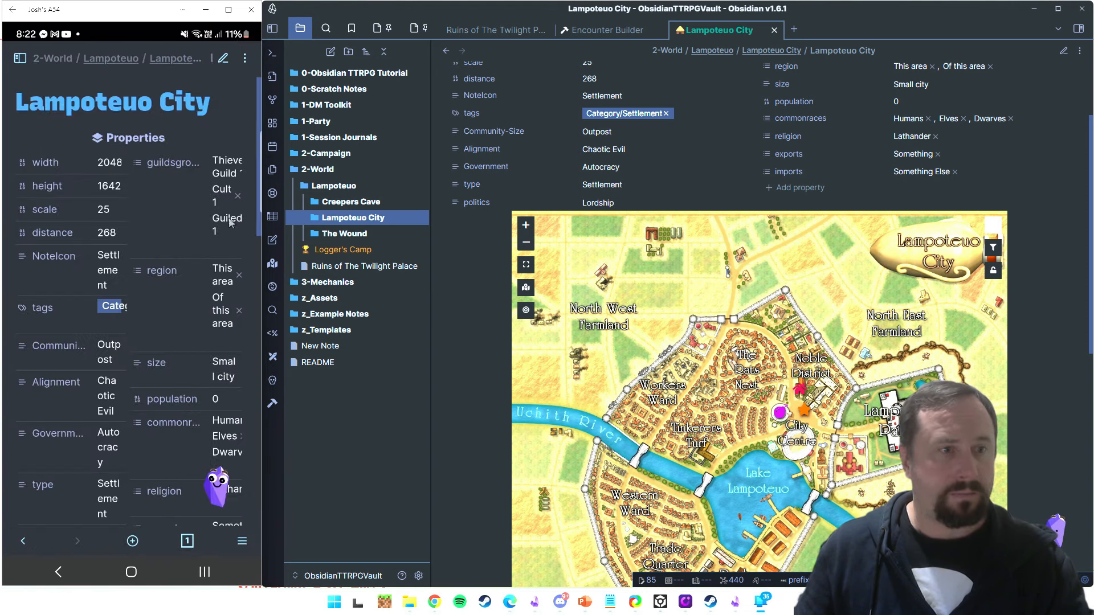
scroll(226, 213, down, 5)
scroll(221, 204, down, 2)
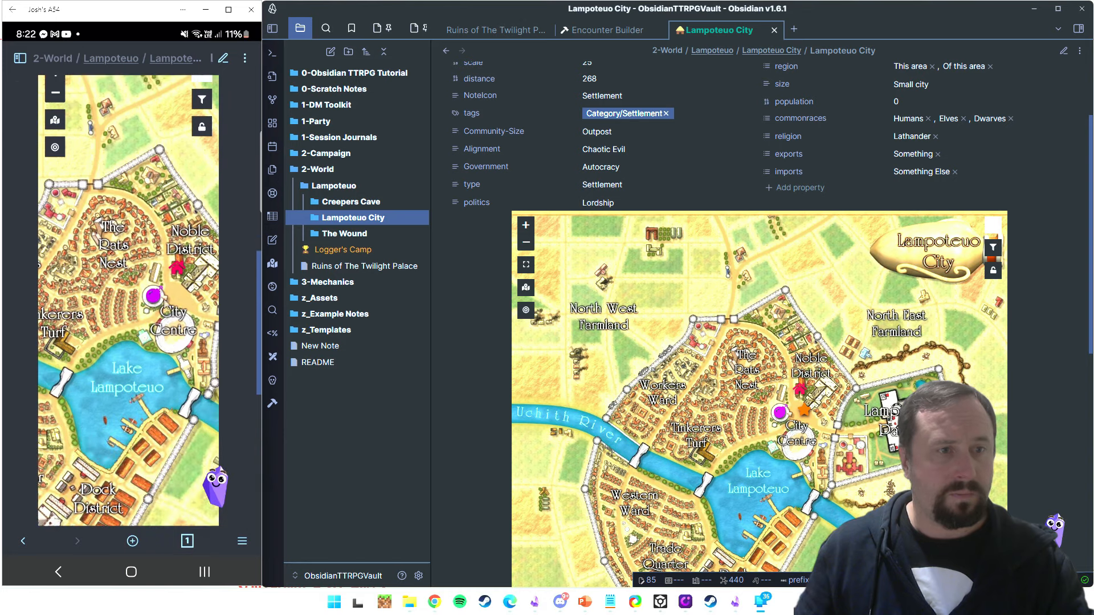
mouse_move(182, 292)
mouse_down()
mouse_move(171, 306)
mouse_move(175, 288)
mouse_up()
scroll(1044, 379, down, 3)
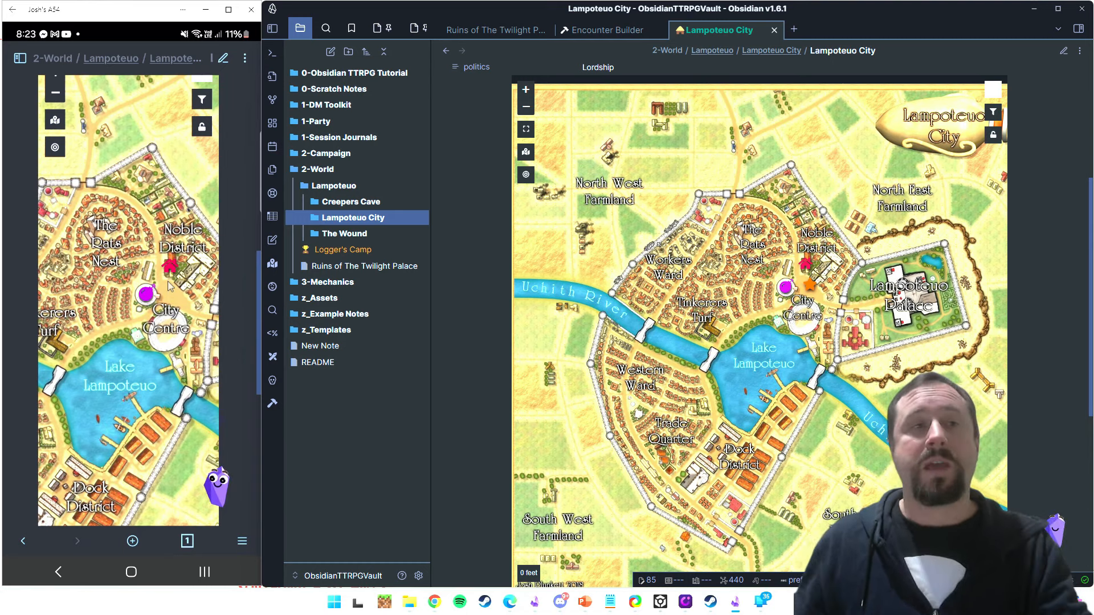
Step: Switch the phone to Lucky Grain Inn, move the desktop map's orange star marker beside Lampoteuo Palace, and open Logger's Camp on the desktop
click(20, 57)
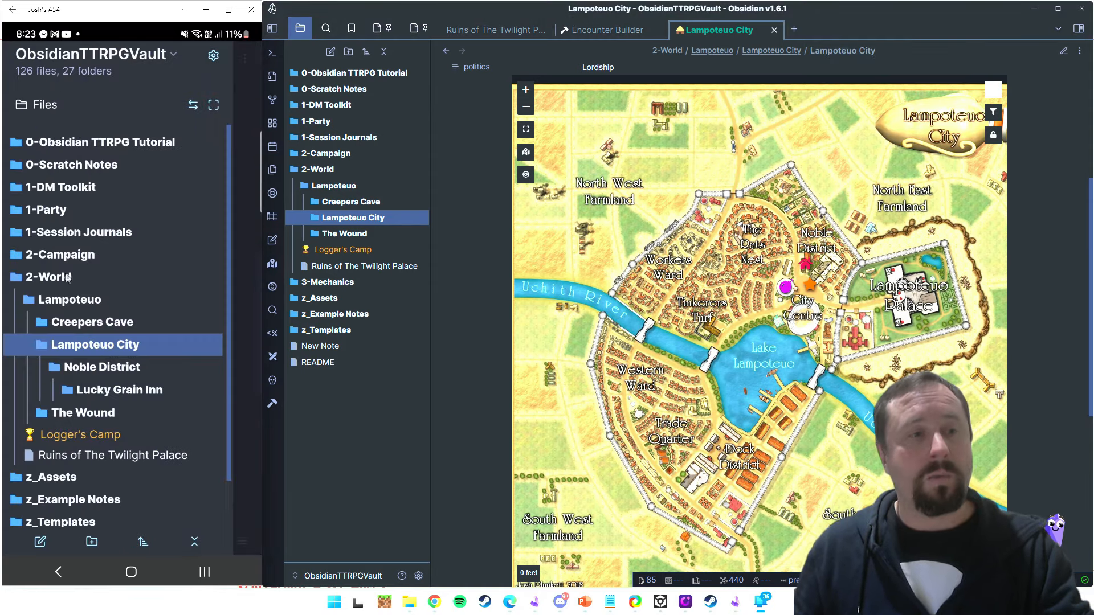
click(98, 389)
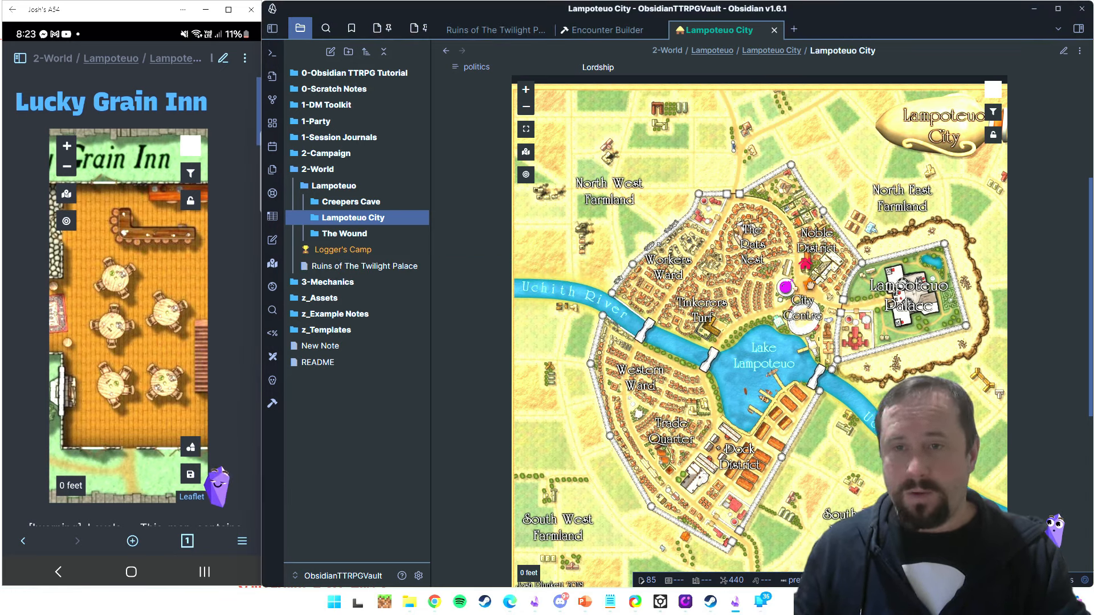
mouse_move(810, 284)
mouse_down()
mouse_move(841, 312)
mouse_move(897, 322)
mouse_move(859, 290)
mouse_up()
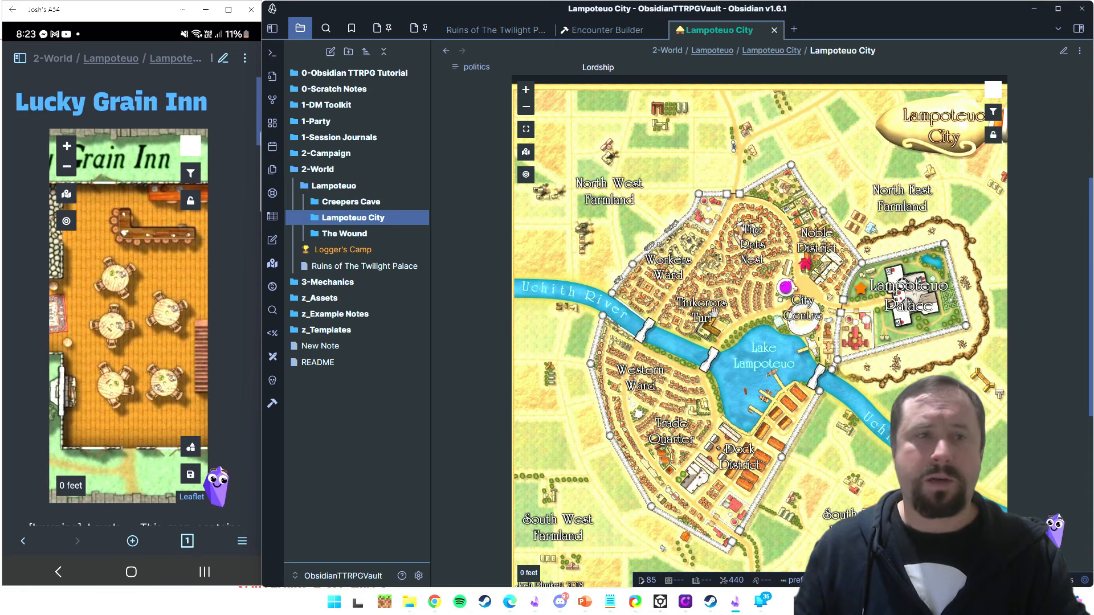
click(342, 253)
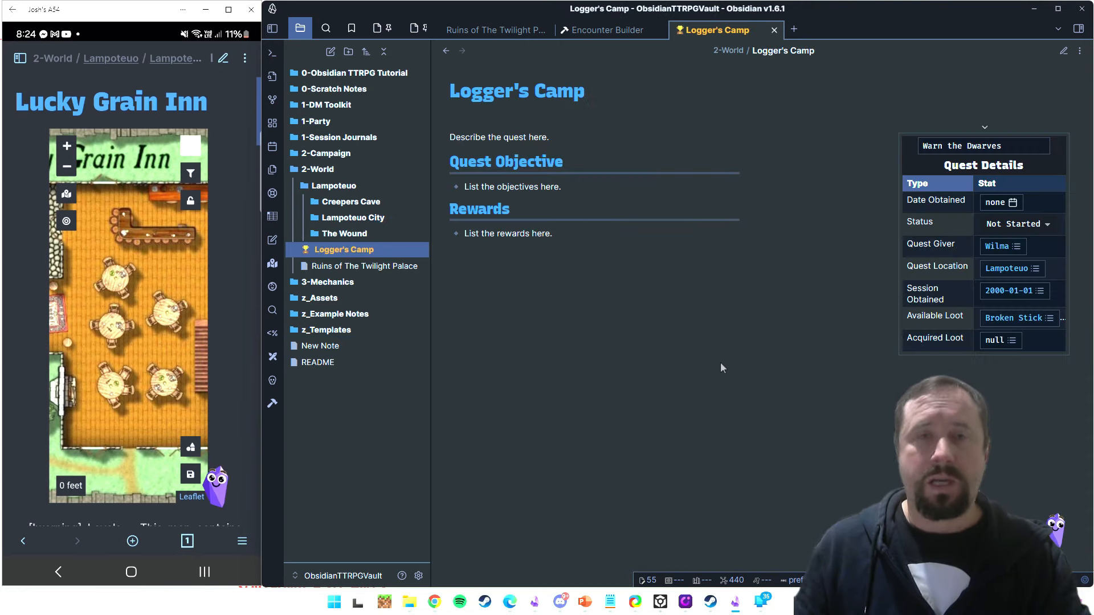
Step: Reopen Lampoteuo City on the phone and look for the star marker between City Centre and Lampoteuo Palace
click(25, 60)
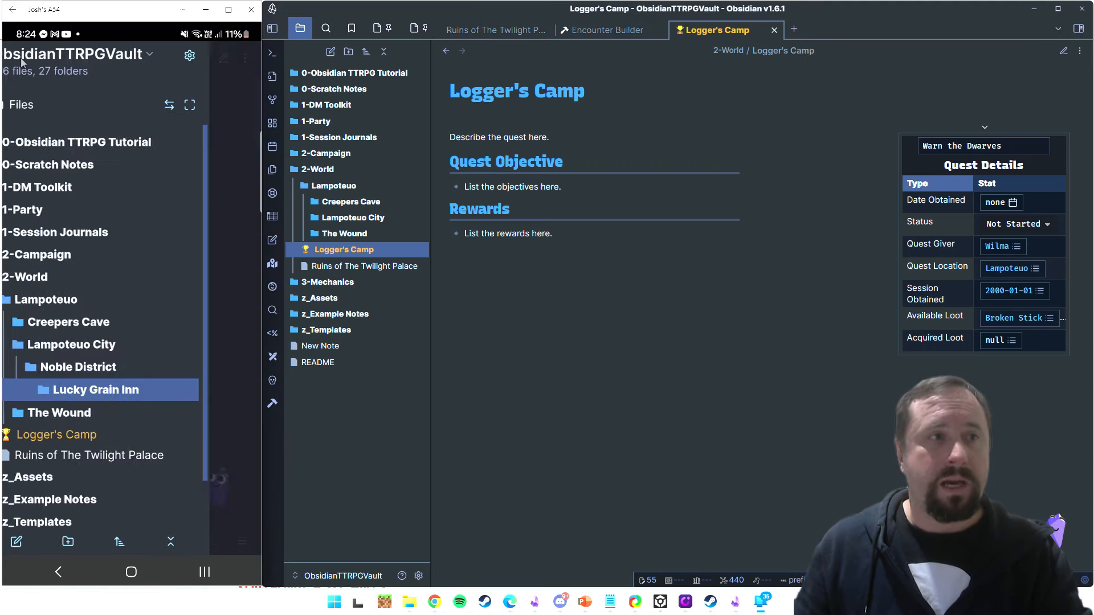
click(126, 356)
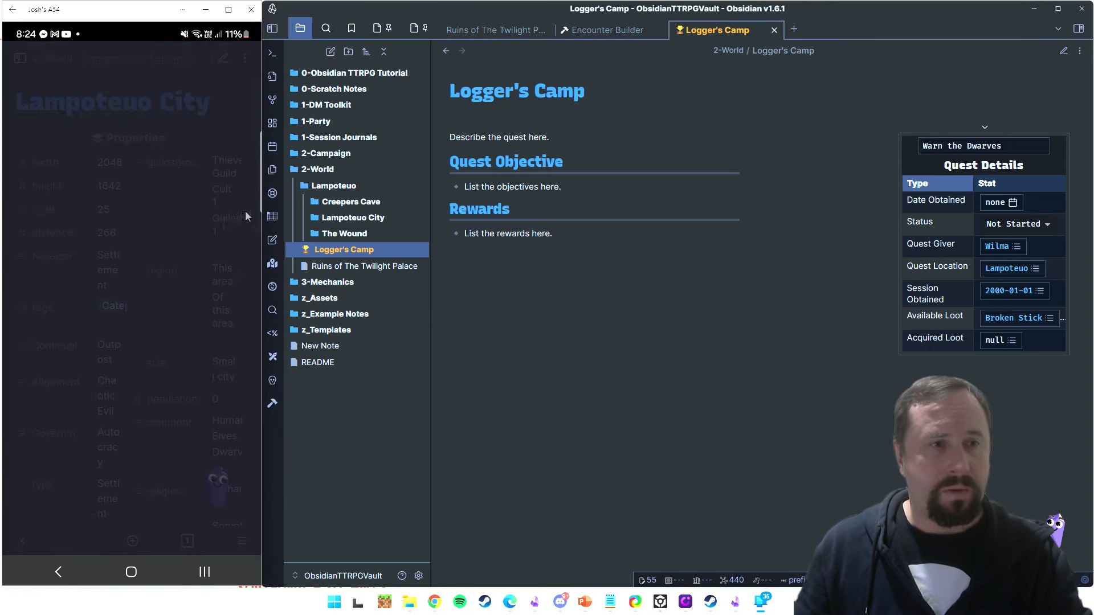
scroll(242, 173, down, 5)
scroll(244, 179, down, 6)
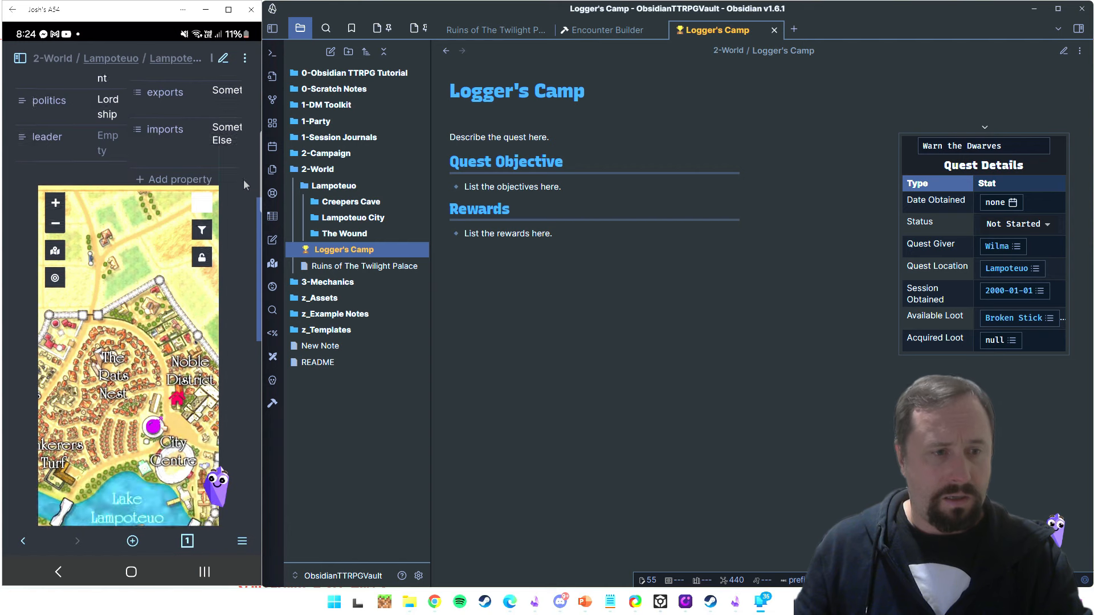
drag(83, 383, 71, 382)
drag(96, 314, 151, 341)
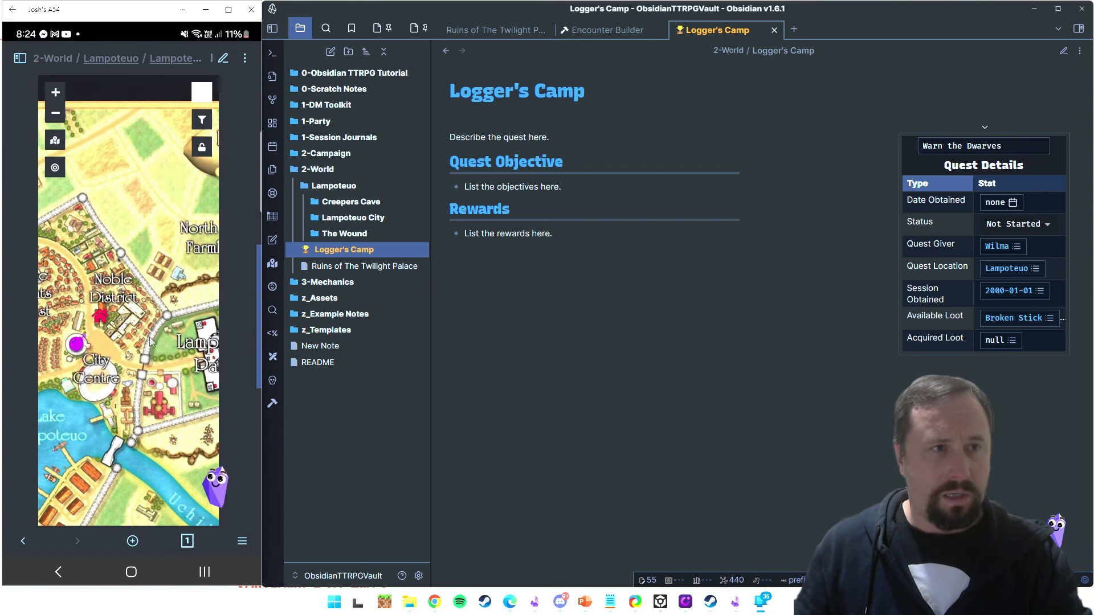
Step: Switch the phone to The Wound, check the markers on the desktop's reopened Lampoteuo City map, and close that desktop note
click(19, 58)
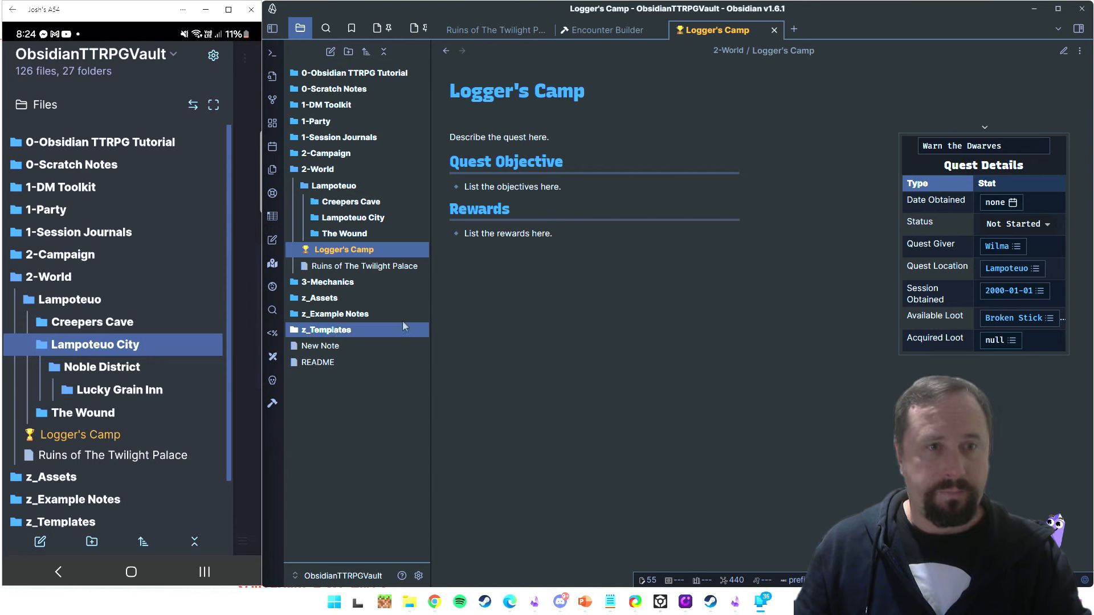
click(81, 411)
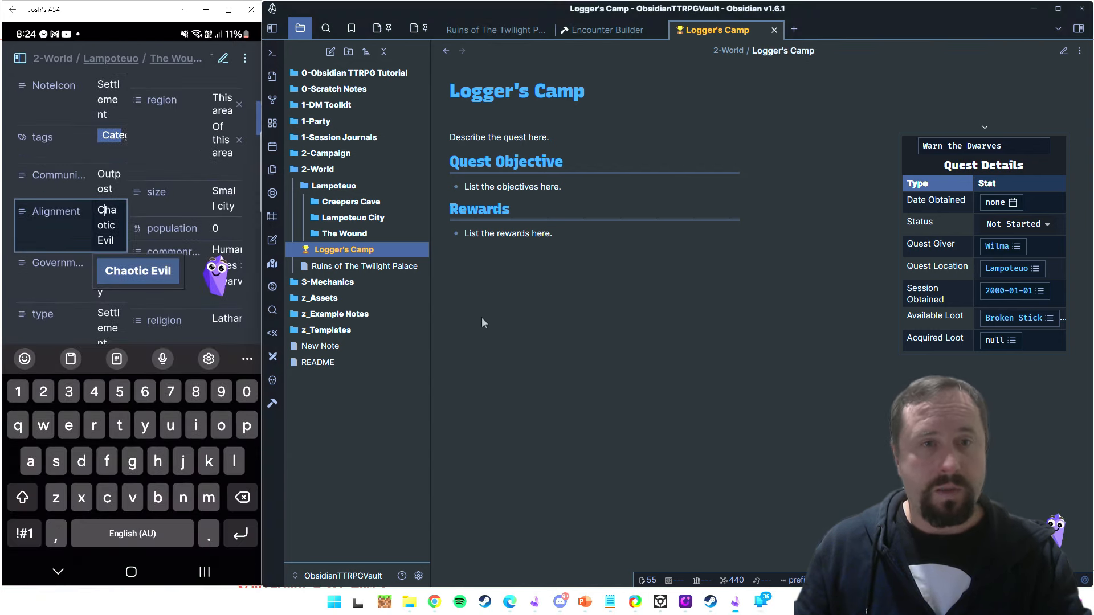
click(353, 217)
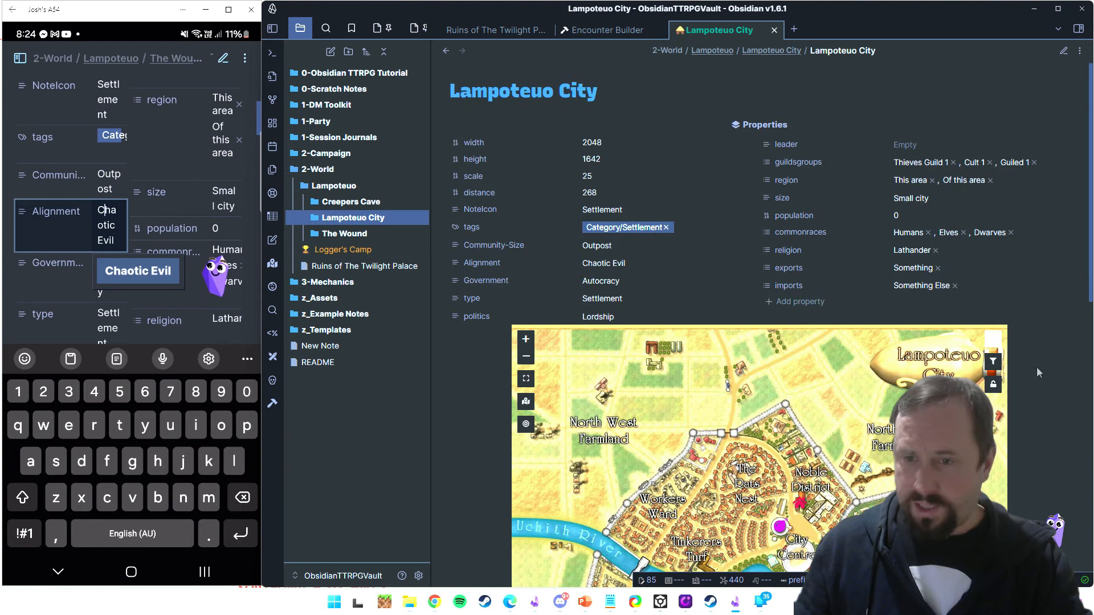
scroll(766, 236, down, 5)
drag(809, 270, 834, 278)
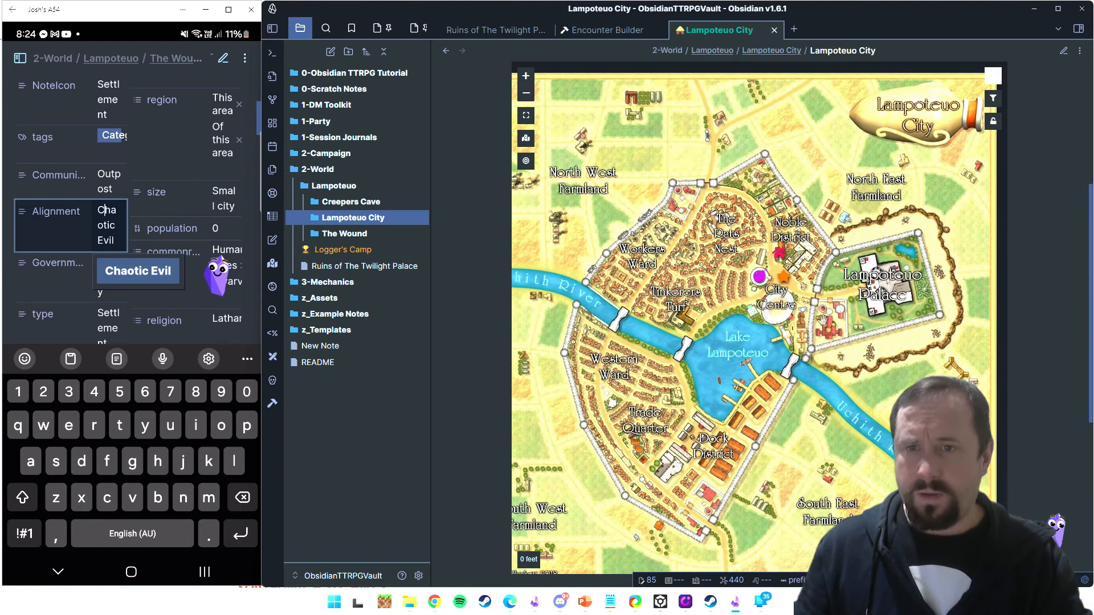
drag(822, 319, 815, 297)
click(774, 31)
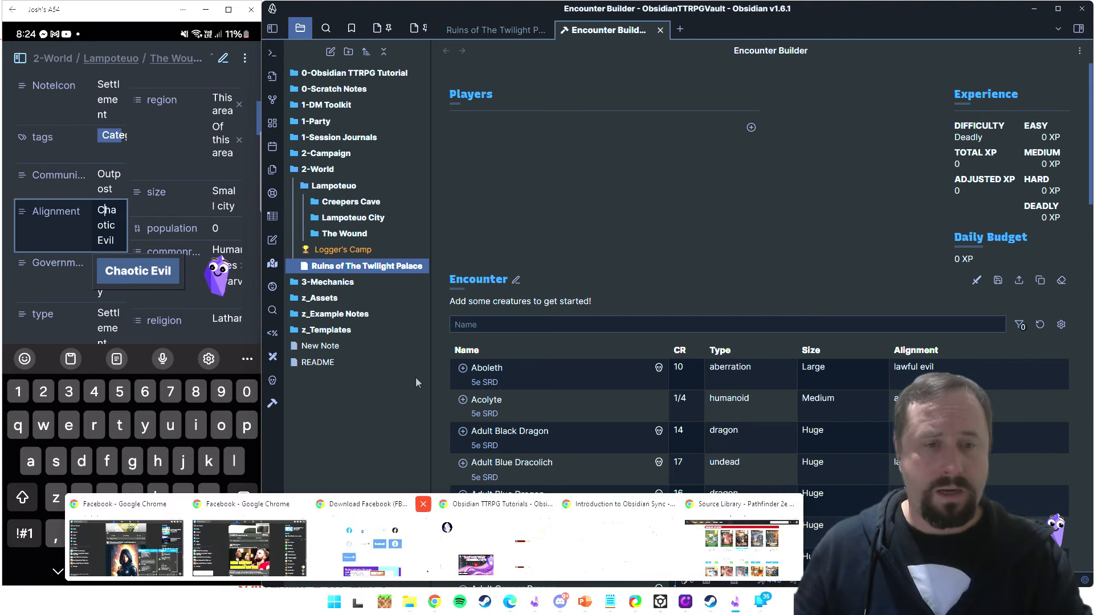
Step: Review the desktop's Sync activity log for recent Leaflet plugin data transfers, and close the settings
click(419, 578)
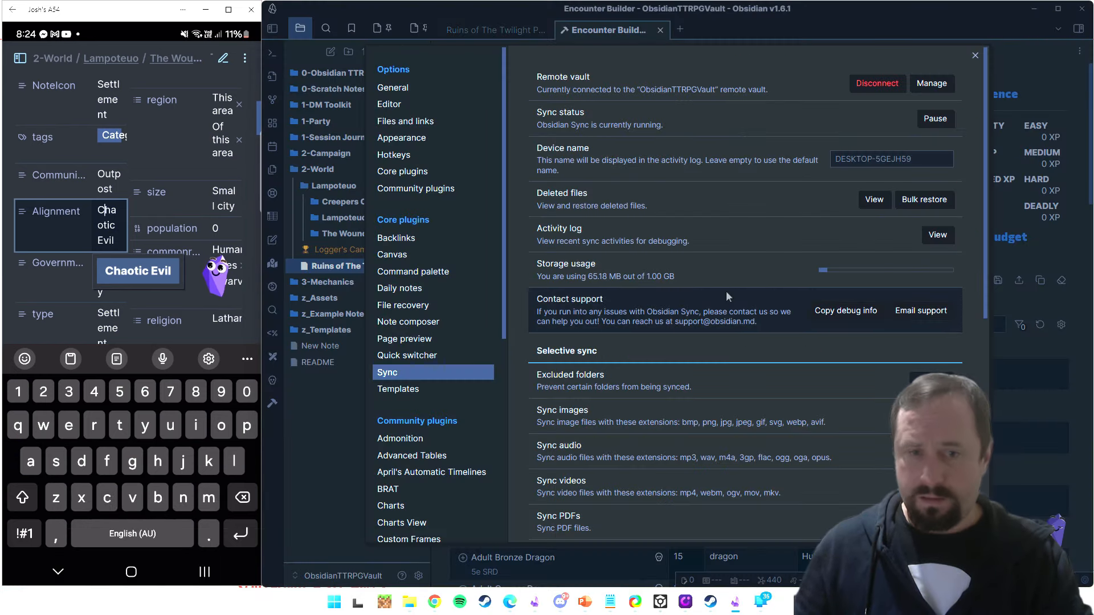
scroll(728, 292, down, 3)
scroll(683, 297, down, 2)
scroll(797, 296, up, 5)
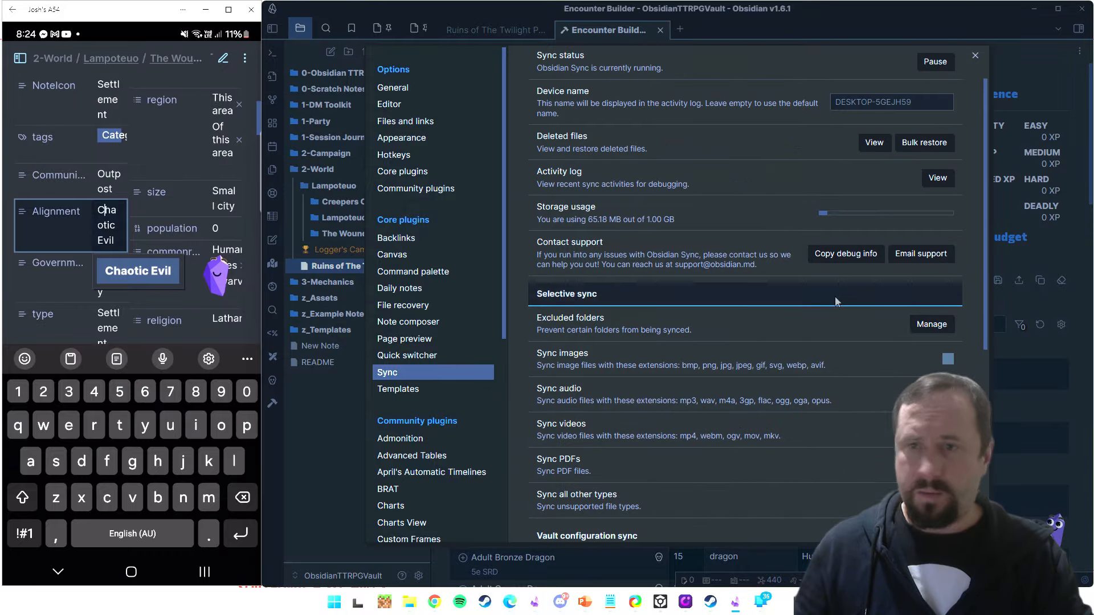
click(937, 178)
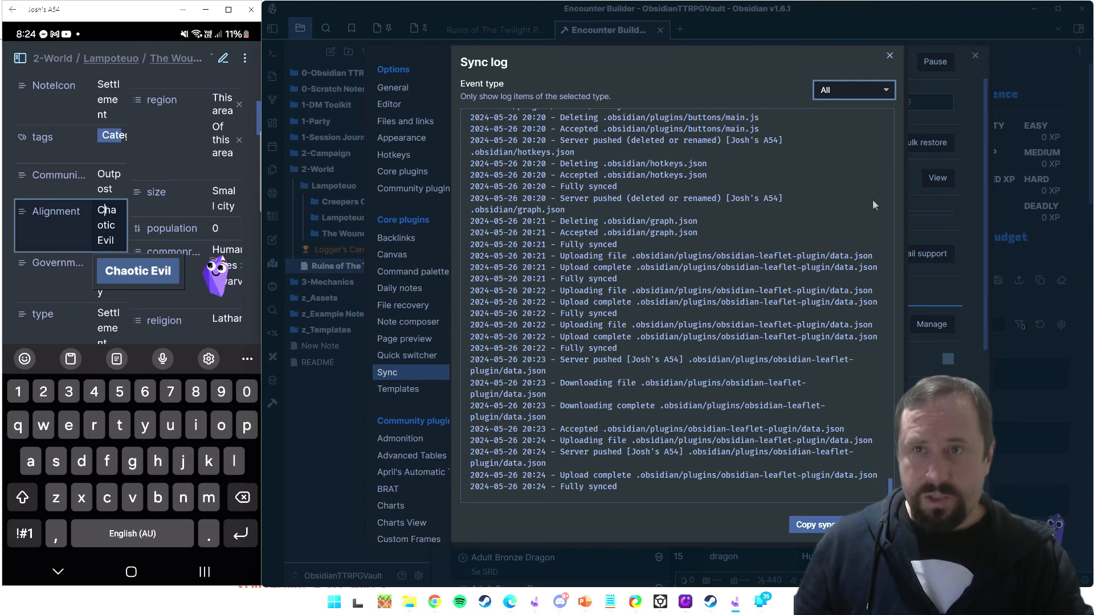
click(889, 55)
click(974, 55)
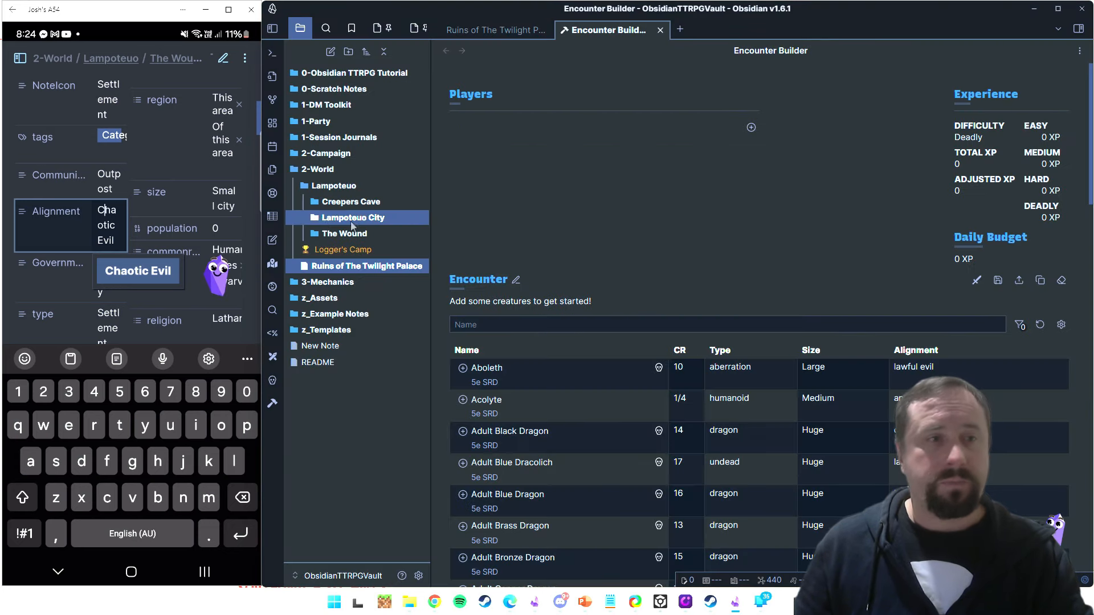
Step: Review the phone's Sync activity log for Leaflet plugin data downloads, and close its settings
drag(258, 118, 263, 68)
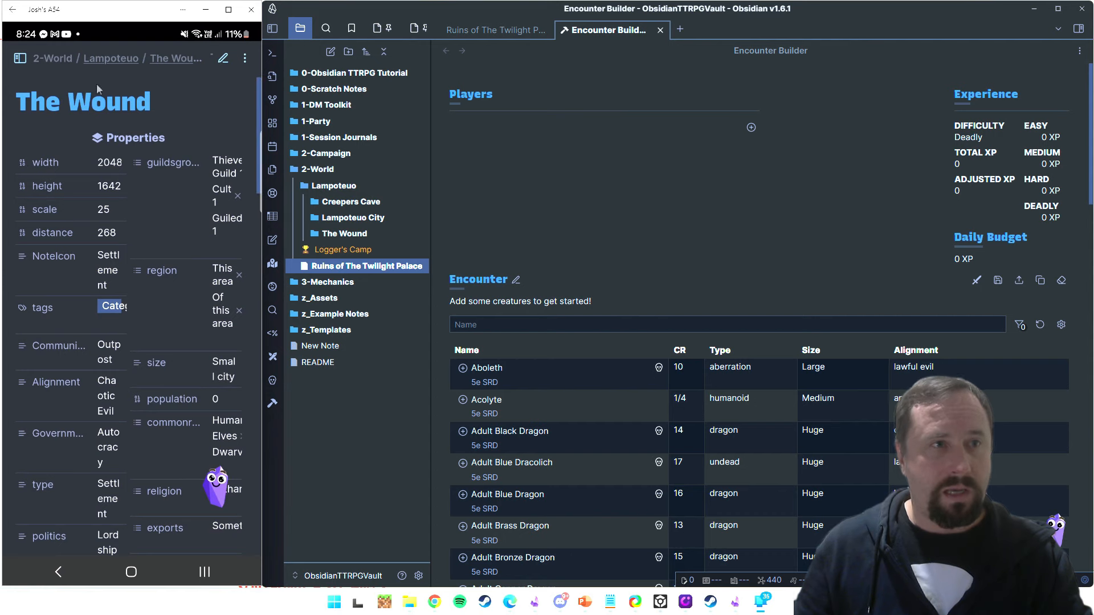
click(19, 59)
click(212, 54)
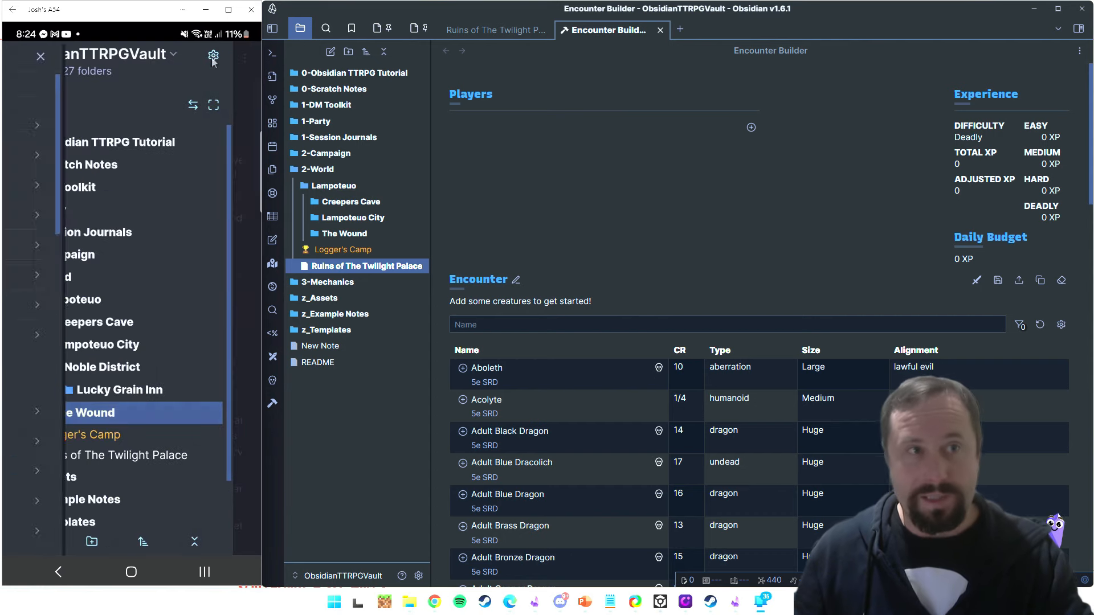
scroll(103, 393, down, 5)
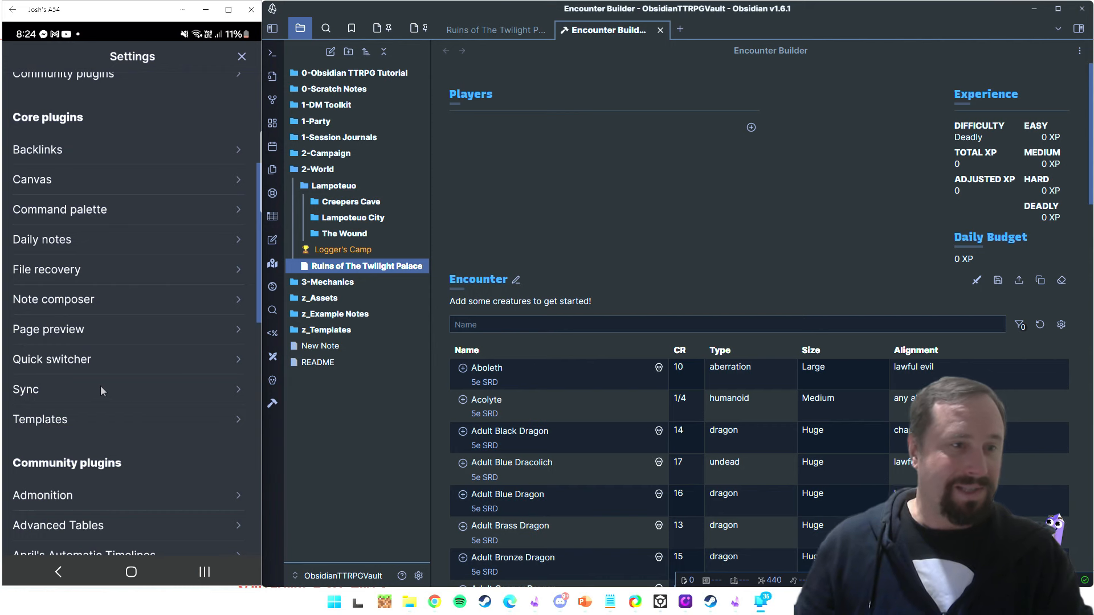
click(100, 390)
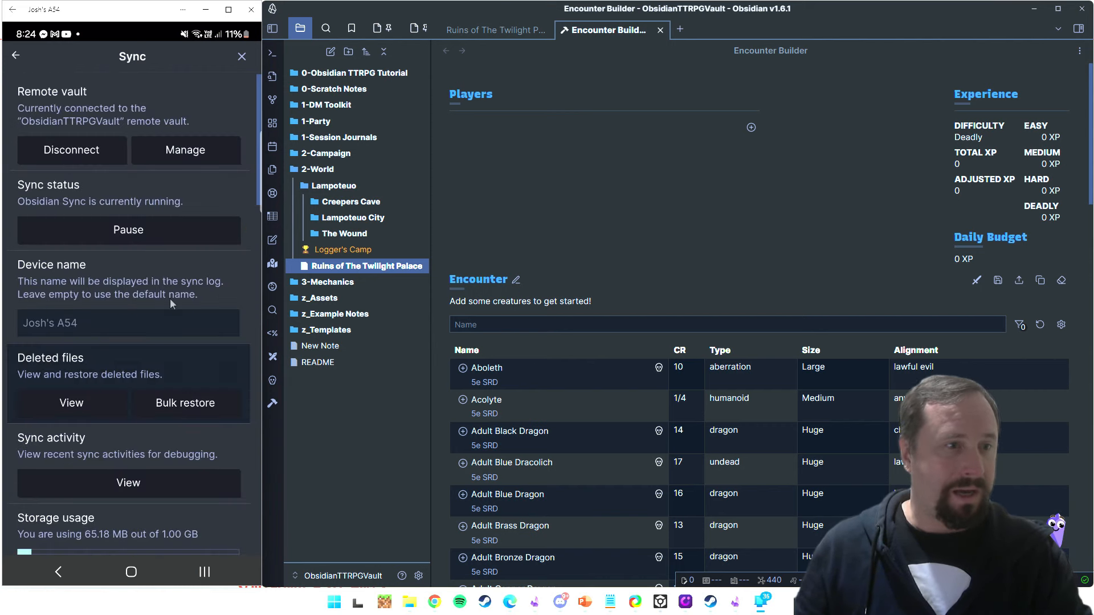
click(108, 483)
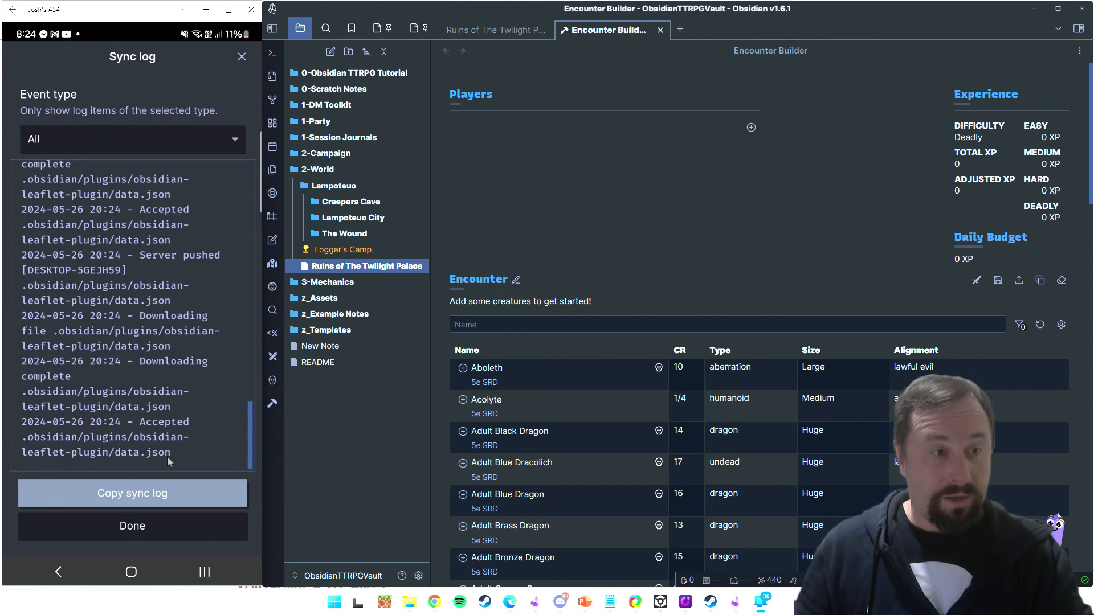
click(241, 56)
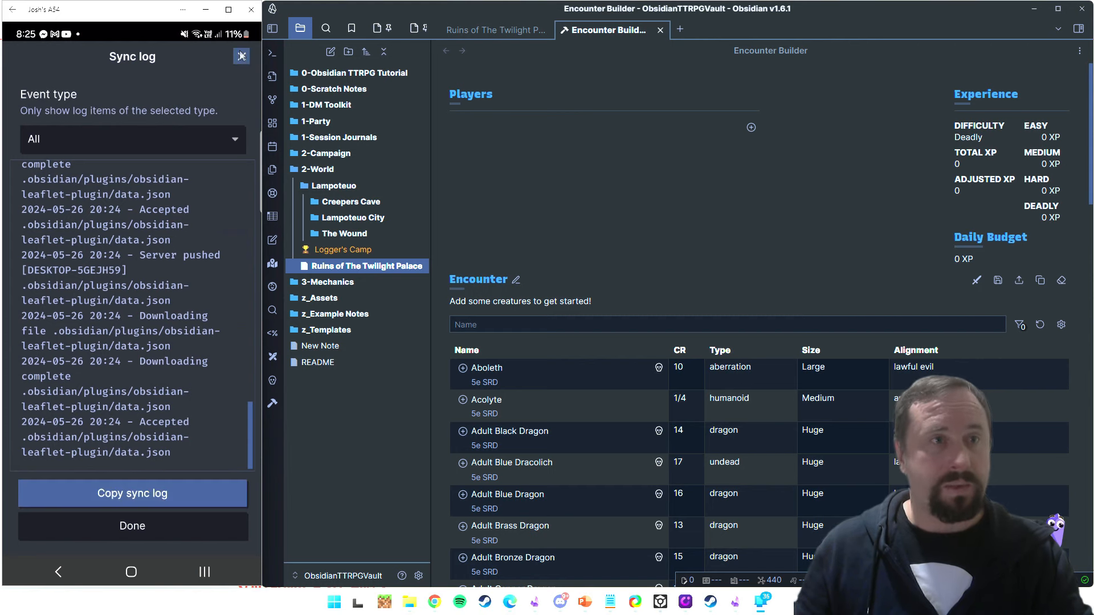
click(242, 57)
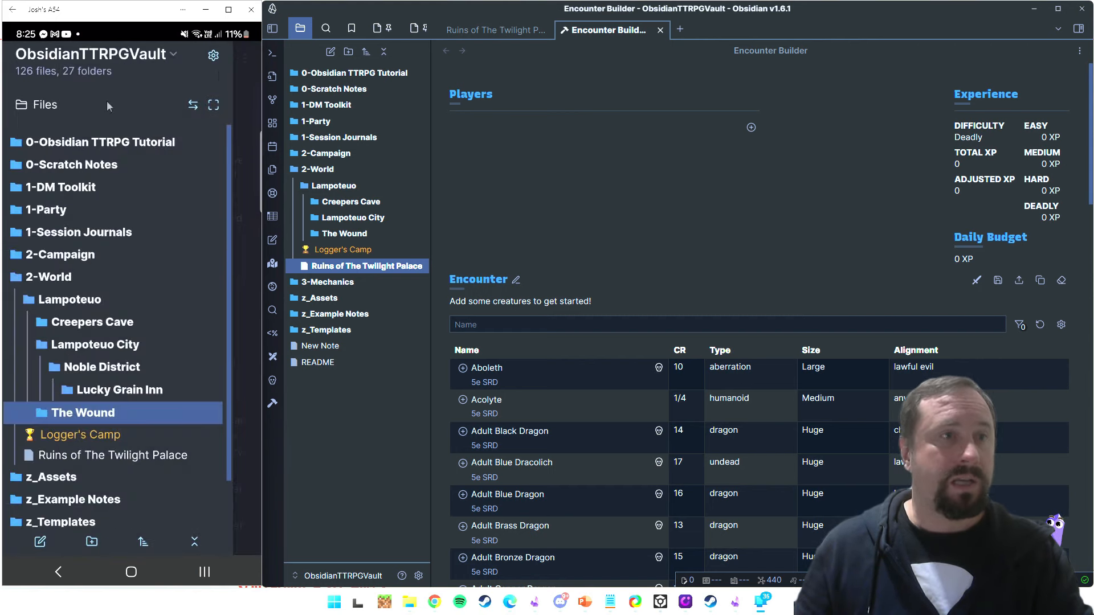
Step: Open Lampoteuo City on the phone and examine the map between City Centre and Lampoteuo Palace for the star marker
click(73, 346)
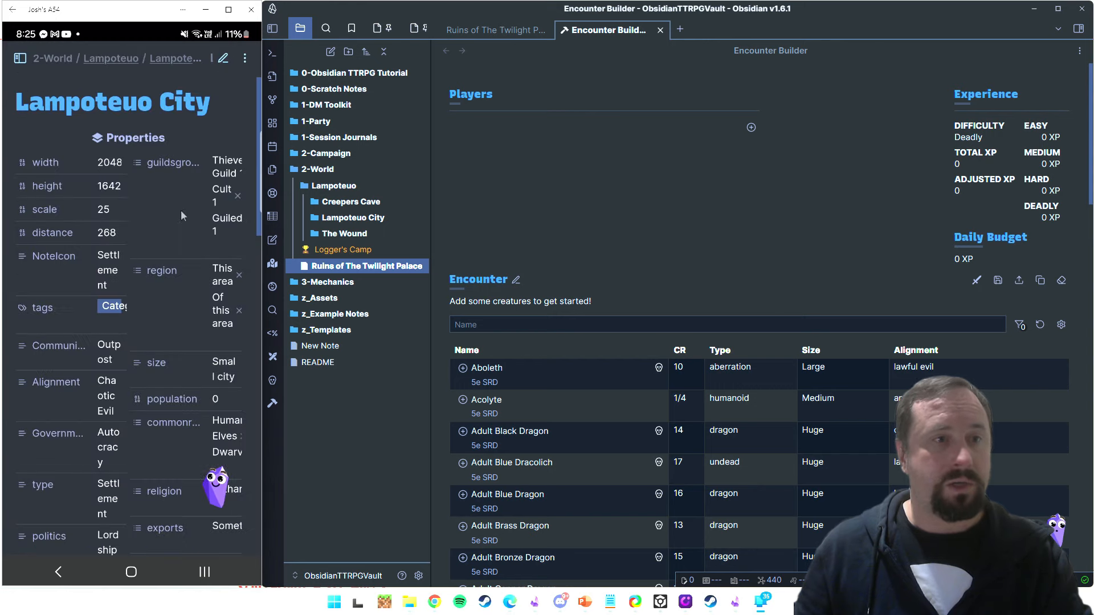
scroll(237, 135, down, 10)
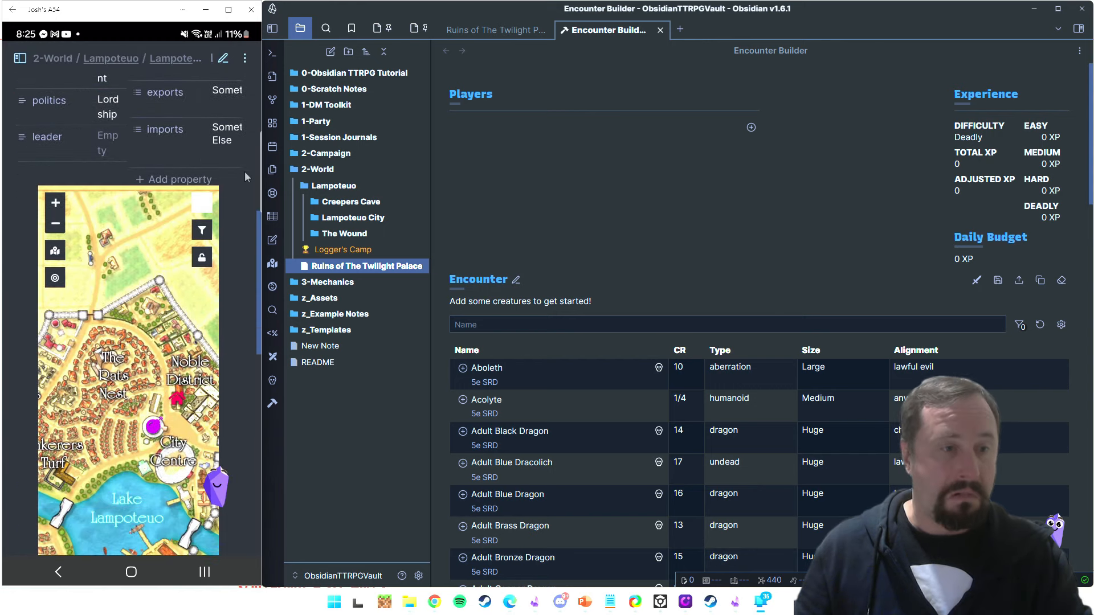
drag(183, 327, 122, 326)
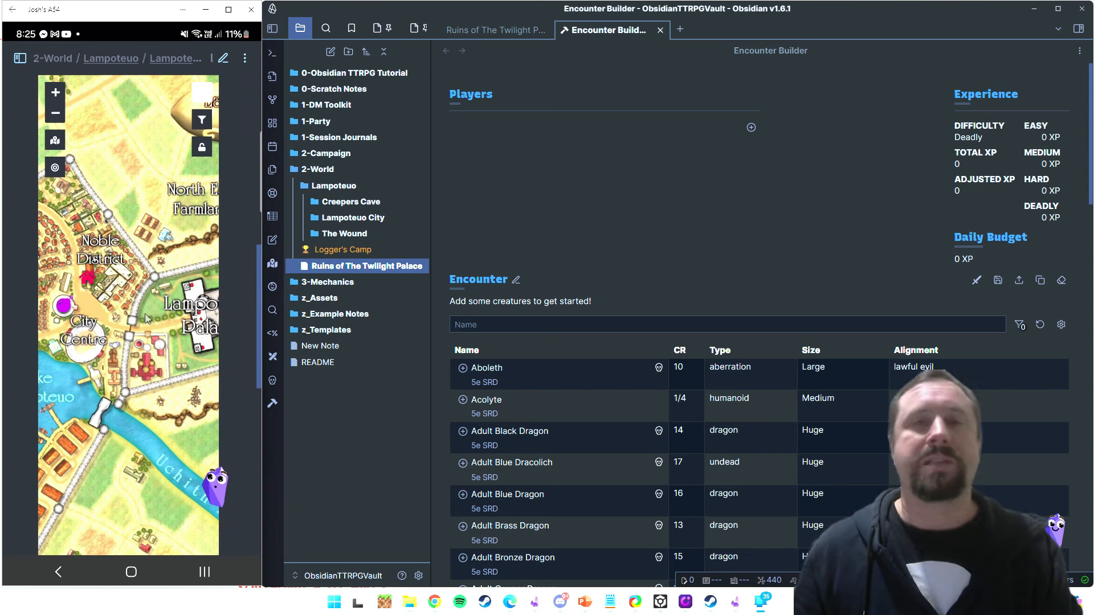
Step: Open Lampoteuo City on the desktop in place of the Ruins of The Twilight Palace note, and view its map markers
click(490, 30)
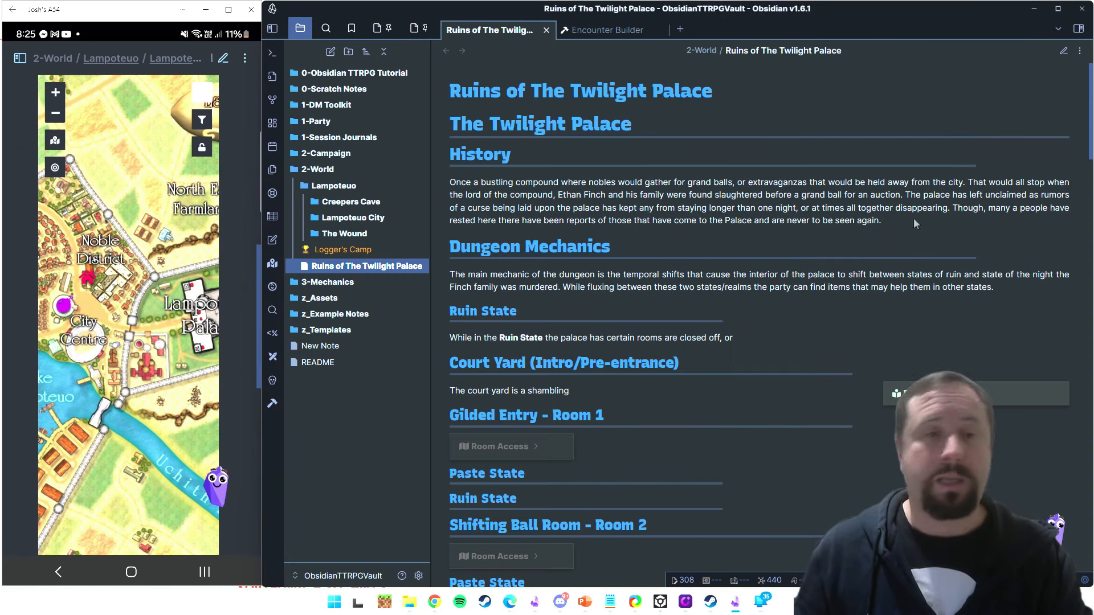
click(353, 218)
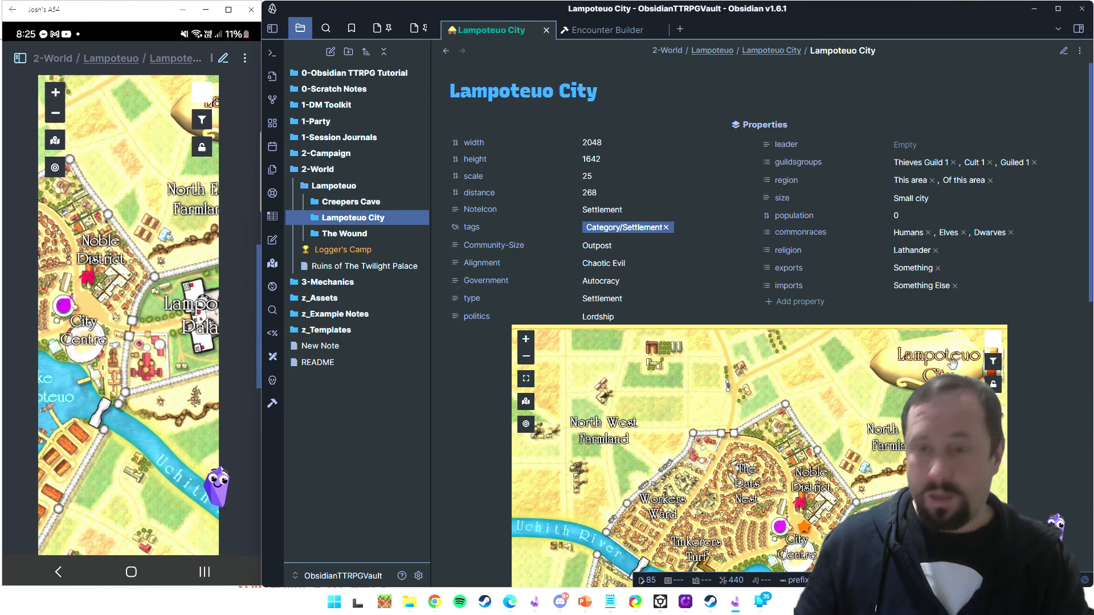
scroll(1037, 315, down, 5)
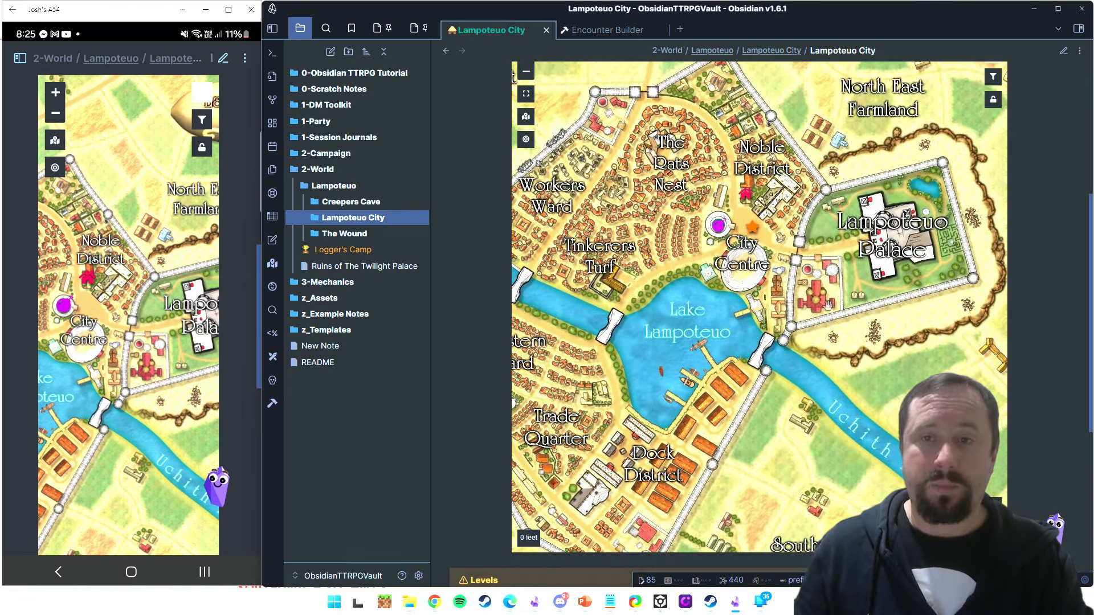
Step: Reposition the orange star marker slightly beside City Centre on the desktop map and convert it to a code block marker
drag(751, 232, 753, 233)
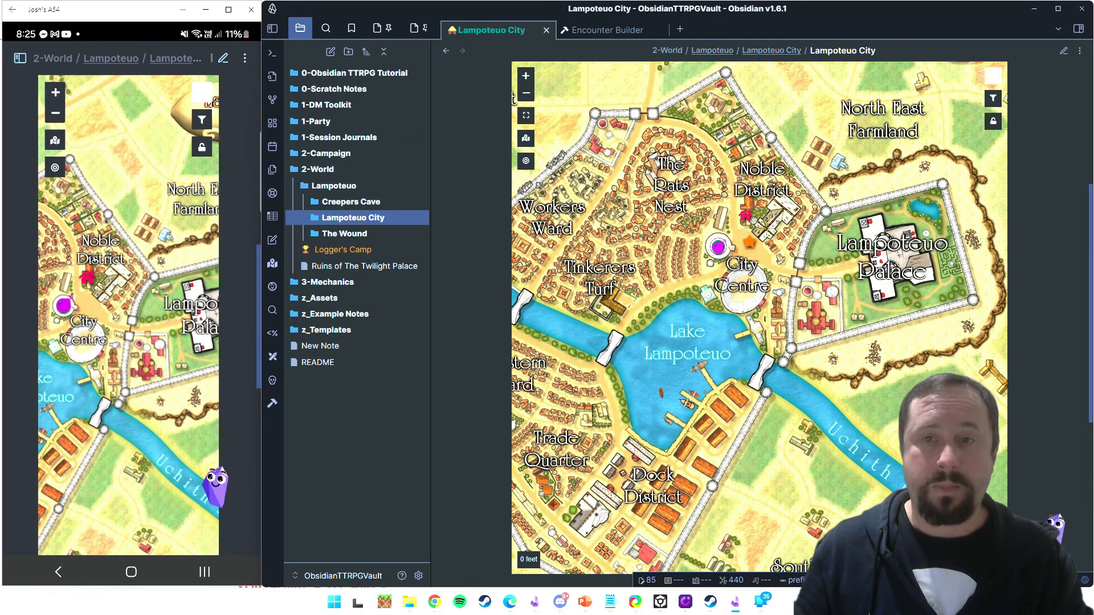
right_click(747, 251)
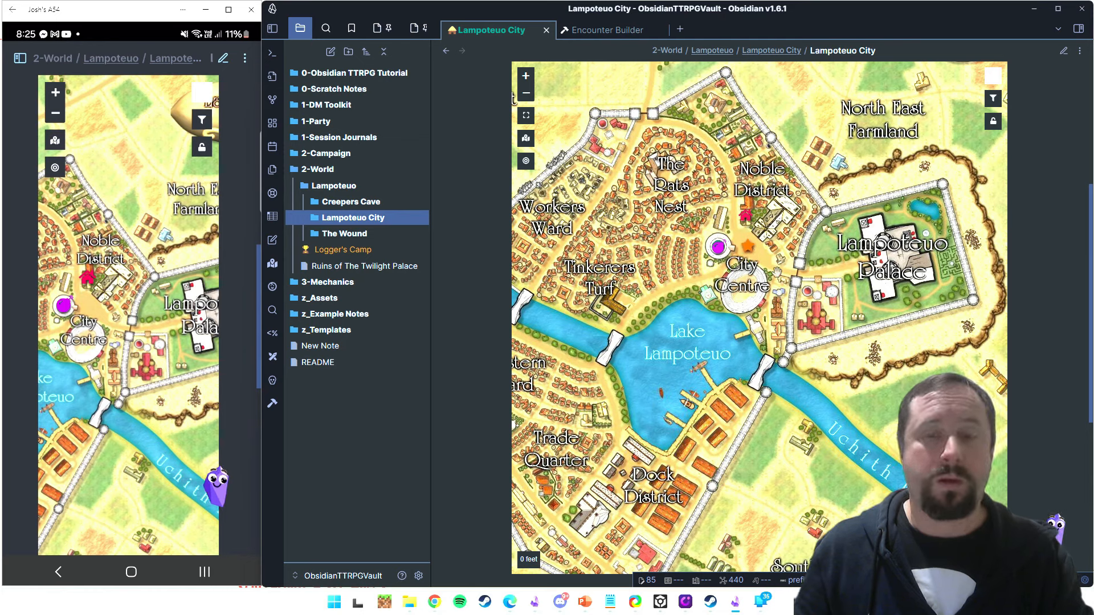
Step: Inspect the City marker line in the Leaflet code block of the desktop's Lampoteuo City note, and return to reading view
click(1062, 50)
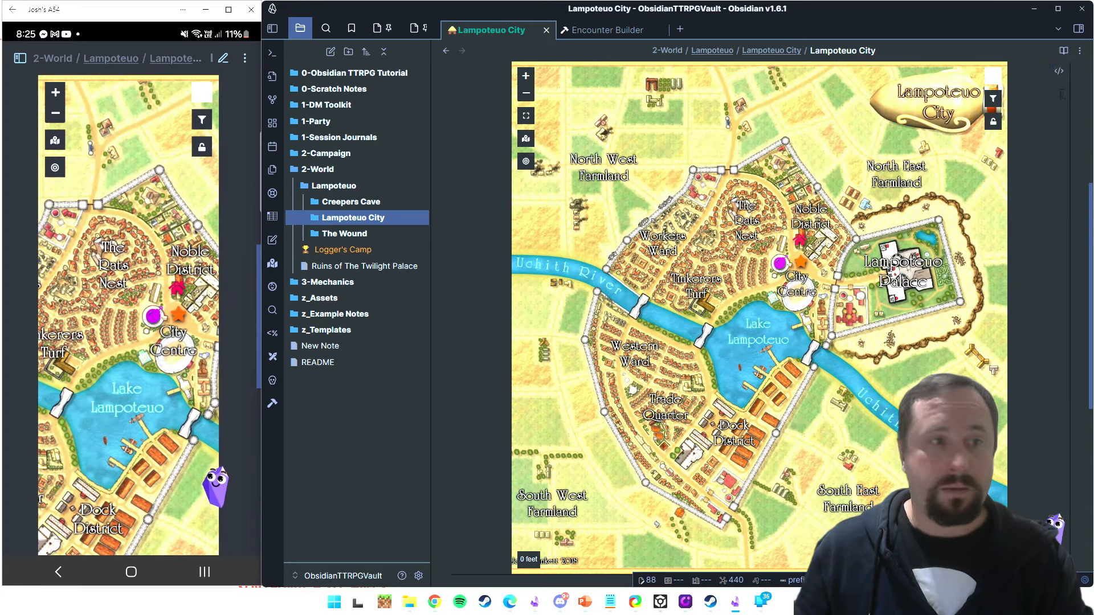
scroll(1048, 342, up, 1)
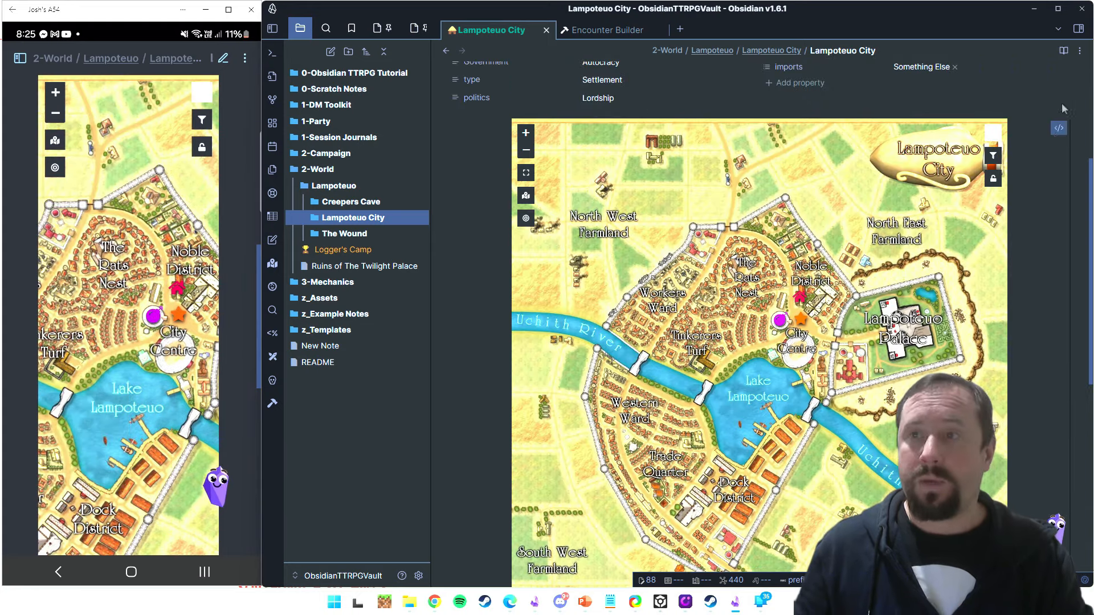
click(1059, 126)
click(729, 404)
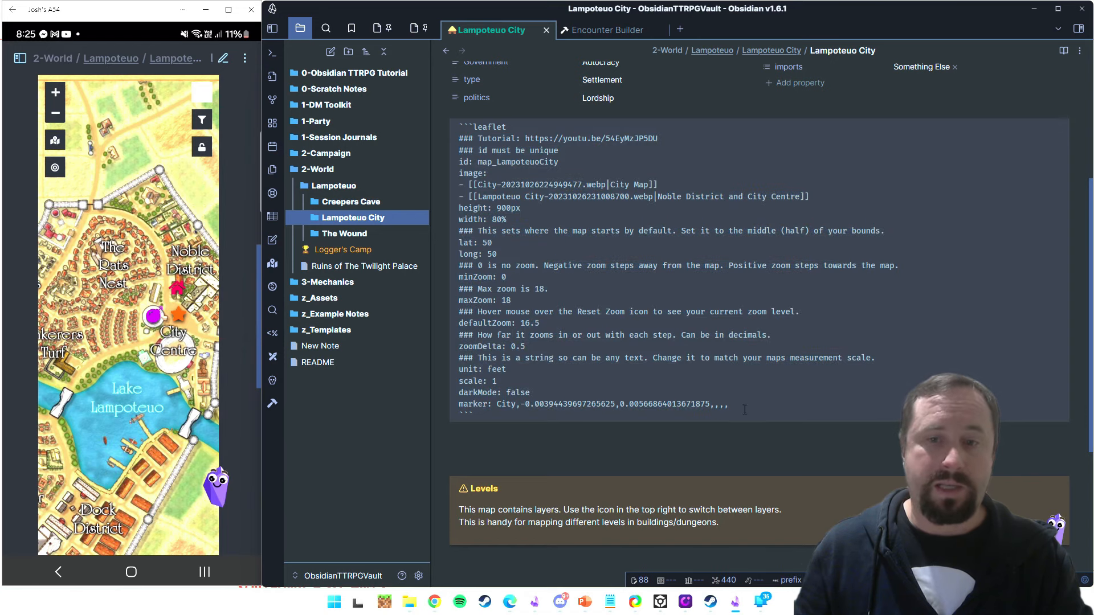
drag(729, 404, 446, 406)
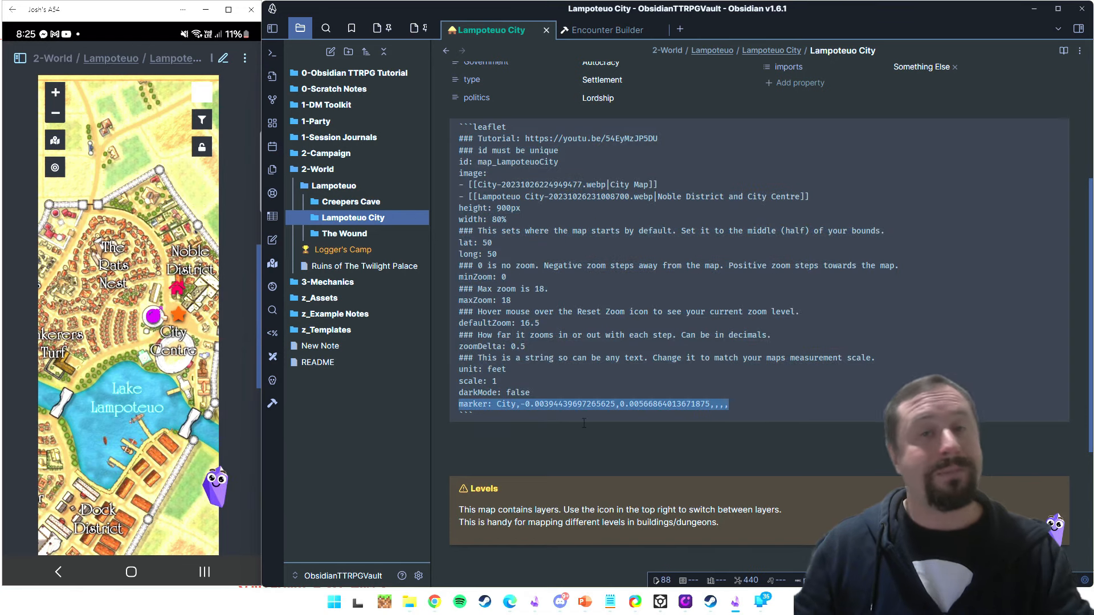
click(1063, 50)
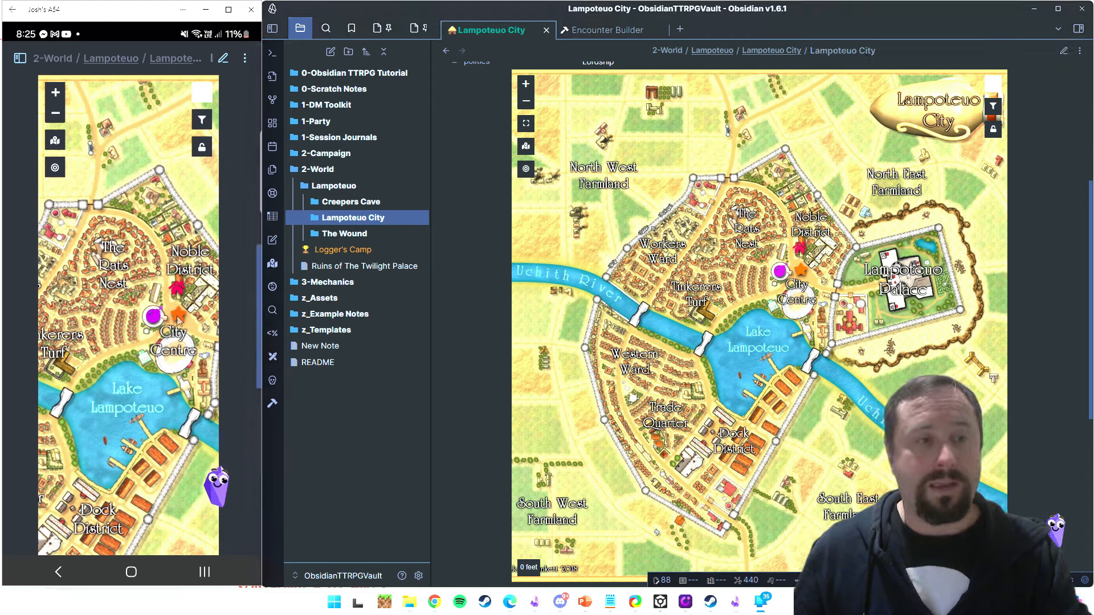
Step: Add an Encounter marker just west of Lampoteuo Palace on the phone's map and convert it to a code block
drag(121, 353, 81, 344)
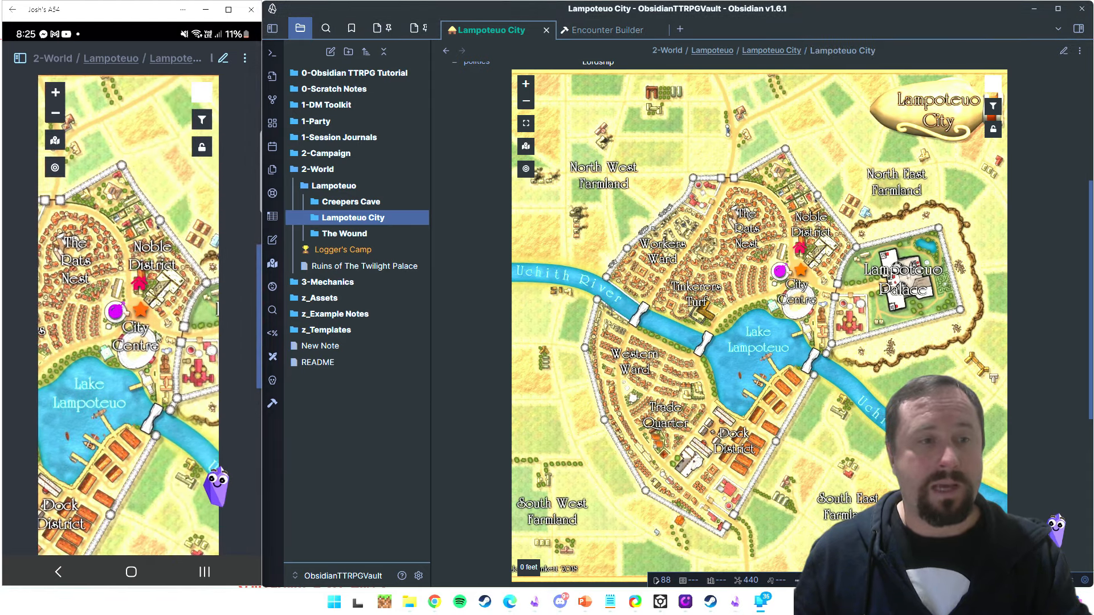
drag(176, 317, 136, 327)
right_click(163, 325)
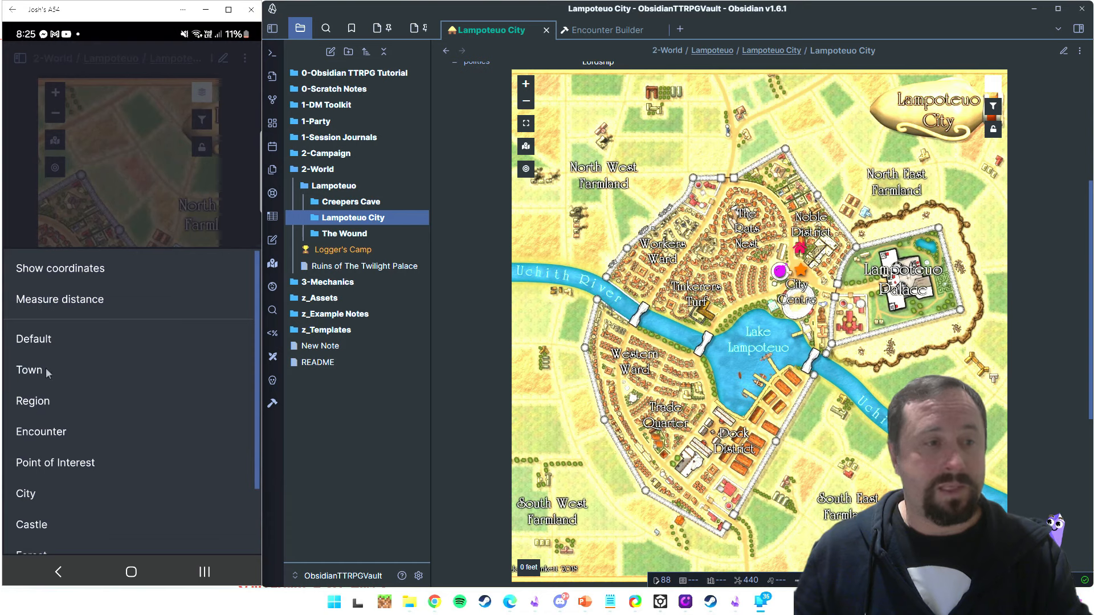
click(35, 432)
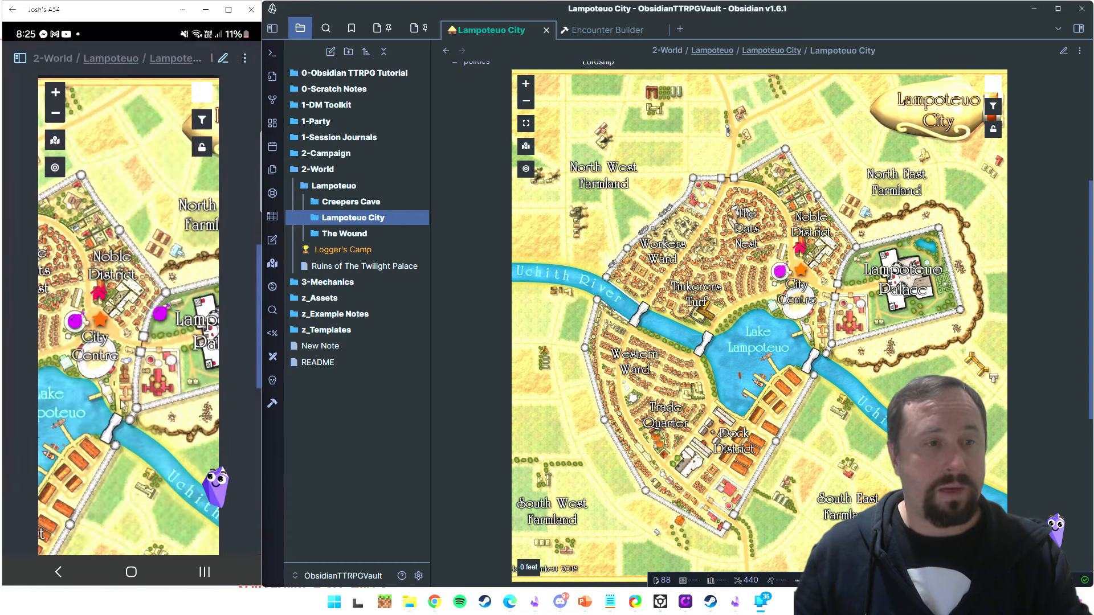
right_click(164, 324)
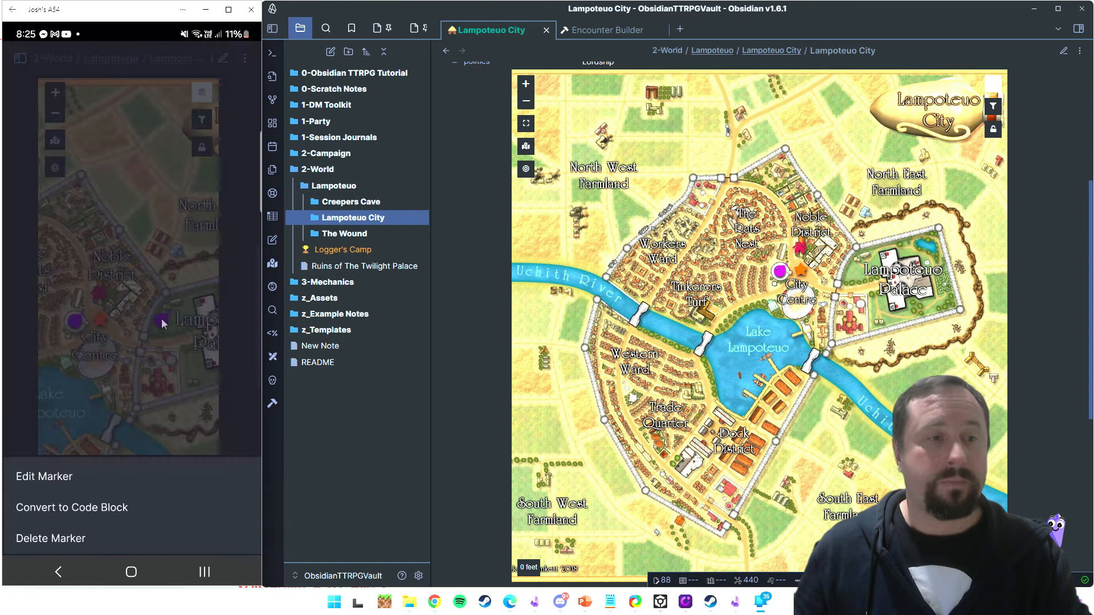
click(101, 507)
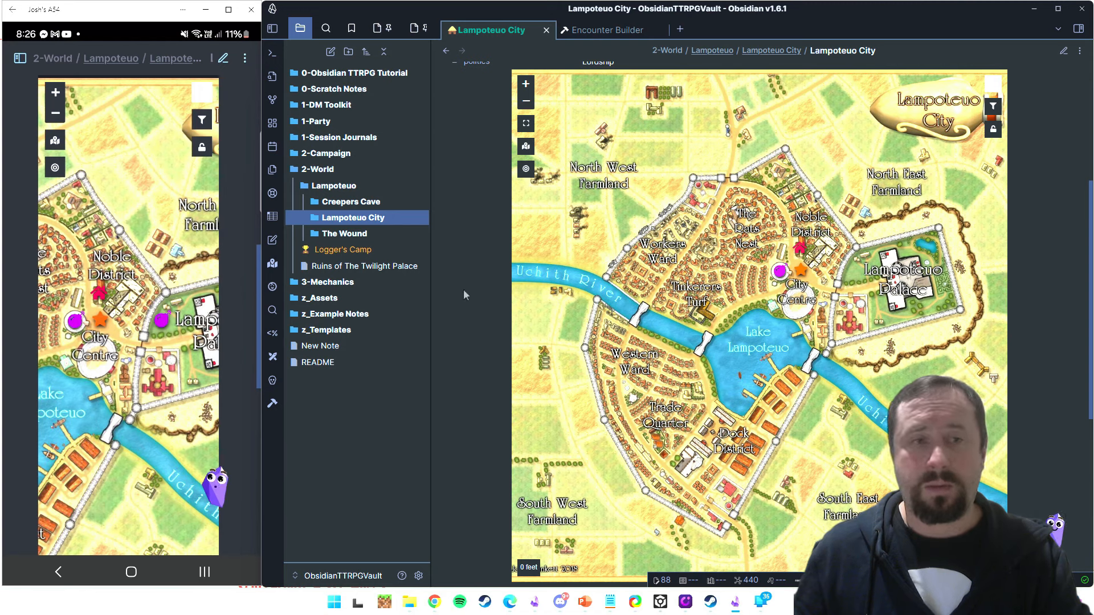
Step: Reopen the Lampoteuo City note on the desktop and check its map for the phone's Encounter marker
drag(884, 301, 869, 303)
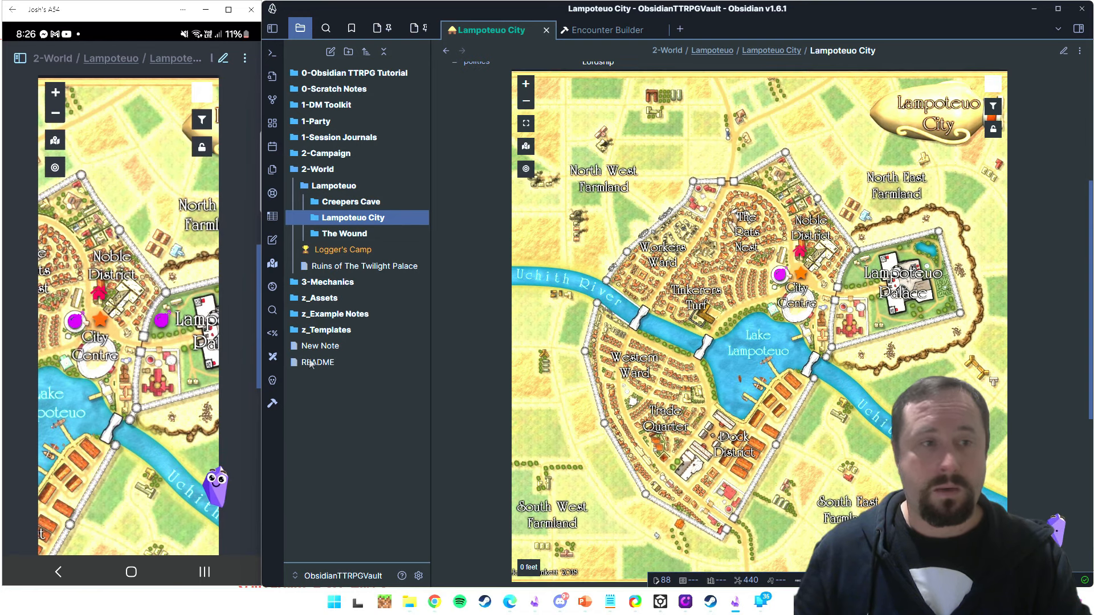
click(349, 248)
click(351, 218)
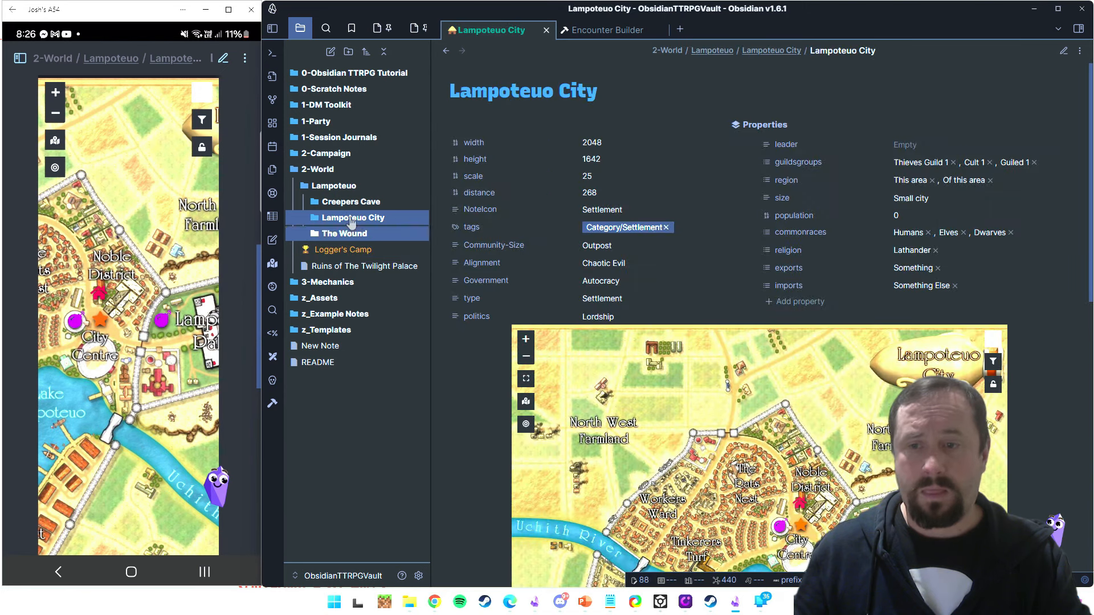
scroll(501, 349, down, 4)
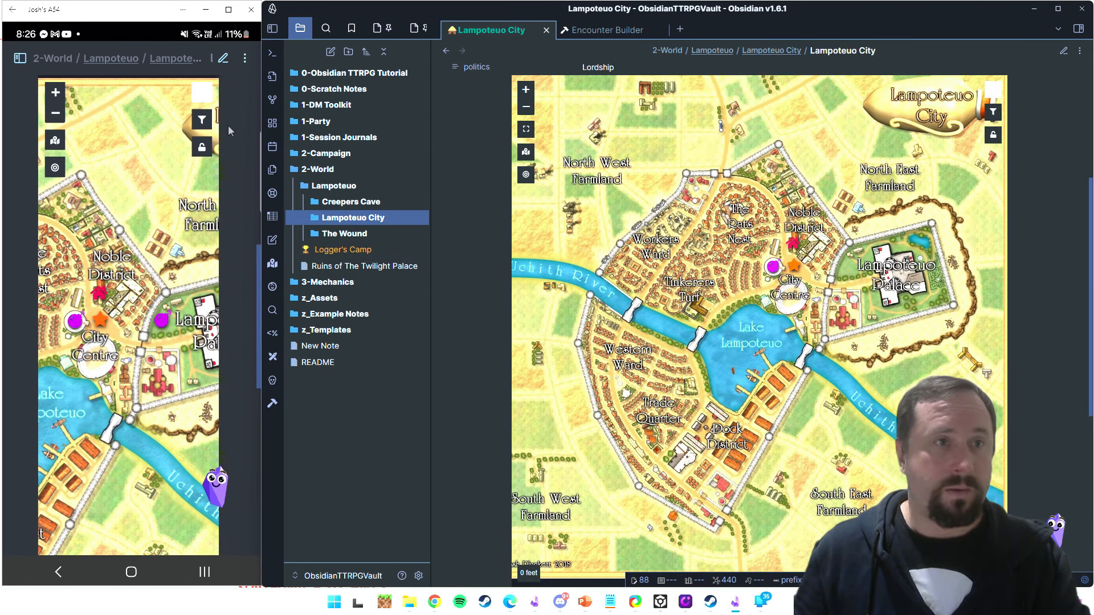
Step: Examine the City and Encounter marker lines in the phone's Leaflet code block, and return to its rendered map near the palace
scroll(227, 140, up, 3)
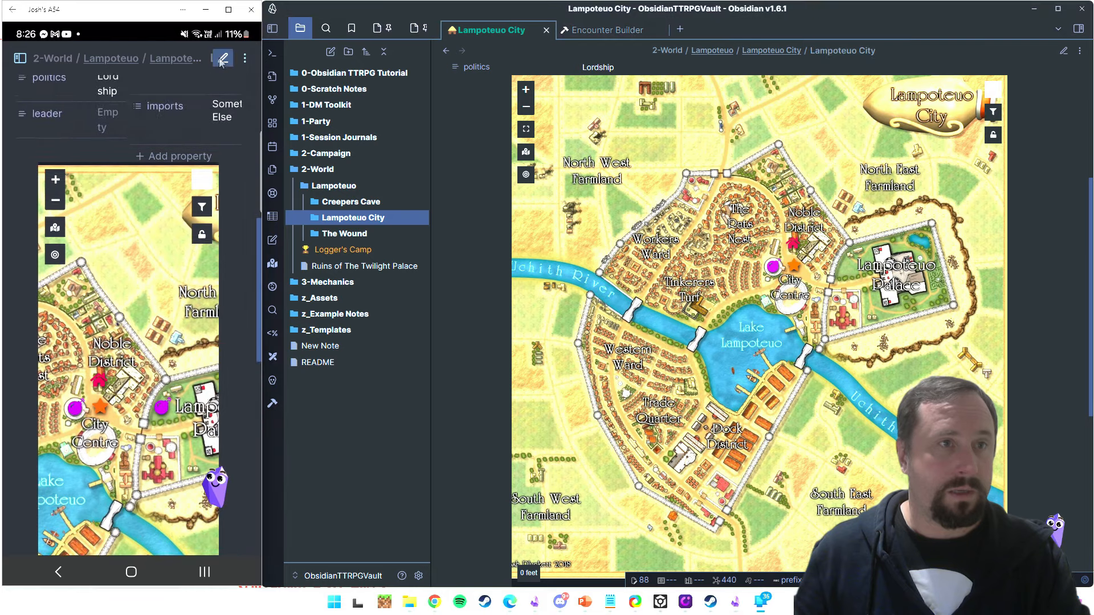
click(222, 59)
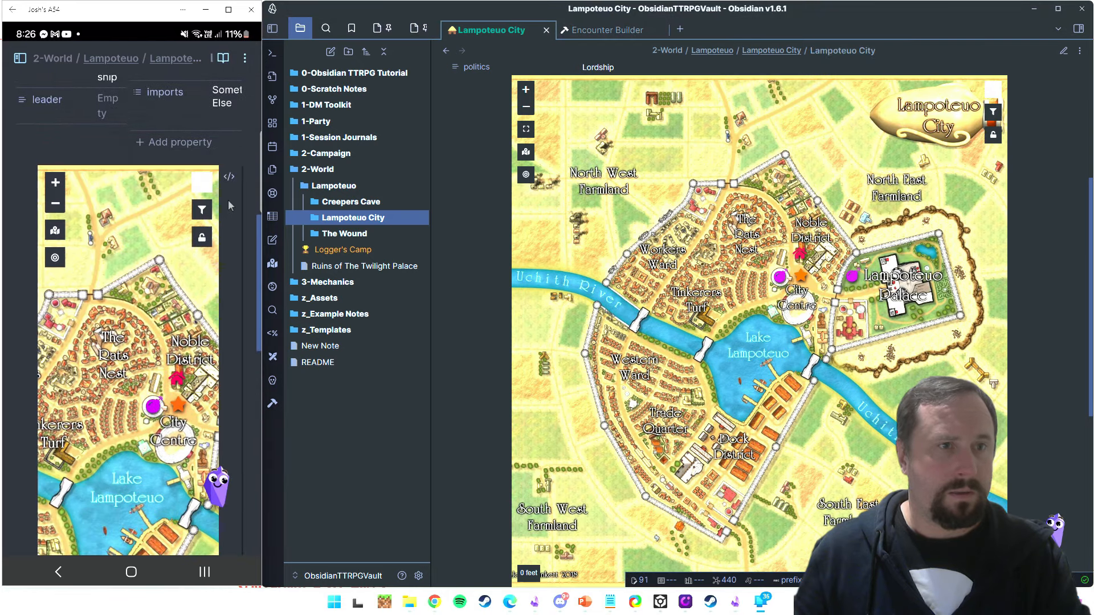
click(229, 177)
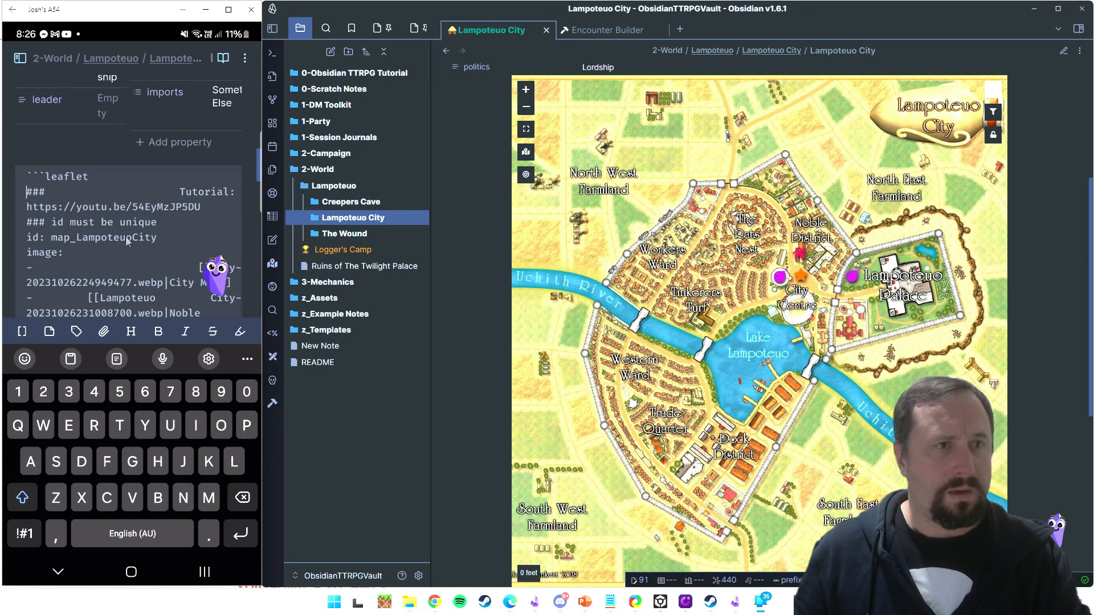
key(Down)
key(Down)
key(Down)
key(Down)
key(Down)
key(Down)
key(Down)
key(Down)
key(Down)
key(Down)
key(Down)
key(Down)
key(Down)
key(Down)
key(Down)
key(Down)
key(Down)
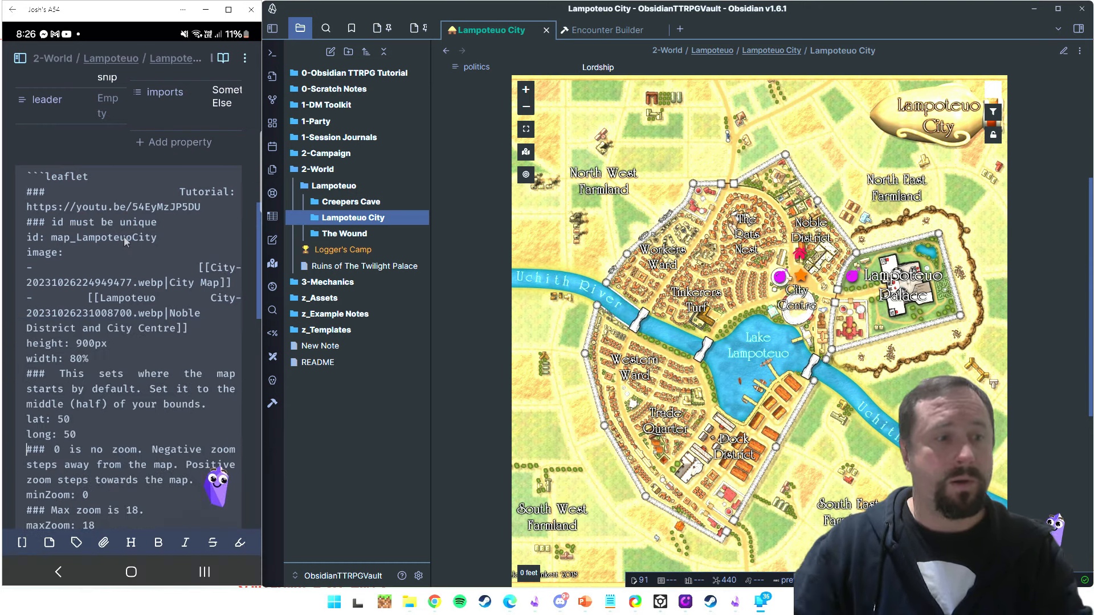
scroll(128, 236, down, 10)
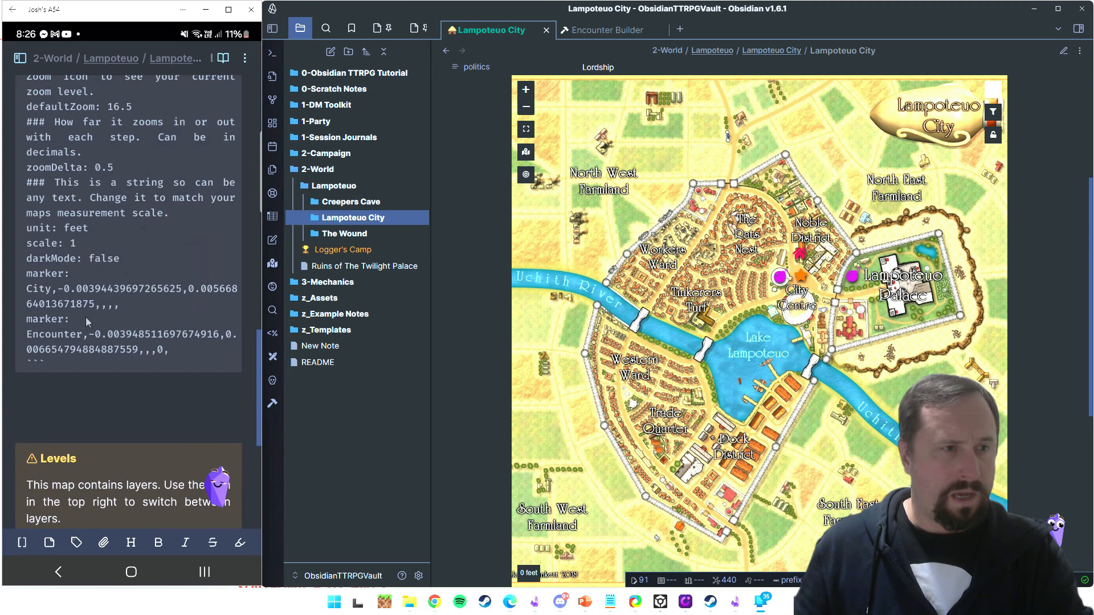
click(222, 59)
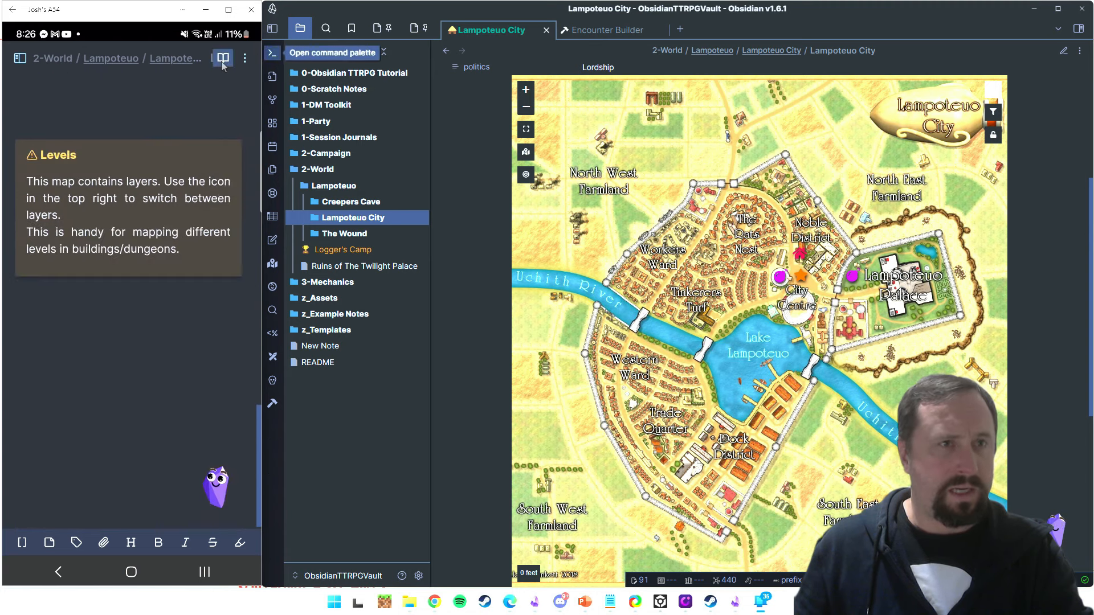
drag(193, 395, 100, 383)
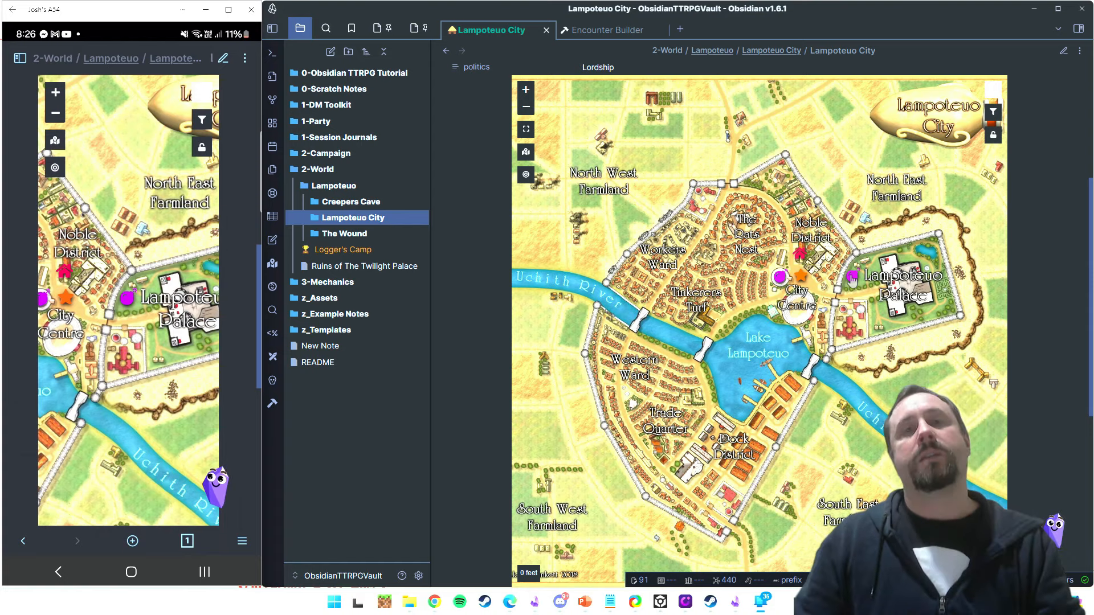
Step: Highlight the City and Encounter marker lines in the desktop's Leaflet code block, and return to the rendered map
click(1063, 50)
scroll(937, 168, up, 1)
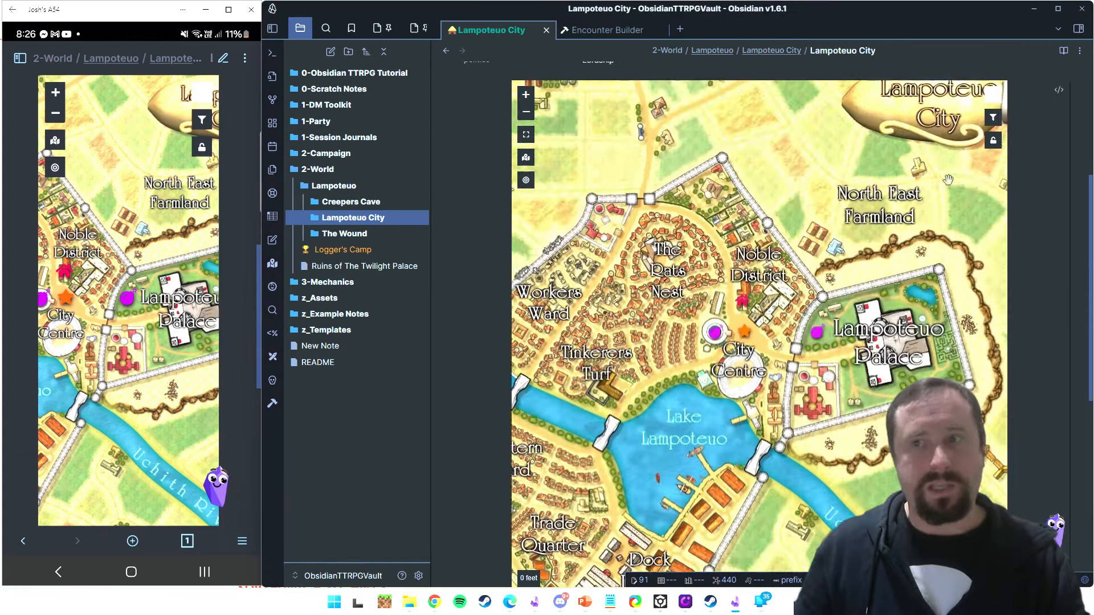
click(1059, 90)
mouse_move(700, 393)
mouse_down()
mouse_move(474, 392)
mouse_move(512, 378)
mouse_move(391, 364)
mouse_up()
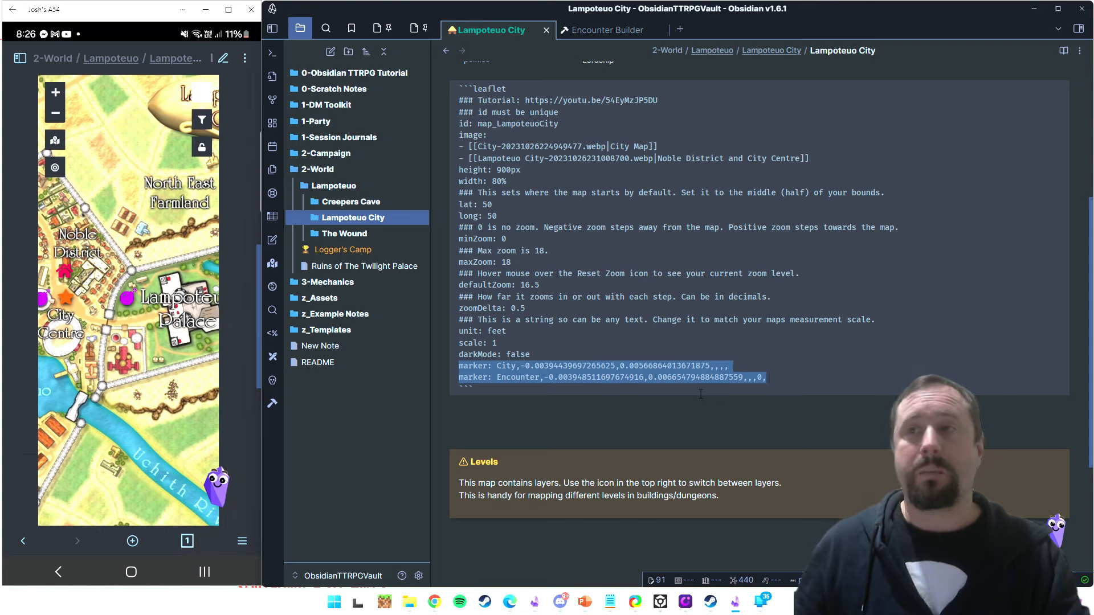
click(1063, 50)
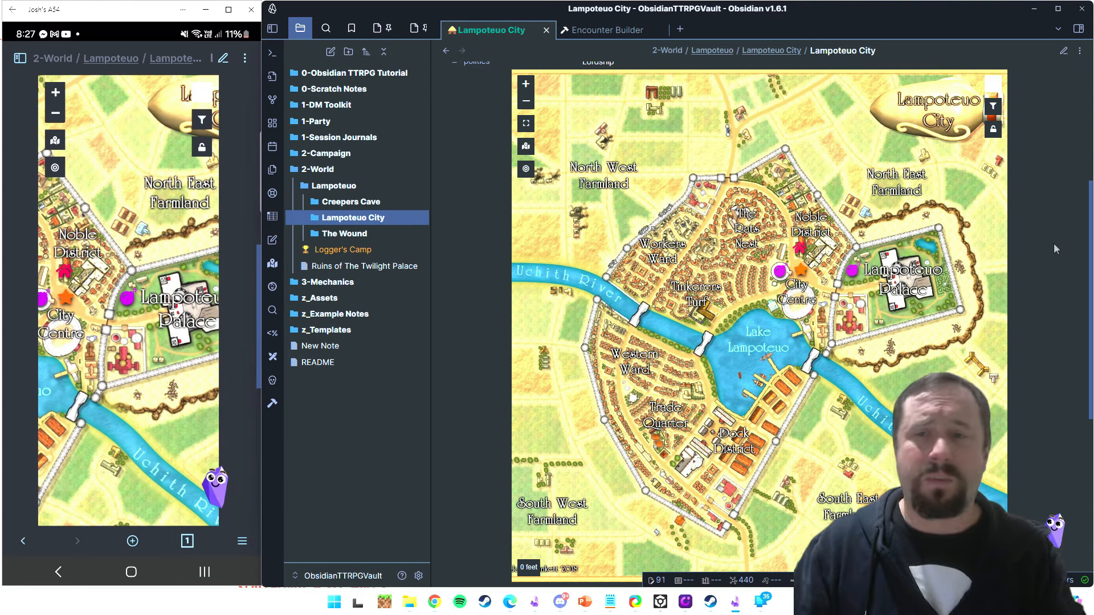
right_click(800, 250)
click(715, 263)
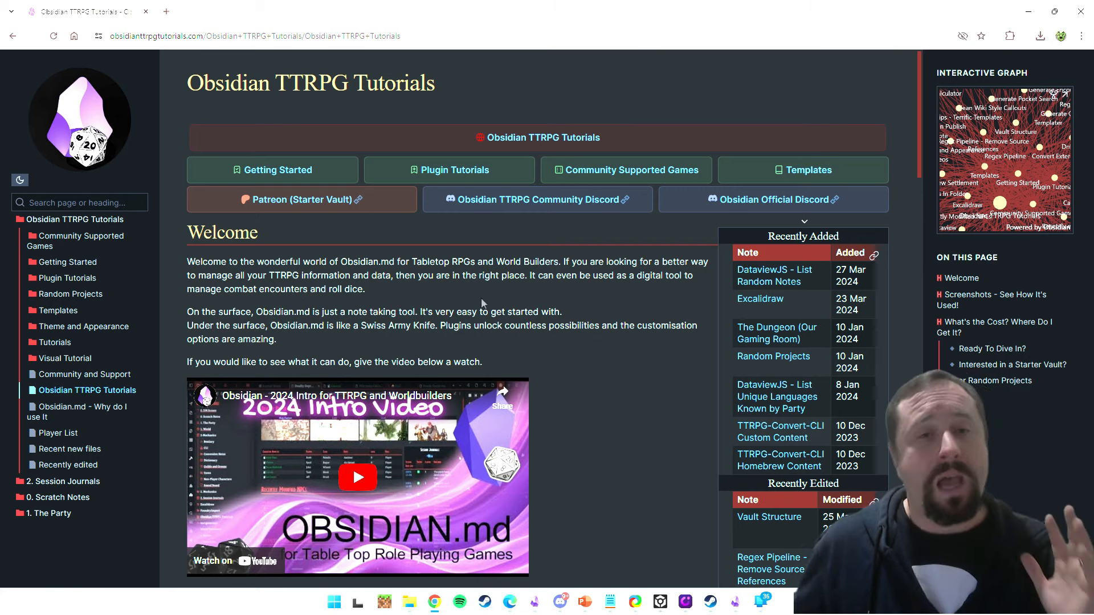
mouse_move(572, 139)
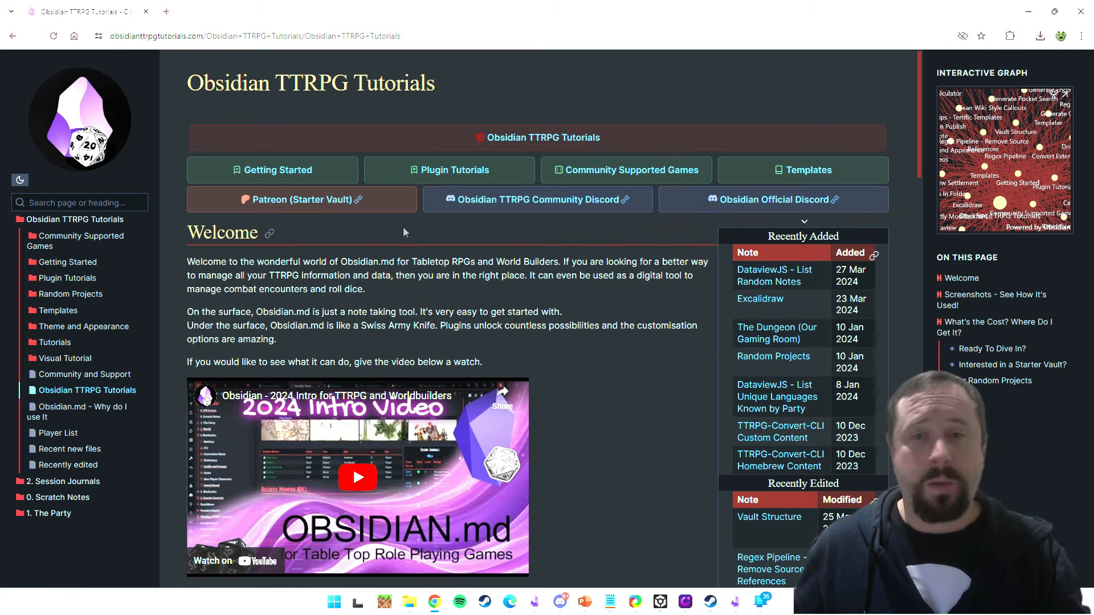